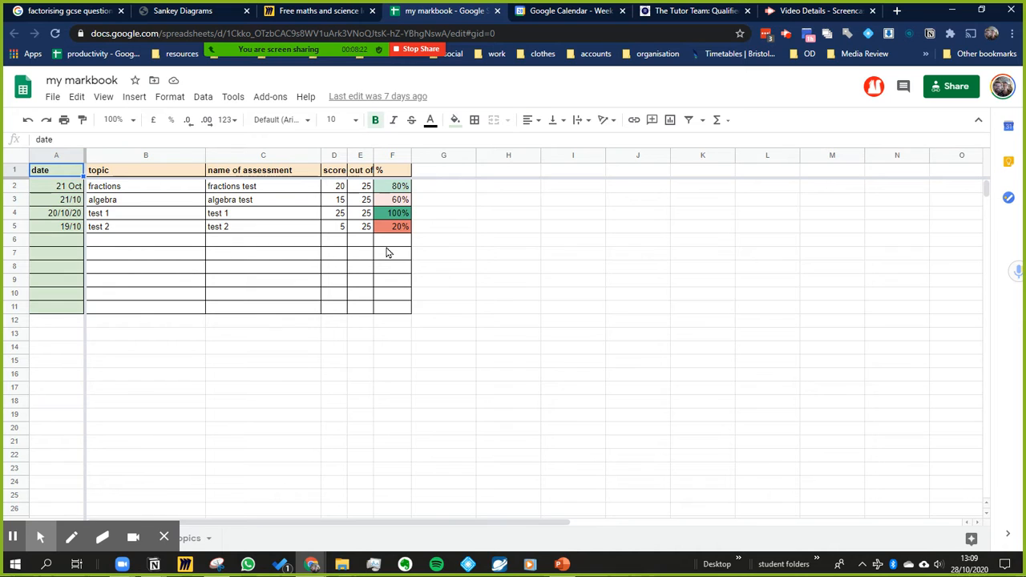
# Step: Enter the sample values "yes" in H6 and "no" in H7, beside the markbook table
pyautogui.click(503, 241)
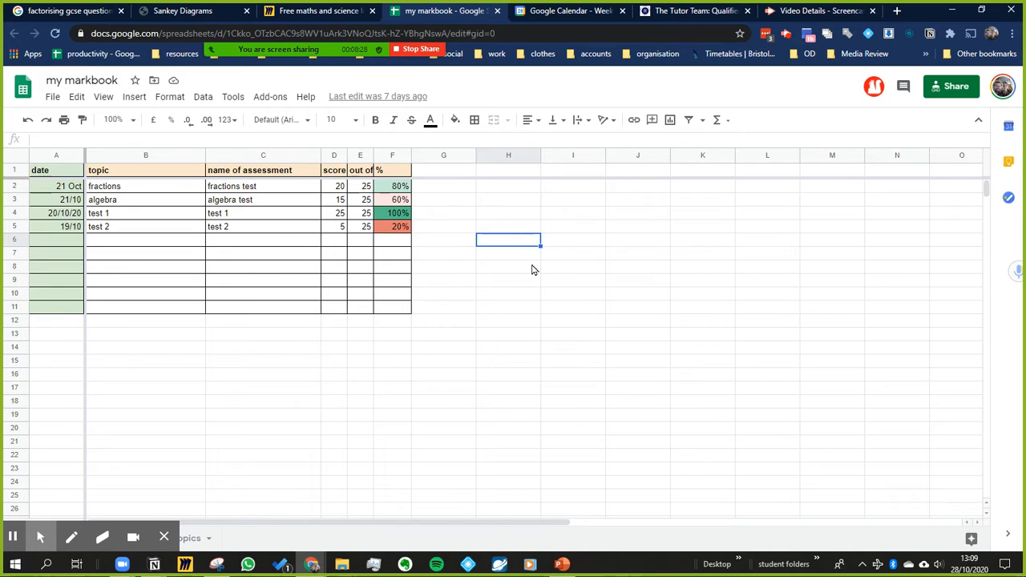
pyautogui.write('yes')
pyautogui.press('Return')
pyautogui.write('no')
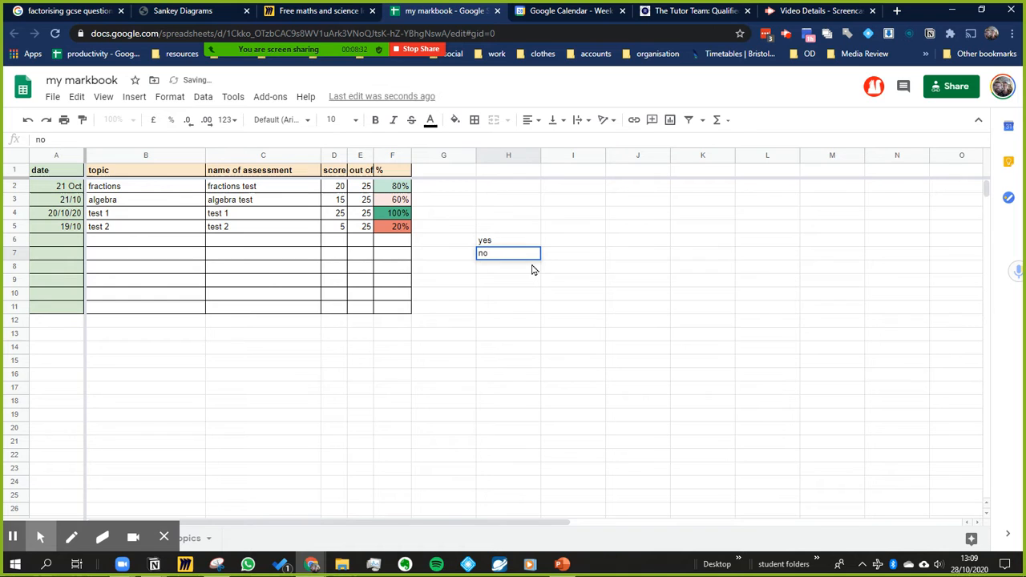
# Step: Add a single-colour conditional formatting rule to H2:H12 that applies the default style to cells whose text contains "yes"
pyautogui.hotkey('shift', 'Up')
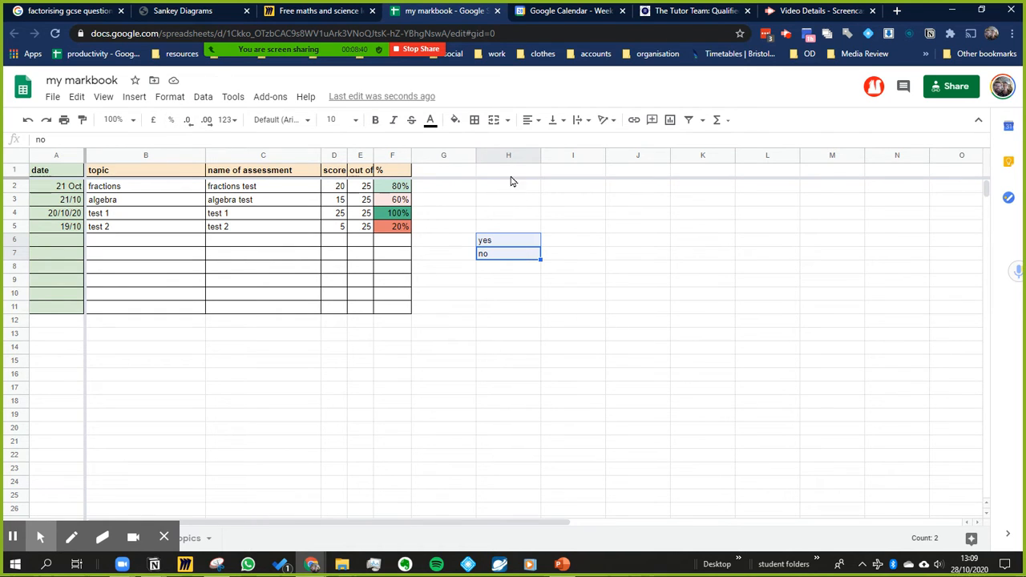
pyautogui.moveTo(513, 186); pyautogui.dragTo(518, 323)
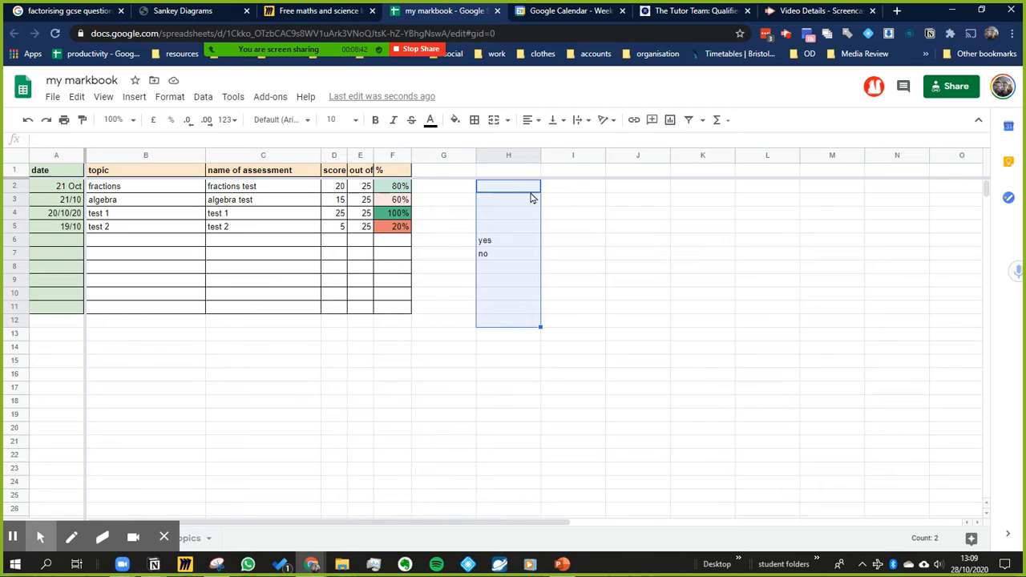
pyautogui.click(170, 96)
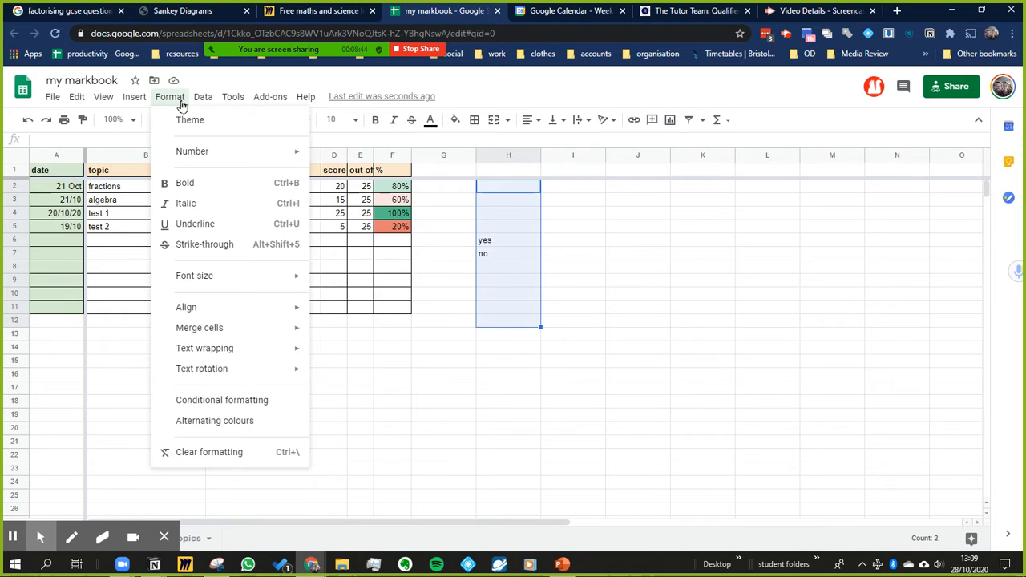
pyautogui.click(238, 401)
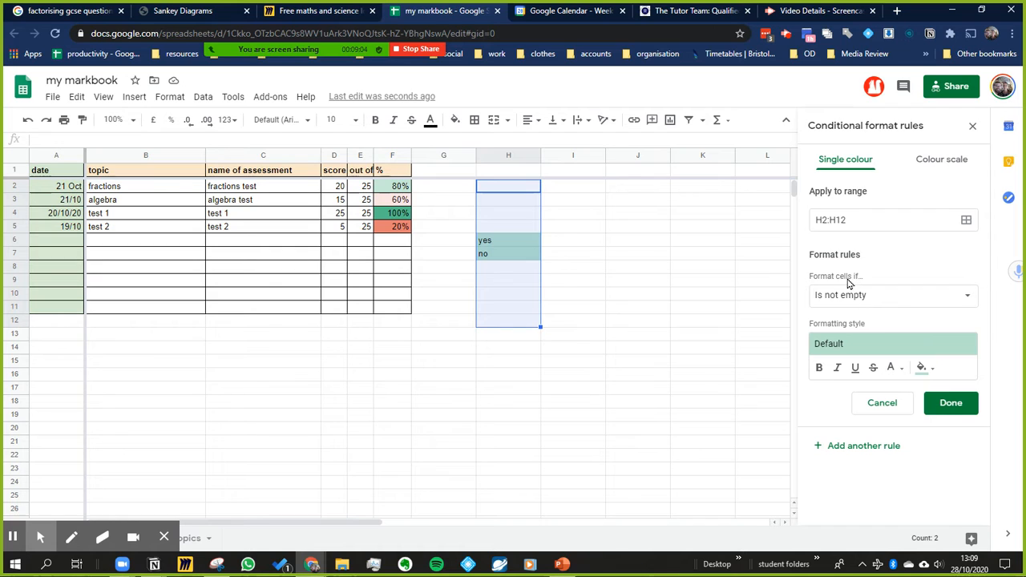
pyautogui.click(862, 302)
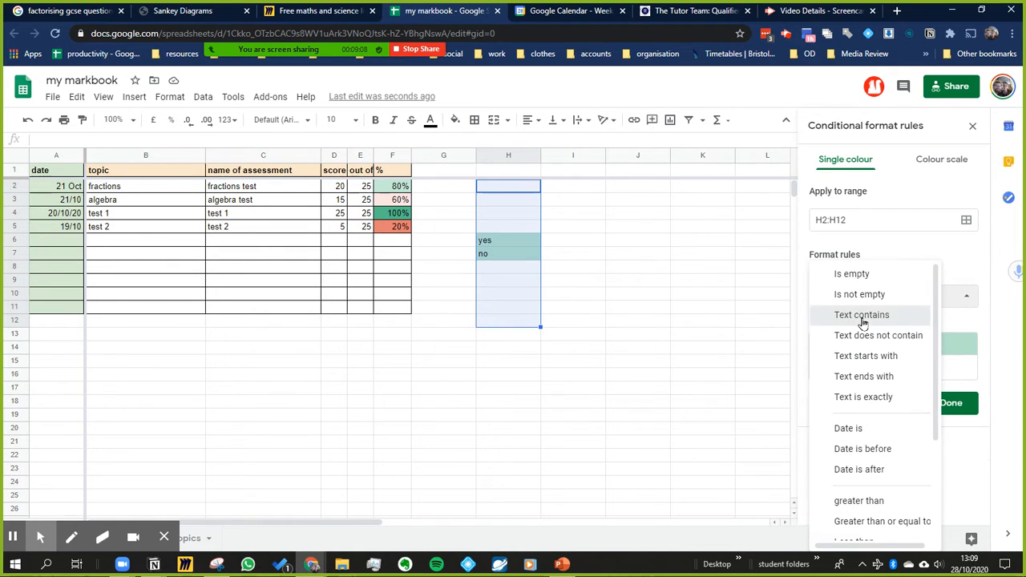
pyautogui.click(862, 318)
pyautogui.click(871, 324)
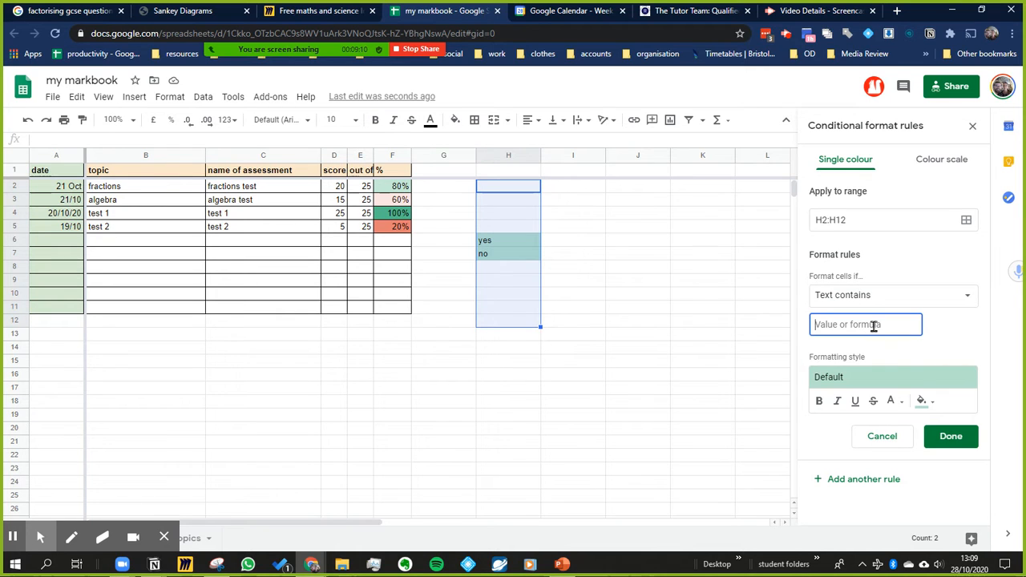
pyautogui.write('yes')
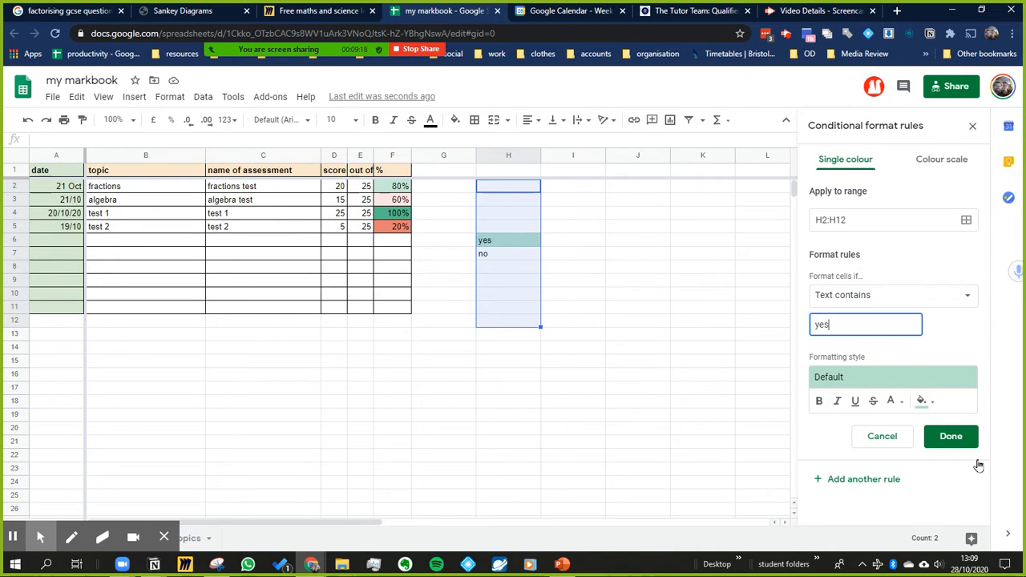
pyautogui.click(951, 436)
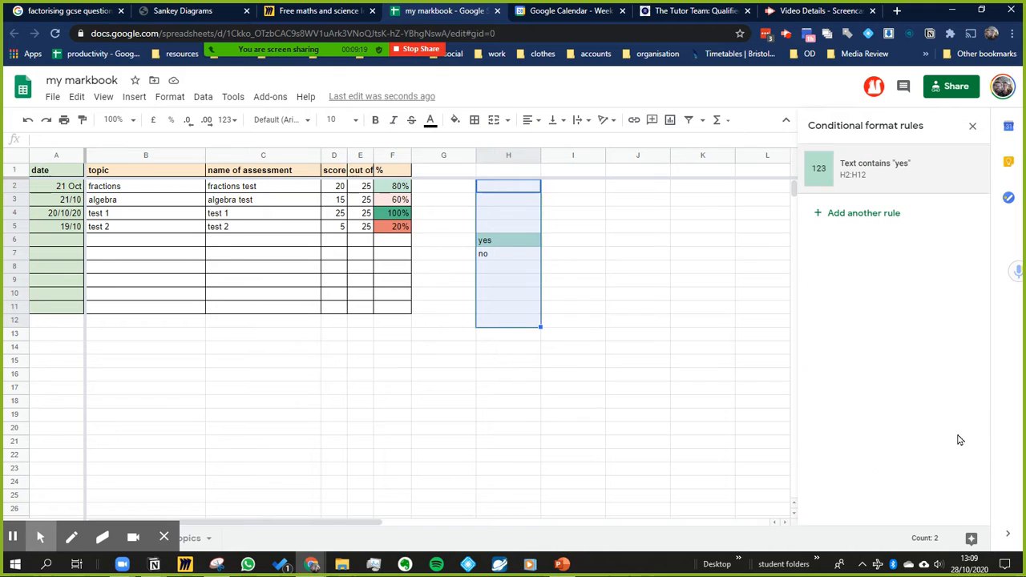
# Step: Test the conditional formatting rule by entering "yes" in H9 and changing it to "yeh"
pyautogui.click(494, 282)
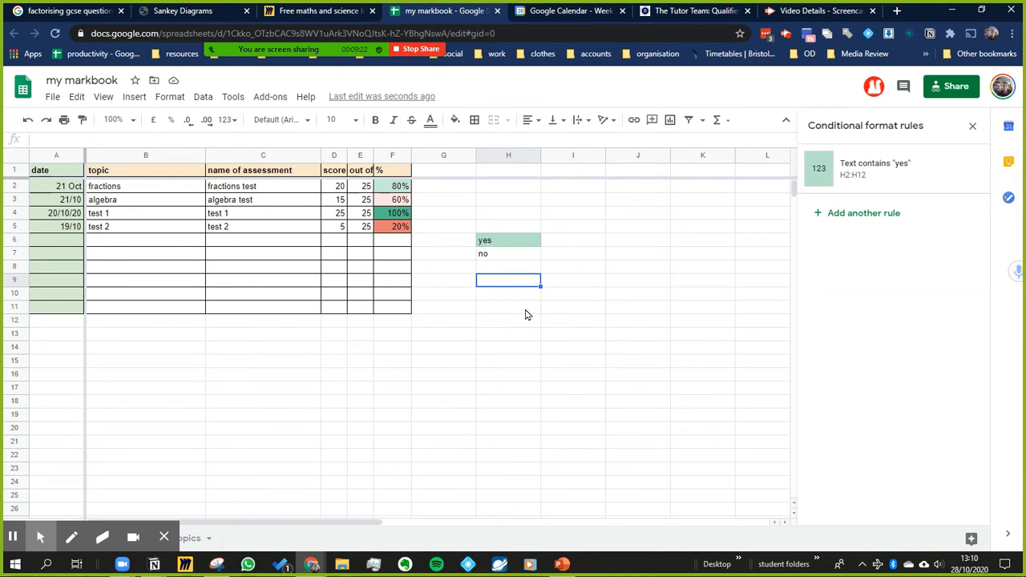
pyautogui.write('yes')
pyautogui.press('Return')
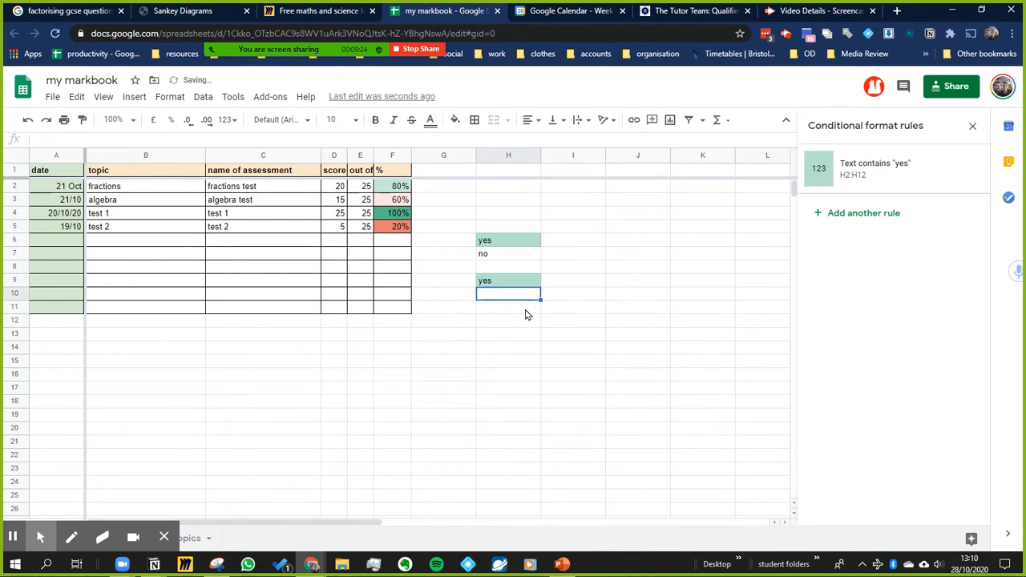
pyautogui.press('Up')
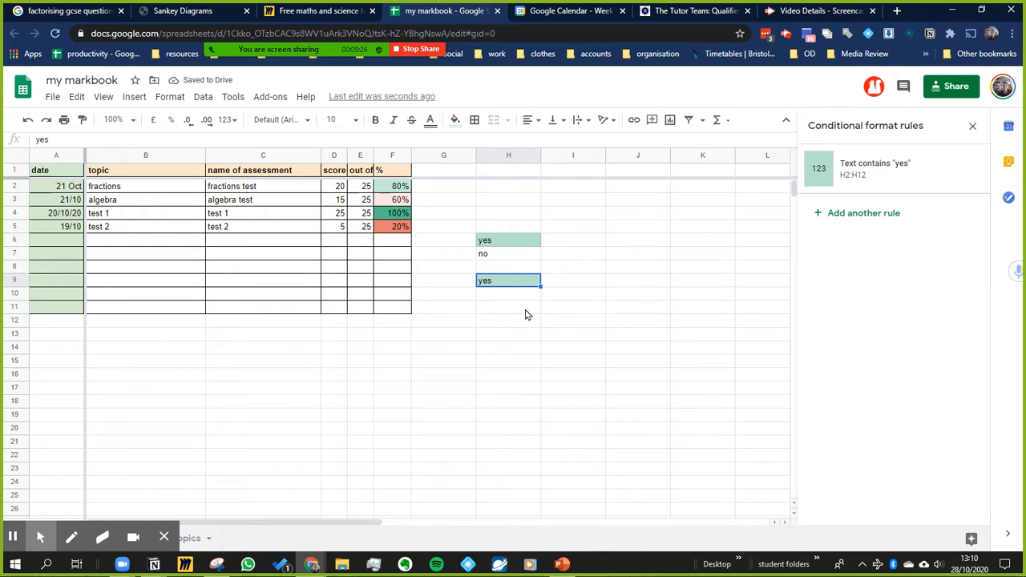
pyautogui.press('Return')
pyautogui.press('BackSpace')
pyautogui.press('Return')
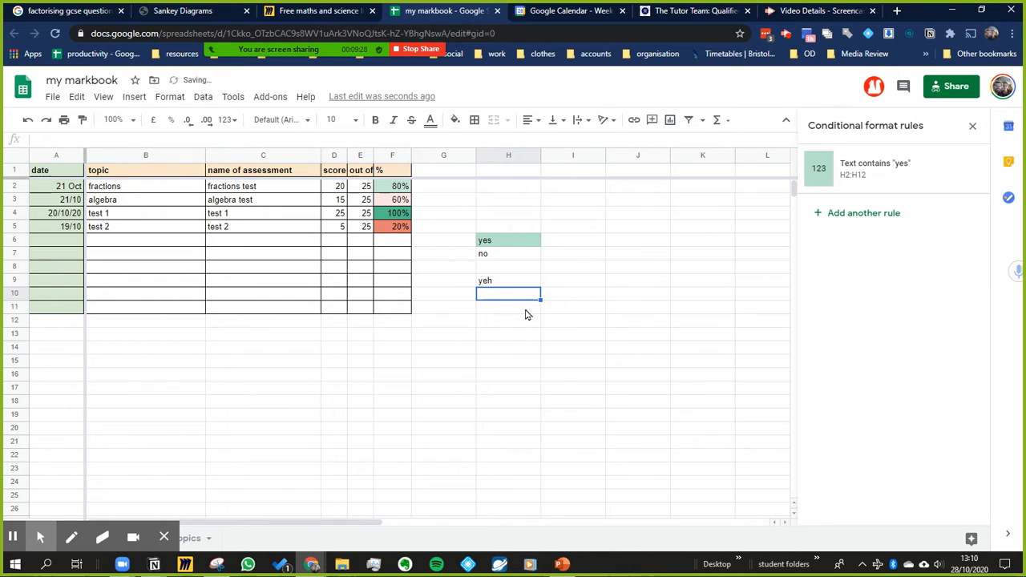
pyautogui.press('Up')
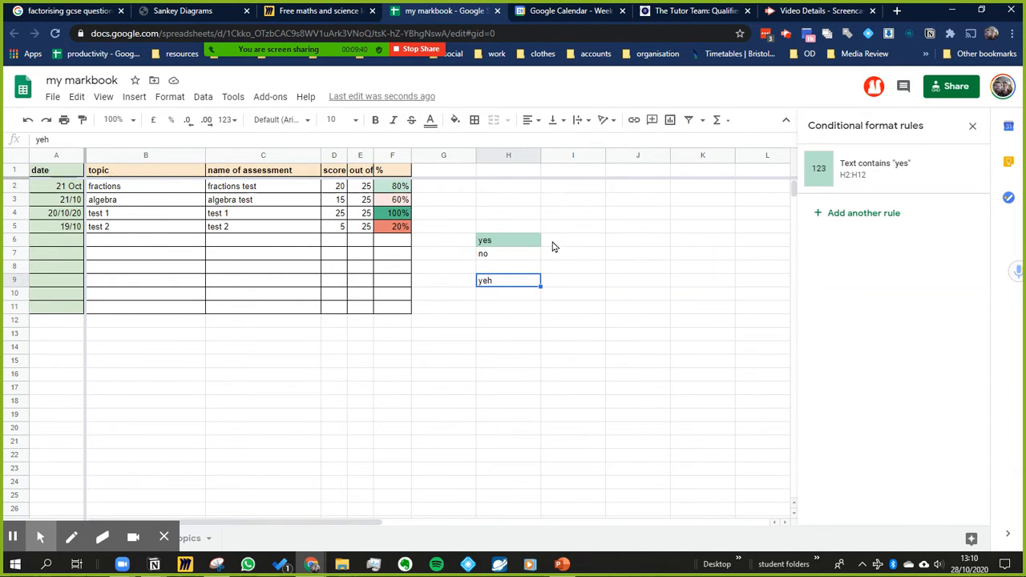
# Step: Delete the conditional formatting rule for text containing "yes" on H2:H12
pyautogui.click(601, 270)
pyautogui.click(507, 254)
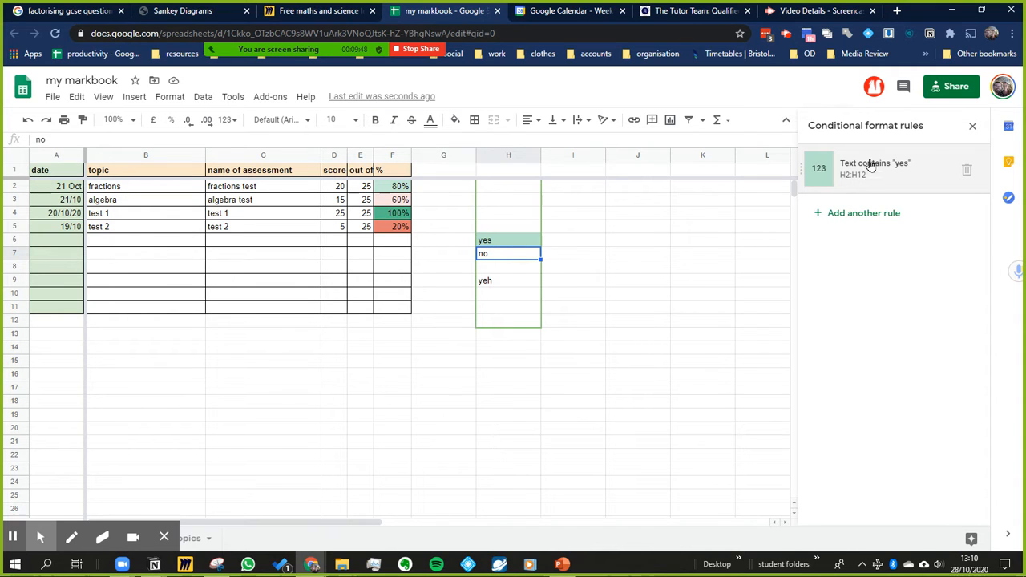
pyautogui.click(967, 172)
# Step: Clear the sample entries from column H, cells H3 to H13
pyautogui.click(520, 335)
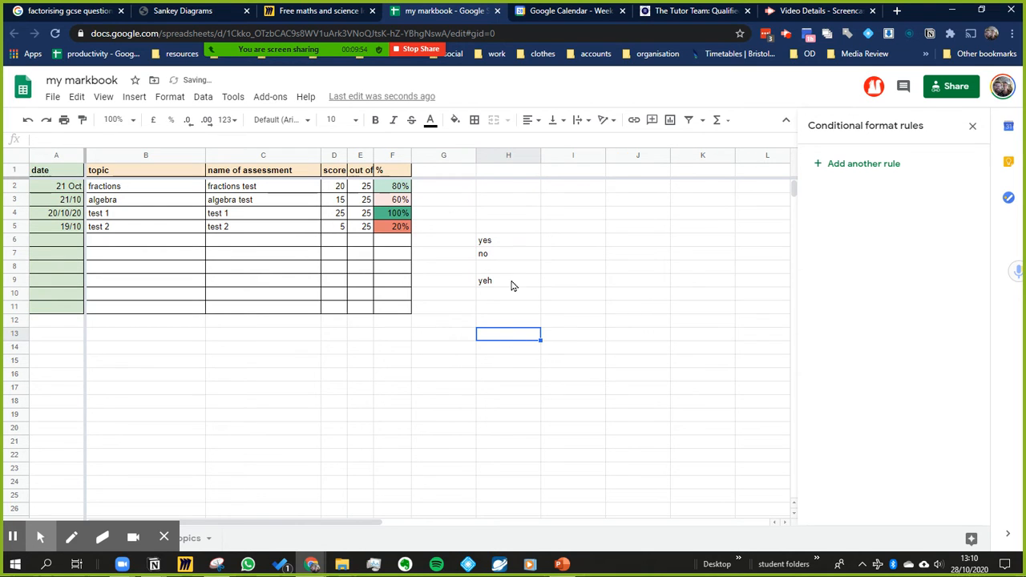
pyautogui.keyDown('shift'); pyautogui.click(516, 202); pyautogui.keyUp('shift')
pyautogui.press('Delete')
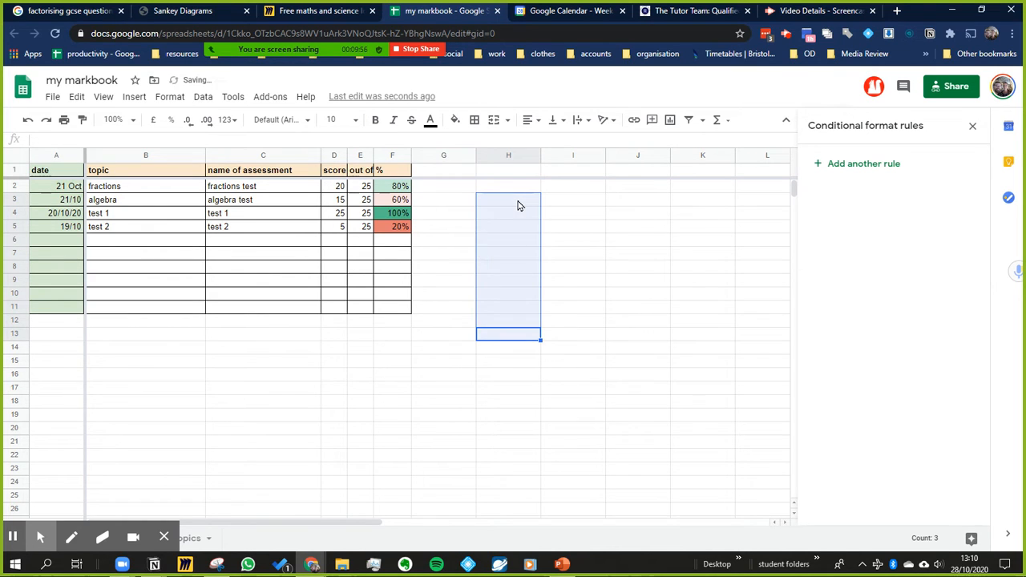
pyautogui.click(451, 373)
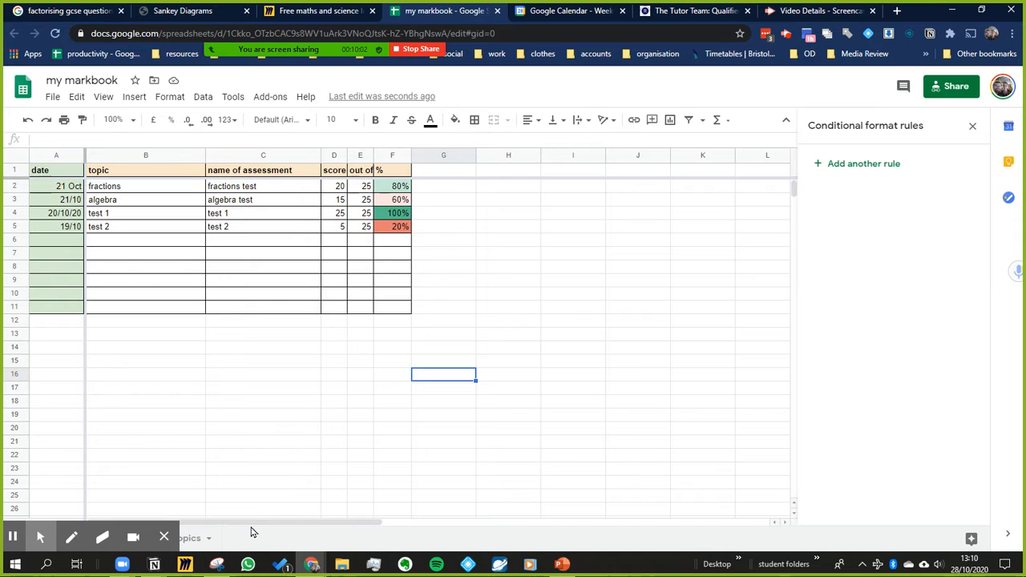
pyautogui.moveTo(299, 527); pyautogui.dragTo(126, 437)
pyautogui.scroll(-10, 125, 437)
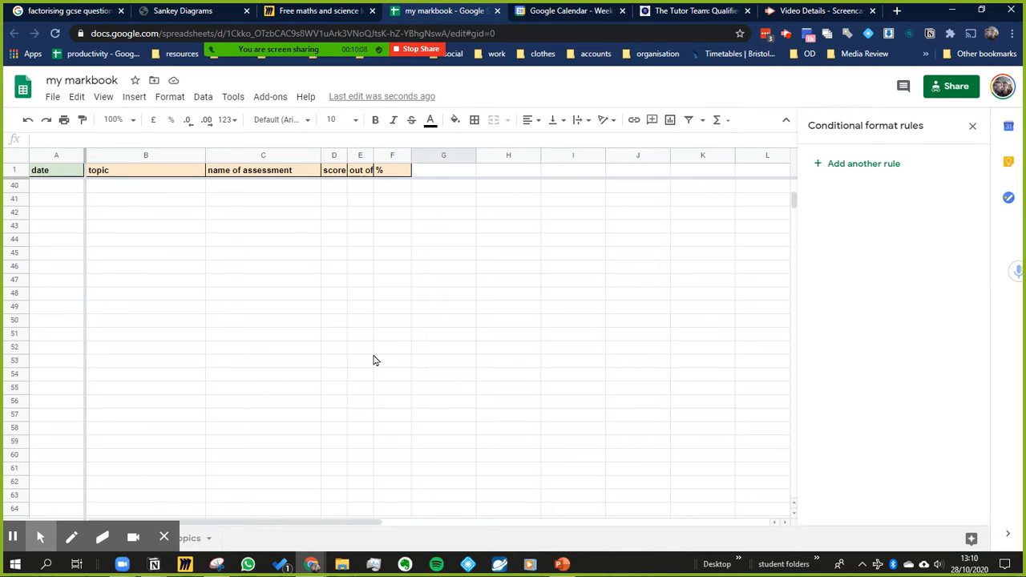
pyautogui.scroll(10, 374, 359)
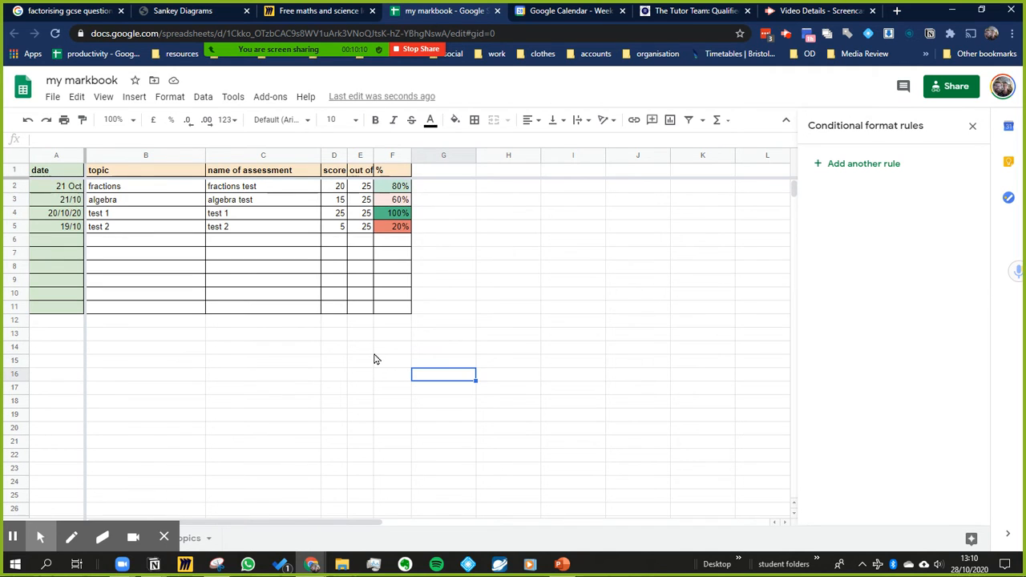
# Step: Delete all the empty columns beyond the % column, G through Z
pyautogui.click(454, 154)
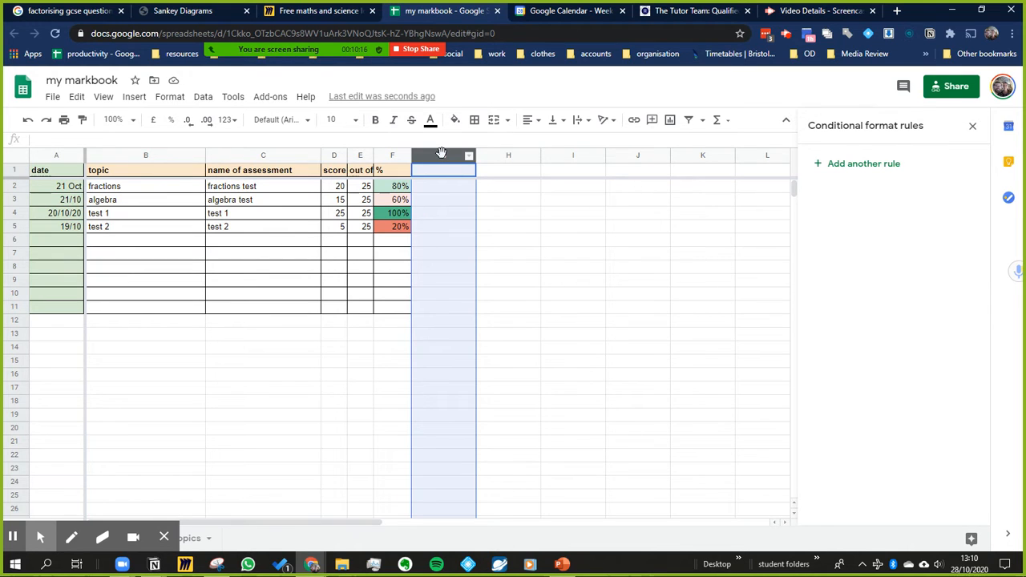
pyautogui.hotkey('shift', 'Right')
pyautogui.hotkey('shift', 'Right')
pyautogui.hotkey('shift', 'Right')
pyautogui.hotkey('shift', 'Right')
pyautogui.hotkey('shift', 'Right')
pyautogui.hotkey('shift', 'Right')
pyautogui.hotkey('shift', 'Right')
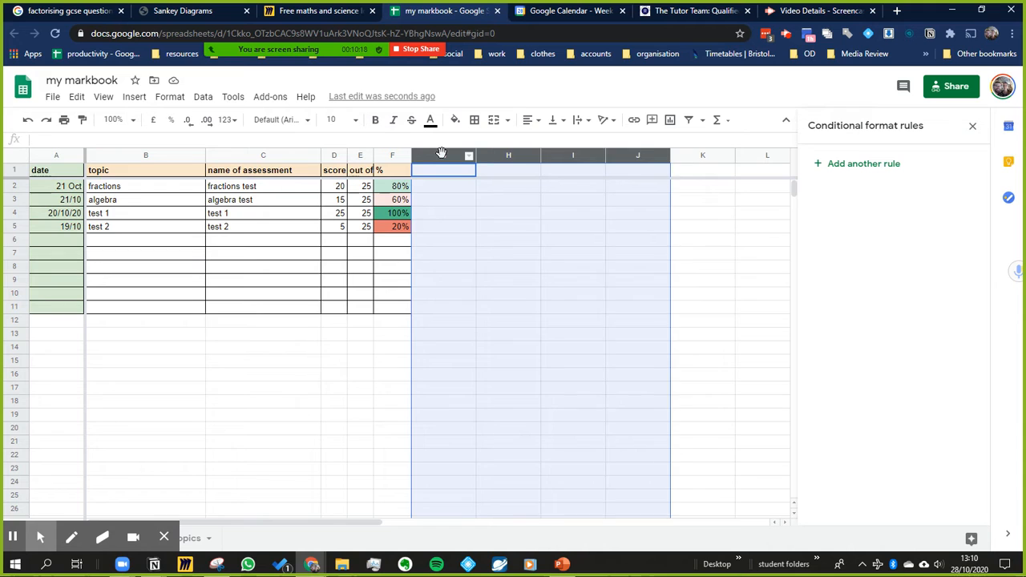
pyautogui.hotkey('shift', 'Right')
pyautogui.hotkey('shift', 'Right')
pyautogui.hotkey('shift', 'Right')
pyautogui.hotkey('shift', 'Right')
pyautogui.hotkey('shift', 'Right')
pyautogui.hotkey('shift', 'Right')
pyautogui.hotkey('shift', 'Right')
pyautogui.hotkey('shift', 'Right')
pyautogui.hotkey('shift', 'Right')
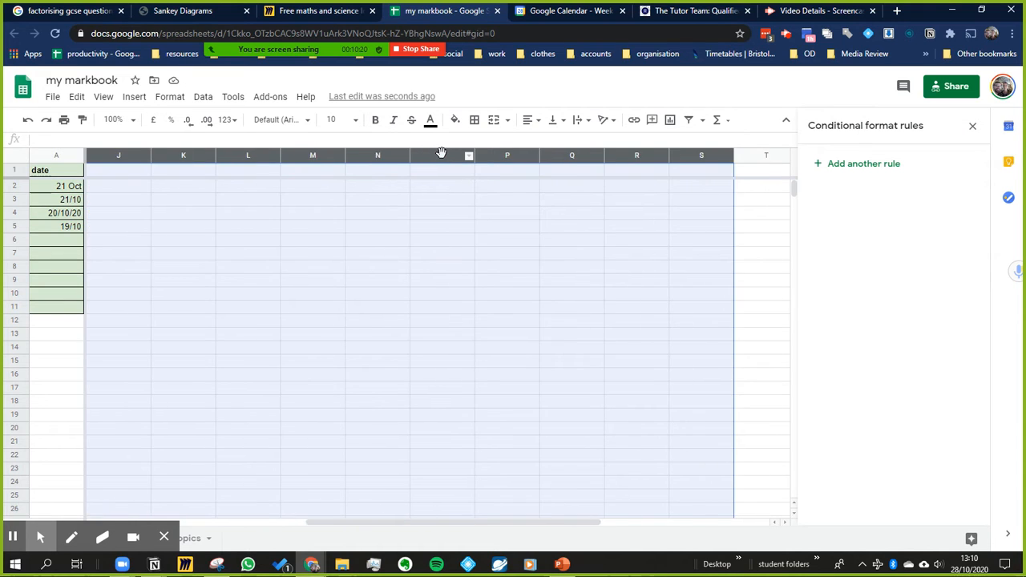
pyautogui.hotkey('shift', 'Right')
pyautogui.hotkey('shift', 'Right')
pyautogui.hotkey('shift', 'Right')
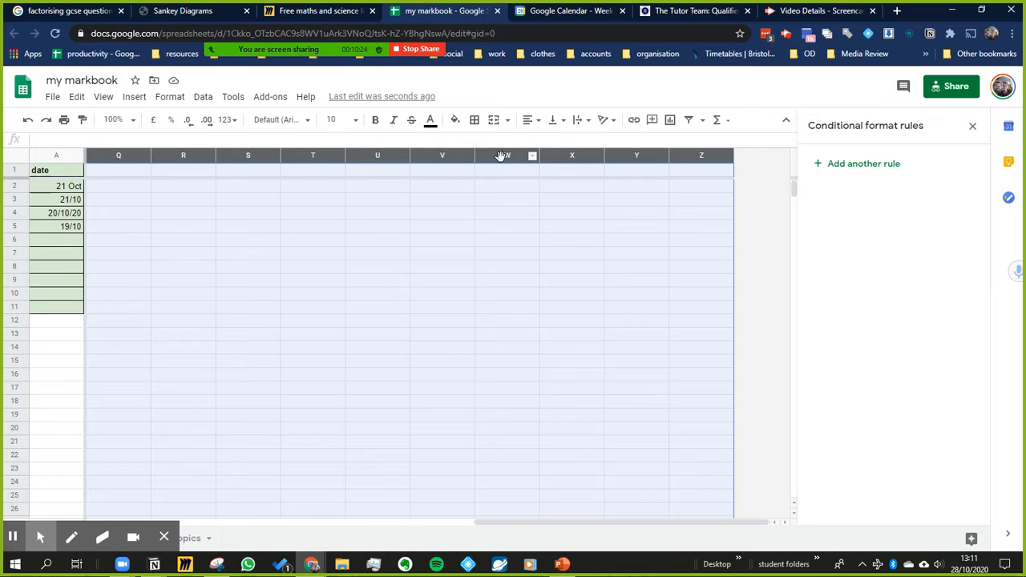
pyautogui.rightClick(500, 161)
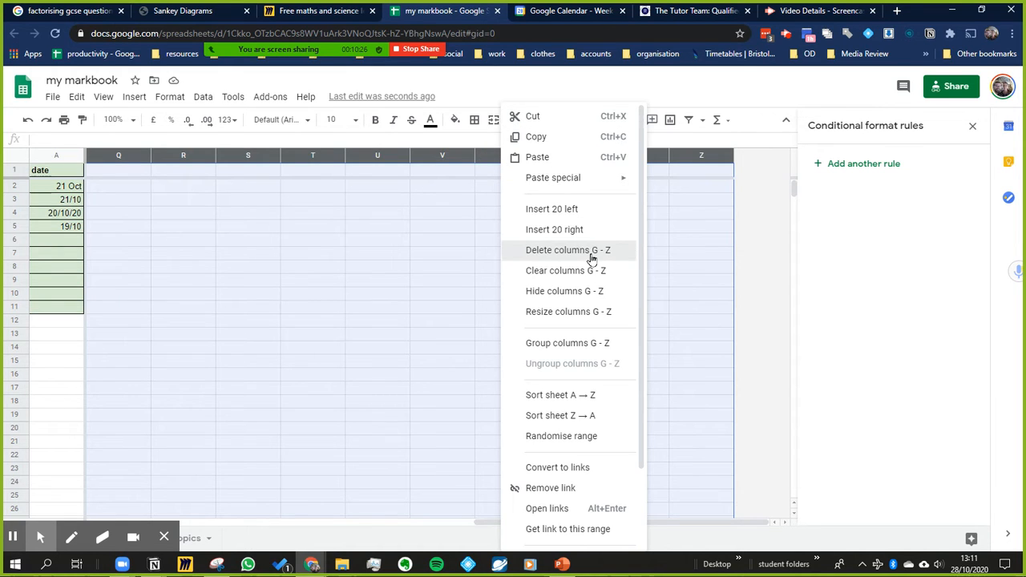
pyautogui.click(591, 256)
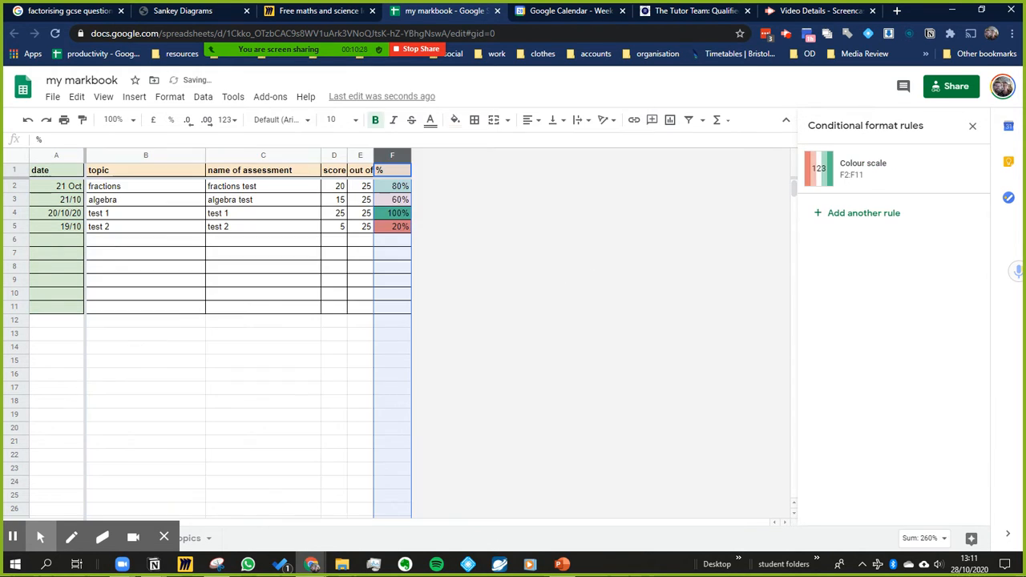
pyautogui.click(13, 542)
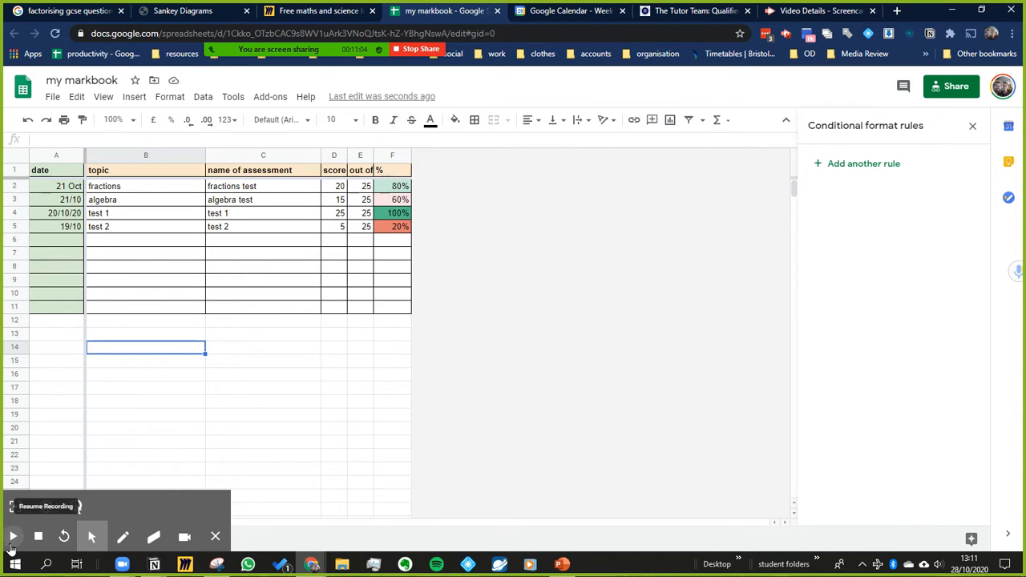
pyautogui.click(13, 545)
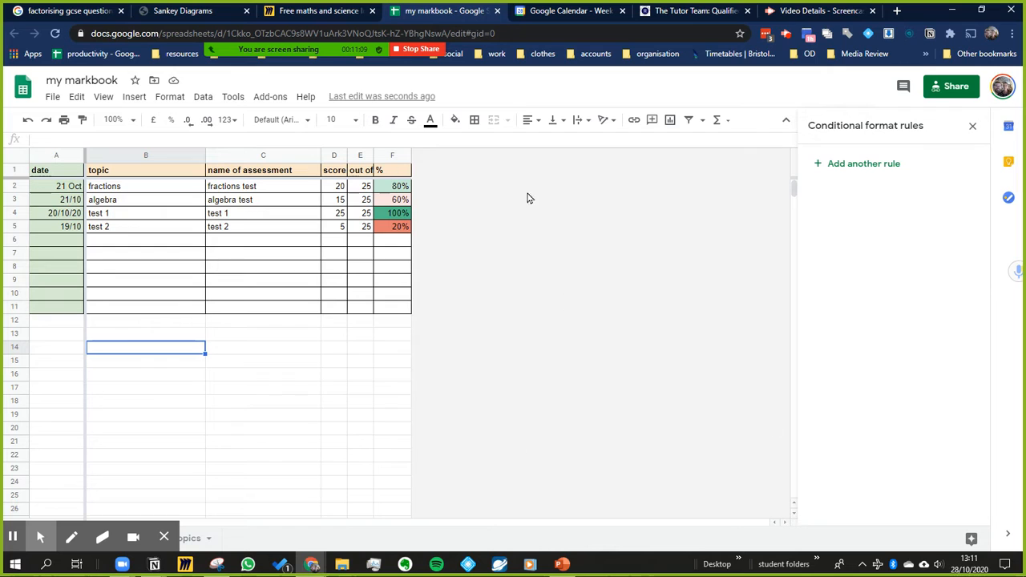
pyautogui.rightClick(387, 153)
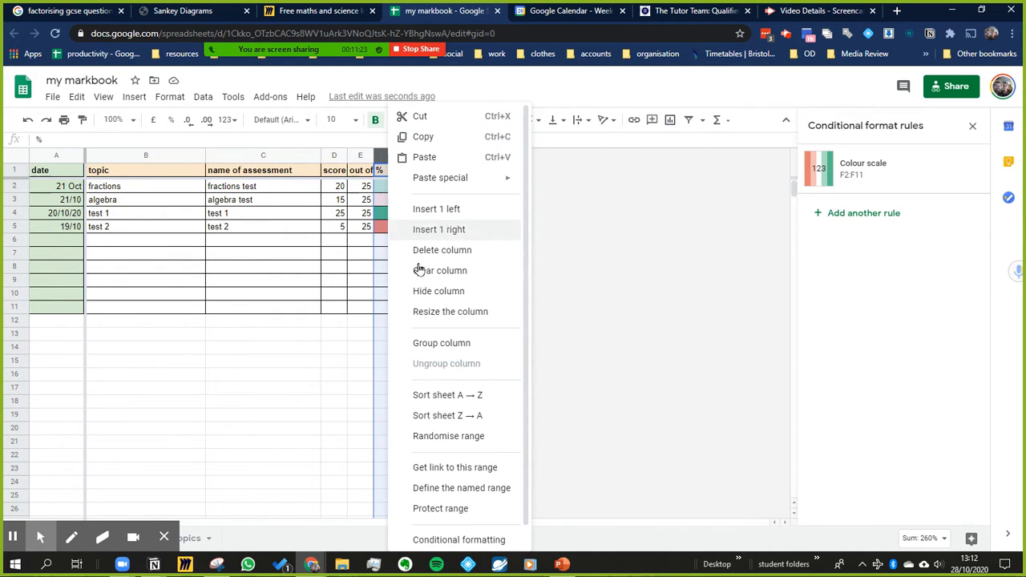
pyautogui.click(318, 391)
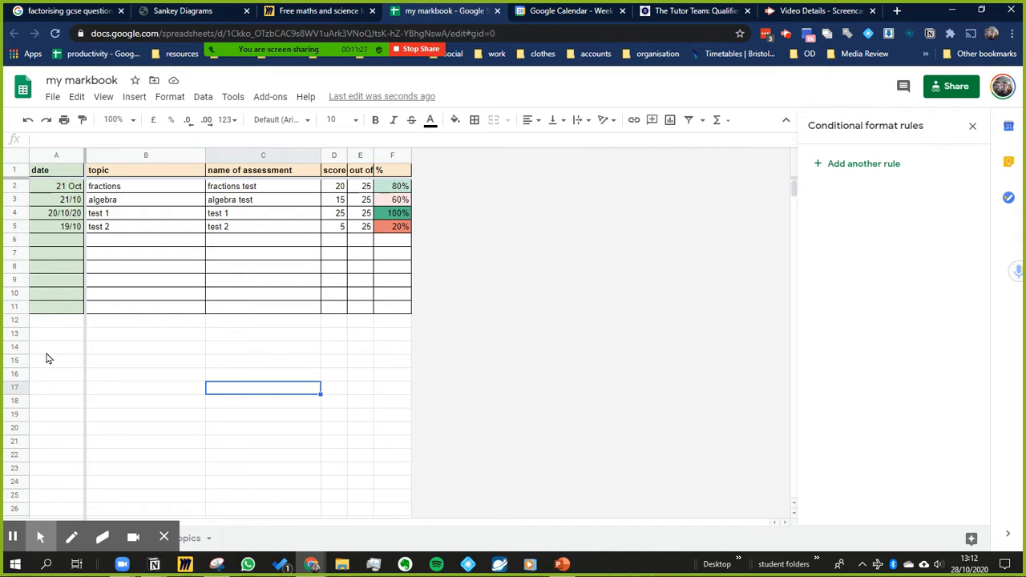
# Step: Delete all the empty rows below the table, rows 12 to 1000
pyautogui.click(22, 322)
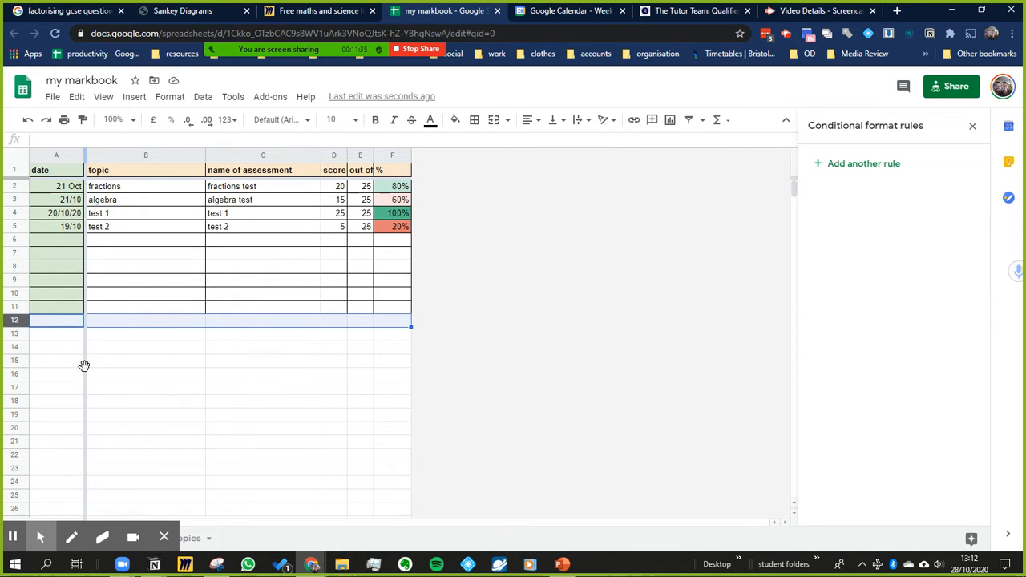
pyautogui.hotkey('shift', 'Down')
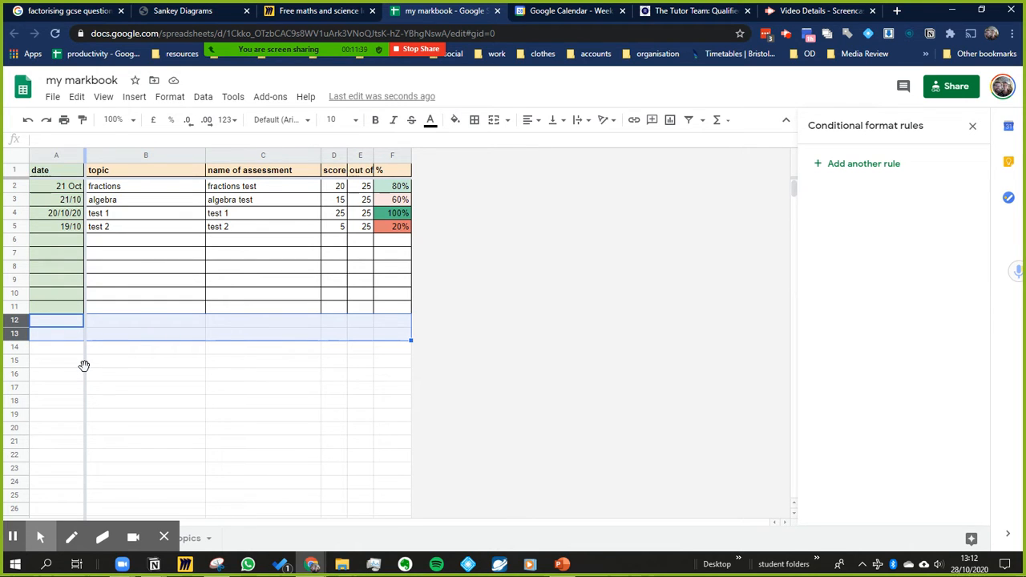
pyautogui.hotkey('ctrl', 'shift', 'Down')
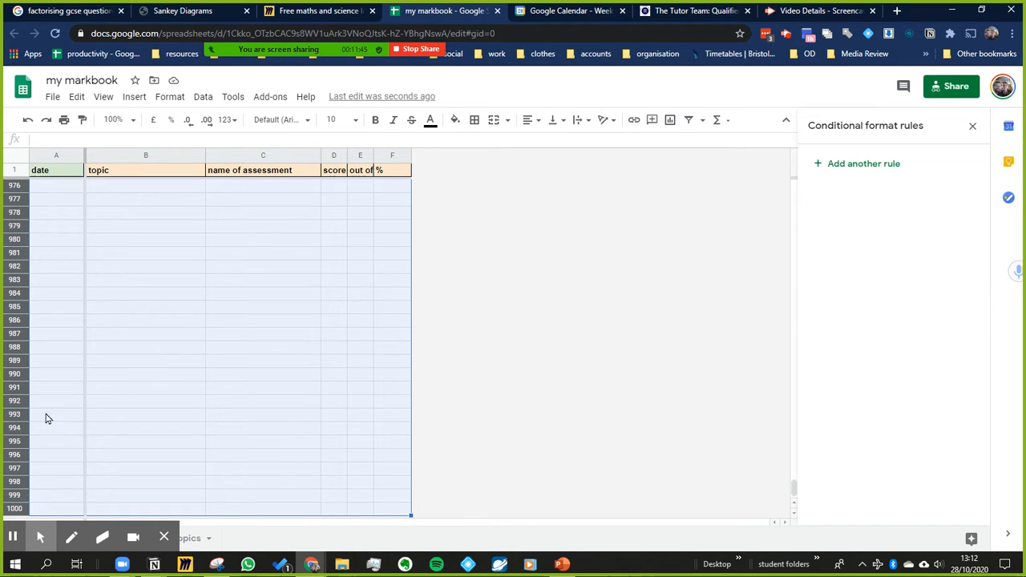
pyautogui.rightClick(14, 308)
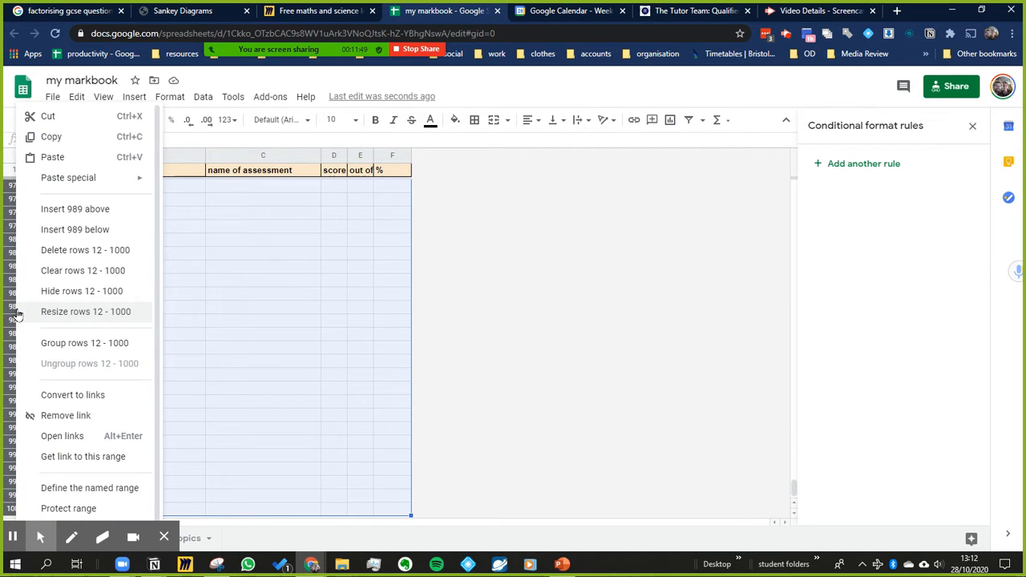
pyautogui.click(73, 255)
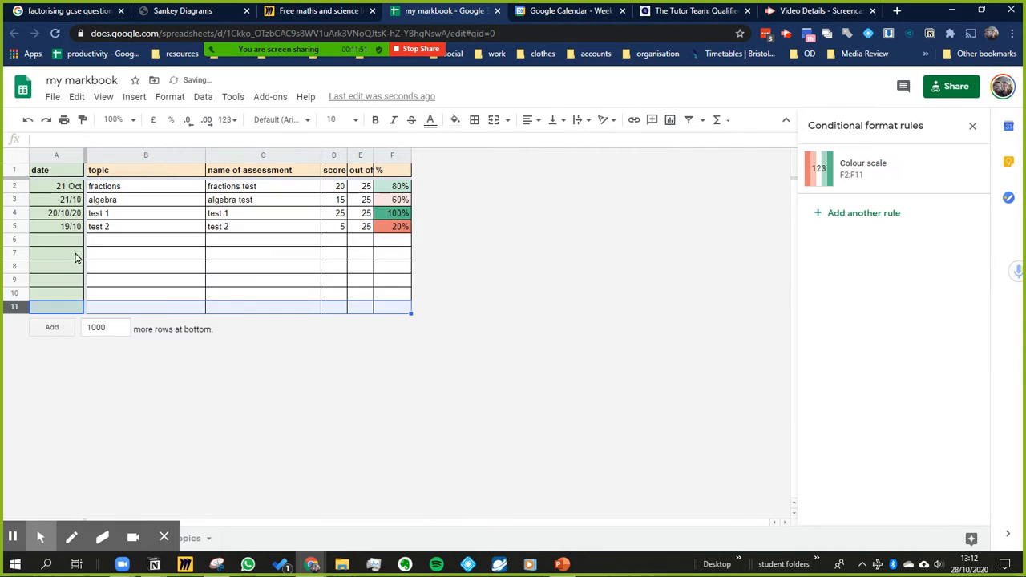
pyautogui.click(210, 293)
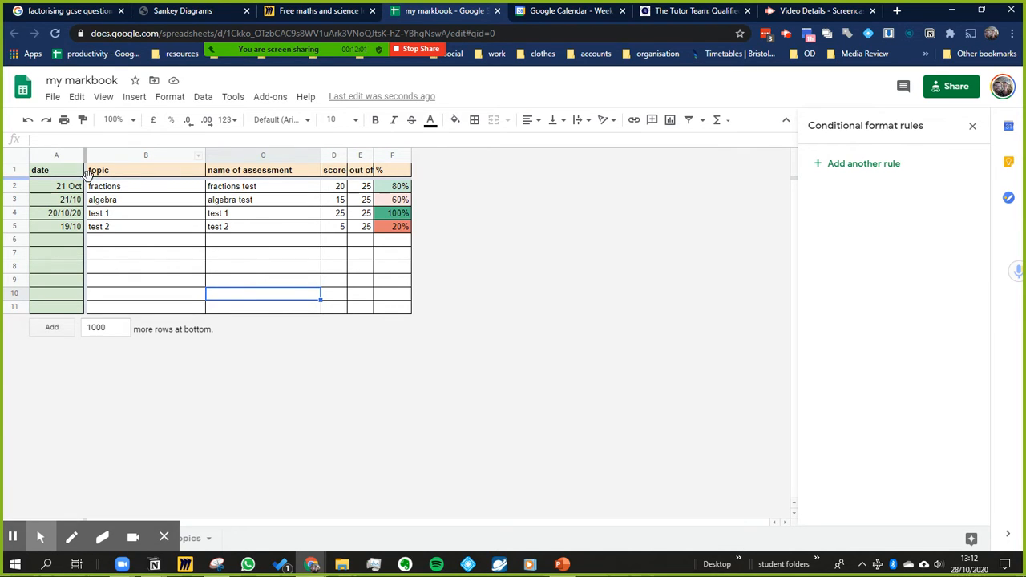
# Step: Apply the Date number format (26/09/2008 style) to the whole date column A
pyautogui.click(69, 189)
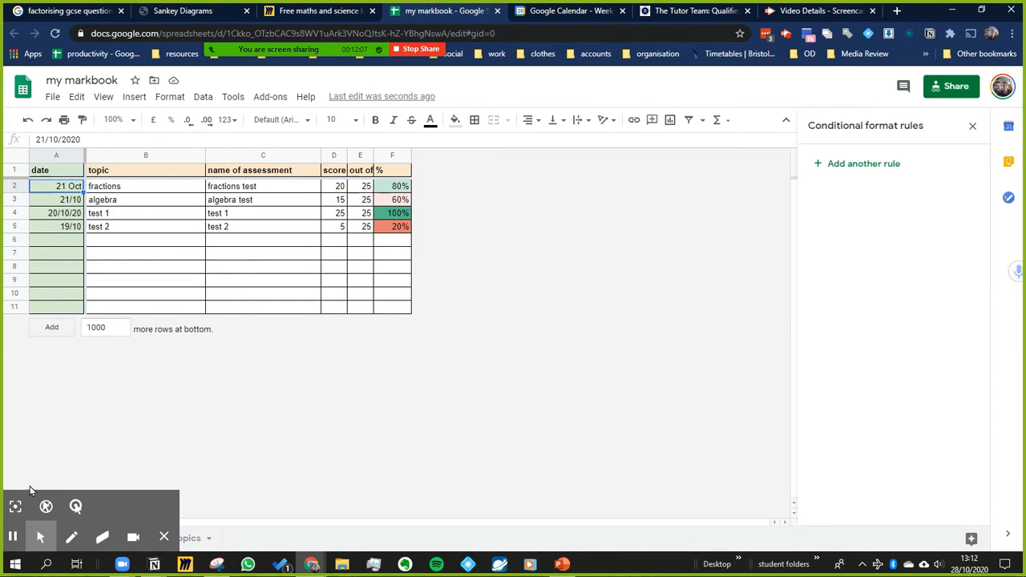
pyautogui.click(12, 538)
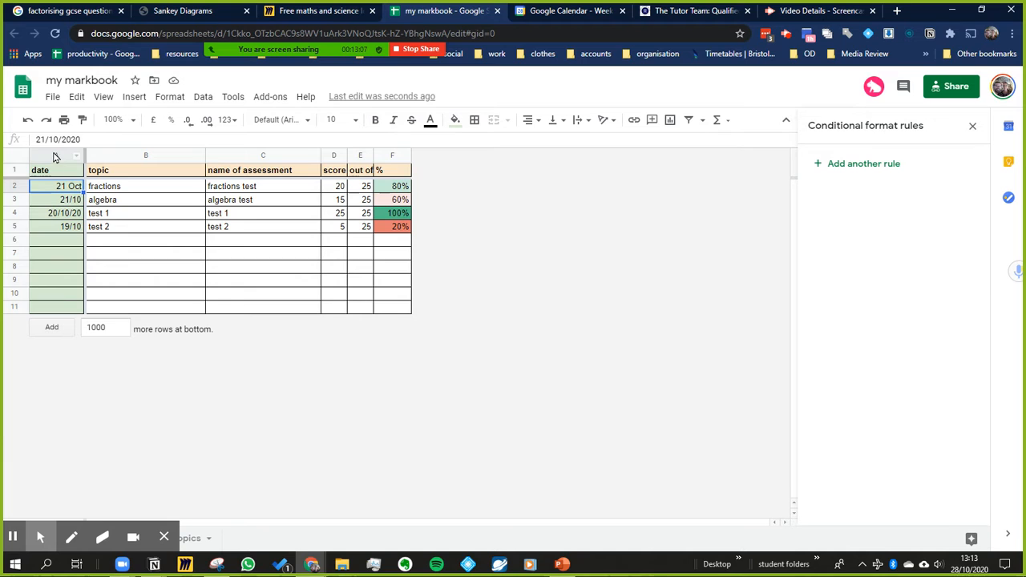
pyautogui.click(56, 155)
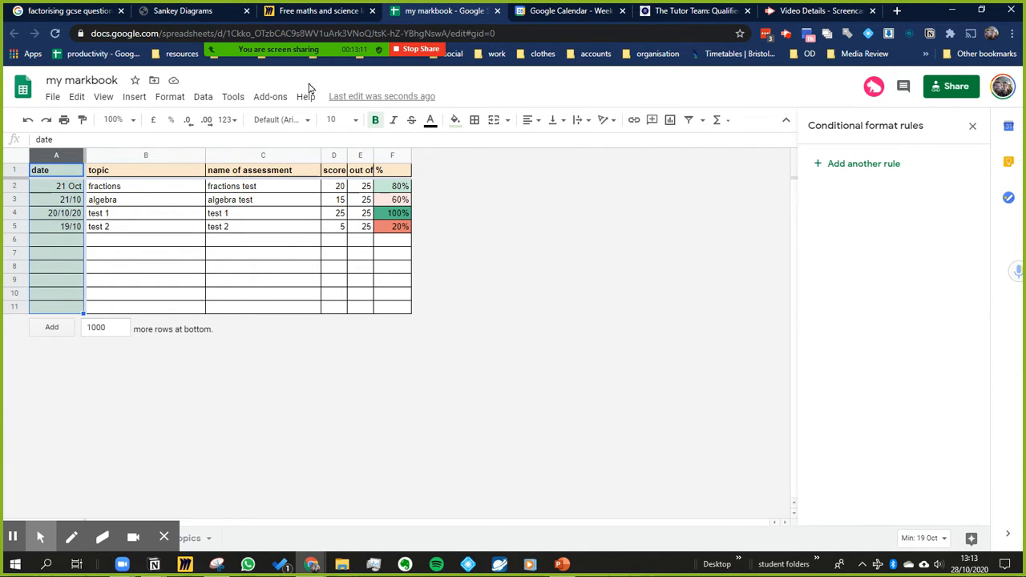
pyautogui.click(177, 98)
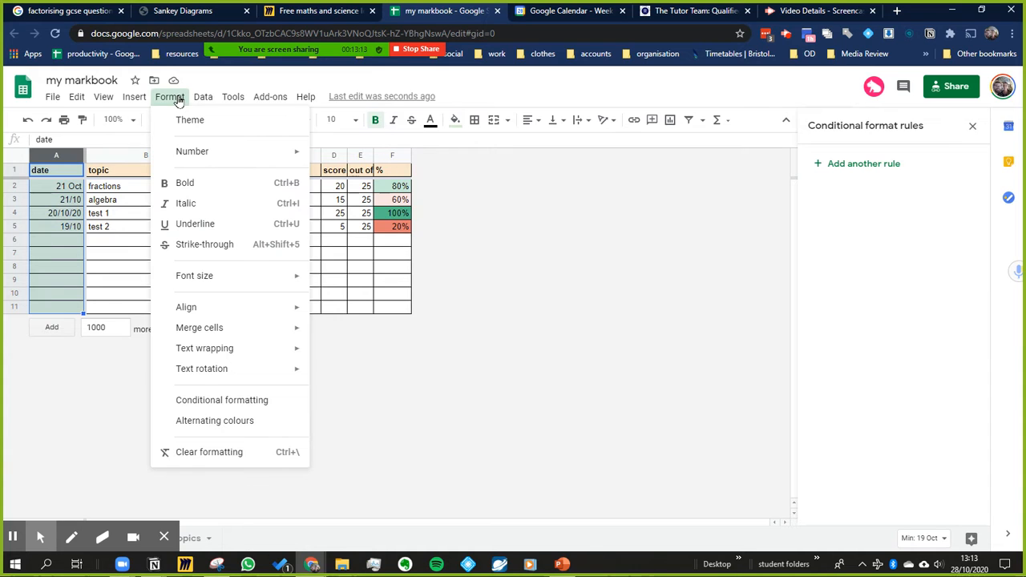
pyautogui.moveTo(202, 97)
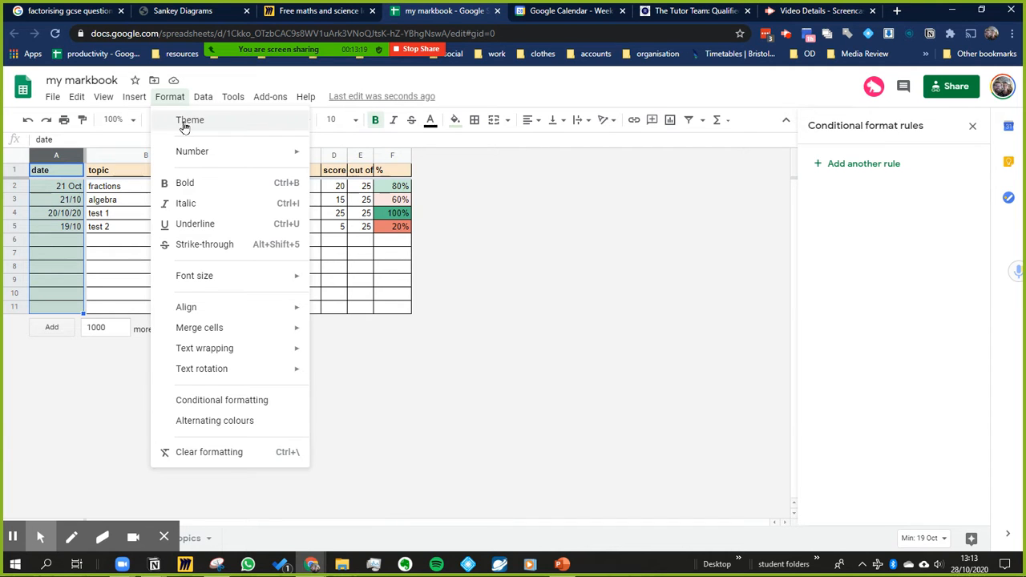
pyautogui.moveTo(186, 155)
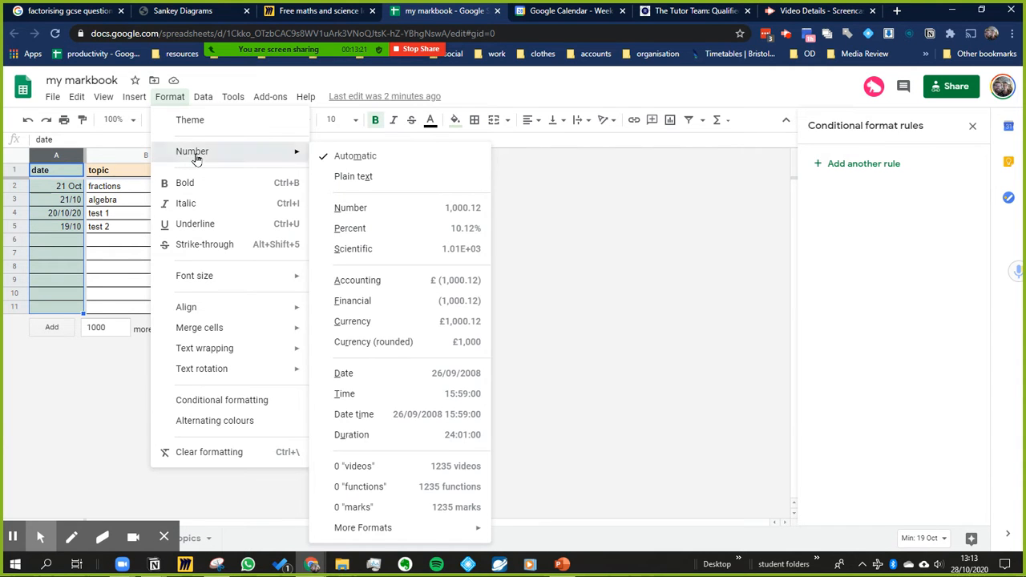
pyautogui.moveTo(291, 159)
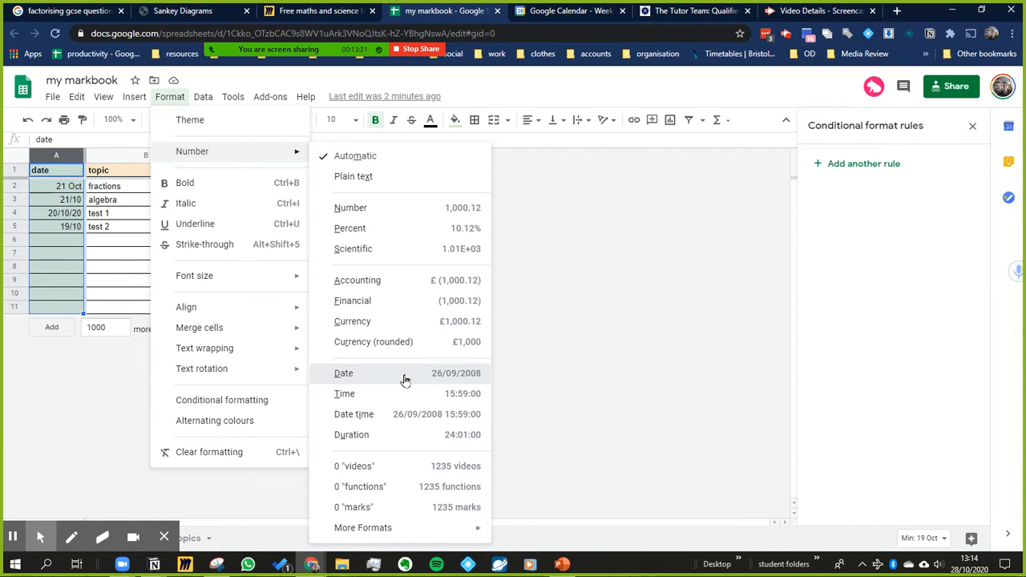
pyautogui.click(404, 381)
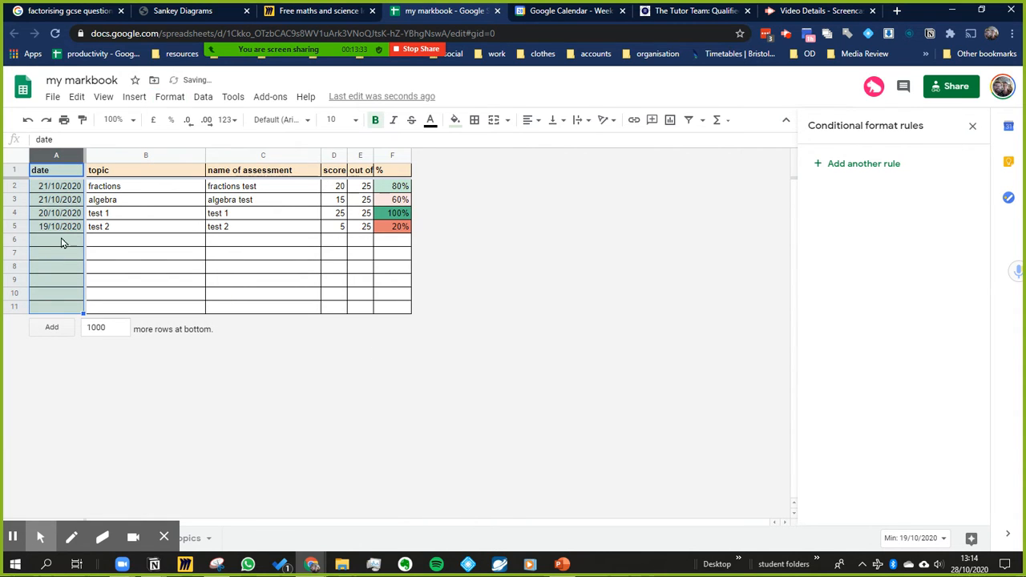
pyautogui.click(119, 269)
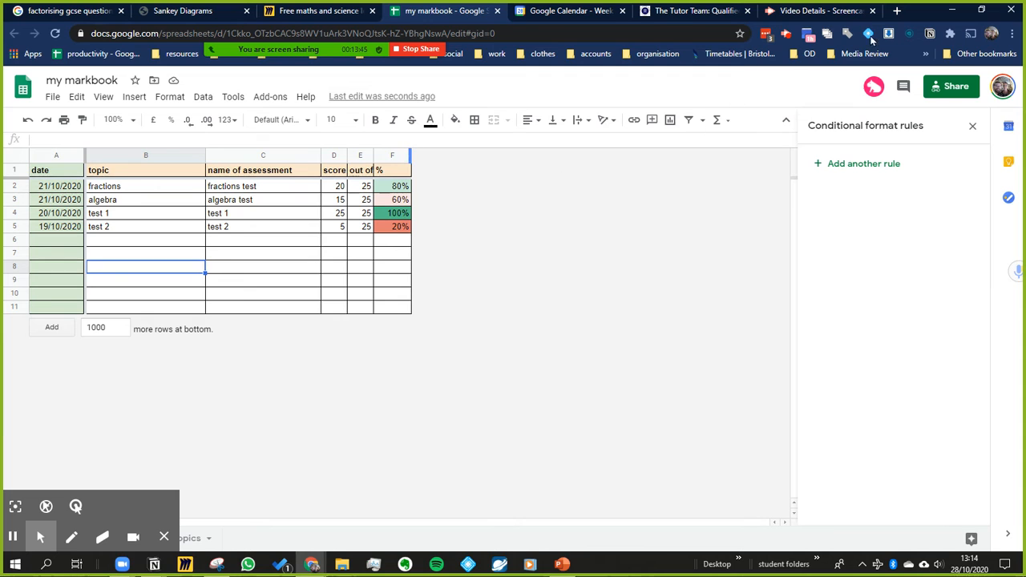
pyautogui.click(787, 35)
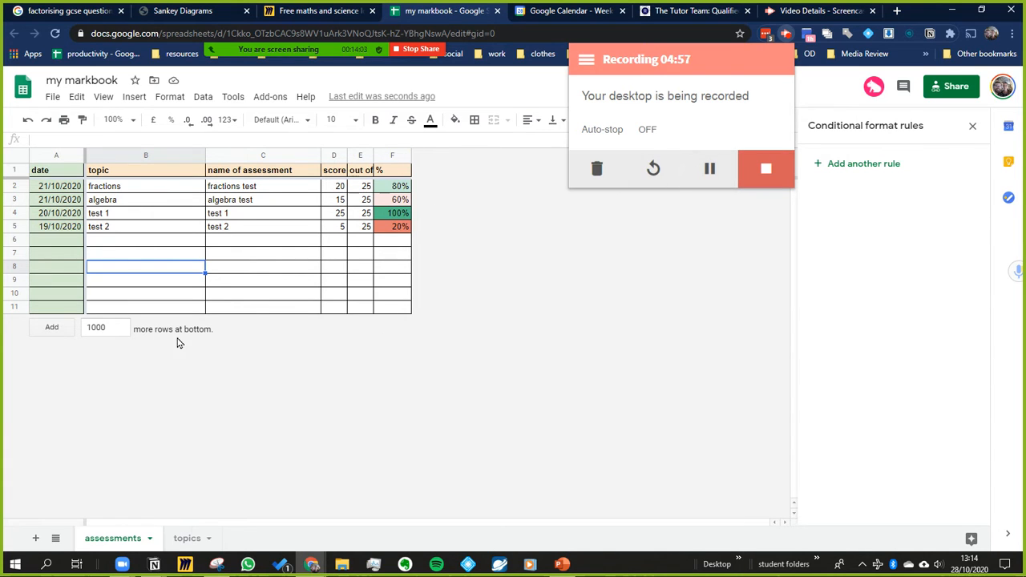
pyautogui.click(157, 391)
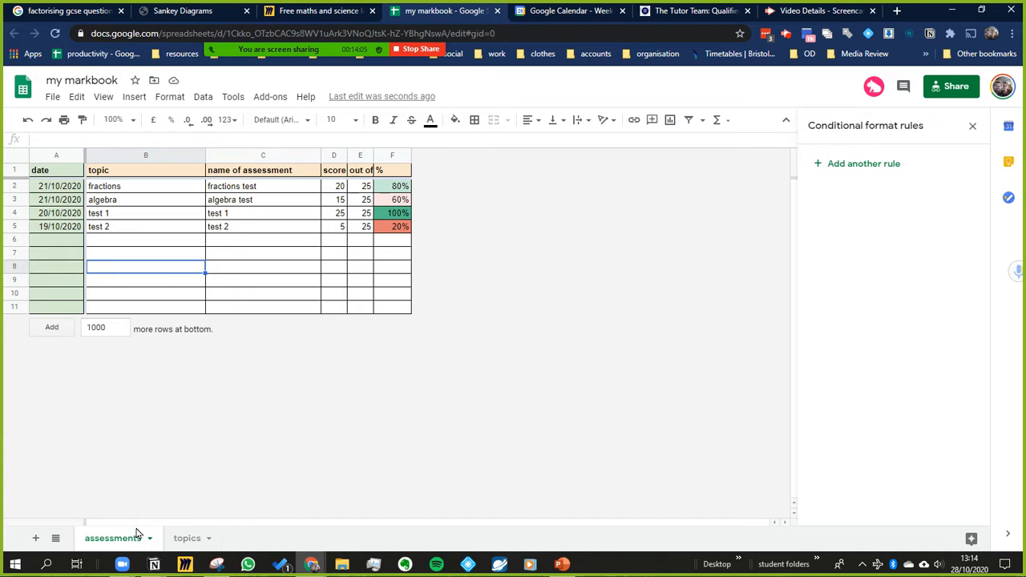
pyautogui.click(143, 191)
pyautogui.click(136, 201)
pyautogui.click(130, 227)
pyautogui.click(126, 255)
pyautogui.click(133, 268)
# Step: Replace the topics in B4 and B5 with "physics" and "chemistry", and select the topic entries B2:B5
pyautogui.click(129, 215)
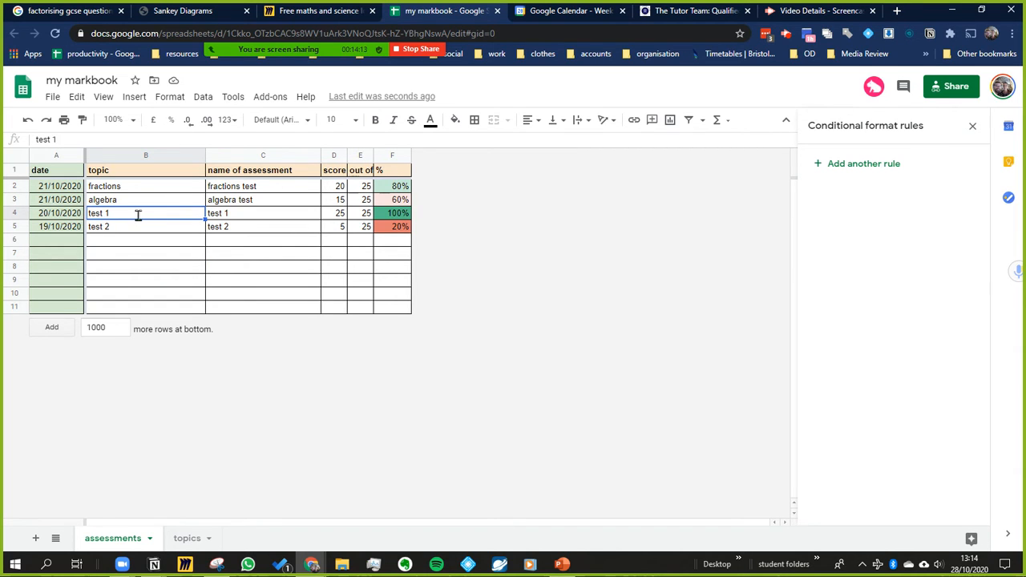
pyautogui.write('physics')
pyautogui.press('Return')
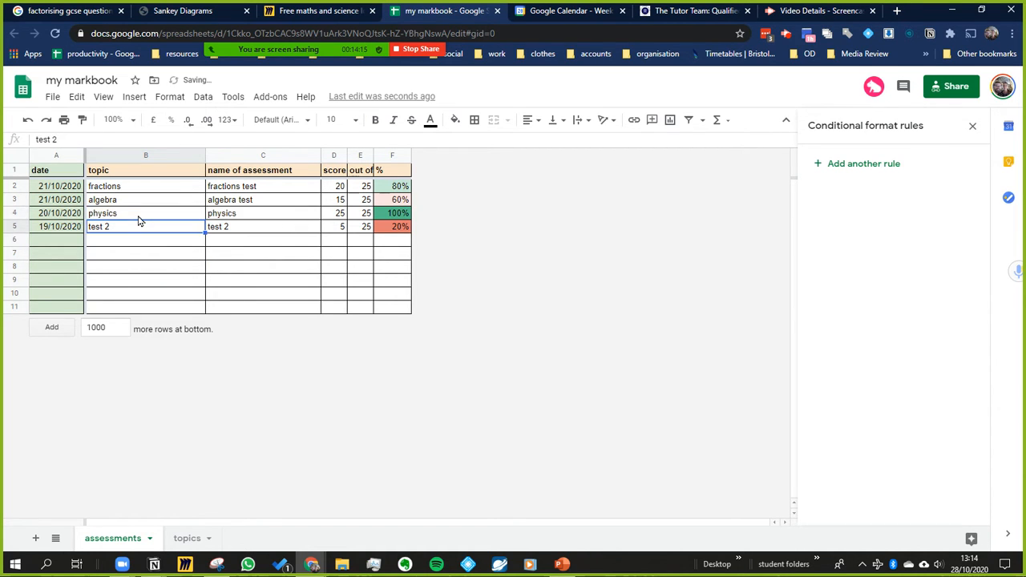
pyautogui.write('chemistry')
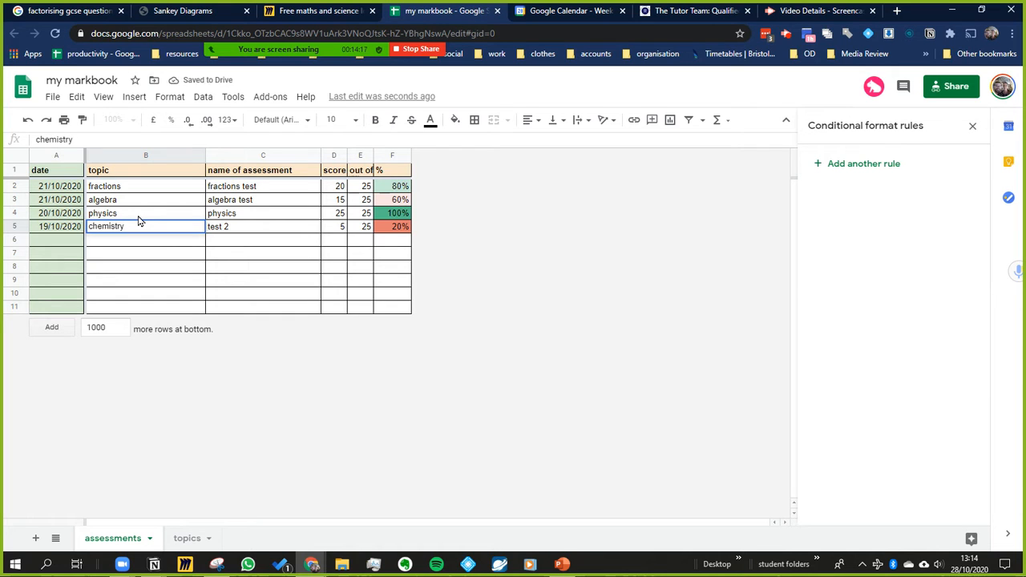
pyautogui.press('Return')
pyautogui.click(138, 223)
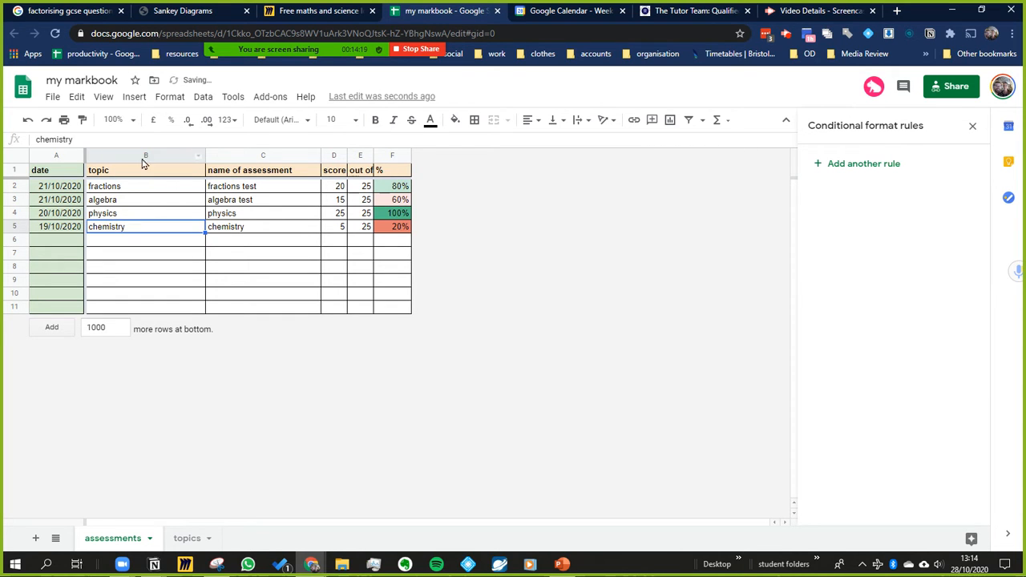
pyautogui.keyDown('shift'); pyautogui.click(152, 192); pyautogui.keyUp('shift')
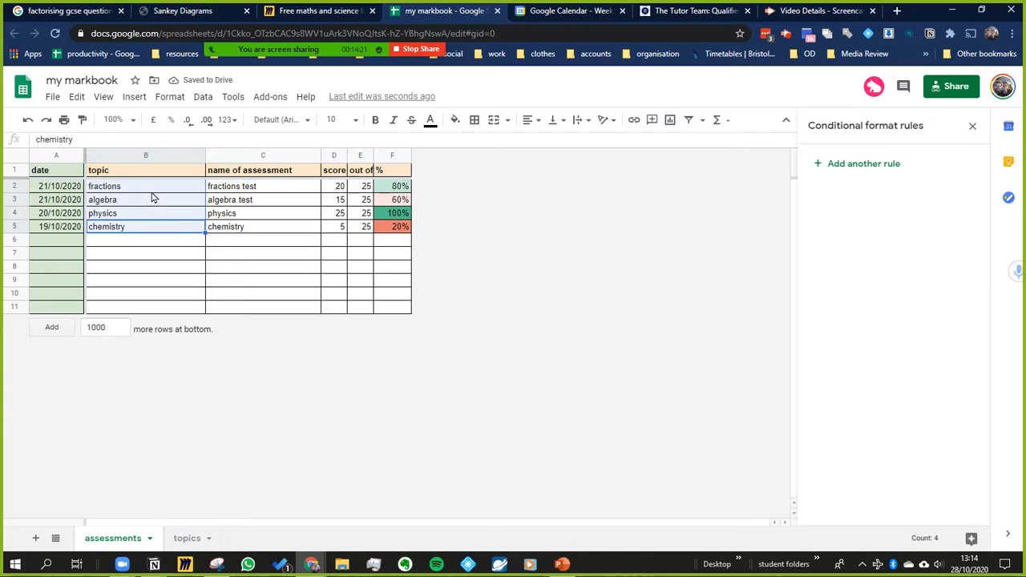
# Step: Check the formula in C4 and undo the two topic changes in B4 and B5
pyautogui.click(240, 213)
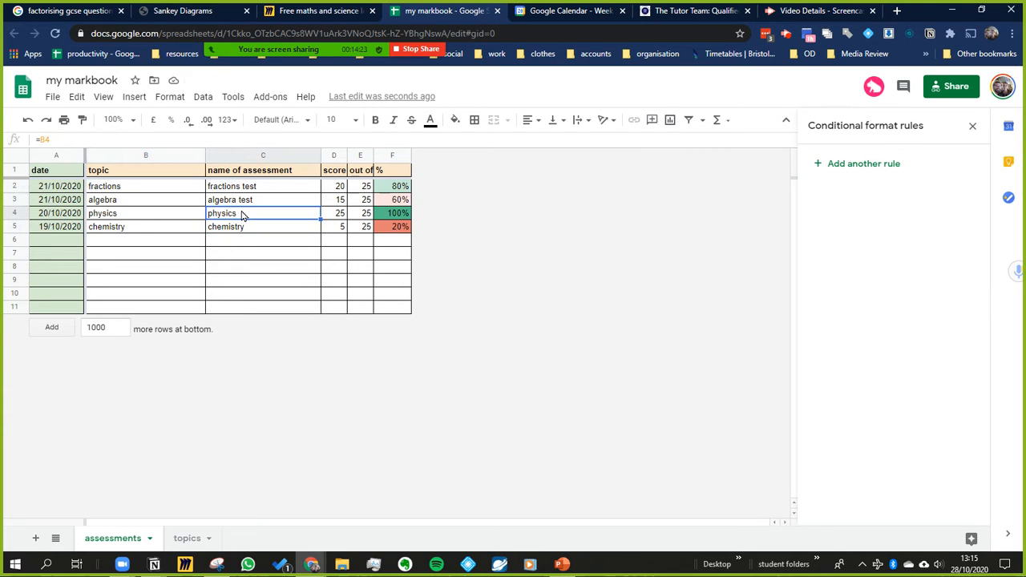
pyautogui.hotkey('ctrl', 'z')
pyautogui.hotkey('ctrl', 'z')
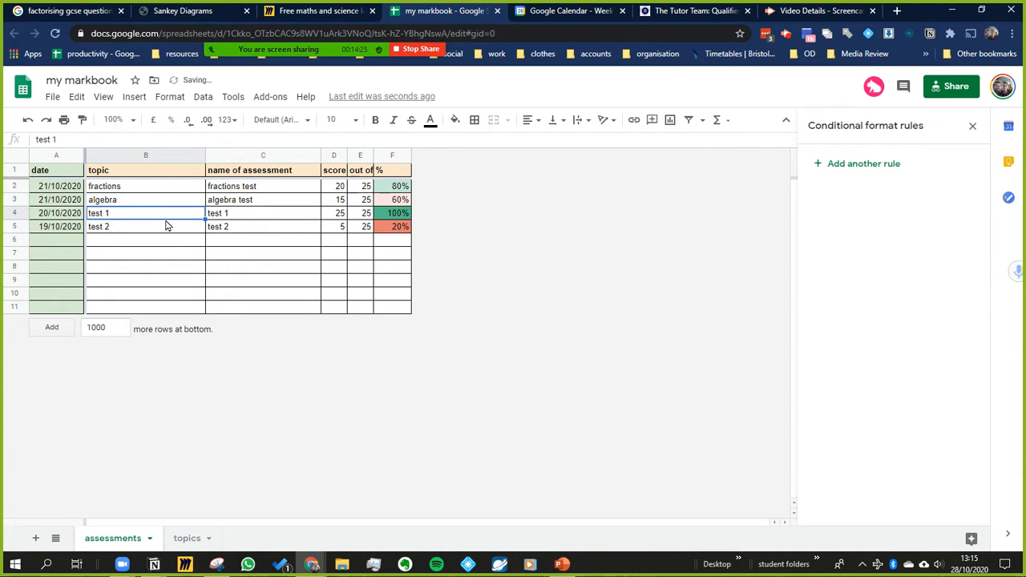
# Step: Copy the topics in B4:B5 over the linked assessment names in C4:C5 so they become plain text
pyautogui.moveTo(166, 218); pyautogui.dragTo(167, 230)
pyautogui.hotkey('ctrl', 'c')
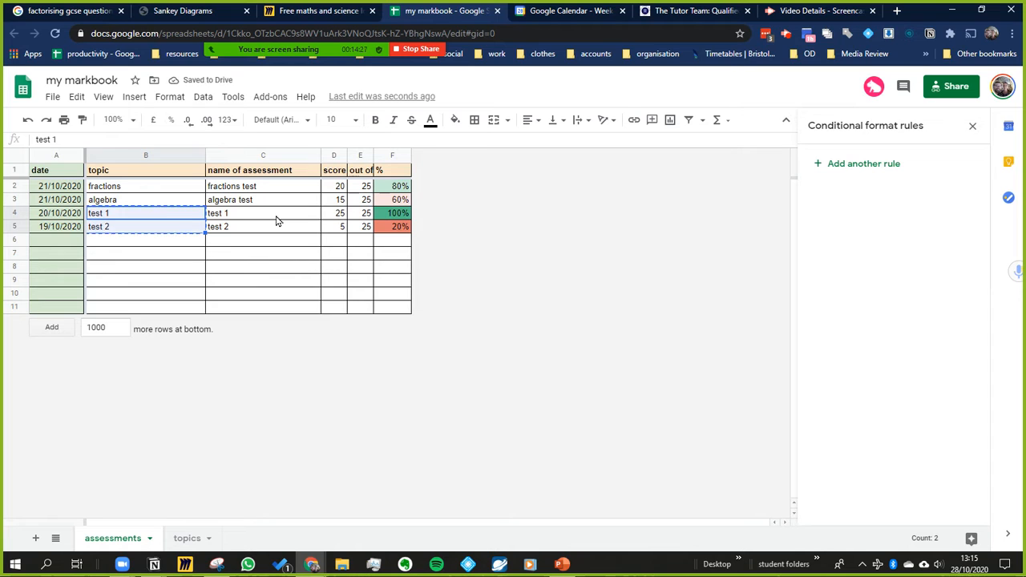
pyautogui.click(277, 222)
pyautogui.rightClick(277, 224)
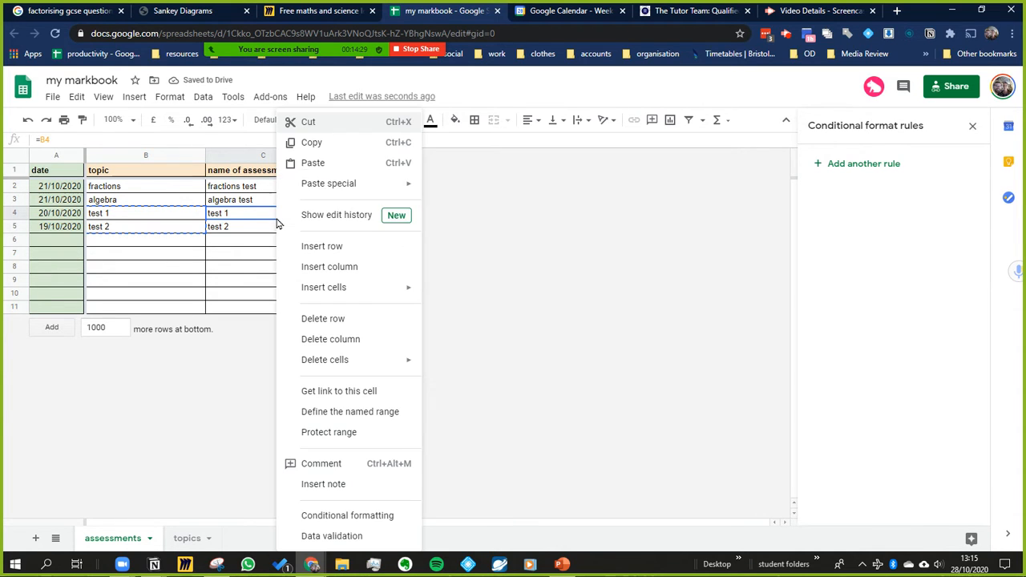
pyautogui.click(258, 223)
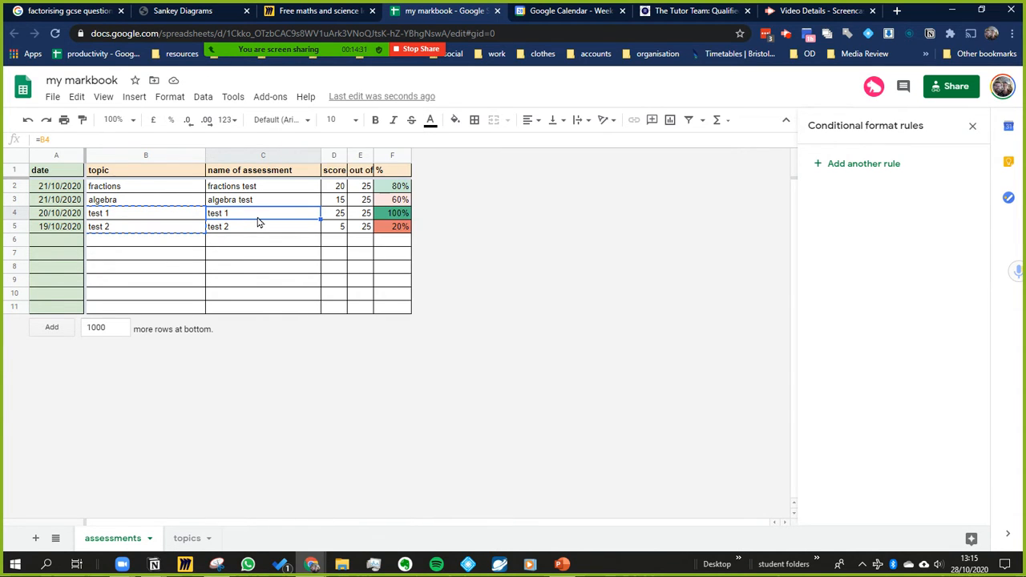
pyautogui.hotkey('ctrl', 'v')
pyautogui.press('Left')
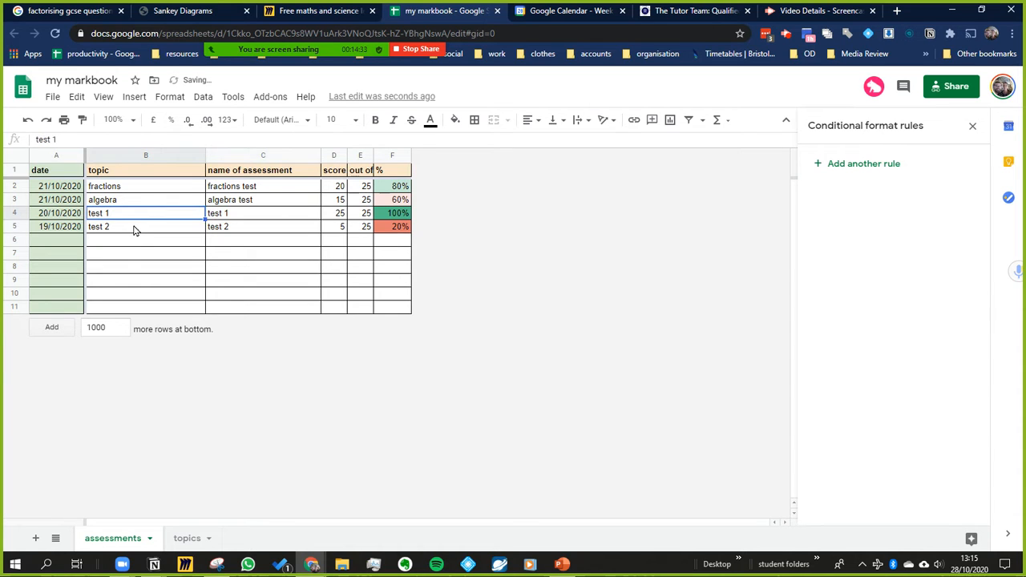
# Step: Change the topic in B4 to "Physics" and the topic in B5 to "Chemistry"
pyautogui.keyDown('shift'); pyautogui.click(143, 231); pyautogui.keyUp('shift')
pyautogui.click(144, 214)
pyautogui.write('Physics')
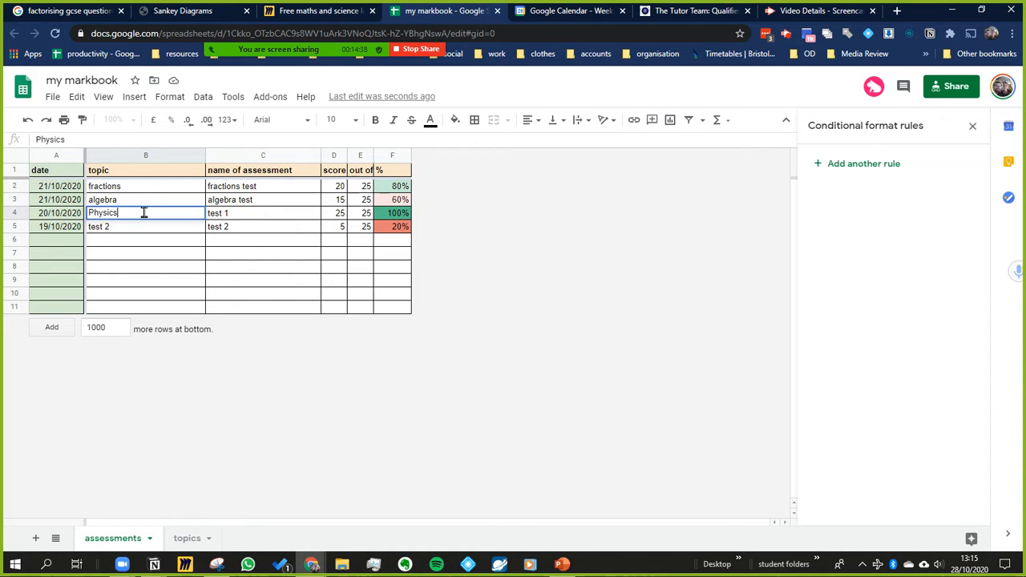
pyautogui.press('Return')
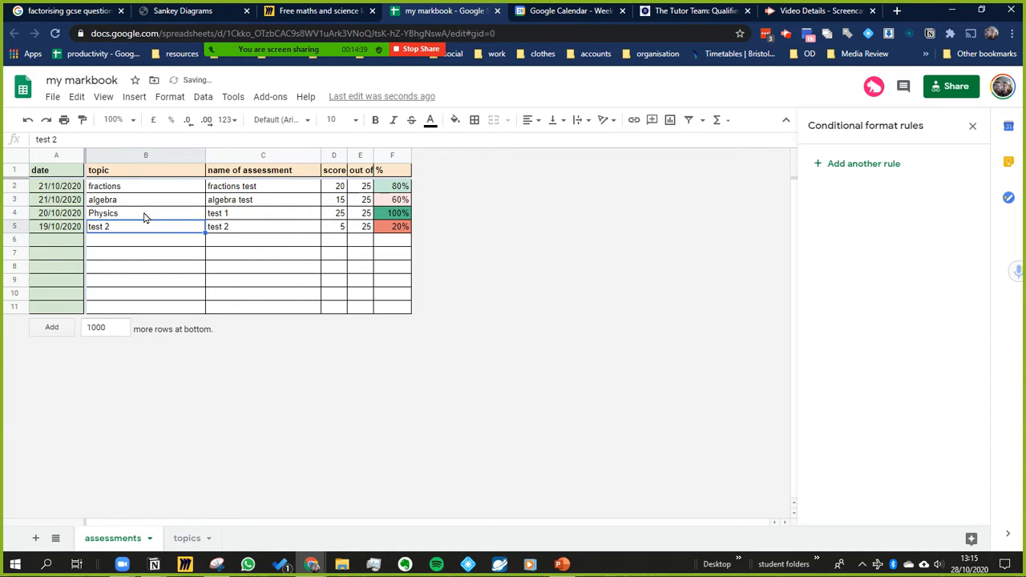
pyautogui.write('Chmeistr')
pyautogui.press('BackSpace')
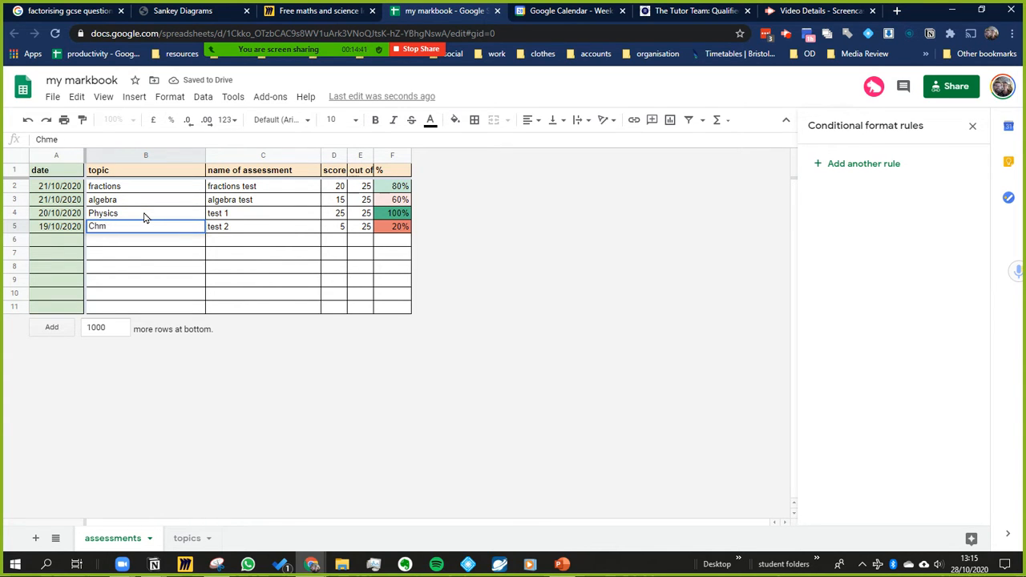
pyautogui.write('istry')
pyautogui.press('Return')
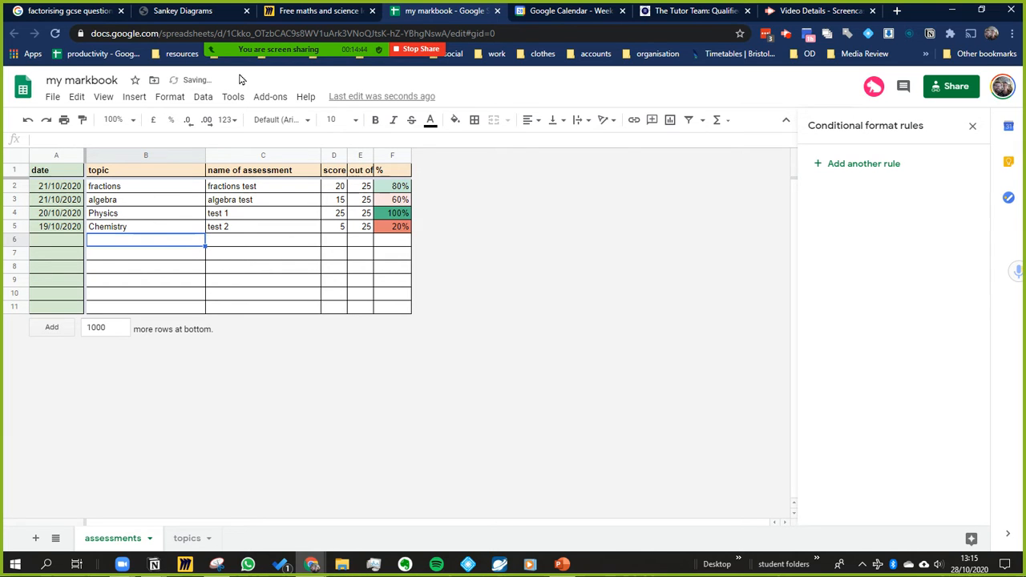
# Step: Copy the four topic entries in B2:B5 of the assessments sheet
pyautogui.click(165, 190)
pyautogui.keyDown('shift'); pyautogui.click(179, 241); pyautogui.keyUp('shift')
pyautogui.keyDown('shift'); pyautogui.click(178, 229); pyautogui.keyUp('shift')
pyautogui.hotkey('ctrl', 'c')
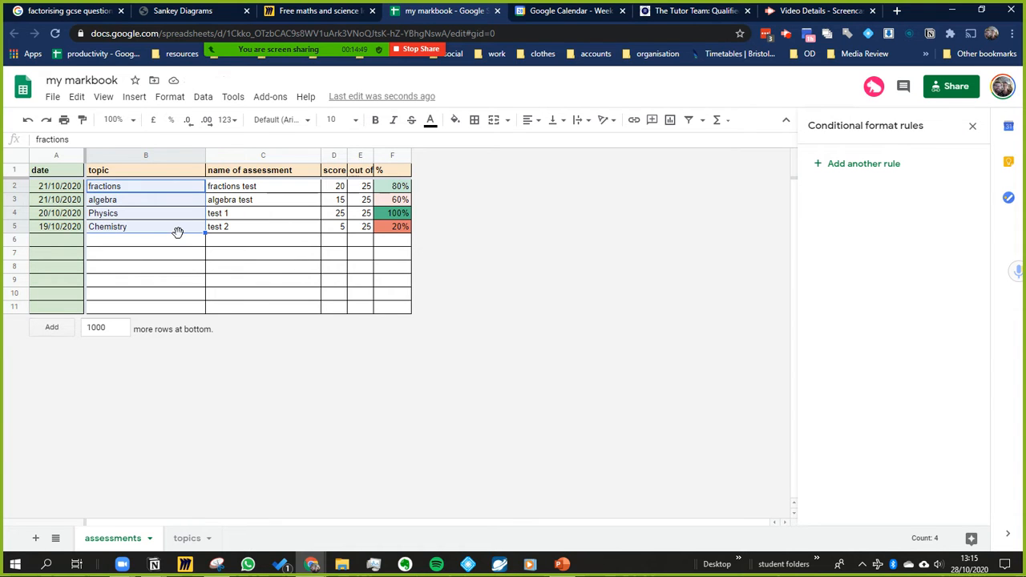
# Step: Open the topics sheet and enter the bold heading "topics" in A1
pyautogui.click(187, 538)
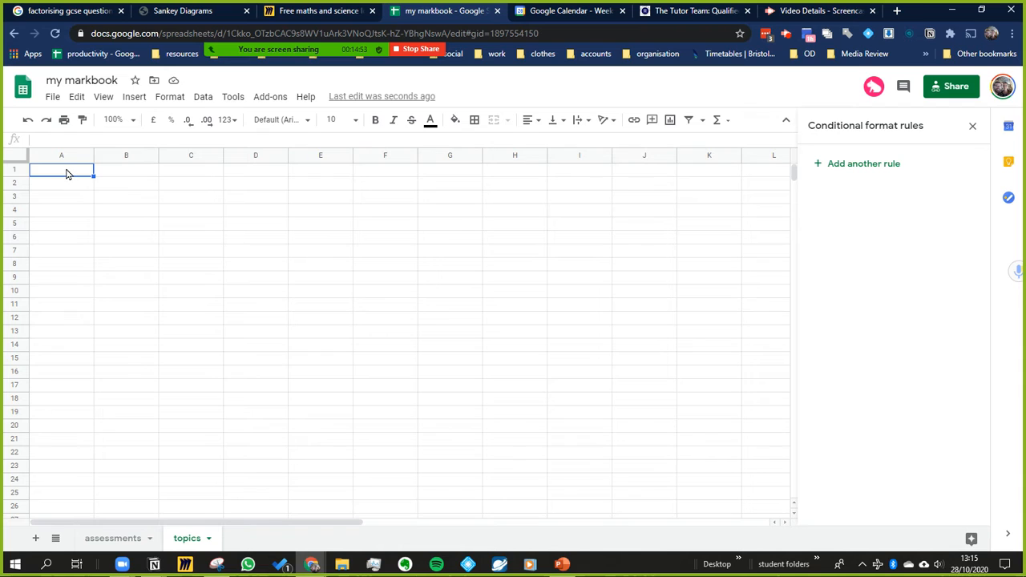
pyautogui.write('topic')
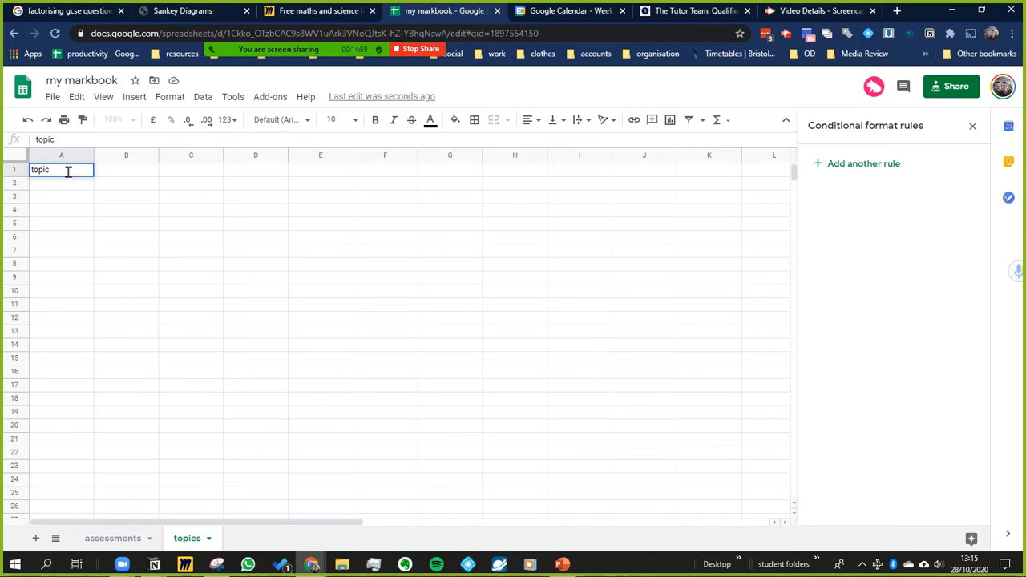
pyautogui.write('s')
pyautogui.press('Return')
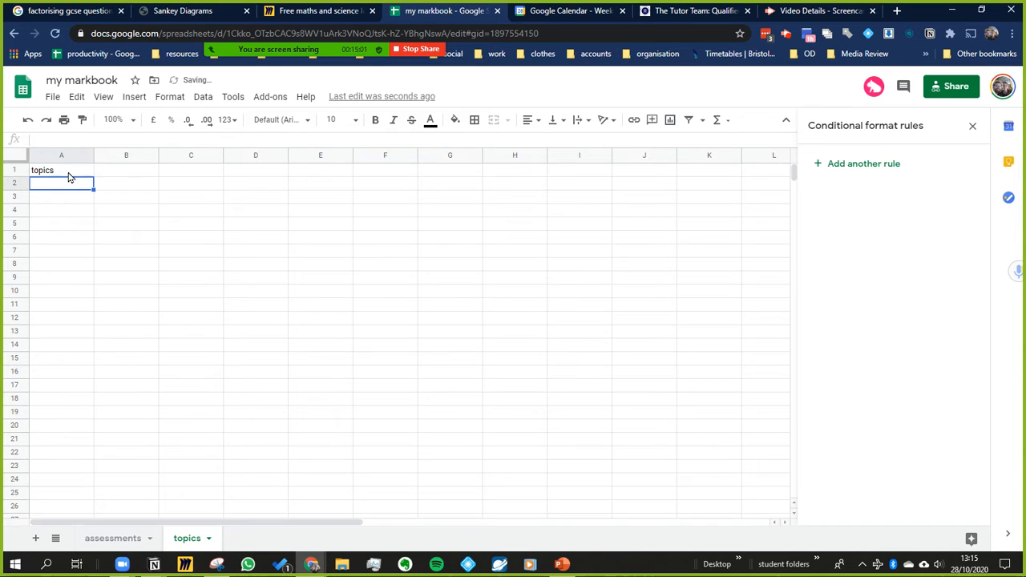
pyautogui.click(68, 172)
pyautogui.hotkey('ctrl', 'b')
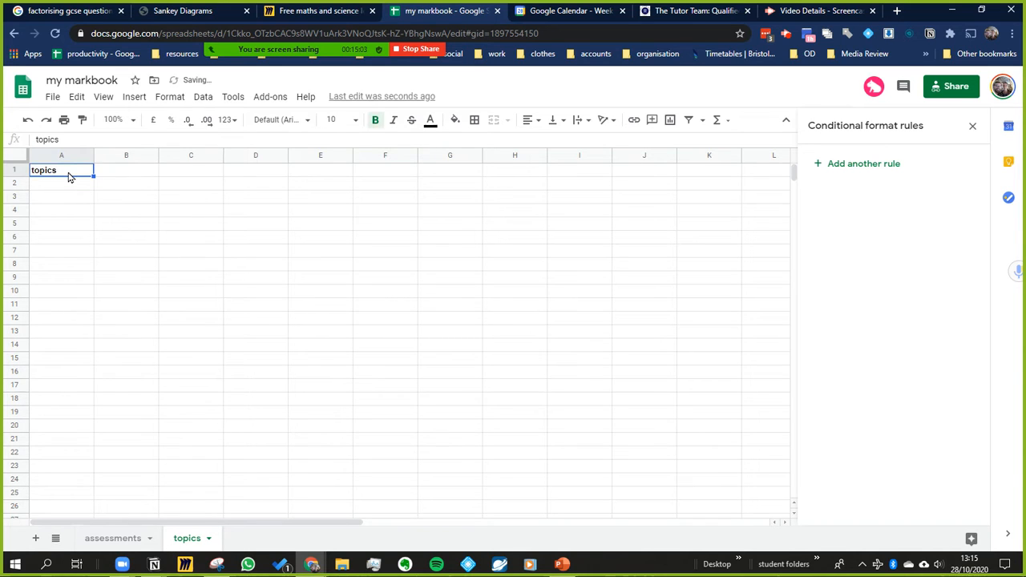
# Step: Paste the four copied topic entries into A2:A5 below the heading
pyautogui.press('Down')
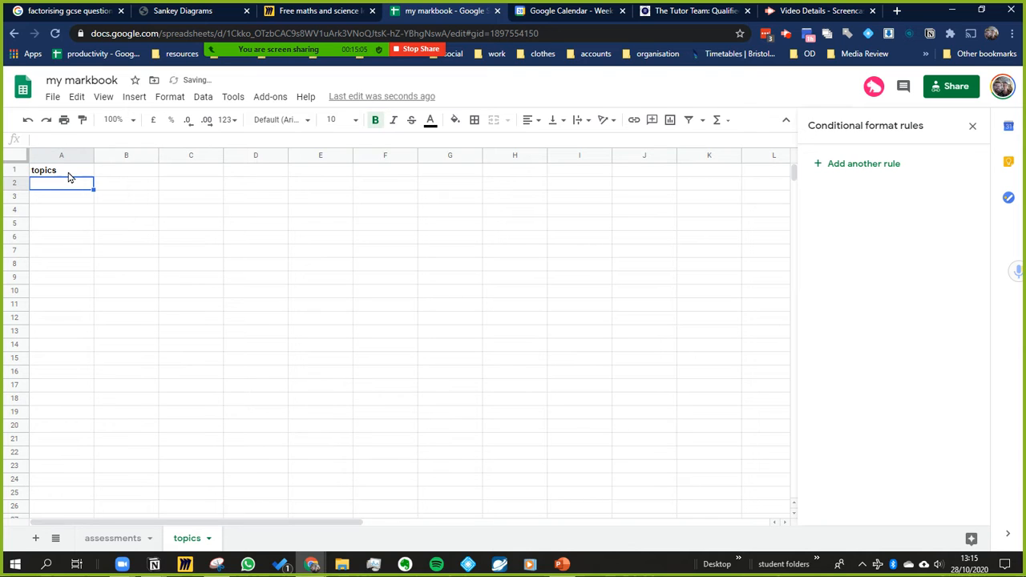
pyautogui.hotkey('ctrl', 'v')
pyautogui.click(62, 267)
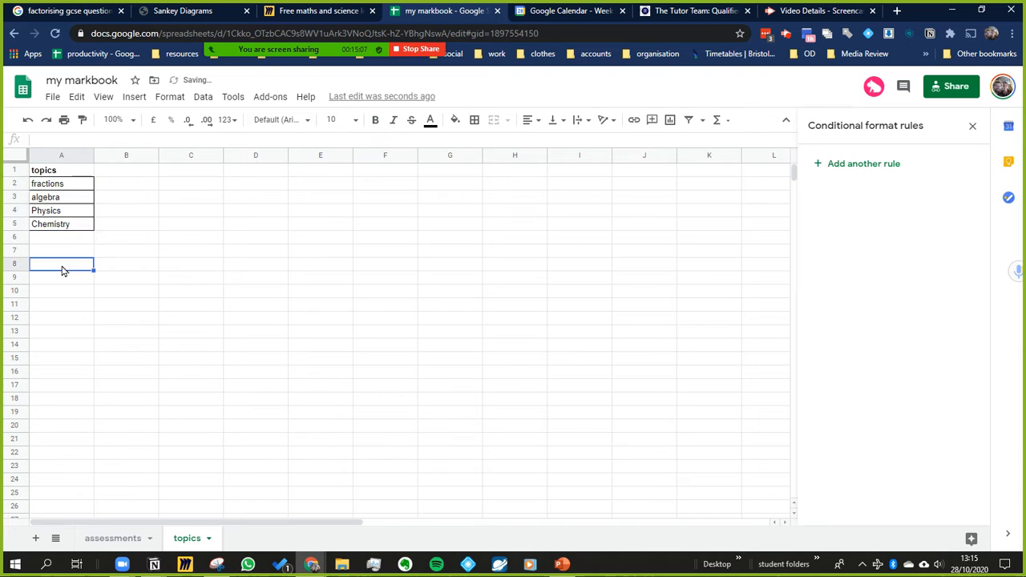
# Step: Enter the heading "subject" in B1 beside the topics heading
pyautogui.click(62, 172)
pyautogui.click(126, 176)
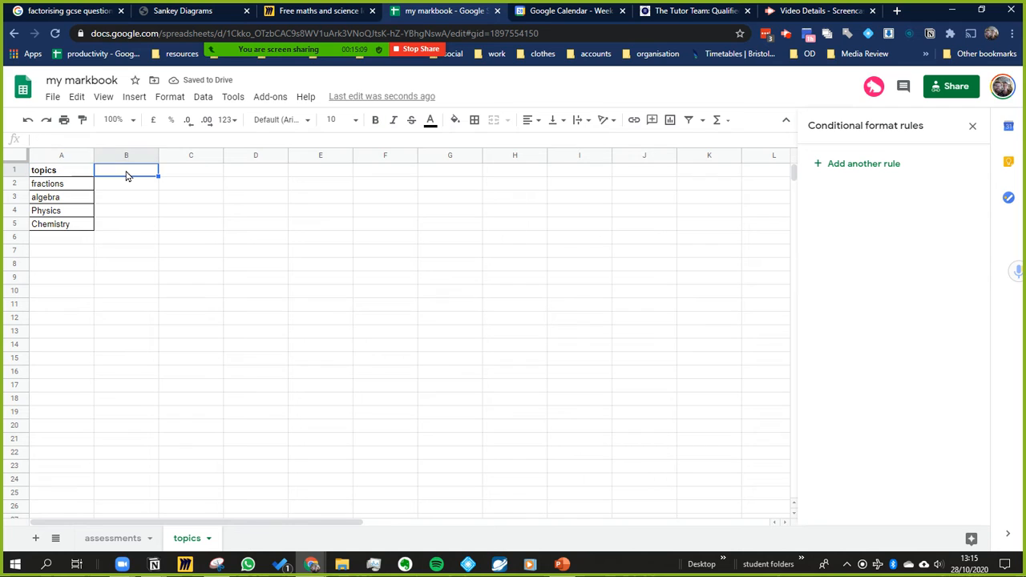
pyautogui.write('subjesc')
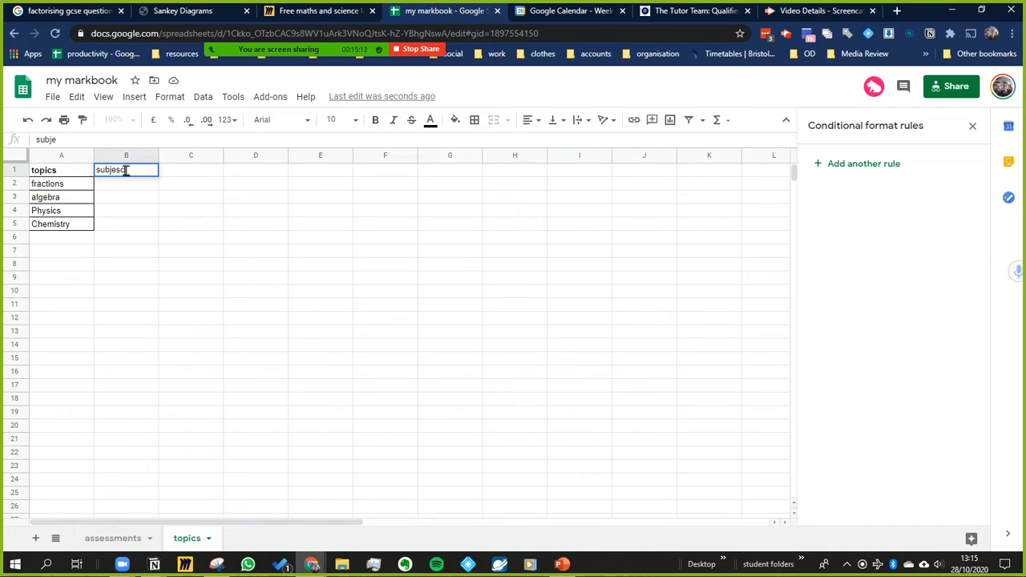
pyautogui.write('t')
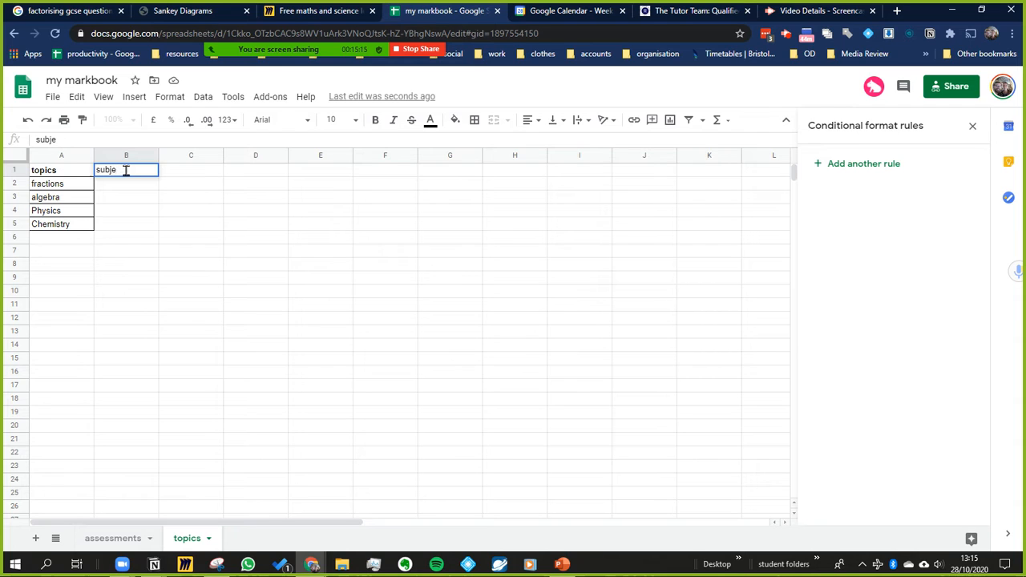
pyautogui.press('Return')
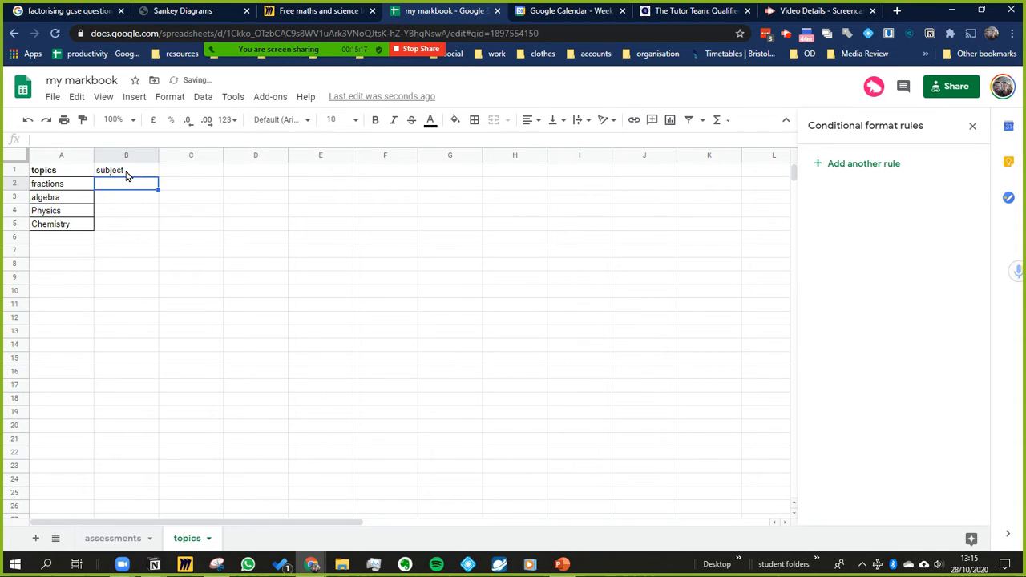
# Step: Enter "Maths" as the subject for fractions and algebra in B2 and B3
pyautogui.write('Maths')
pyautogui.press('Return')
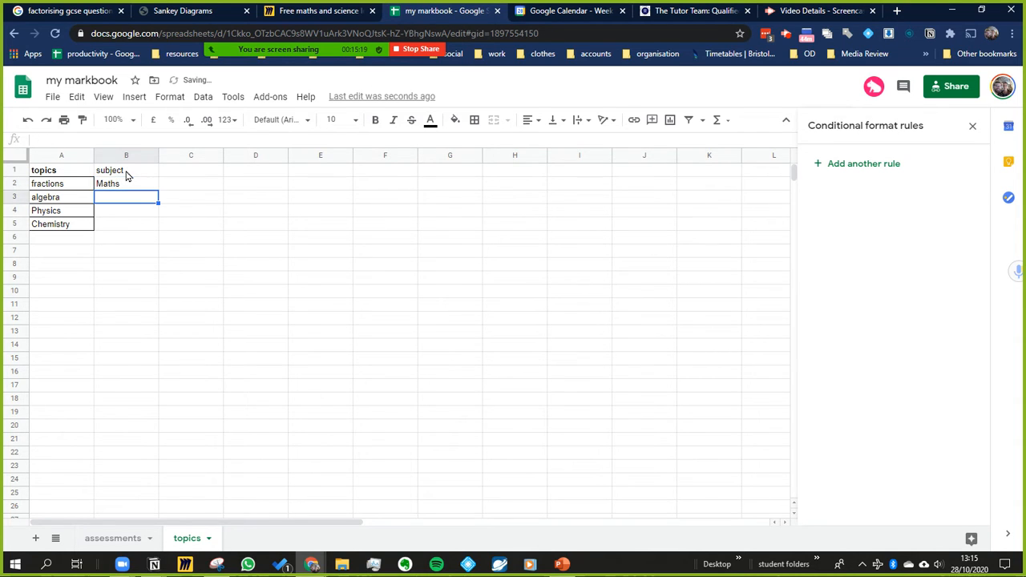
pyautogui.write('Maths')
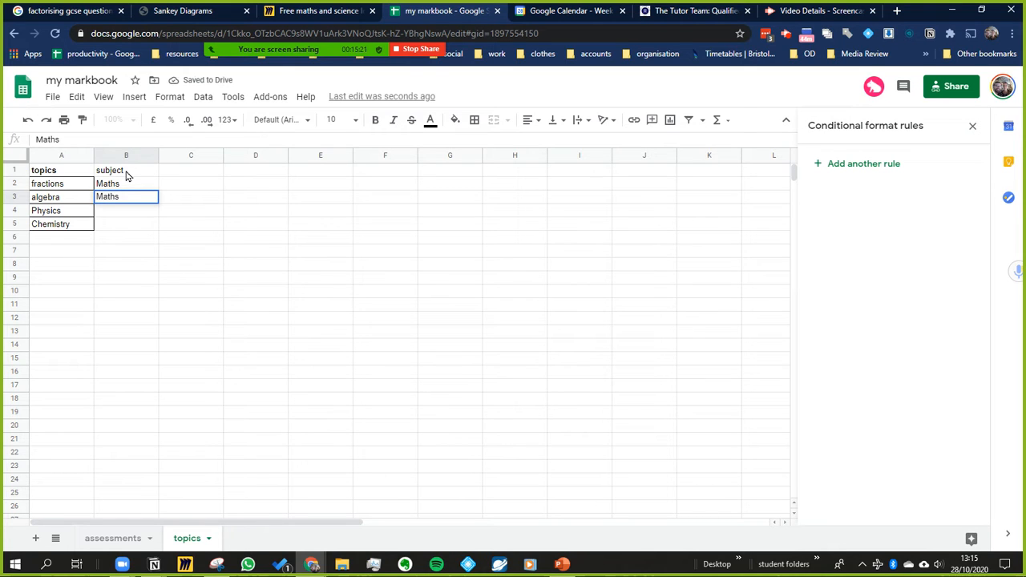
pyautogui.press('Return')
# Step: Copy "Physics" from A4 into the subject cell B4 and replace the topic in A4 with "Energy"
pyautogui.press('Left')
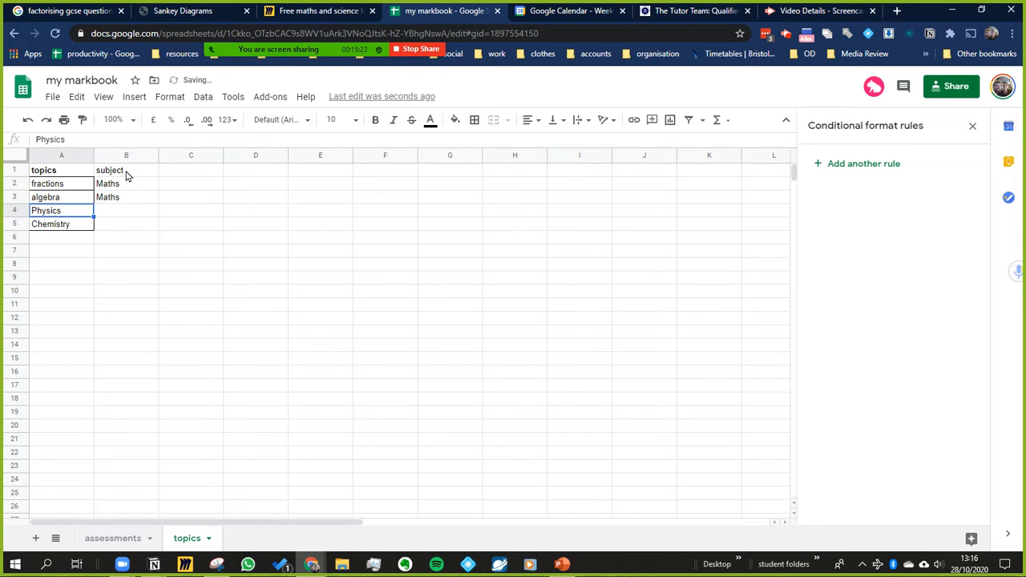
pyautogui.hotkey('ctrl', 'c')
pyautogui.press('Right')
pyautogui.hotkey('ctrl', 'v')
pyautogui.write('Enege')
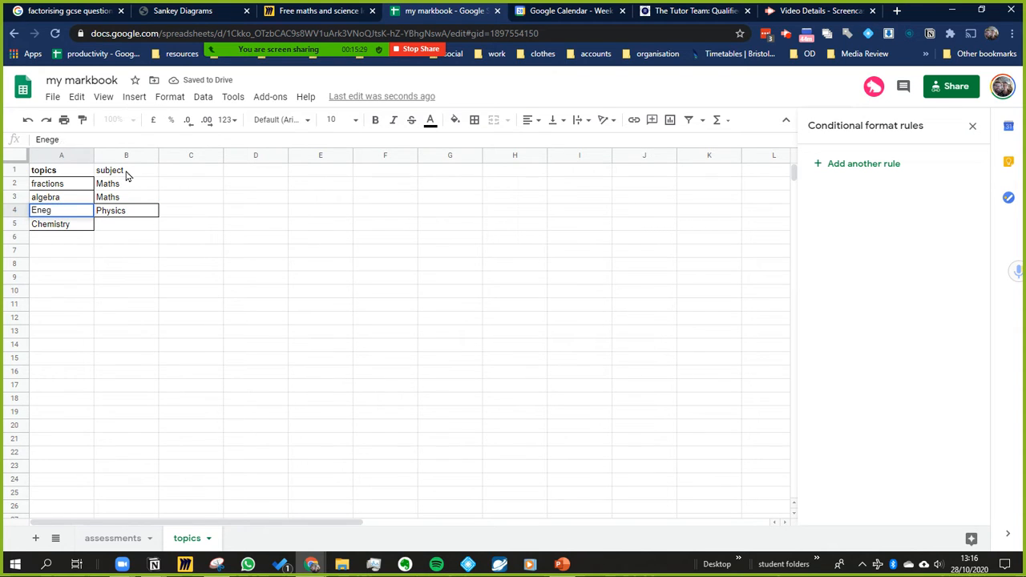
pyautogui.press('BackSpace')
pyautogui.press('BackSpace')
pyautogui.write('rgy')
pyautogui.press('Return')
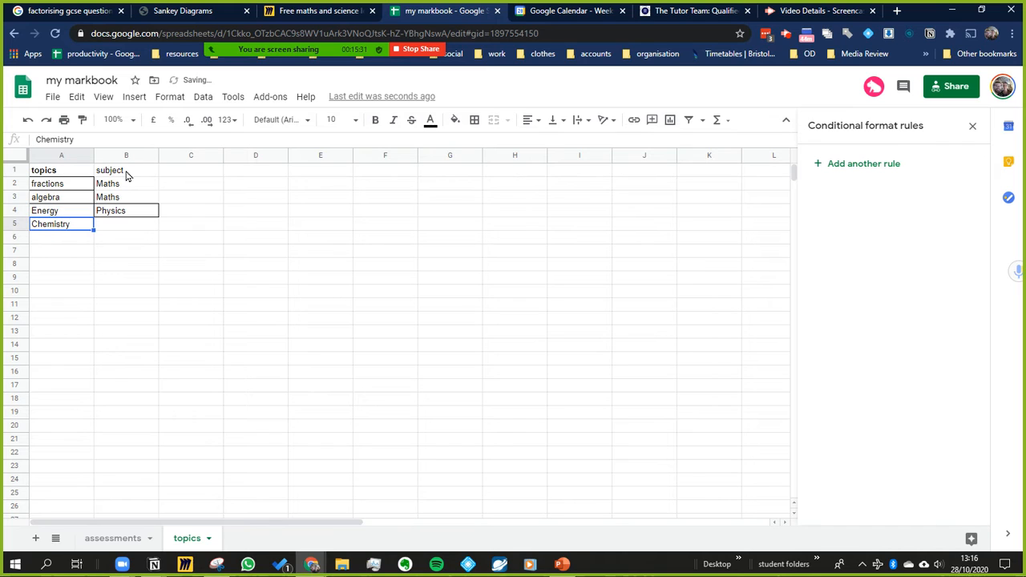
# Step: Copy "Chemistry" from A5 into the subject cell B5 and replace the topic in A5 with "reactions"
pyautogui.press('Right')
pyautogui.hotkey('ctrl', 'v')
pyautogui.press('Left')
pyautogui.write('reacti')
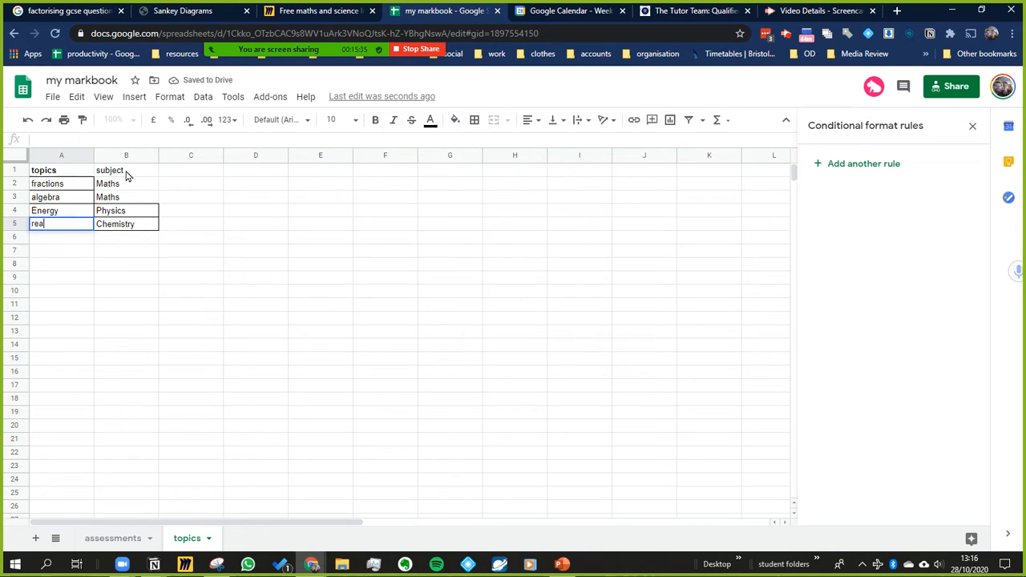
pyautogui.press('Return')
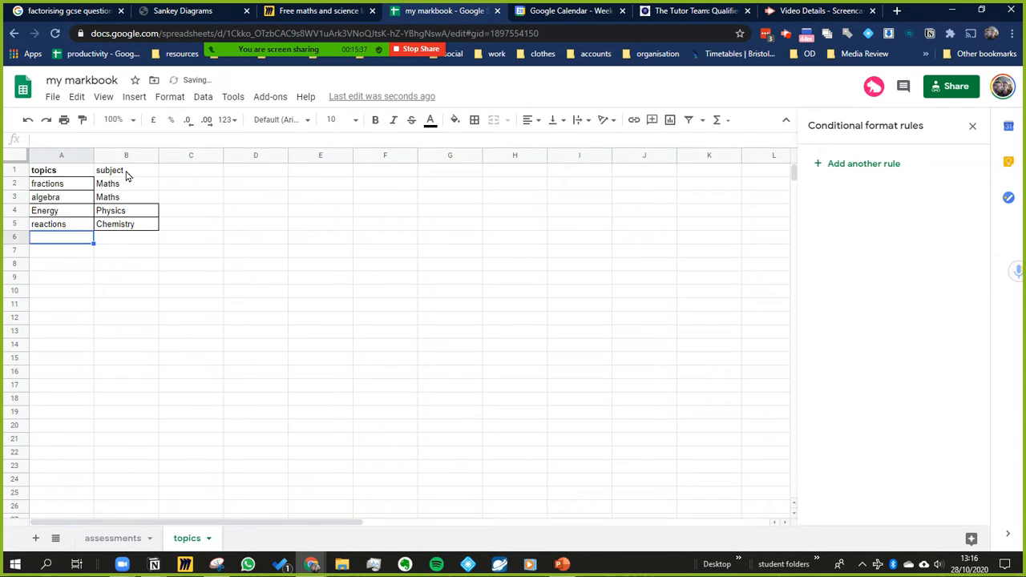
# Step: Apply all borders to the range A1:B9 of the topics sheet
pyautogui.moveTo(80, 174); pyautogui.dragTo(155, 232)
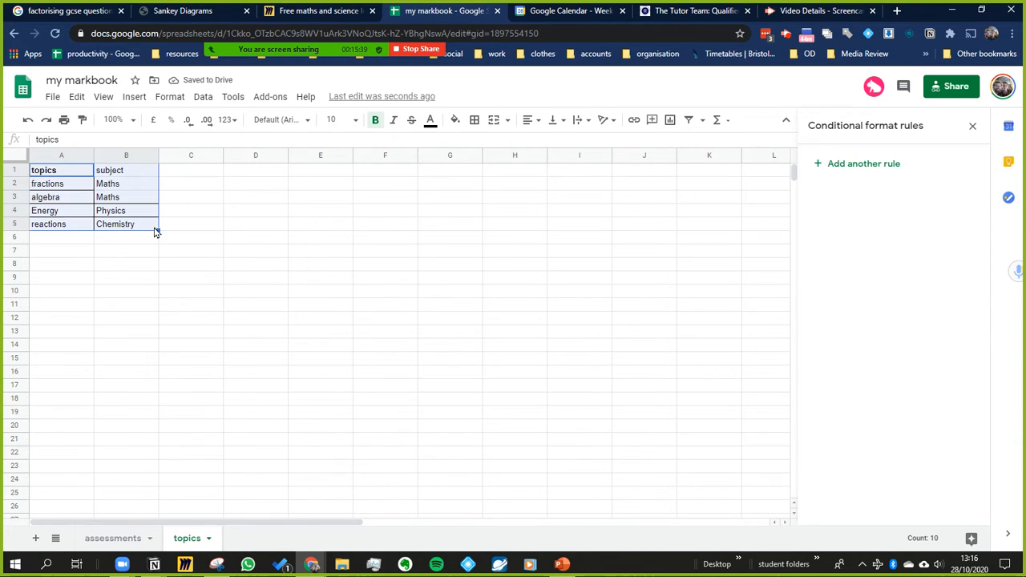
pyautogui.keyDown('shift'); pyautogui.click(136, 284); pyautogui.keyUp('shift')
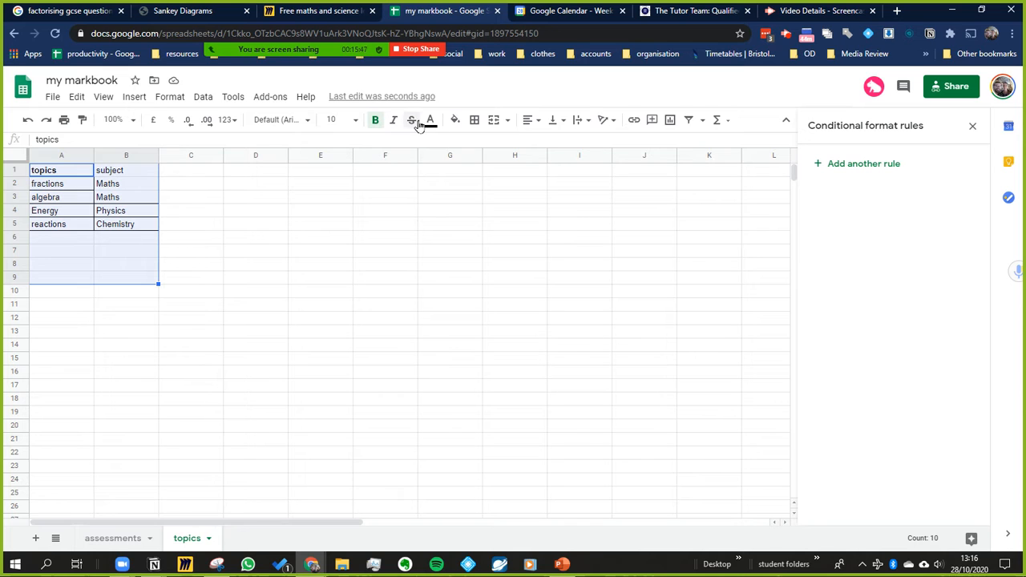
pyautogui.click(474, 120)
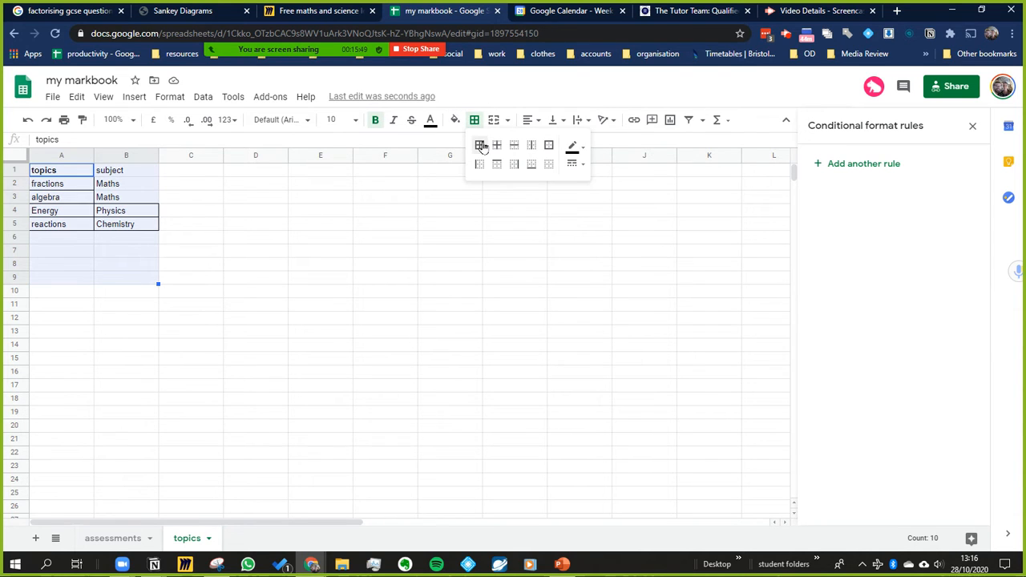
pyautogui.click(479, 147)
pyautogui.click(88, 186)
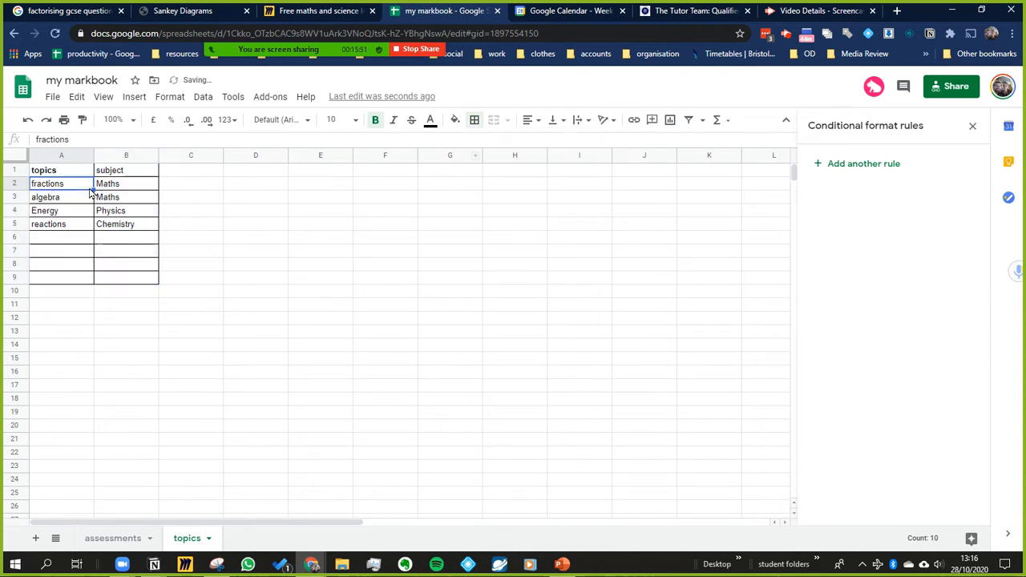
# Step: Paste the copied "Chemistry" cell over the heading in A1 and make all of row 1 bold
pyautogui.click(24, 169)
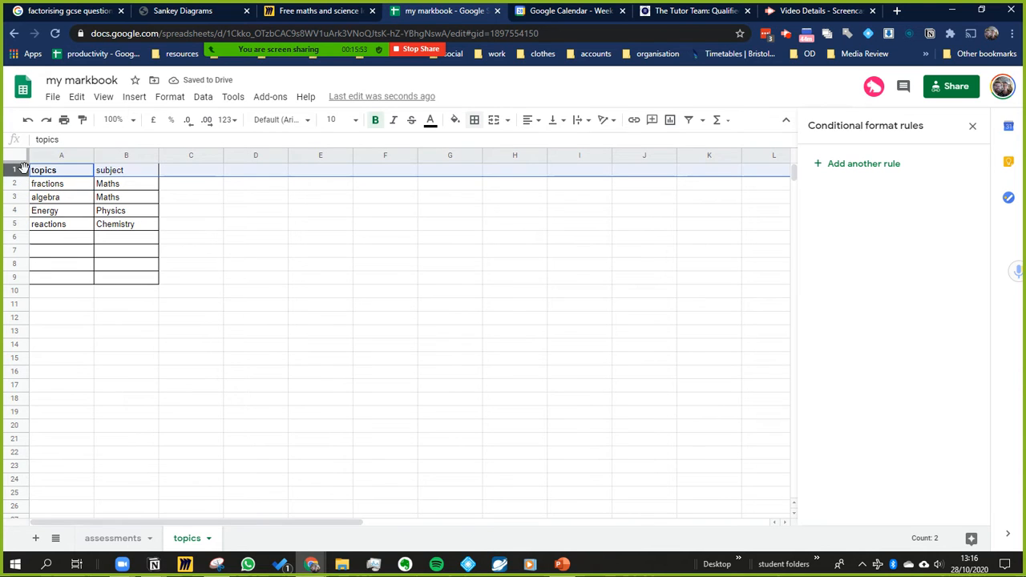
pyautogui.hotkey('ctrl', 'b')
pyautogui.click(218, 253)
pyautogui.click(14, 169)
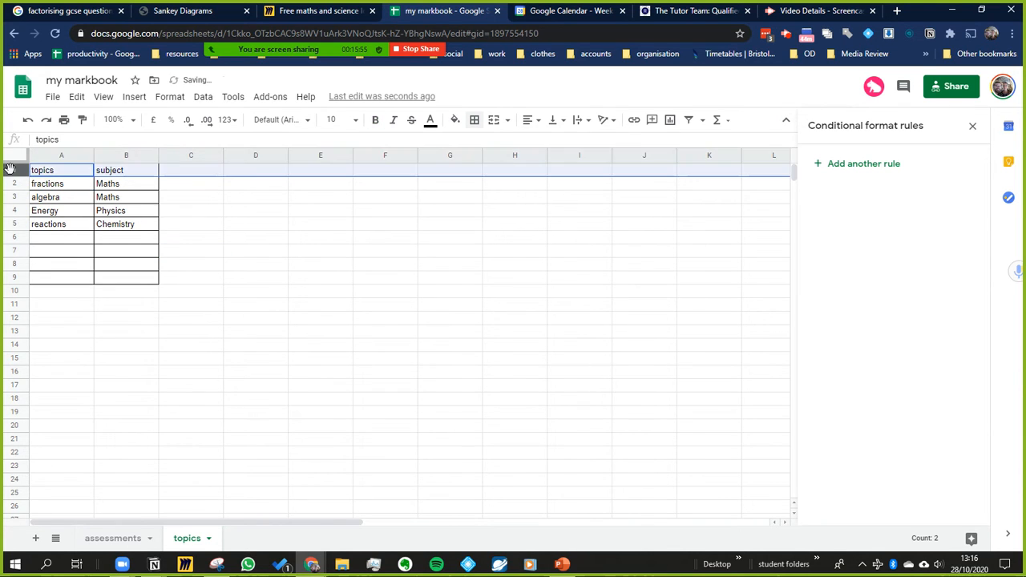
pyautogui.hotkey('ctrl', 'v')
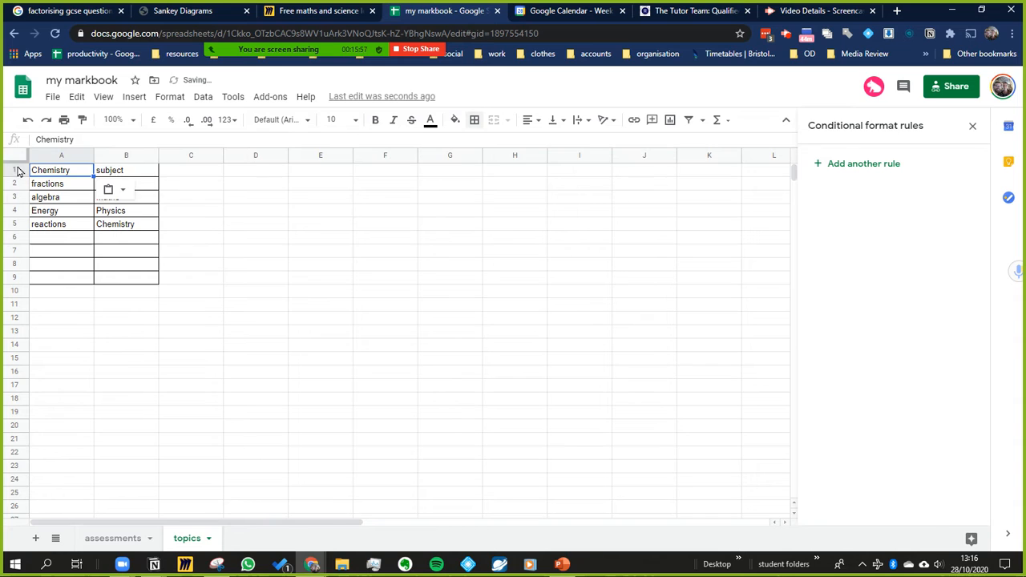
pyautogui.click(15, 170)
pyautogui.hotkey('ctrl', 'b')
pyautogui.click(205, 229)
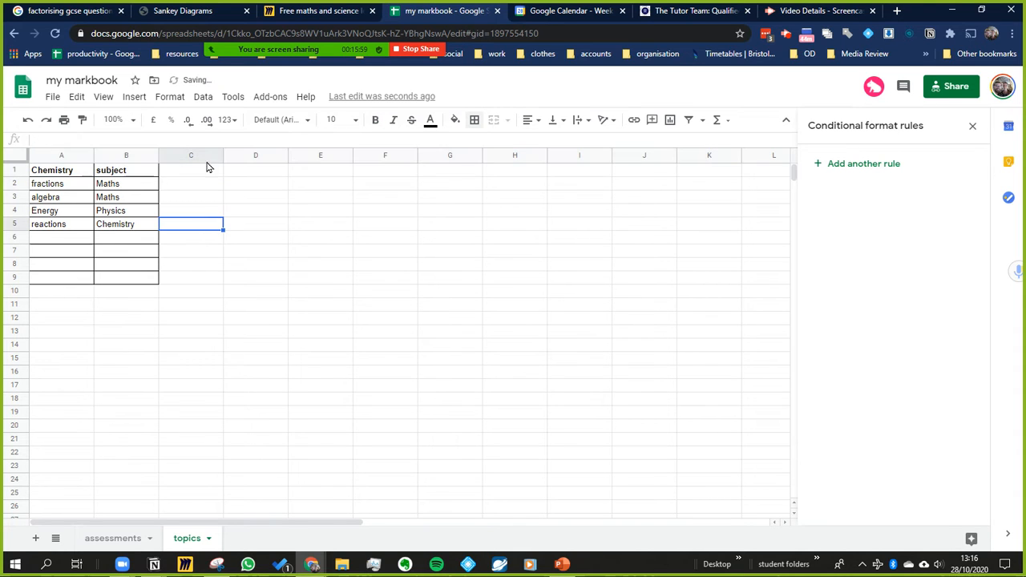
# Step: Delete the unused columns C to Z of the topics sheet
pyautogui.click(201, 154)
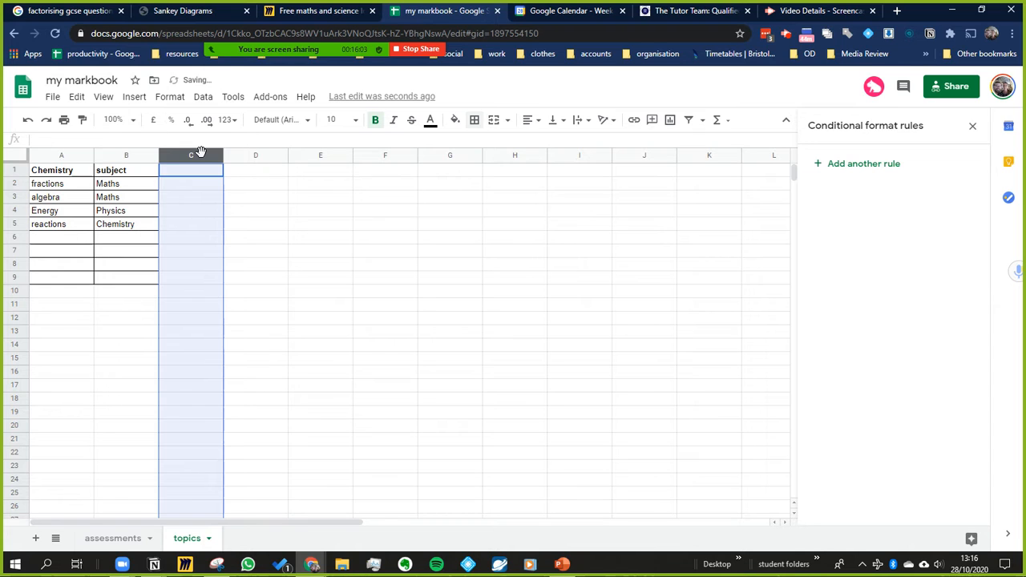
pyautogui.hotkey('ctrl', 'shift', 'Right')
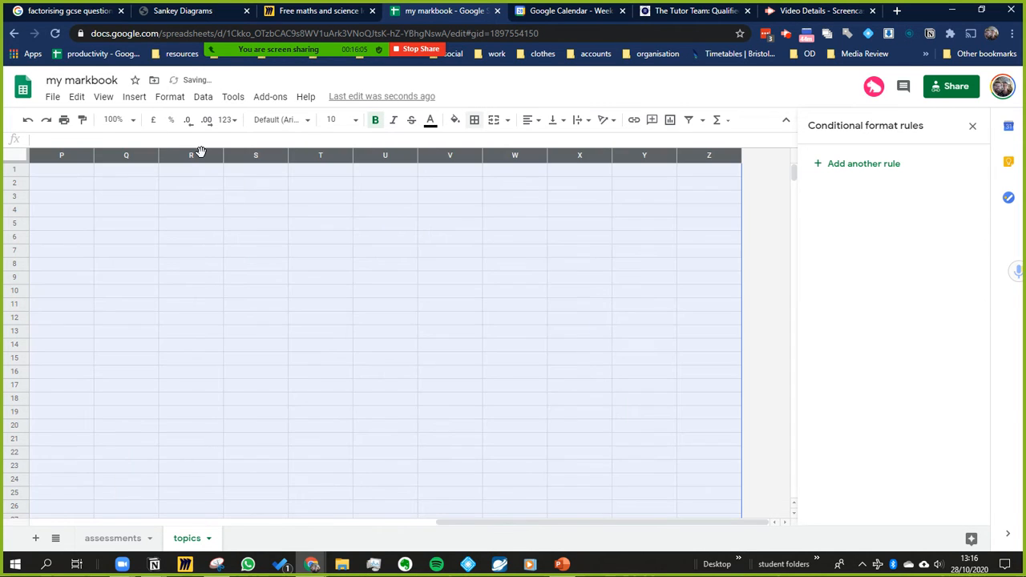
pyautogui.rightClick(201, 153)
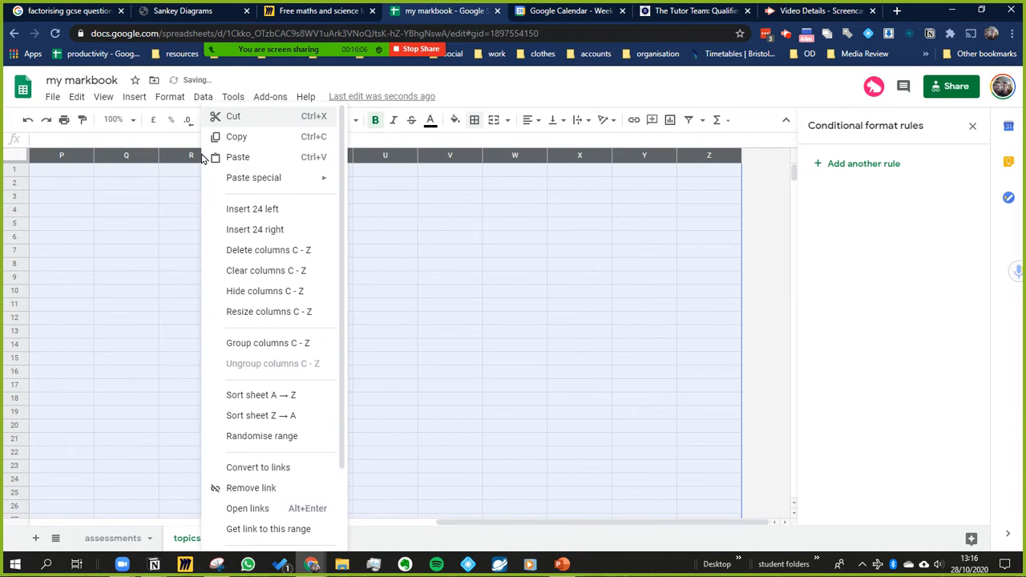
pyautogui.click(292, 254)
pyautogui.click(121, 295)
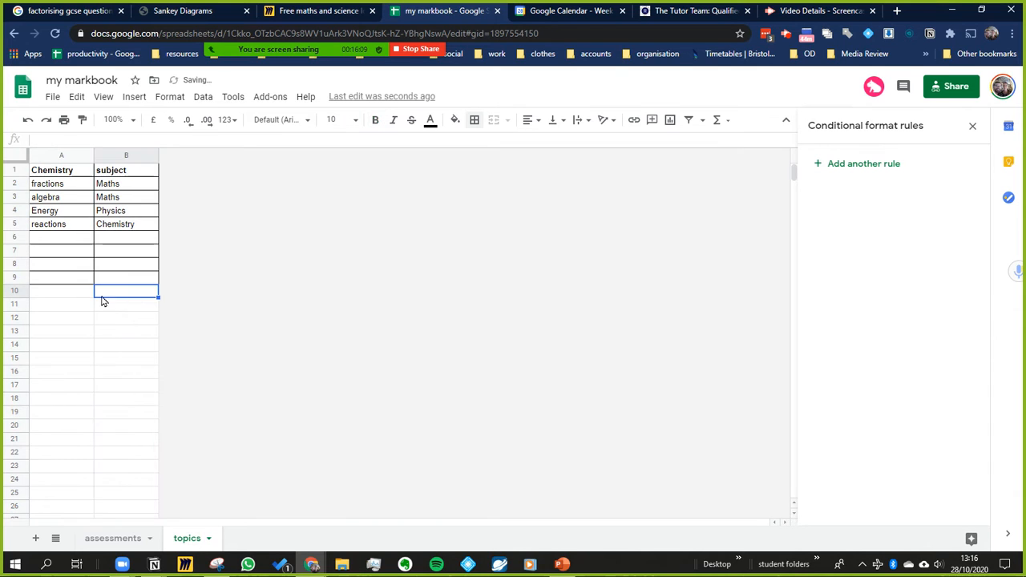
# Step: Delete the unused rows 10 to 1000 of the topics sheet
pyautogui.click(15, 292)
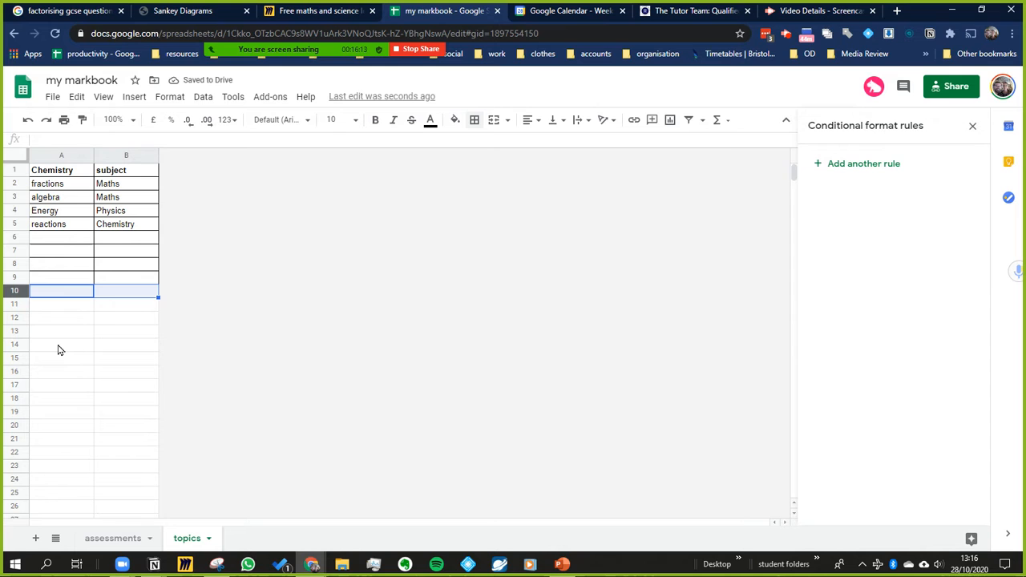
pyautogui.hotkey('ctrl', 'shift', 'Down')
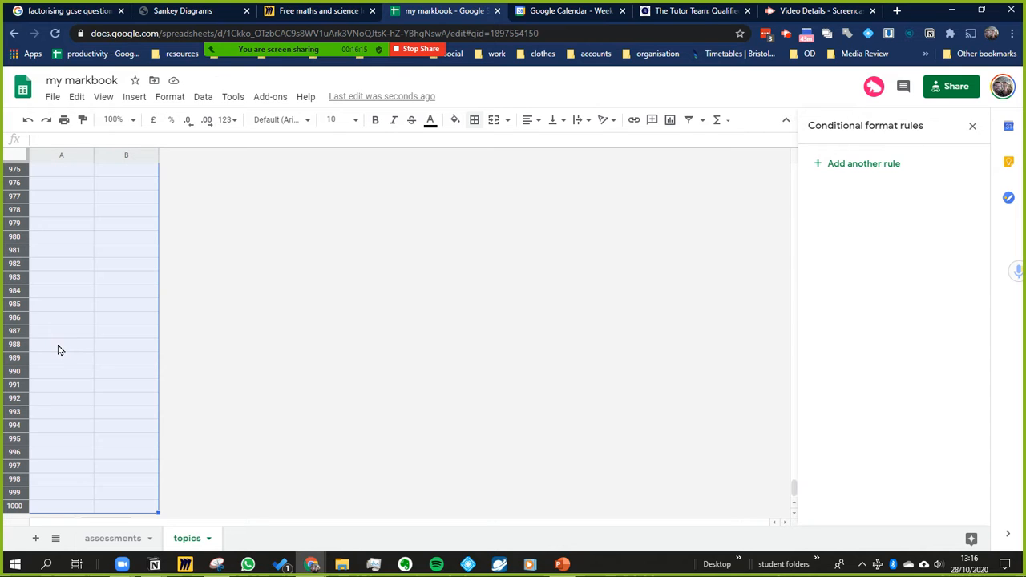
pyautogui.rightClick(9, 348)
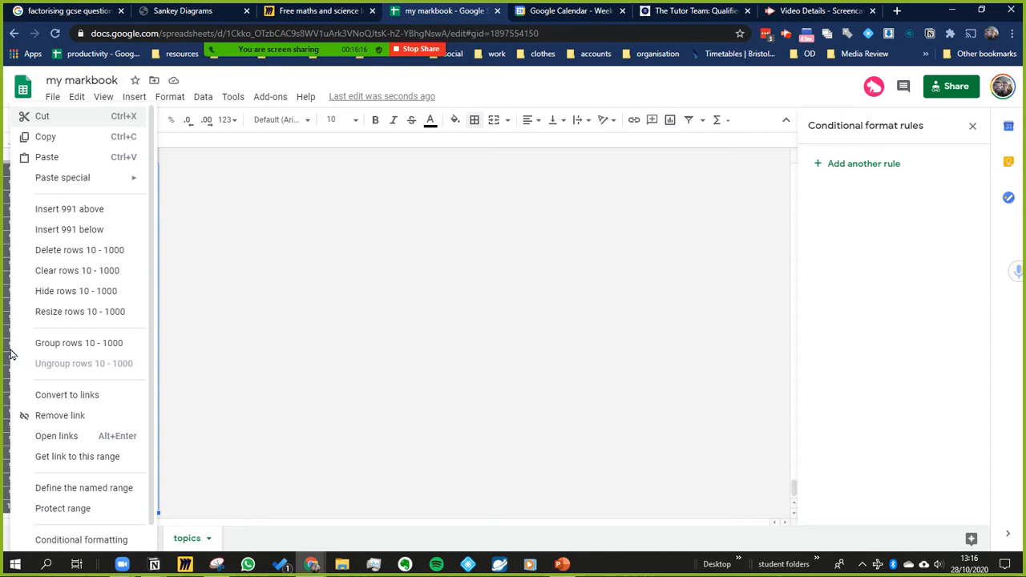
pyautogui.click(72, 251)
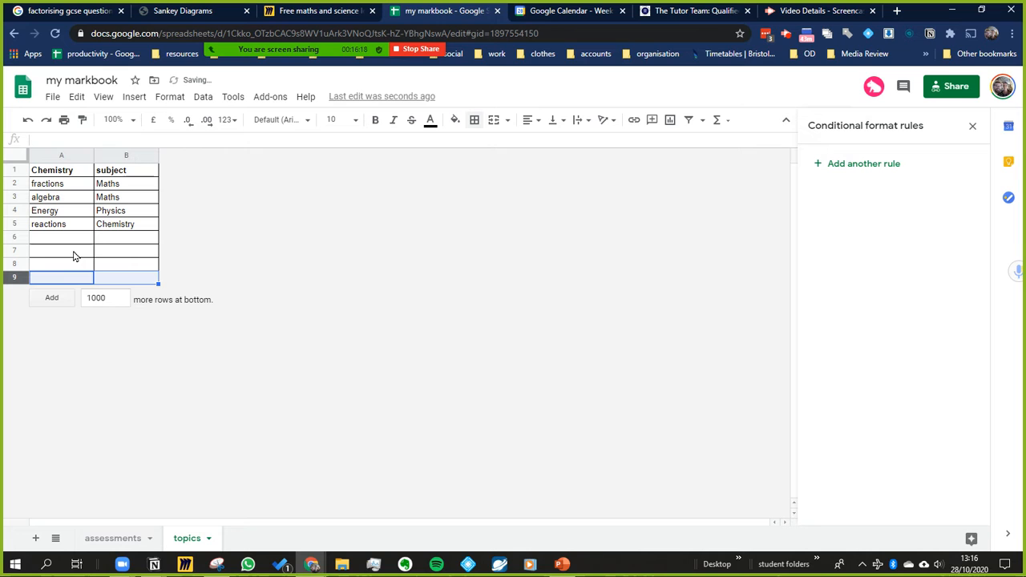
pyautogui.click(136, 269)
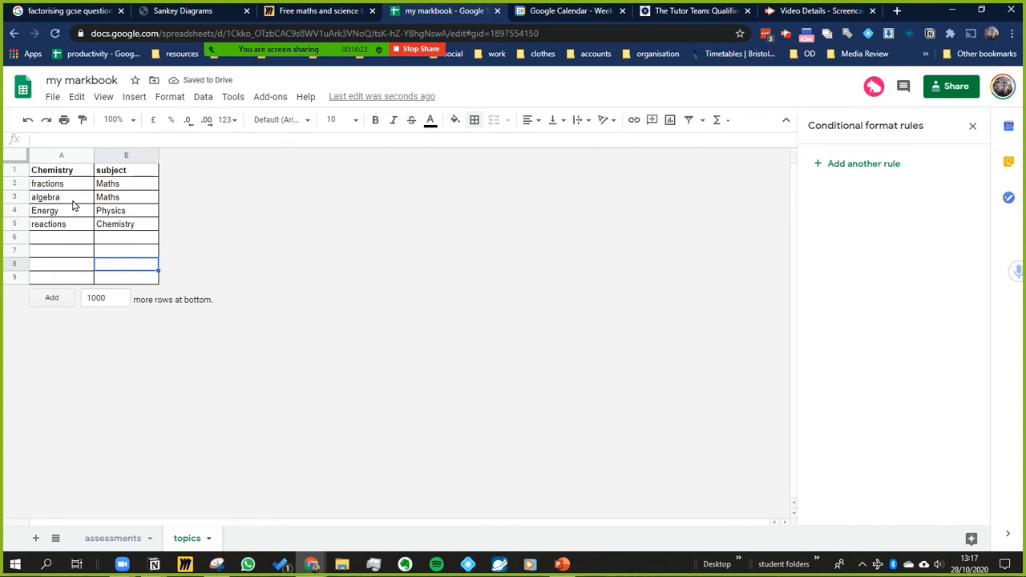
# Step: Change the heading in A1 of the topics sheet to "Topic"
pyautogui.click(69, 172)
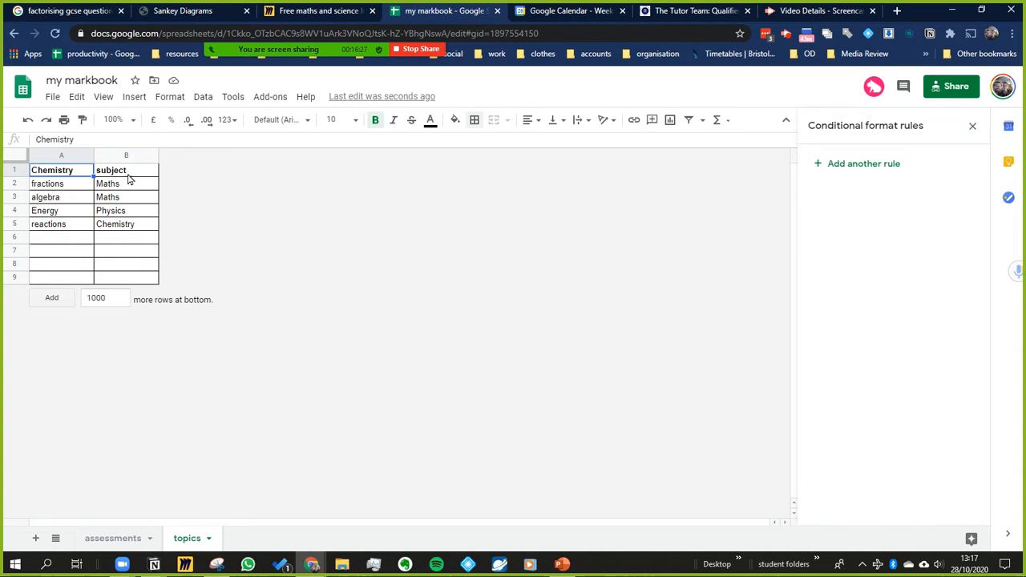
pyautogui.keyDown('shift'); pyautogui.click(142, 279); pyautogui.keyUp('shift')
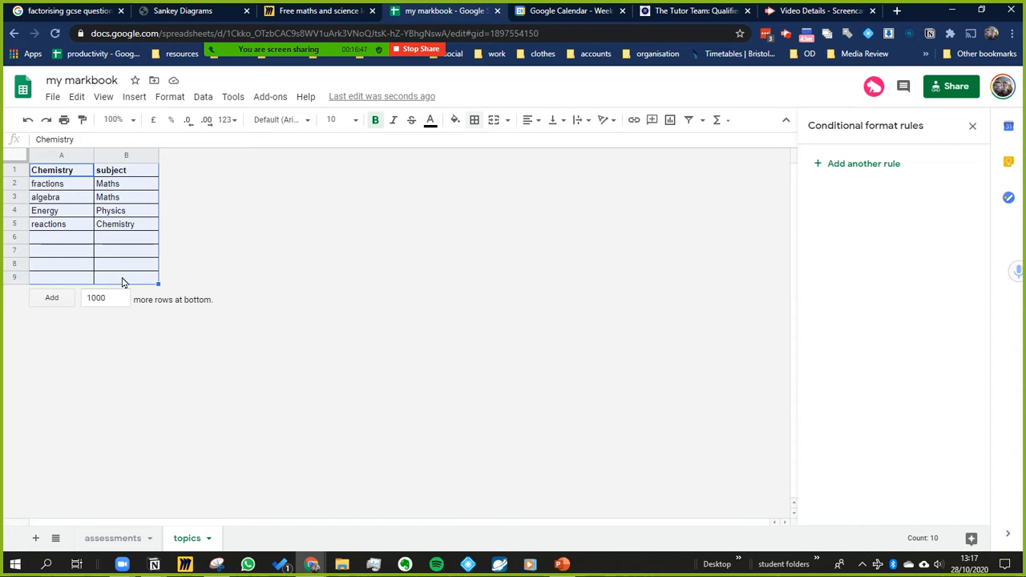
pyautogui.click(80, 174)
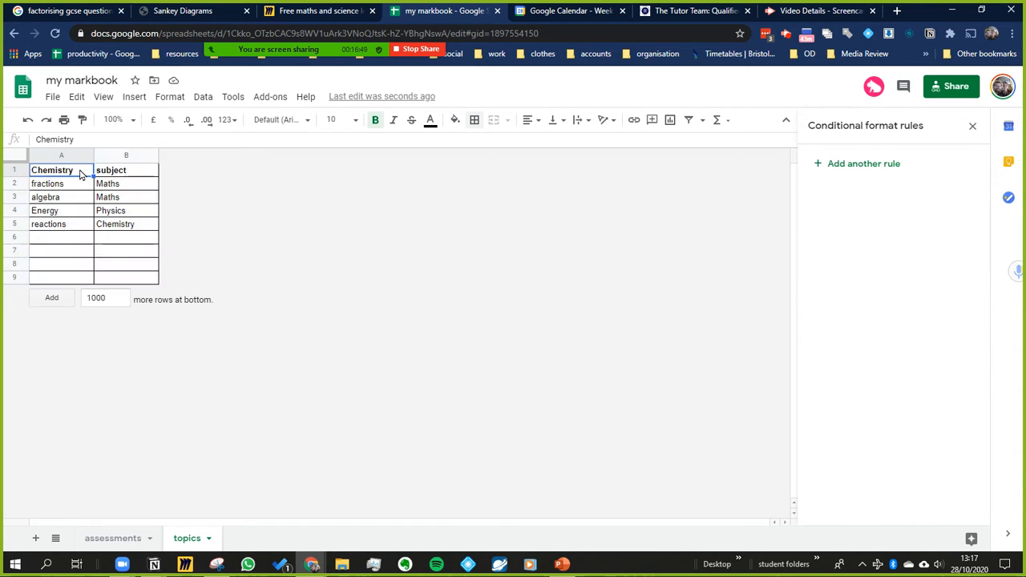
pyautogui.write('Topic')
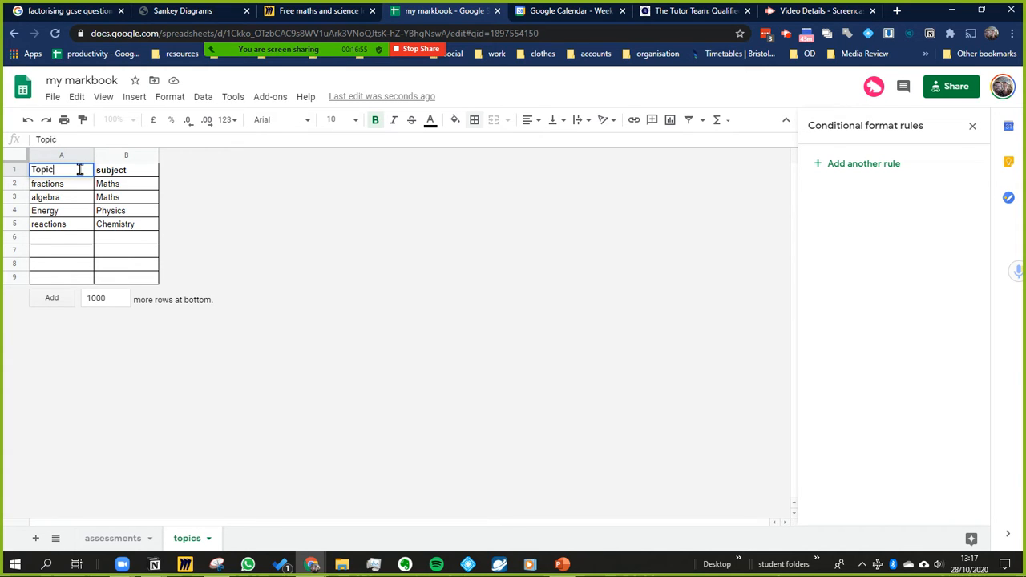
pyautogui.click(77, 229)
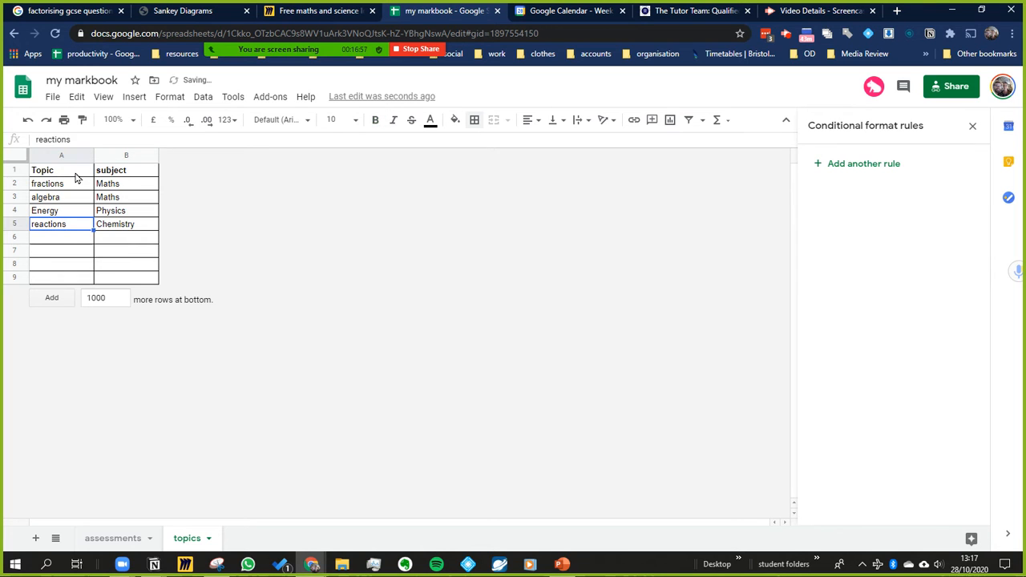
pyautogui.click(75, 174)
pyautogui.keyDown('shift'); pyautogui.click(131, 277); pyautogui.keyUp('shift')
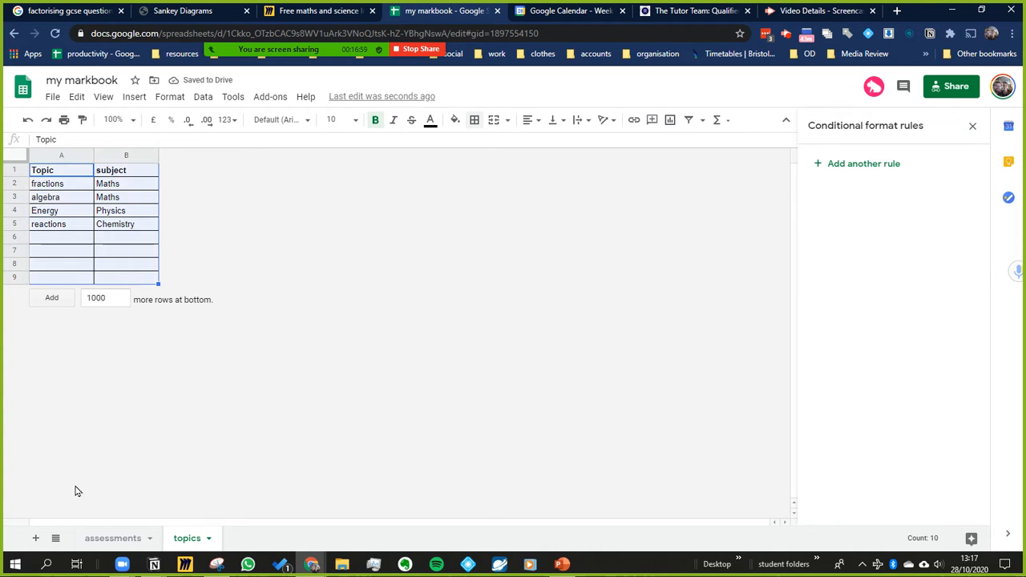
pyautogui.click(786, 34)
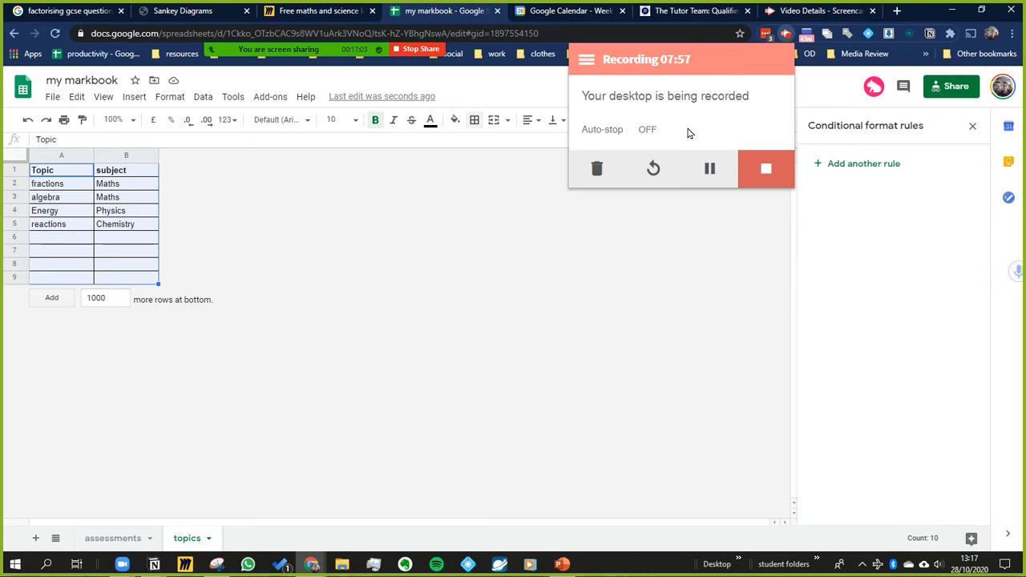
pyautogui.click(710, 166)
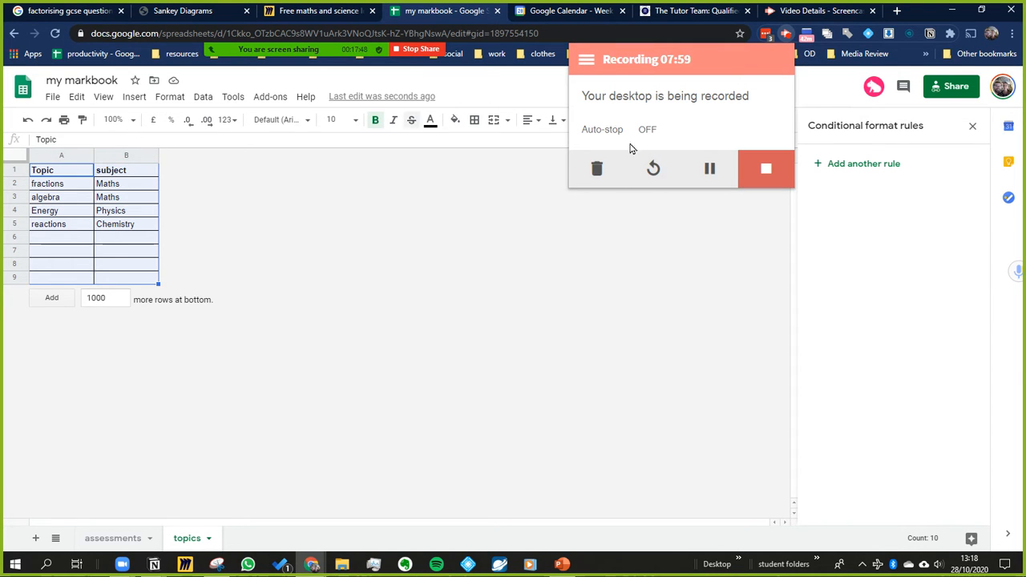
pyautogui.click(529, 287)
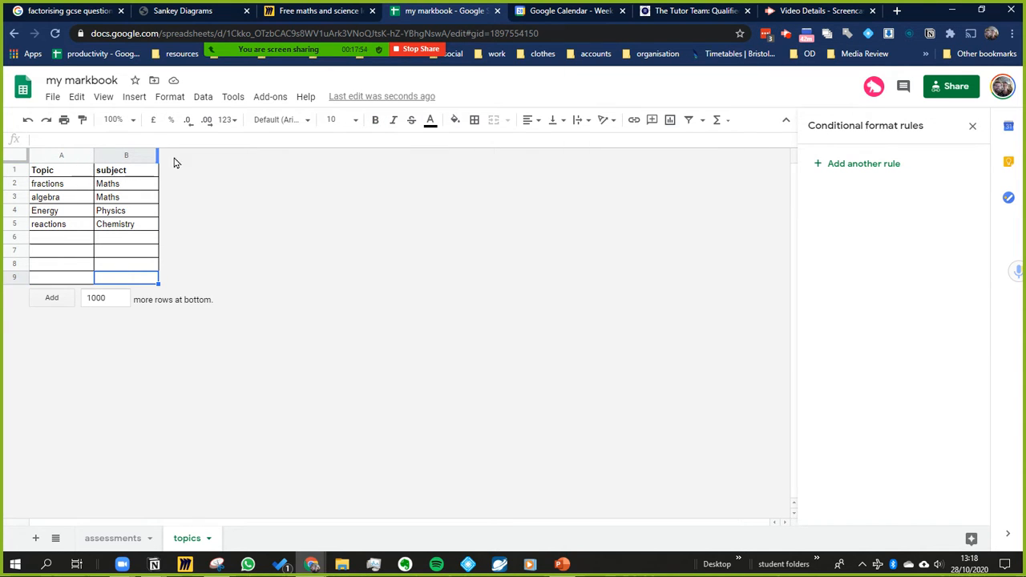
# Step: Insert two empty columns, C and D, after the subject column of the topics sheet
pyautogui.click(142, 157)
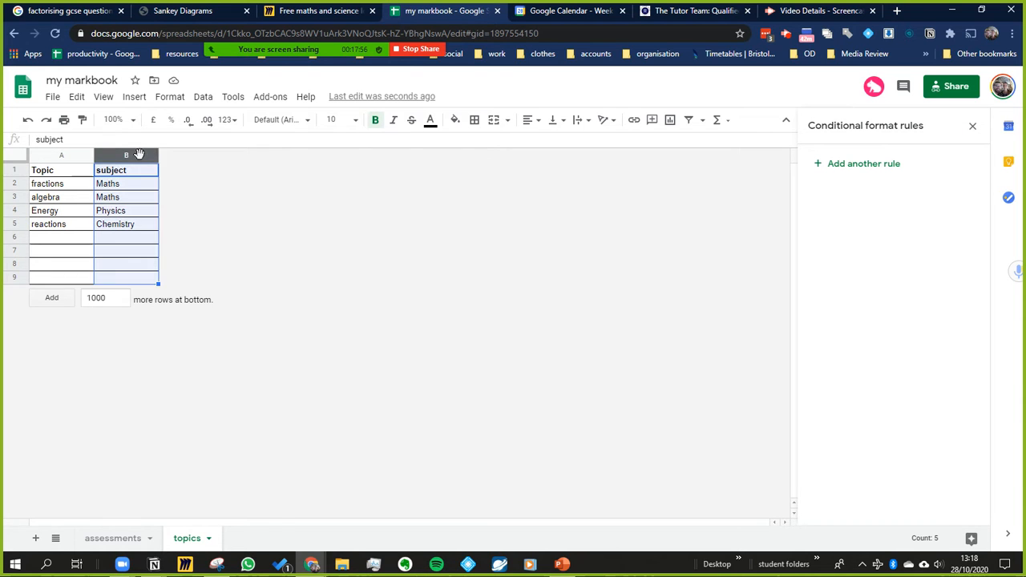
pyautogui.rightClick(151, 156)
pyautogui.click(210, 230)
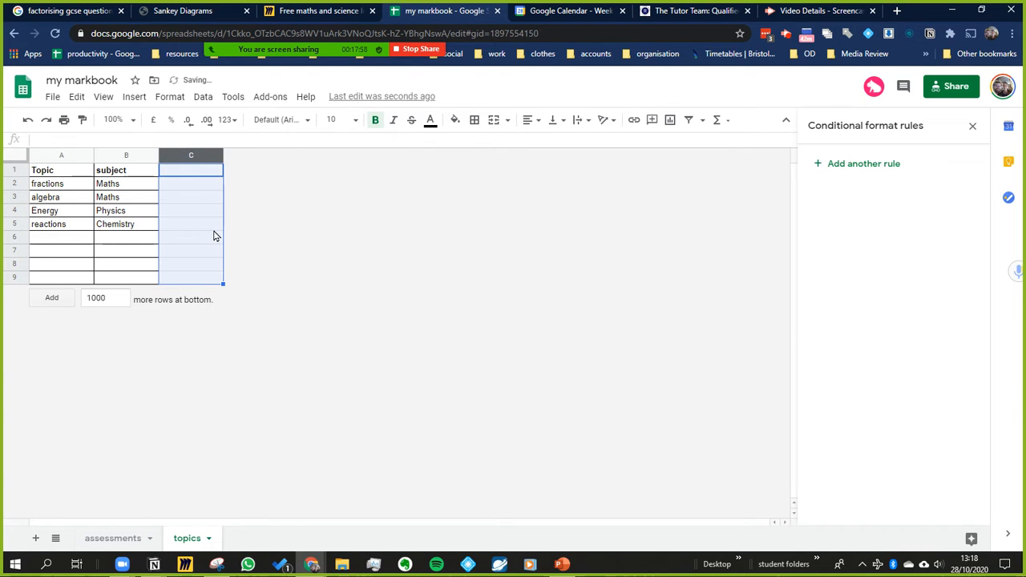
pyautogui.rightClick(176, 155)
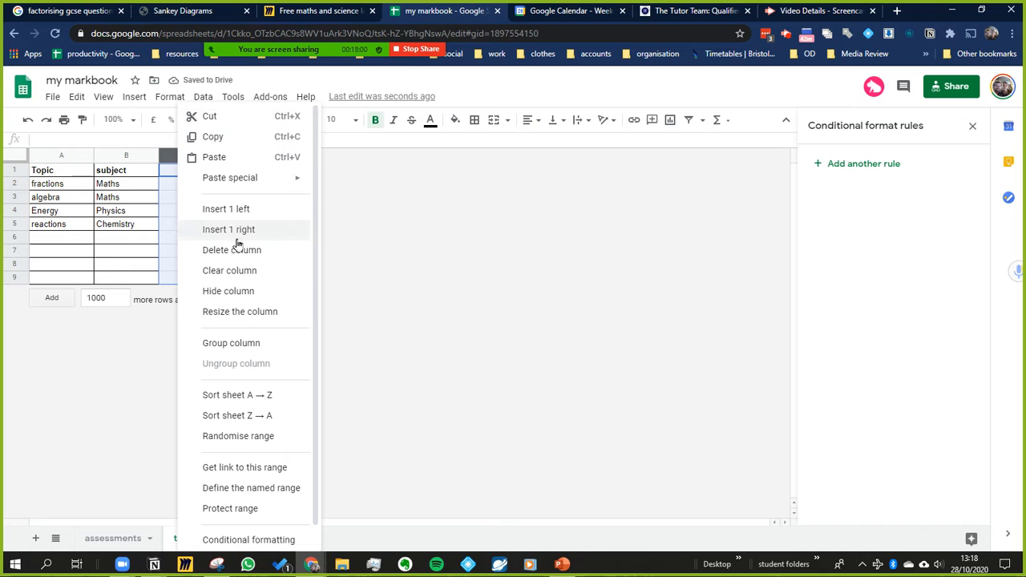
pyautogui.click(238, 232)
pyautogui.click(182, 171)
pyautogui.click(146, 172)
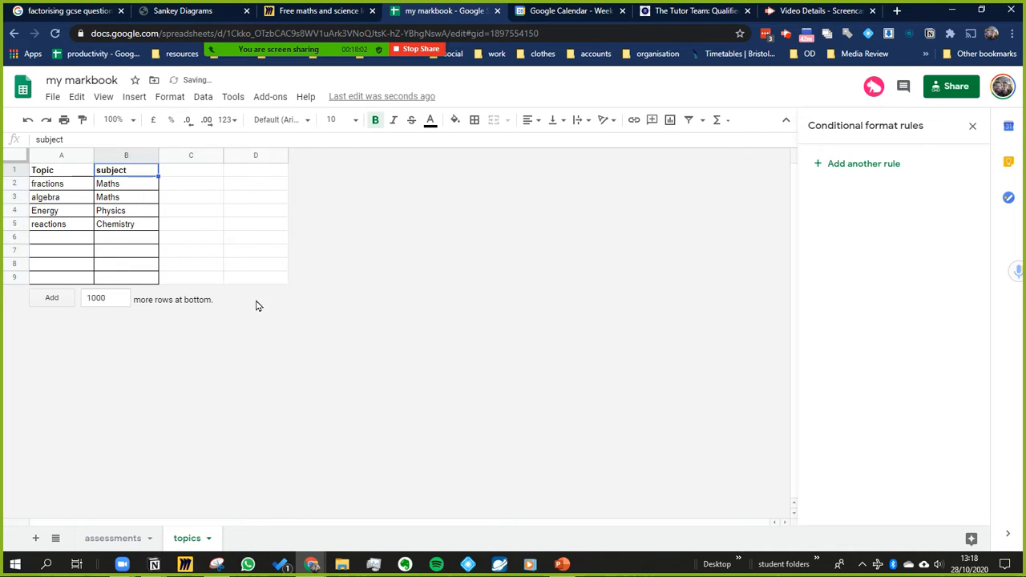
# Step: Apply all borders to the range A1:D9 of the topics sheet
pyautogui.click(252, 277)
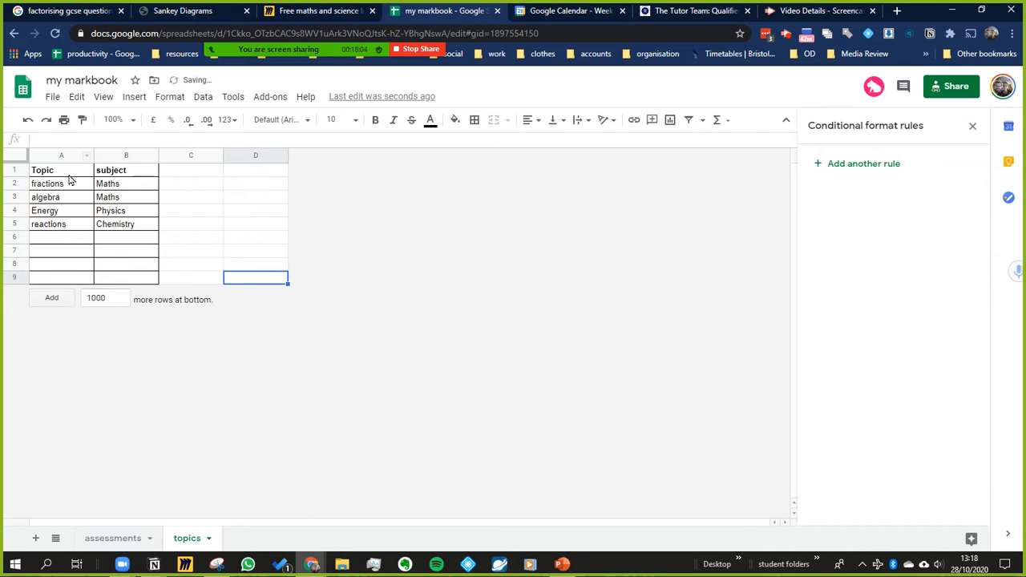
pyautogui.keyDown('shift'); pyautogui.click(71, 175); pyautogui.keyUp('shift')
pyautogui.click(473, 120)
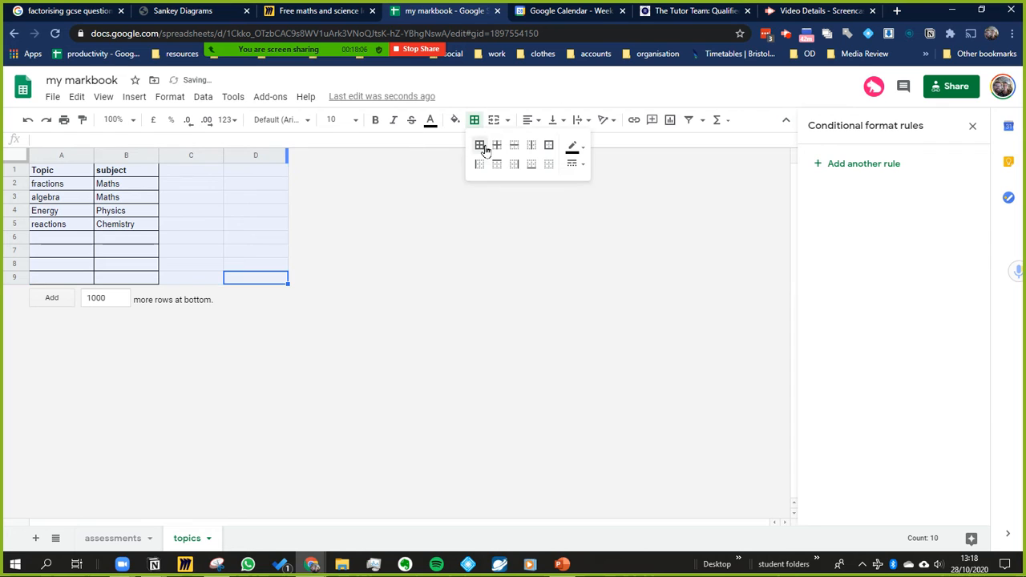
pyautogui.click(479, 146)
# Step: Enter "?" as a placeholder heading in both C1 and D1
pyautogui.click(200, 175)
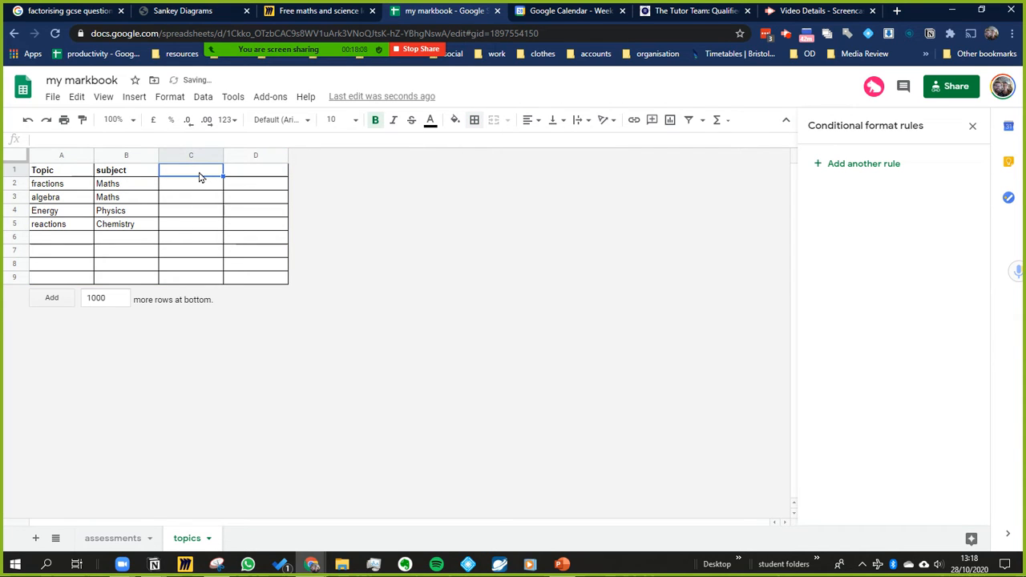
pyautogui.write('?')
pyautogui.press('Tab')
pyautogui.write('?')
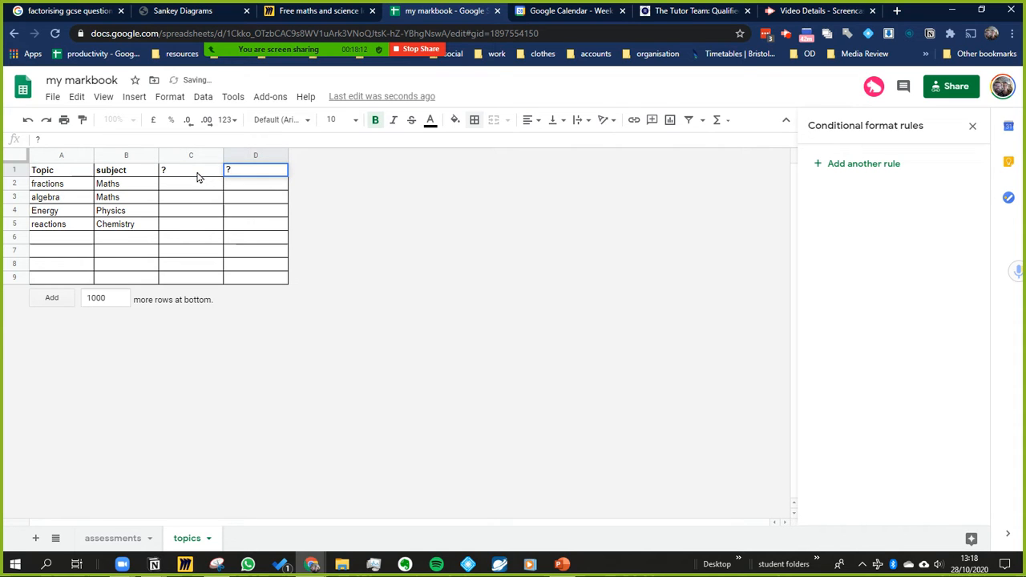
pyautogui.press('Return')
# Step: Fill the heading cells A1:D1 of the topics sheet with light yellow
pyautogui.moveTo(255, 171); pyautogui.dragTo(64, 170)
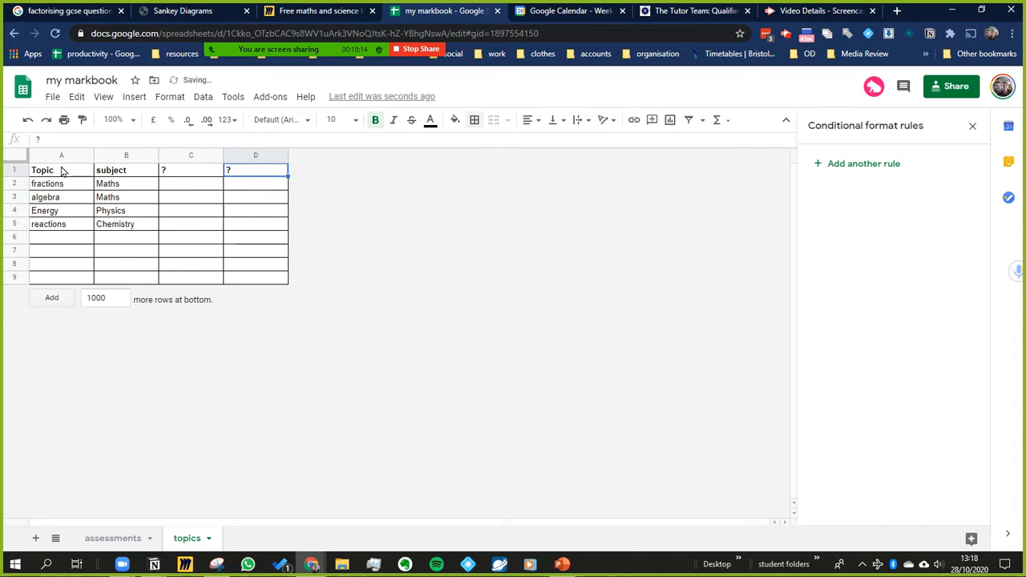
pyautogui.click(454, 122)
pyautogui.click(503, 199)
pyautogui.click(198, 226)
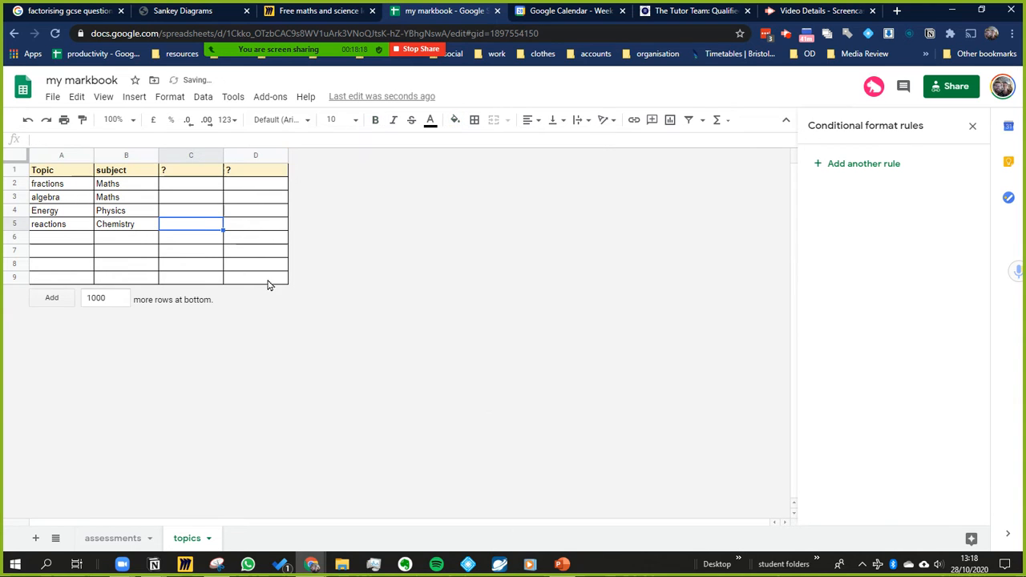
# Step: Try to define the range A1:D9 of the topics sheet as a named range called "topics-table"
pyautogui.click(286, 284)
pyautogui.keyDown('shift'); pyautogui.click(68, 173); pyautogui.keyUp('shift')
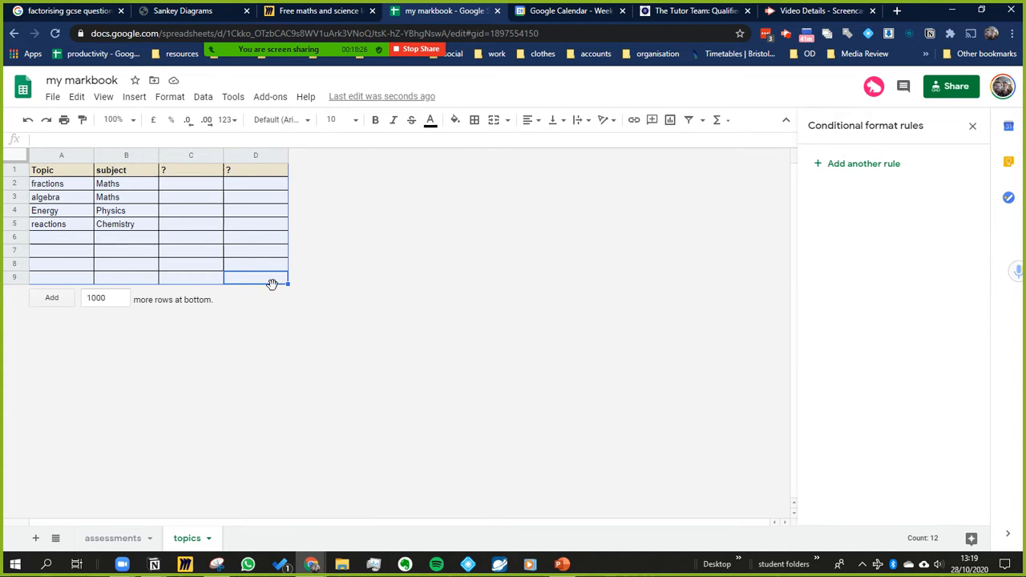
pyautogui.click(204, 97)
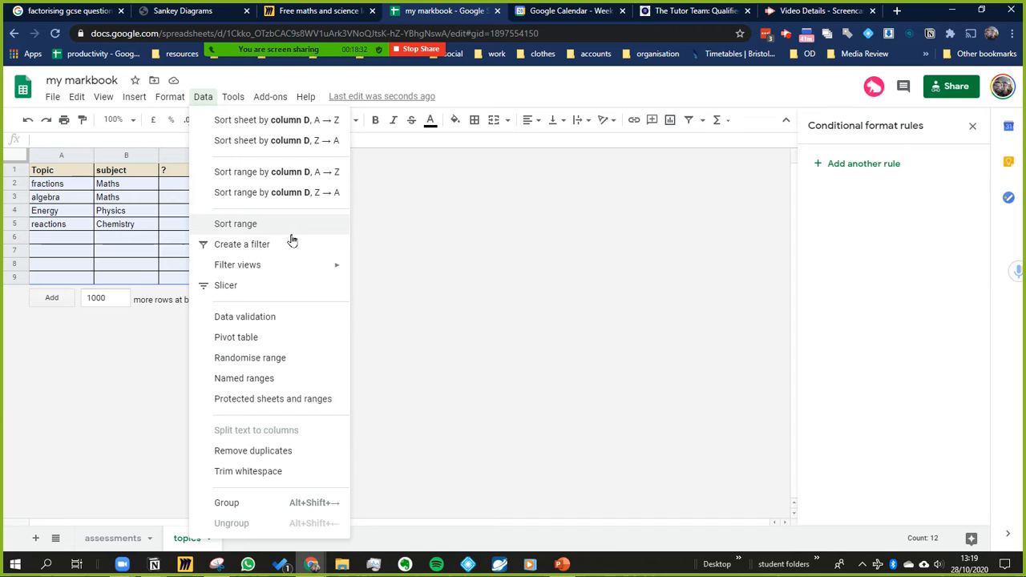
pyautogui.click(261, 386)
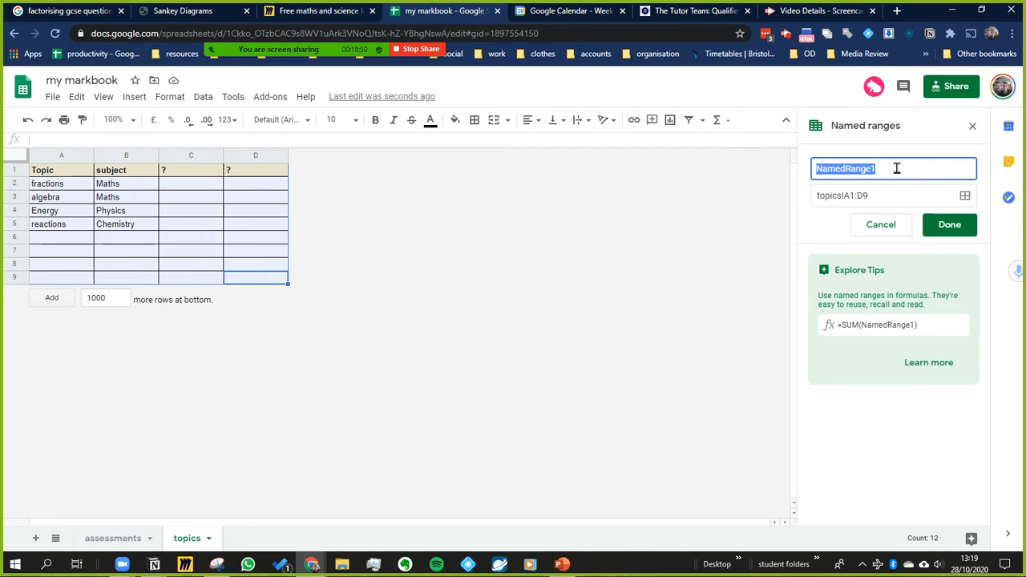
pyautogui.write('topics-table')
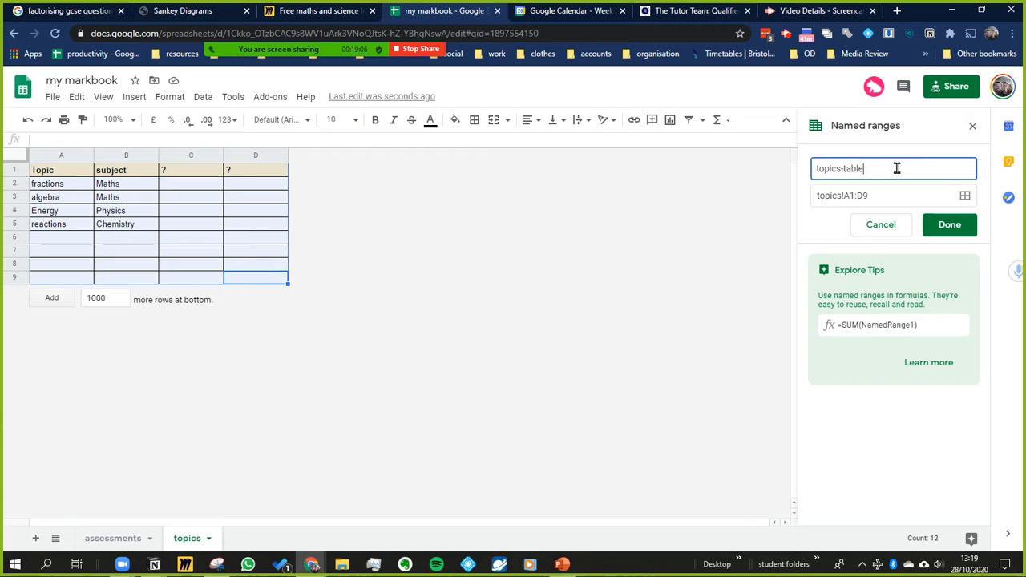
pyautogui.click(970, 230)
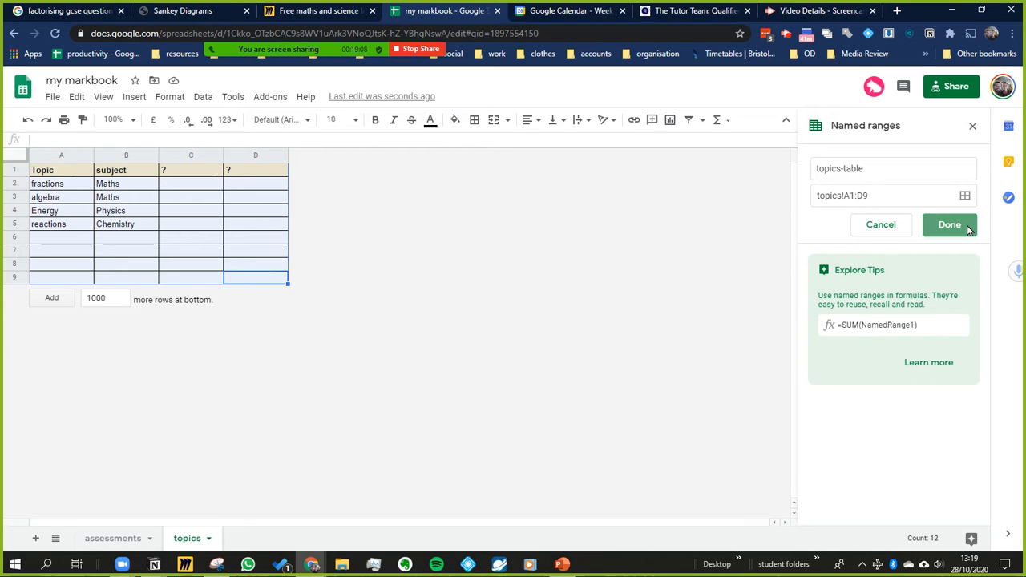
# Step: Correct the range name to "topics_table" and save the named range
pyautogui.click(841, 168)
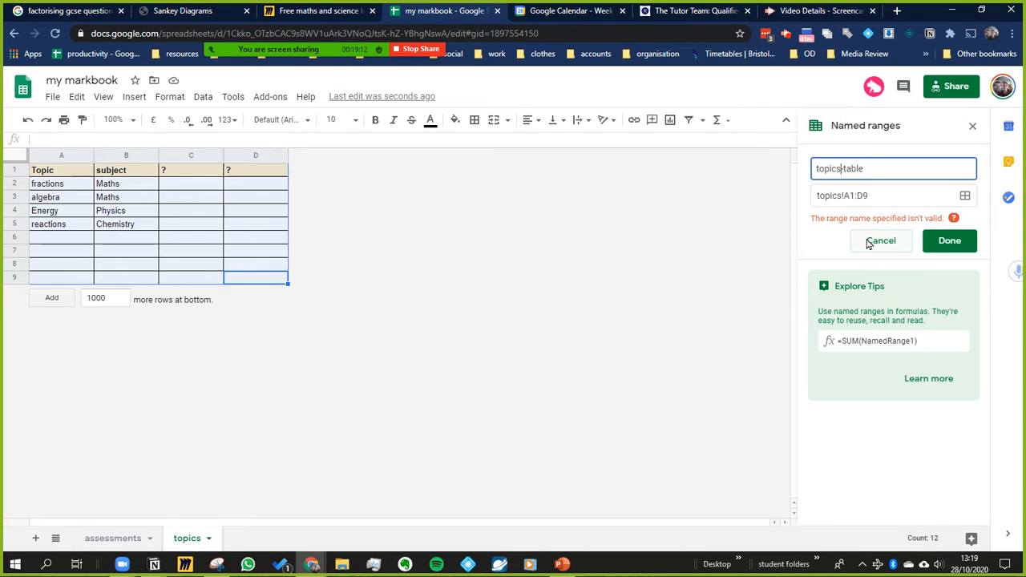
pyautogui.press('Delete')
pyautogui.write('_')
pyautogui.click(966, 242)
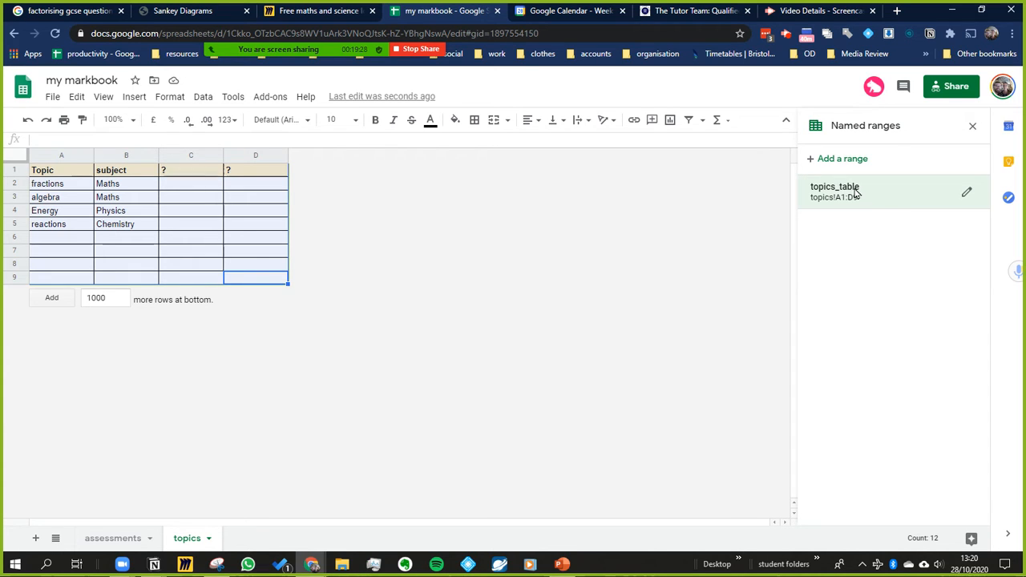
pyautogui.click(858, 193)
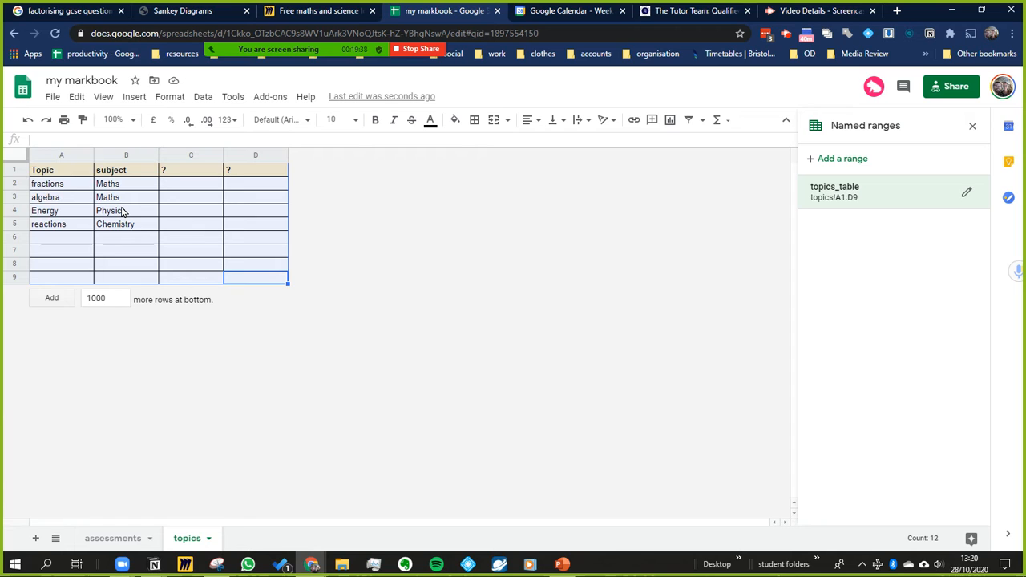
# Step: Add 10 more rows at the bottom of the assessments sheet
pyautogui.click(113, 538)
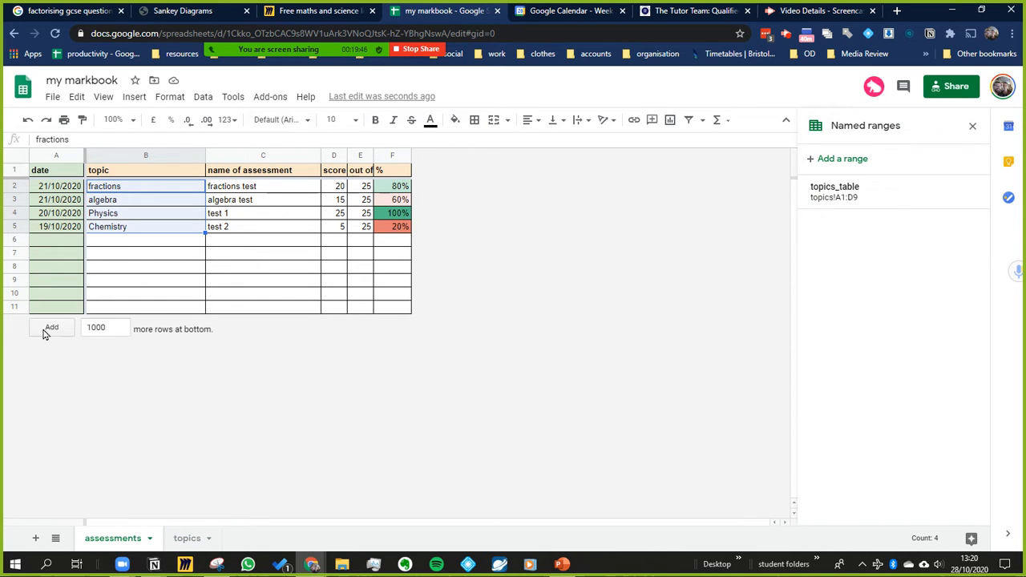
pyautogui.click(121, 328)
pyautogui.doubleClick(104, 327)
pyautogui.write('10')
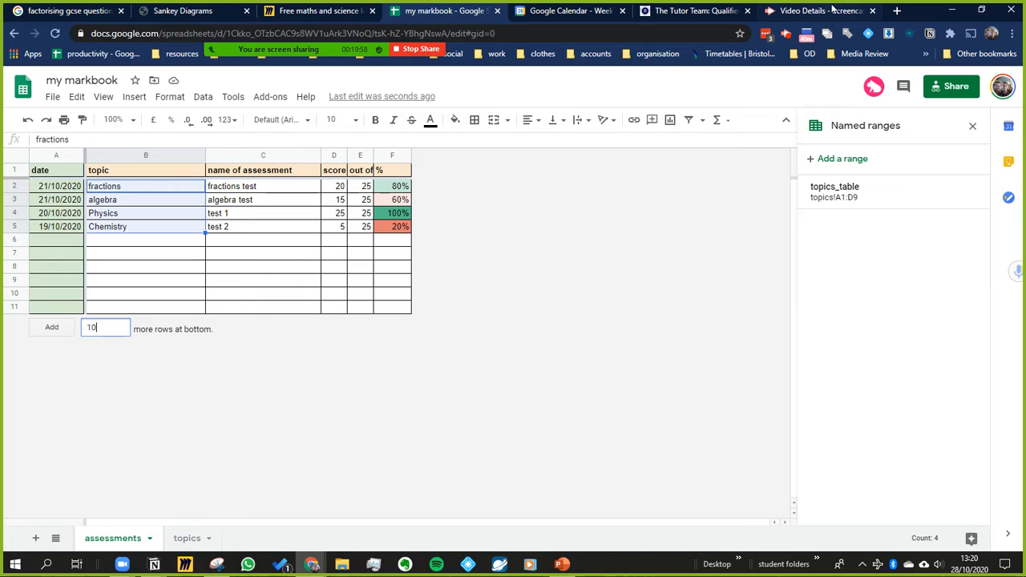
pyautogui.click(785, 33)
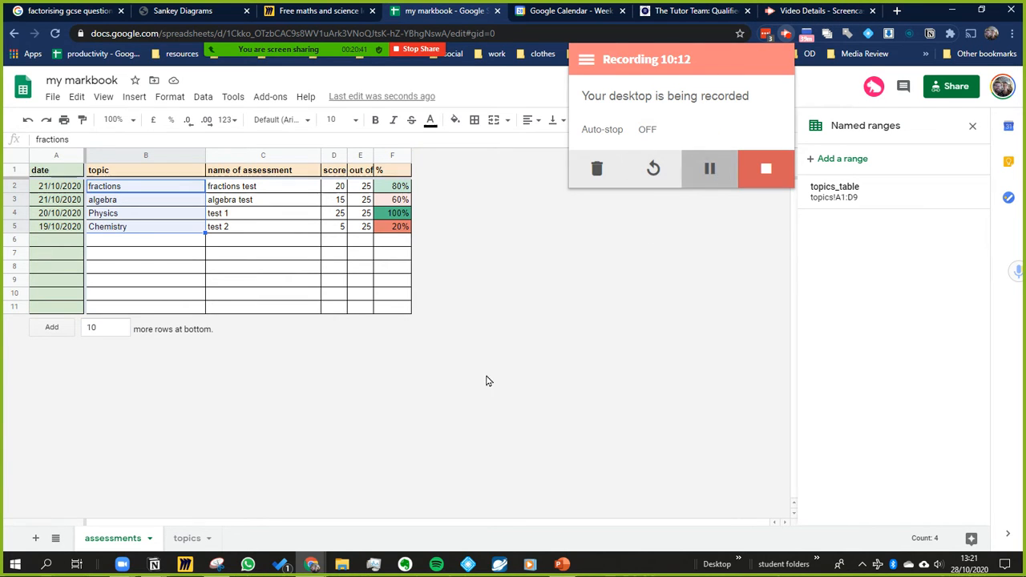
pyautogui.click(627, 340)
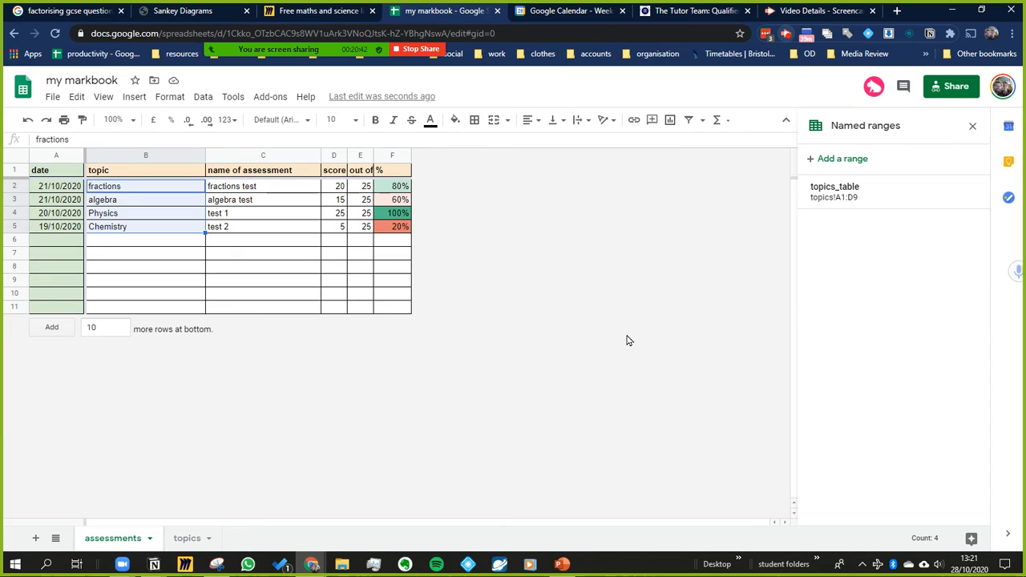
pyautogui.click(105, 328)
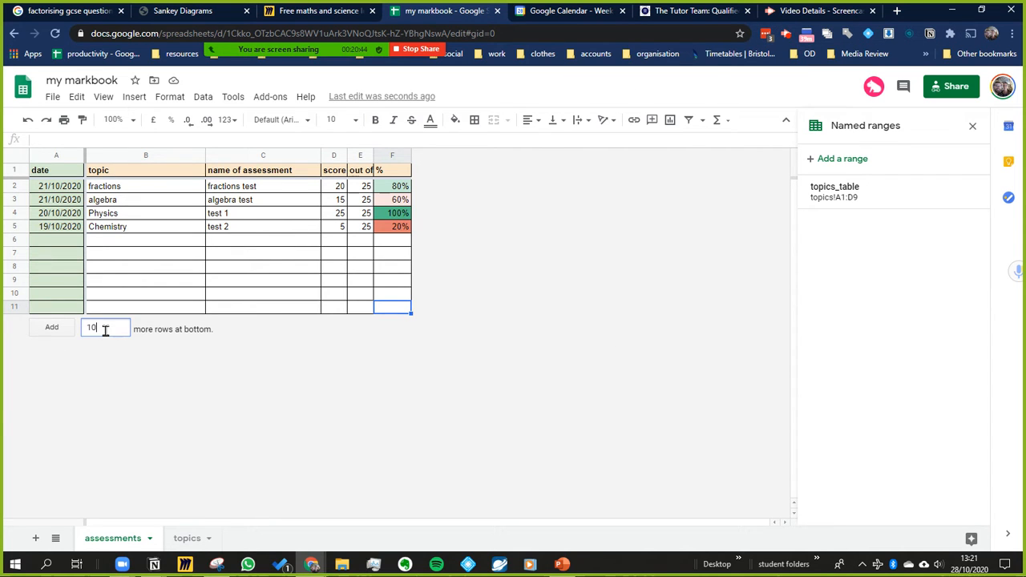
pyautogui.click(55, 329)
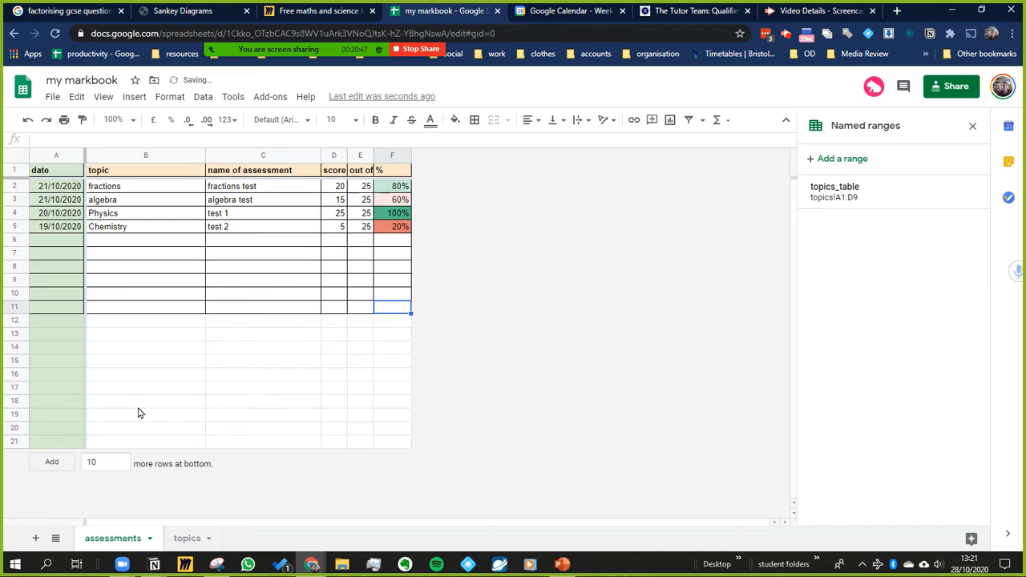
# Step: Try entering the formula =topics_table in cell B14 of the assessments sheet to reference the named range
pyautogui.click(129, 362)
pyautogui.click(141, 351)
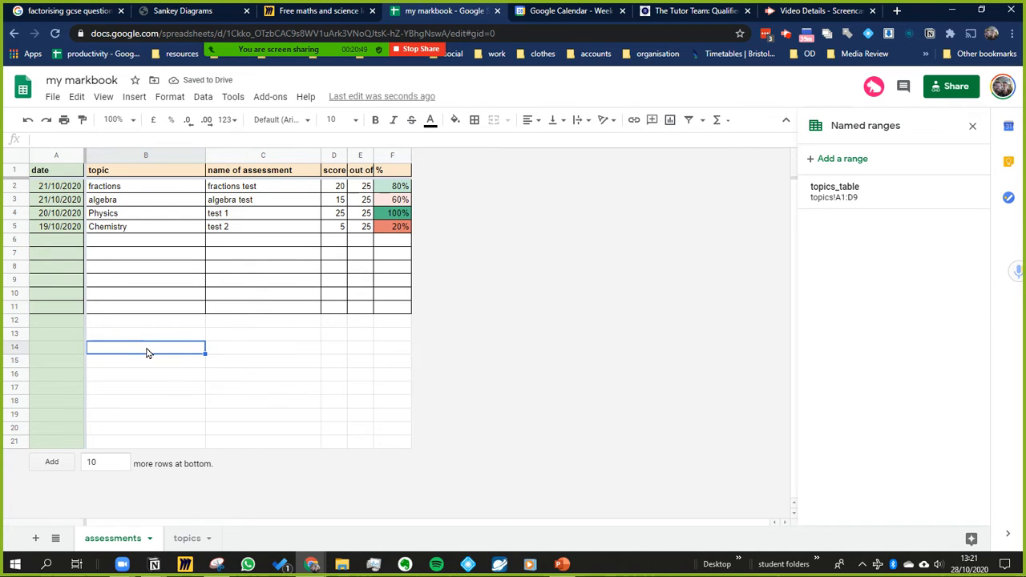
pyautogui.write('=')
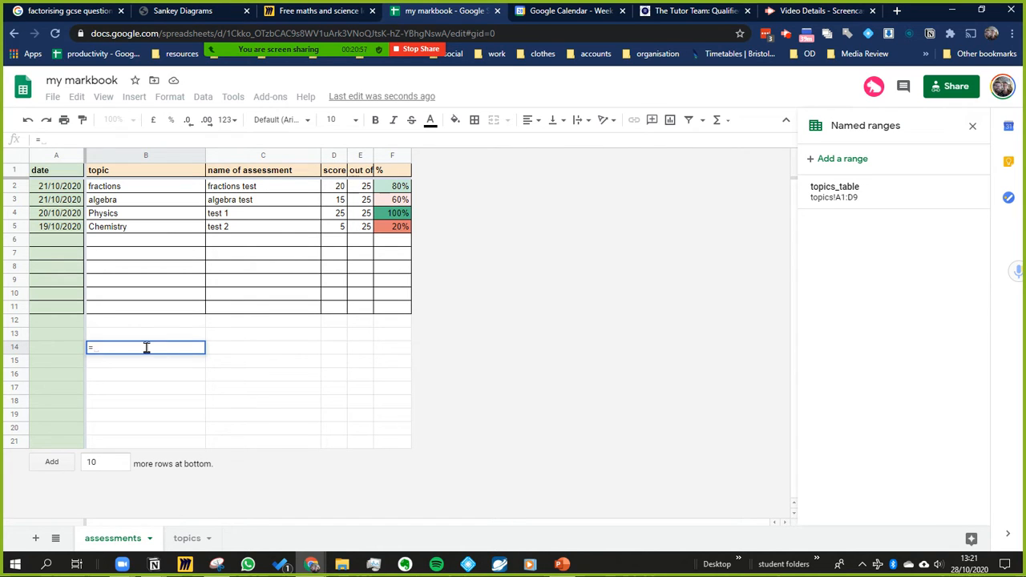
pyautogui.write('t')
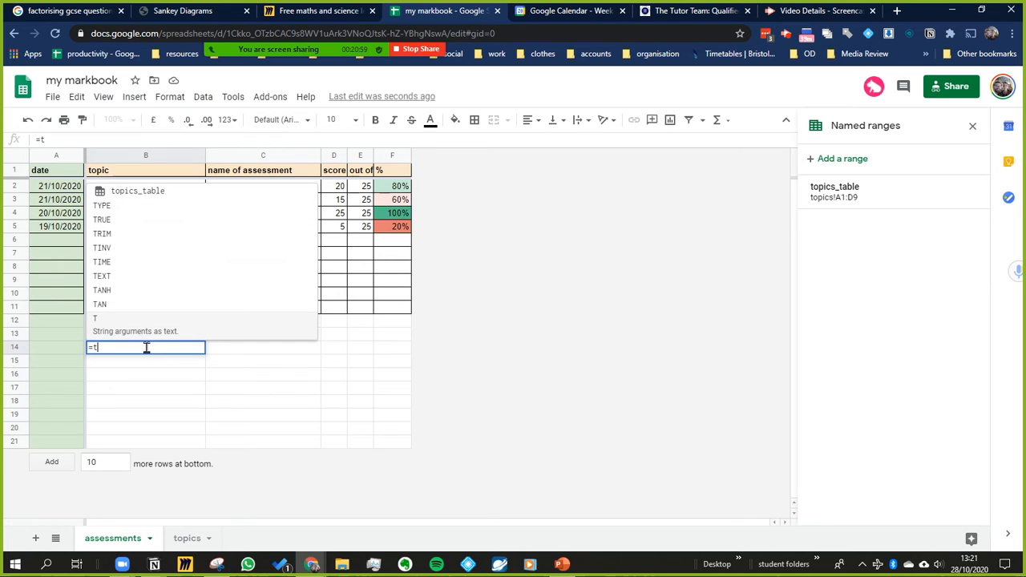
pyautogui.write('op')
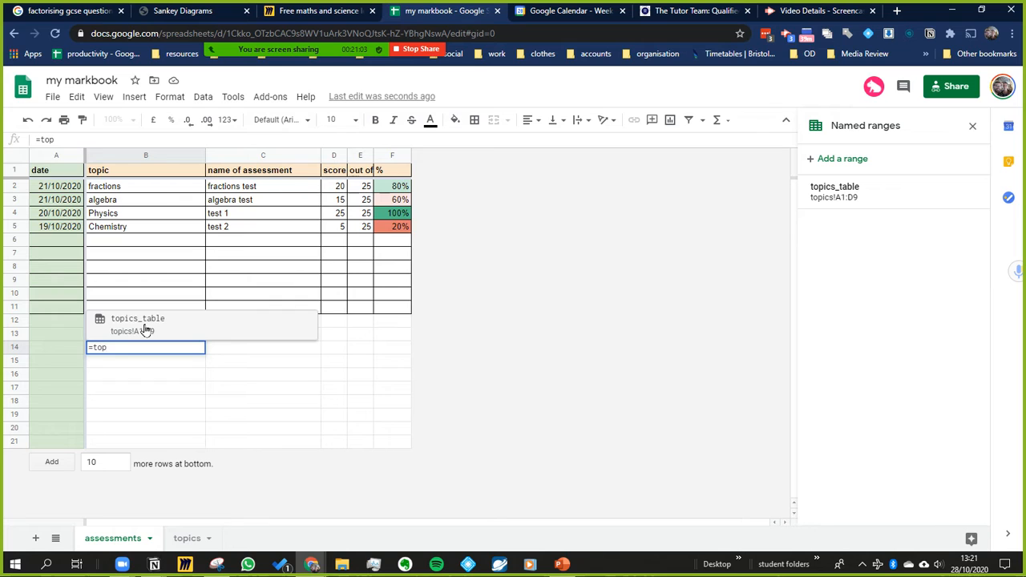
pyautogui.click(145, 328)
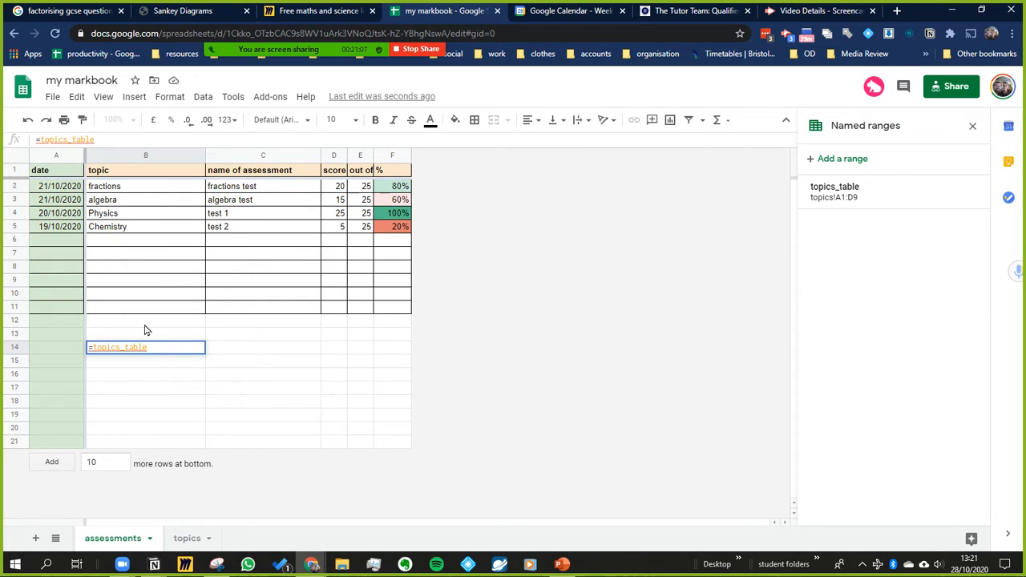
pyautogui.press('Return')
pyautogui.click(173, 347)
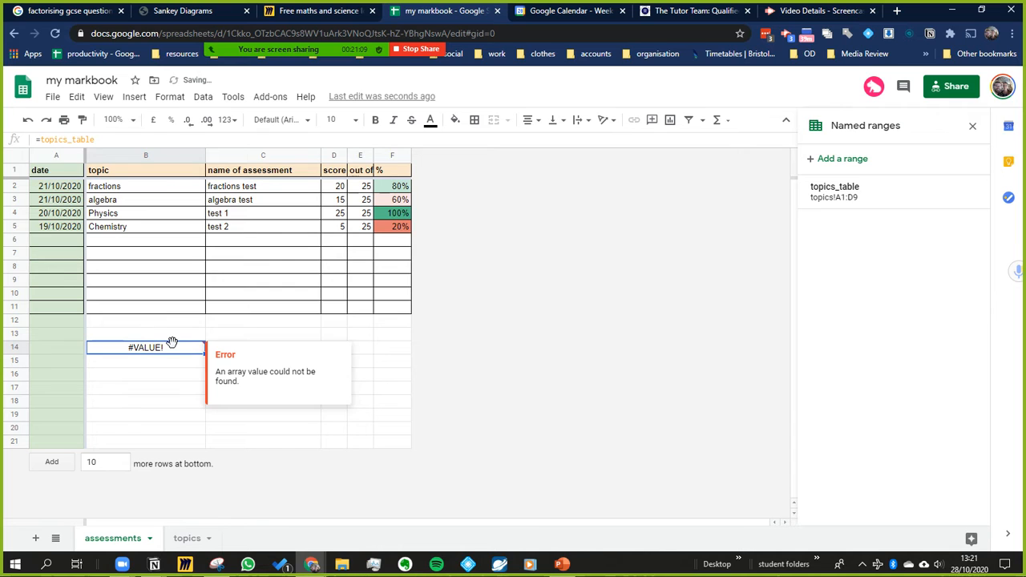
# Step: Clear the trial named-range formula from cell B14
pyautogui.moveTo(184, 346)
pyautogui.press('BackSpace')
pyautogui.press('Return')
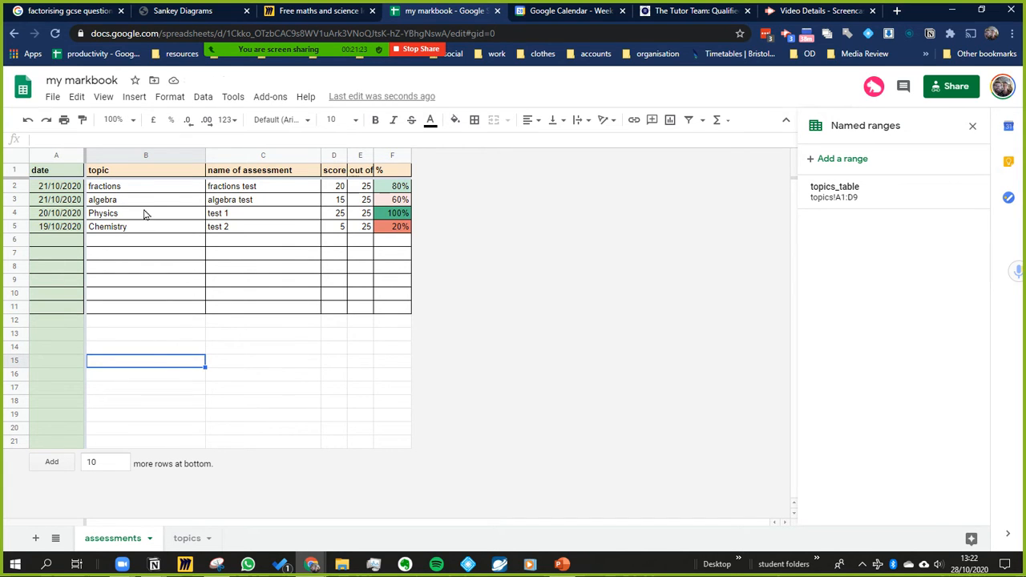
pyautogui.click(227, 156)
pyautogui.rightClick(229, 157)
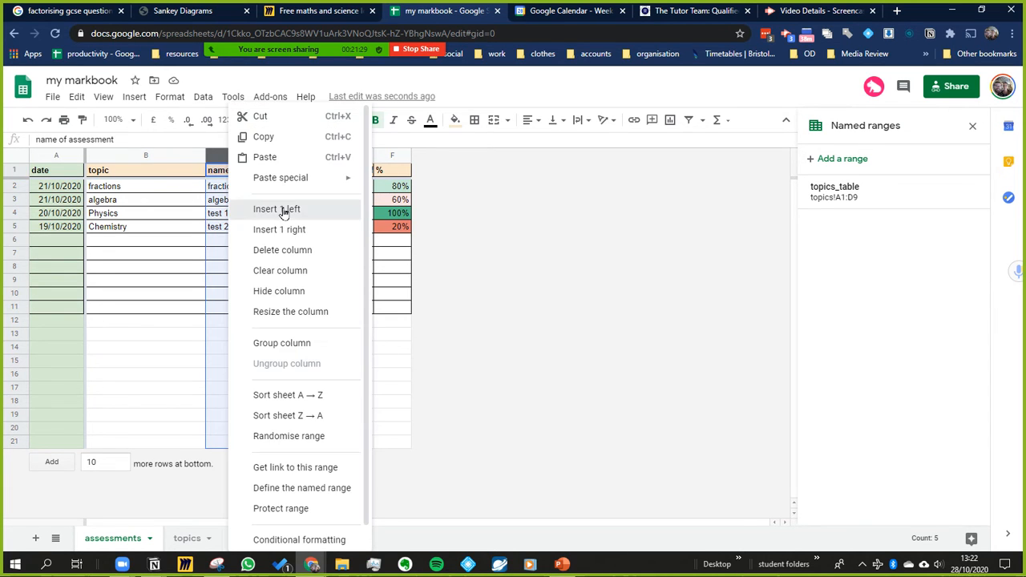
pyautogui.click(328, 208)
pyautogui.click(264, 252)
pyautogui.click(266, 176)
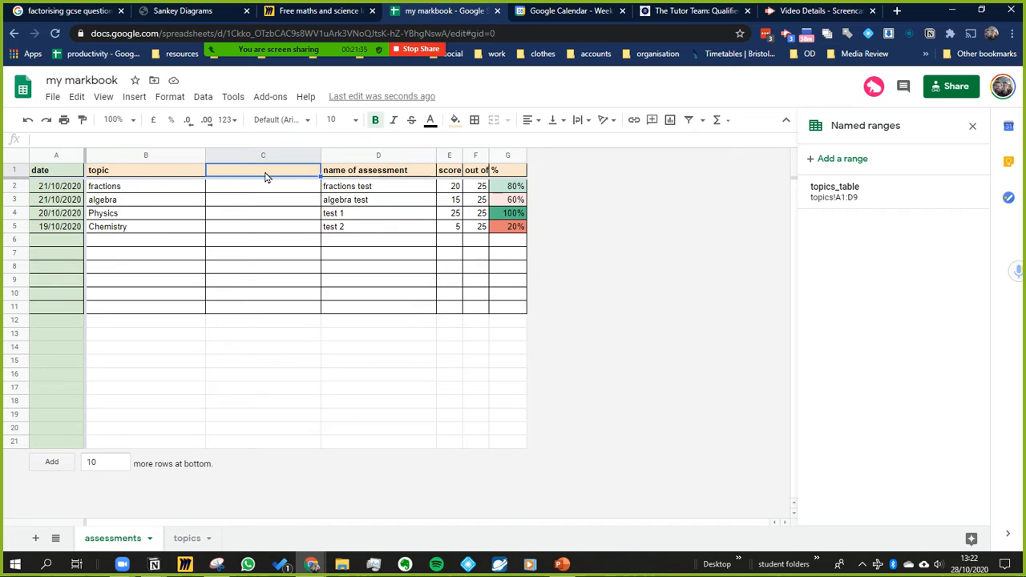
pyautogui.hotkey('ctrl', 'z')
pyautogui.hotkey('ctrl', 'z')
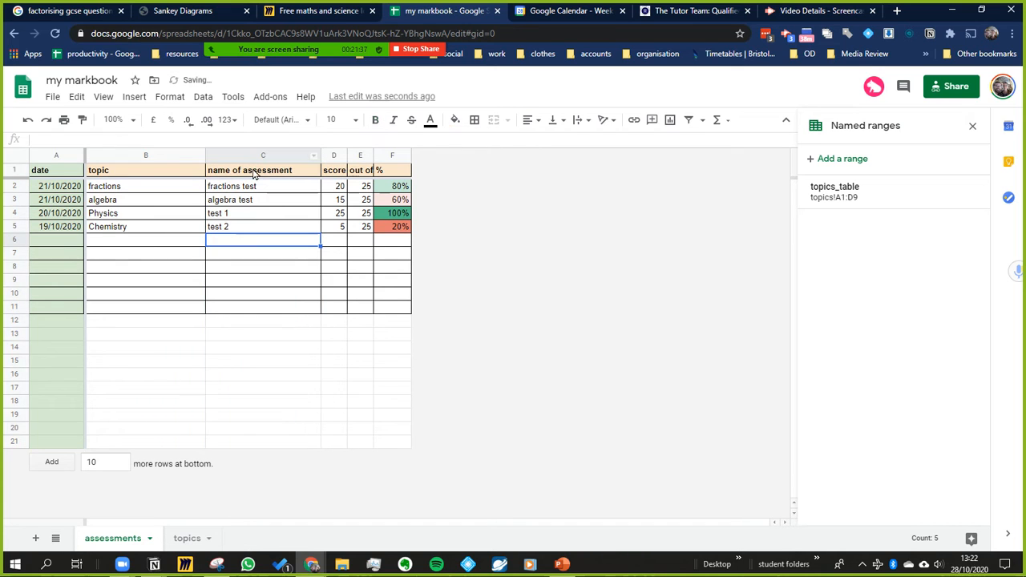
# Step: Insert a column headed "subject" between the topic and name of assessment columns, and narrow the topic column
pyautogui.click(255, 154)
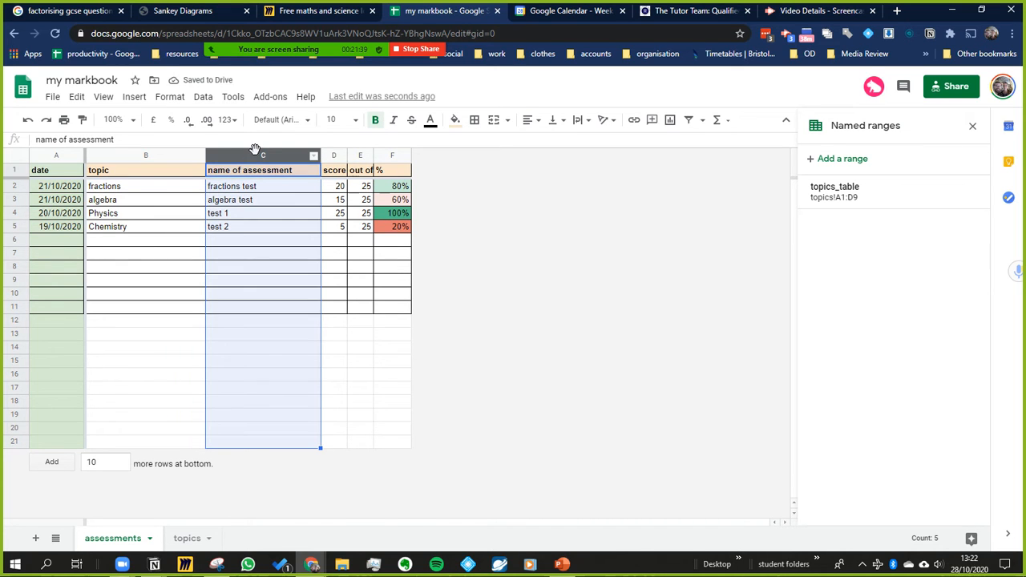
pyautogui.rightClick(255, 150)
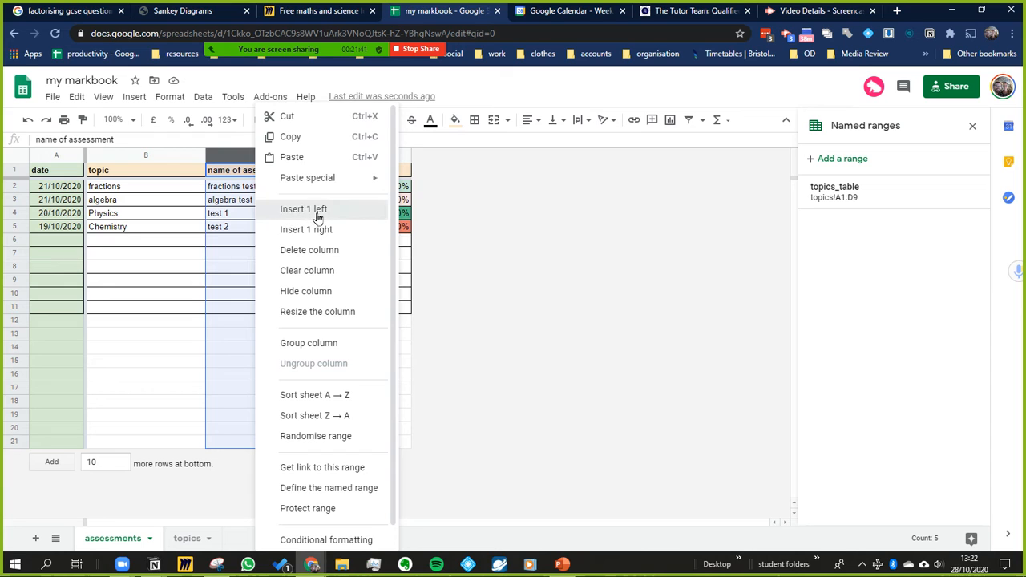
pyautogui.click(303, 209)
pyautogui.click(255, 175)
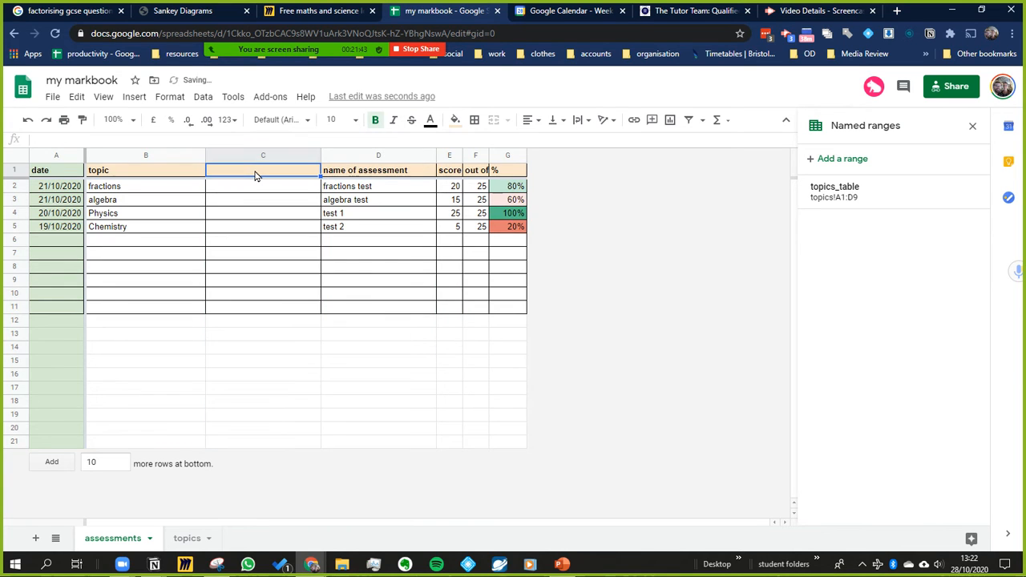
pyautogui.write('subje')
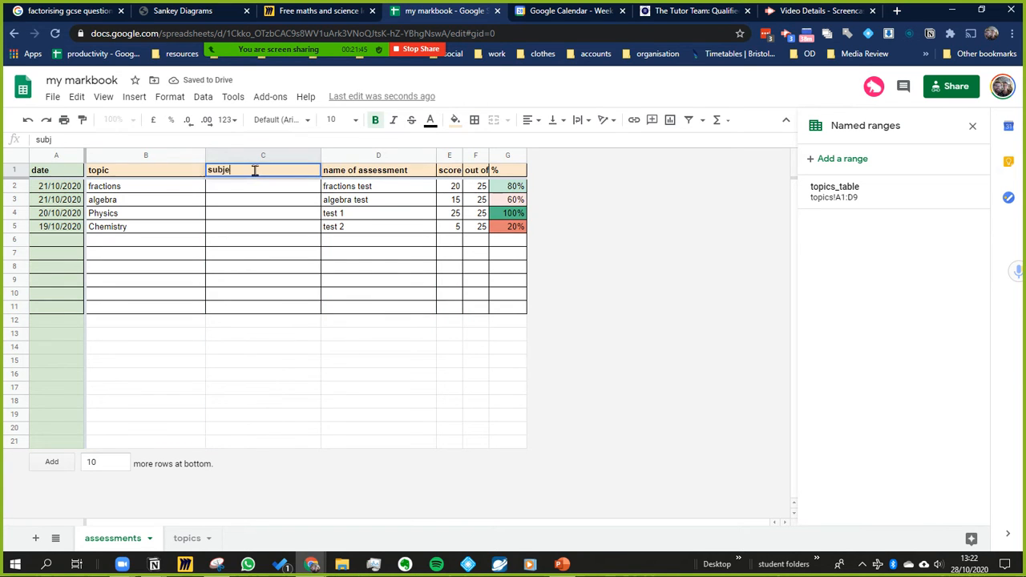
pyautogui.write('ct')
pyautogui.press('Return')
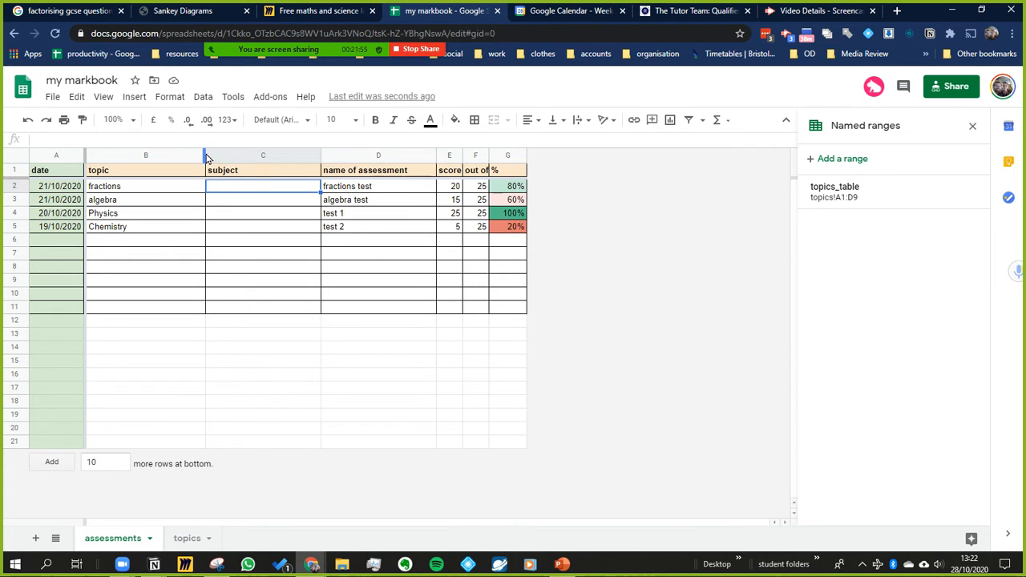
pyautogui.moveTo(205, 153); pyautogui.dragTo(177, 153)
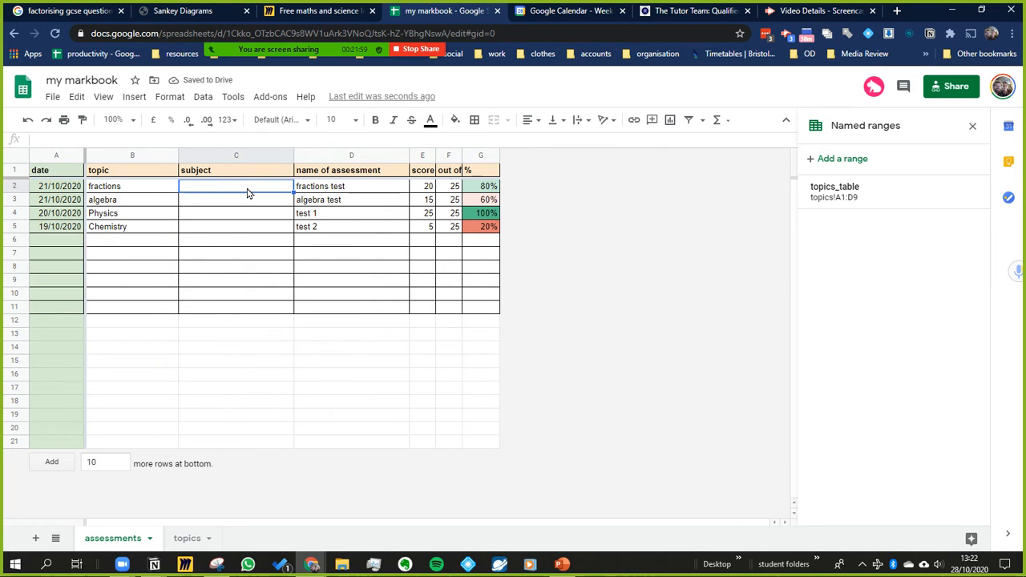
# Step: Enter the formula =VLOOKUP(B2,topics_table,2,0) in cell C2 to look up the subject for the fractions row
pyautogui.write('=vl')
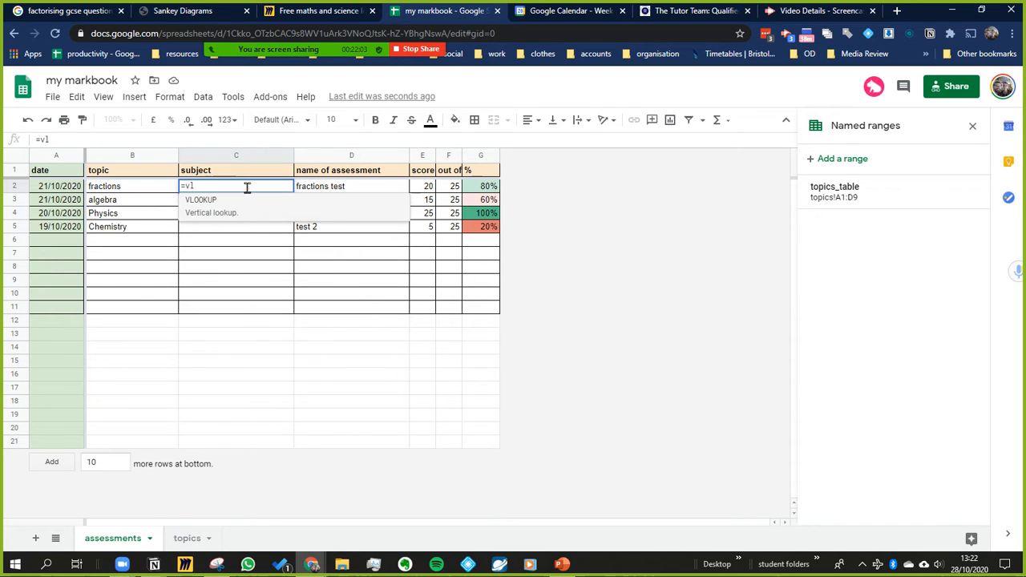
pyautogui.click(231, 215)
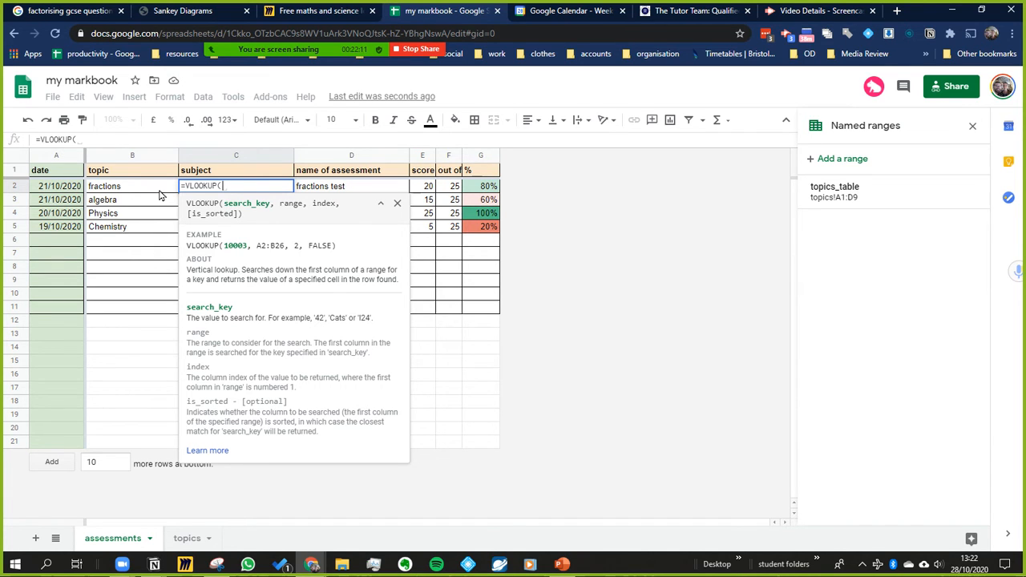
pyautogui.click(121, 191)
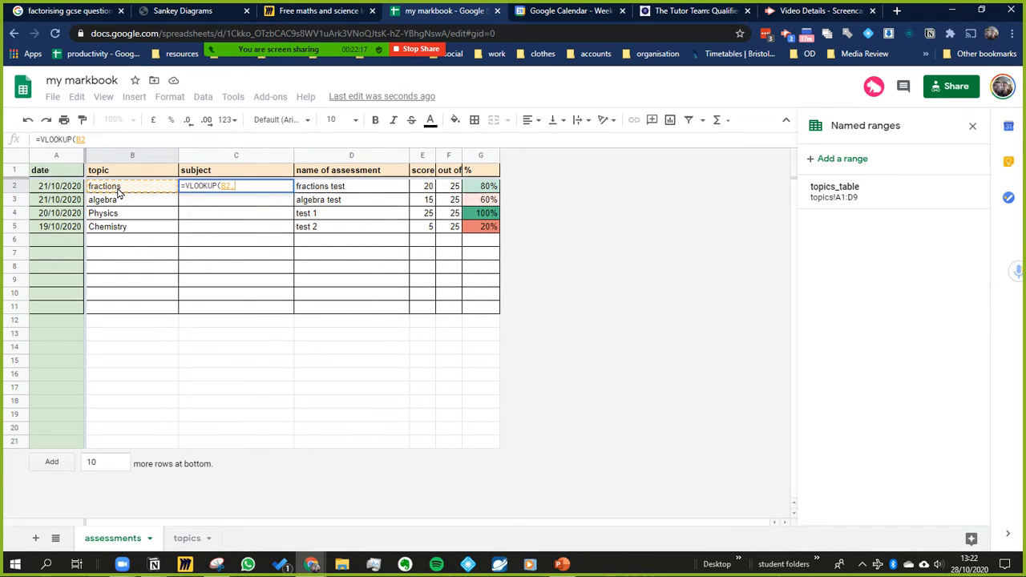
pyautogui.write(',')
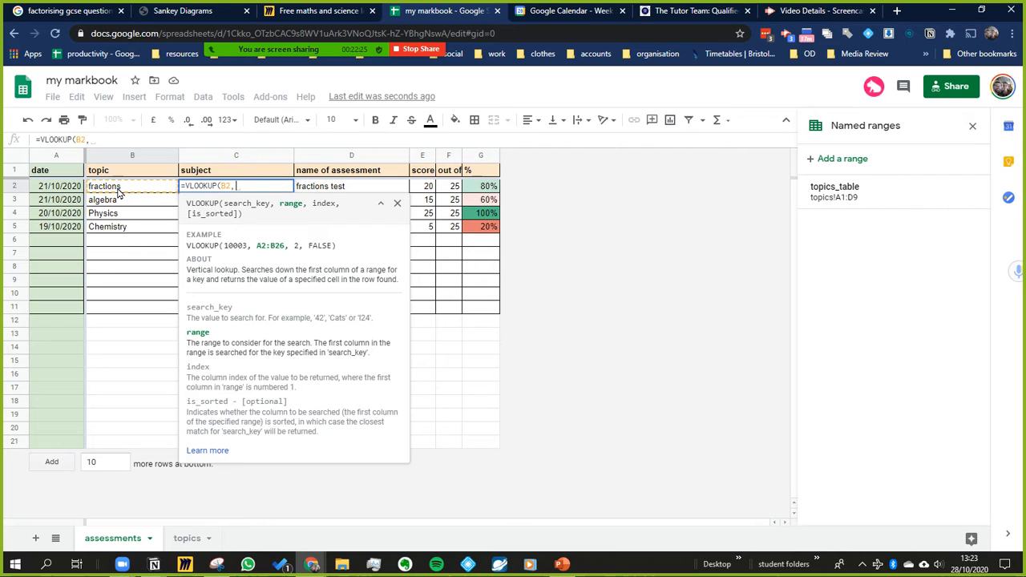
pyautogui.write('top')
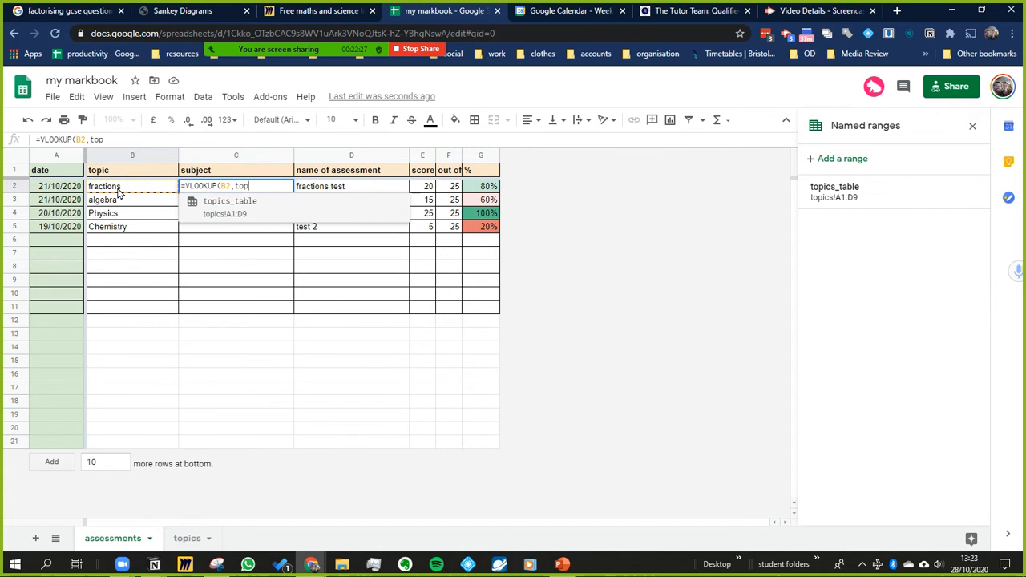
pyautogui.press('Tab')
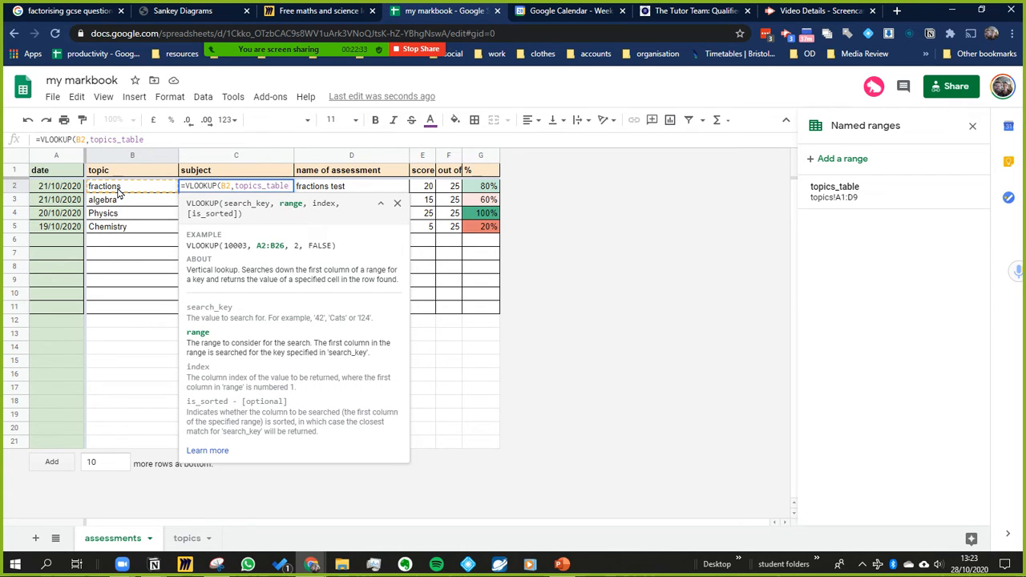
pyautogui.write(',')
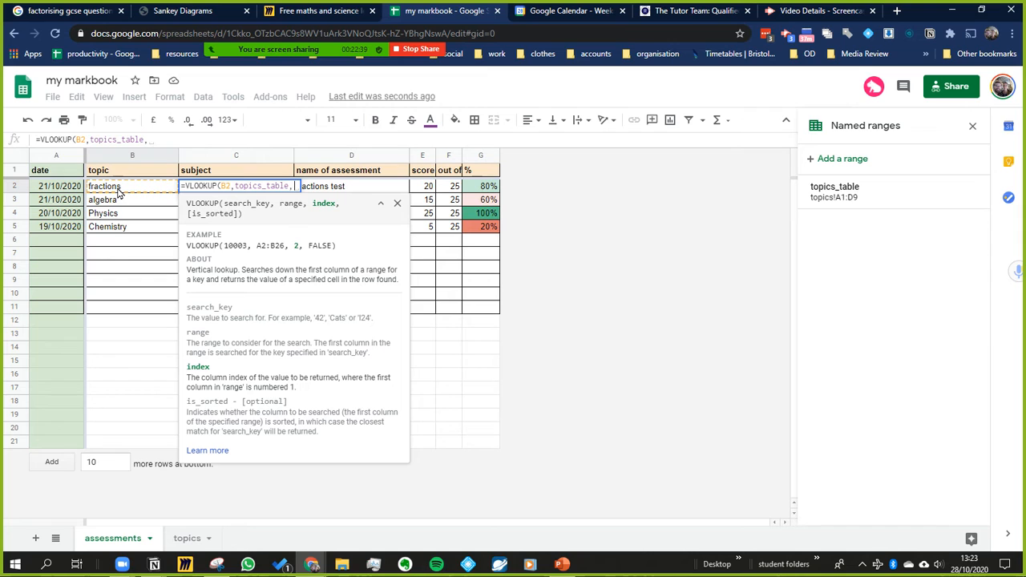
pyautogui.write('2')
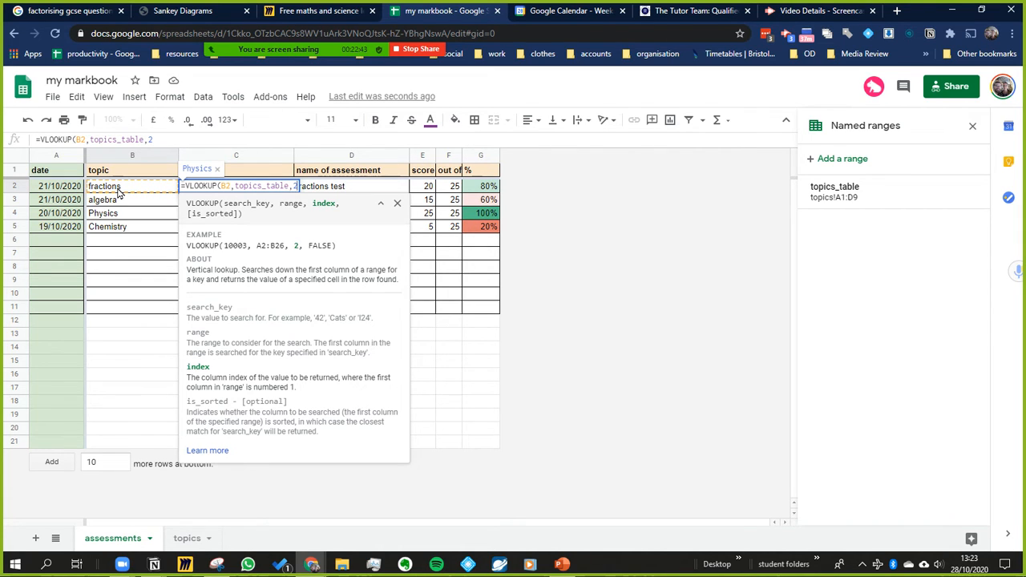
pyautogui.write(',0')
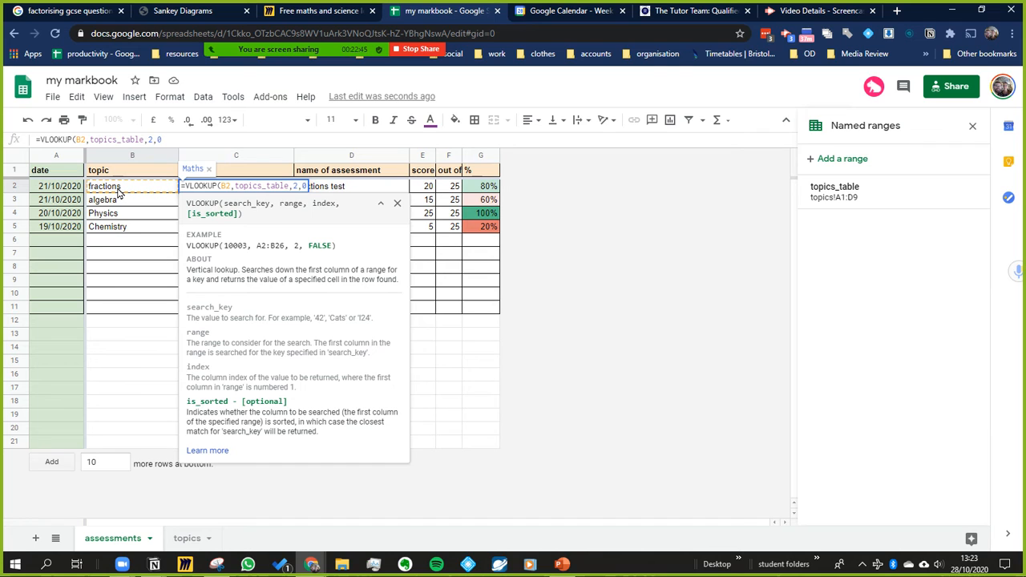
pyautogui.write(')')
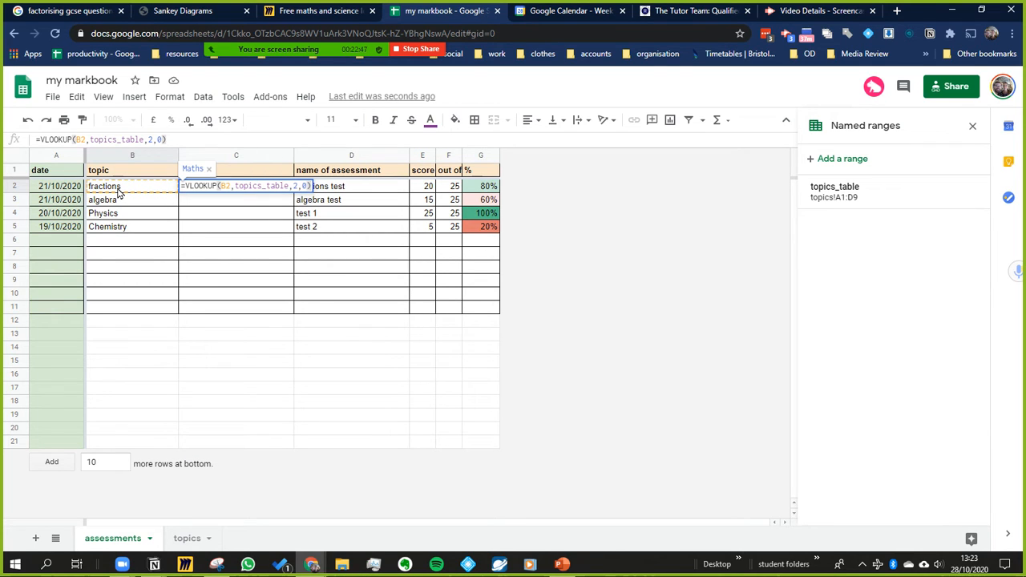
pyautogui.press('Return')
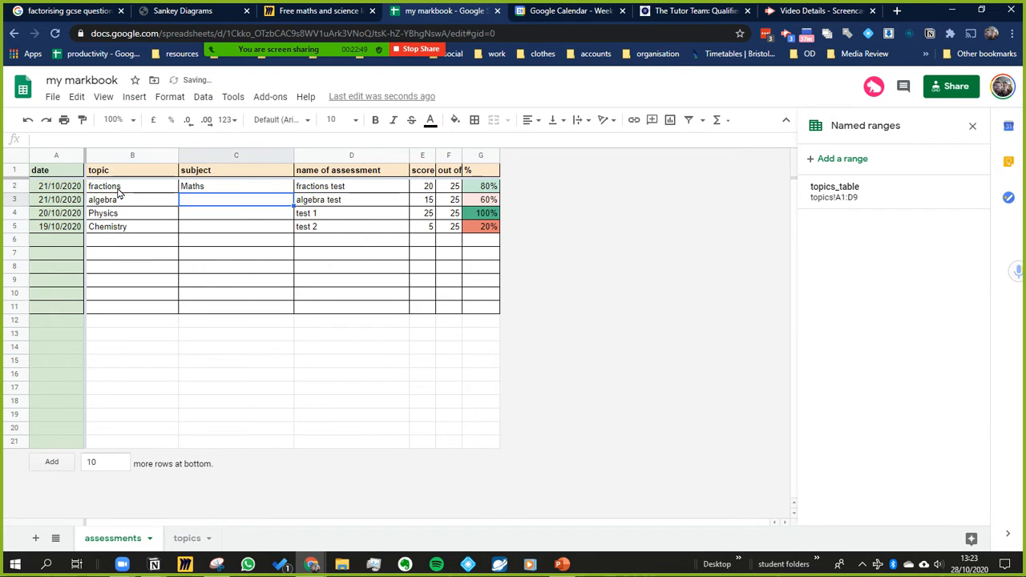
# Step: Narrow the subject column and copy the lookup formula from C2 into cells C3, C4 and C5
pyautogui.click(235, 188)
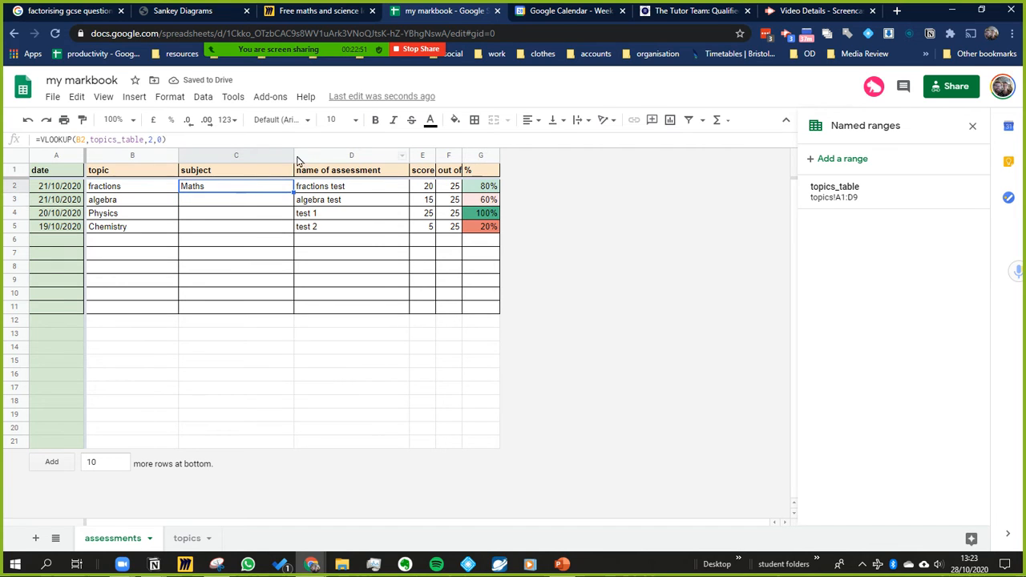
pyautogui.moveTo(293, 155); pyautogui.dragTo(237, 157)
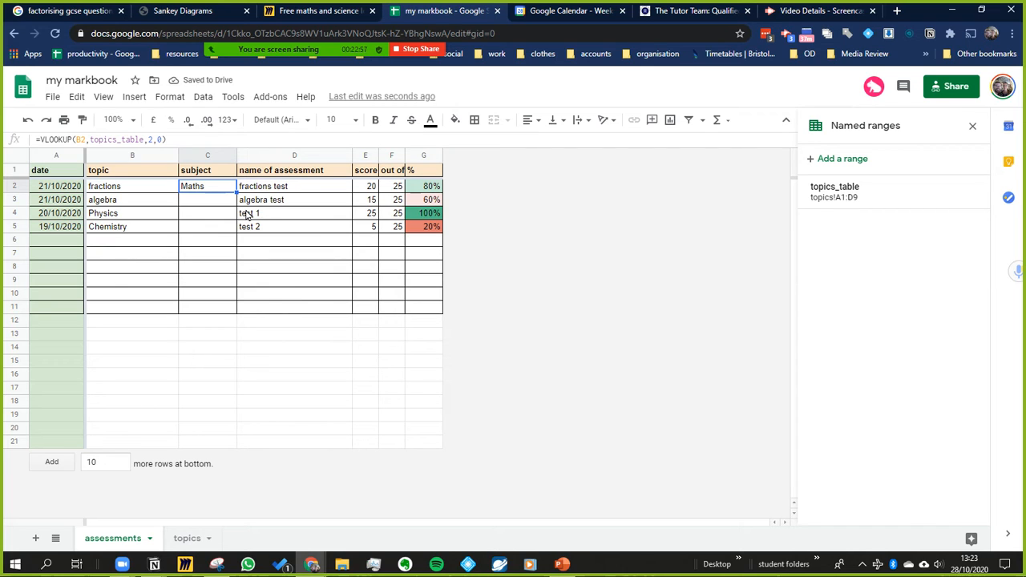
pyautogui.hotkey('ctrl', 'c')
pyautogui.press('Down')
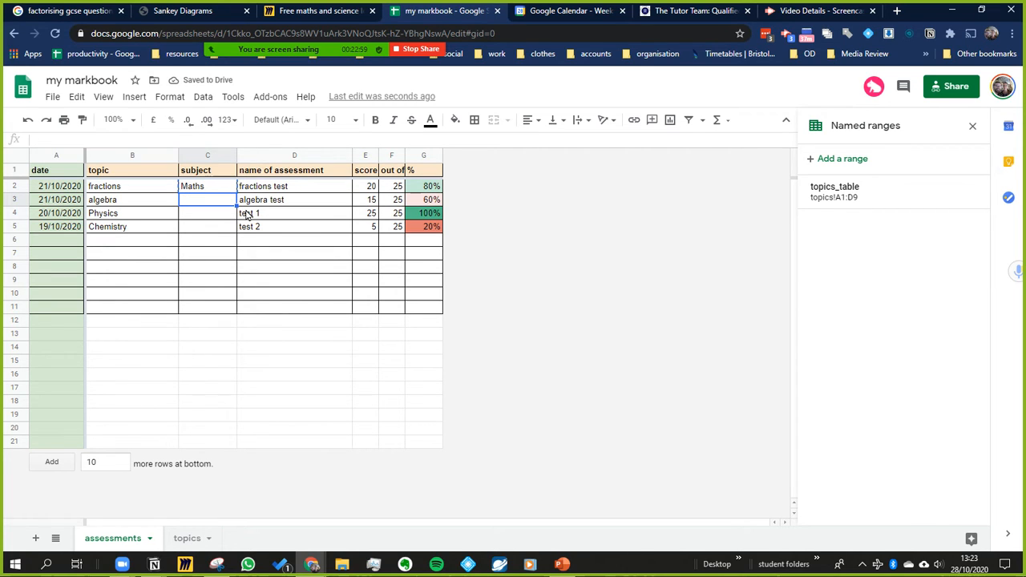
pyautogui.hotkey('ctrl', 'v')
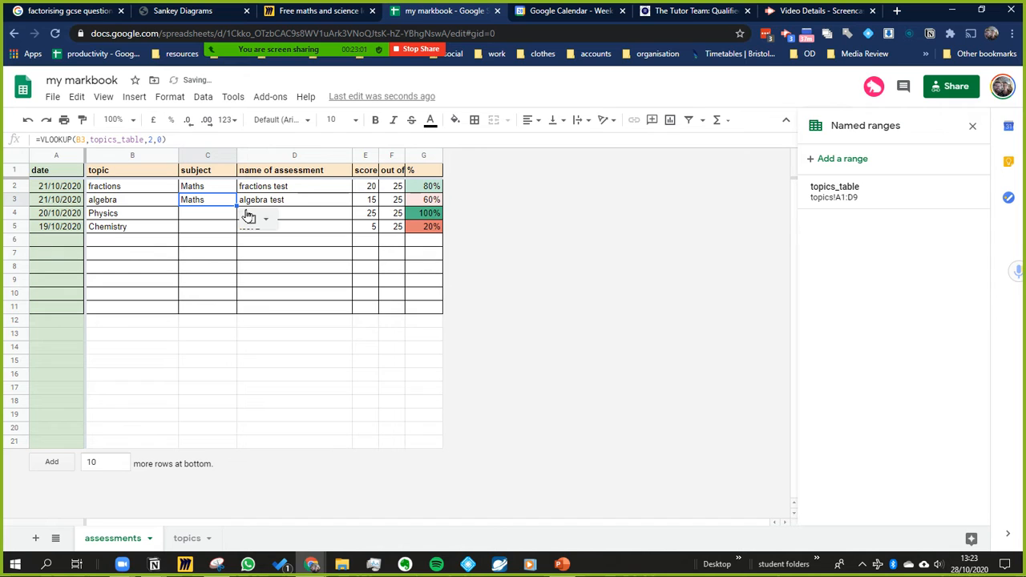
pyautogui.press('Down')
pyautogui.hotkey('ctrl', 'v')
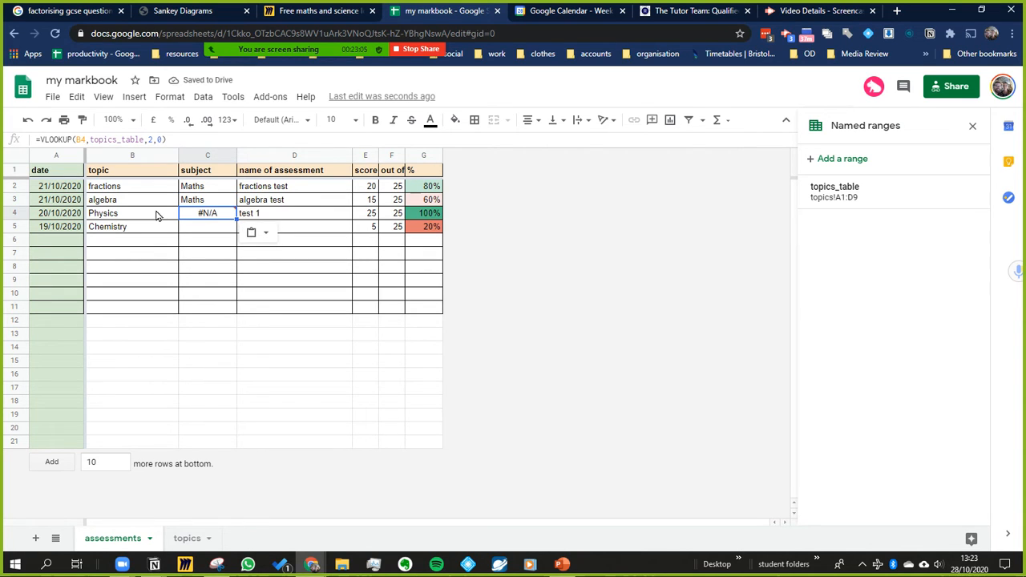
pyautogui.click(210, 231)
pyautogui.hotkey('ctrl', 'v')
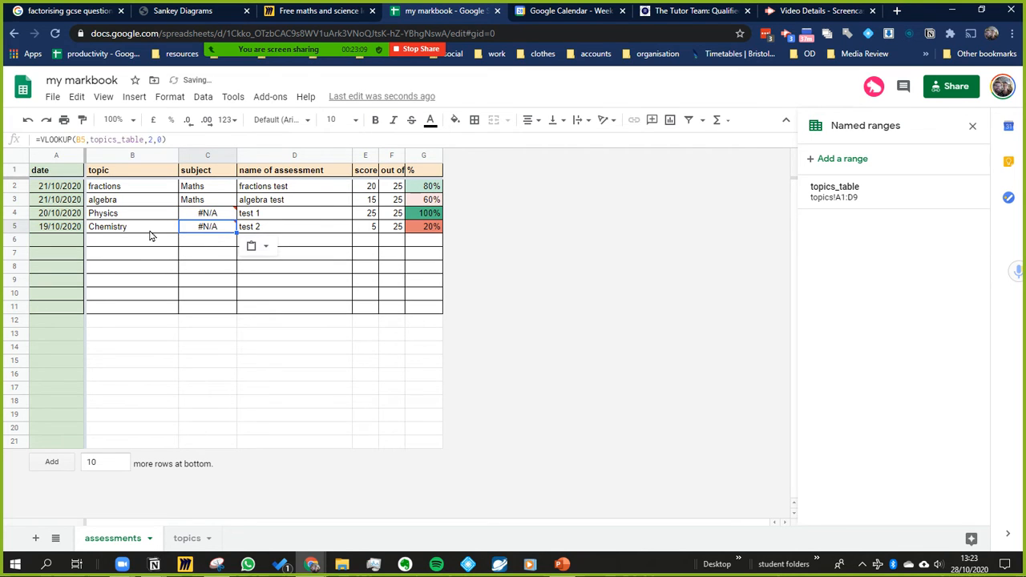
pyautogui.click(785, 33)
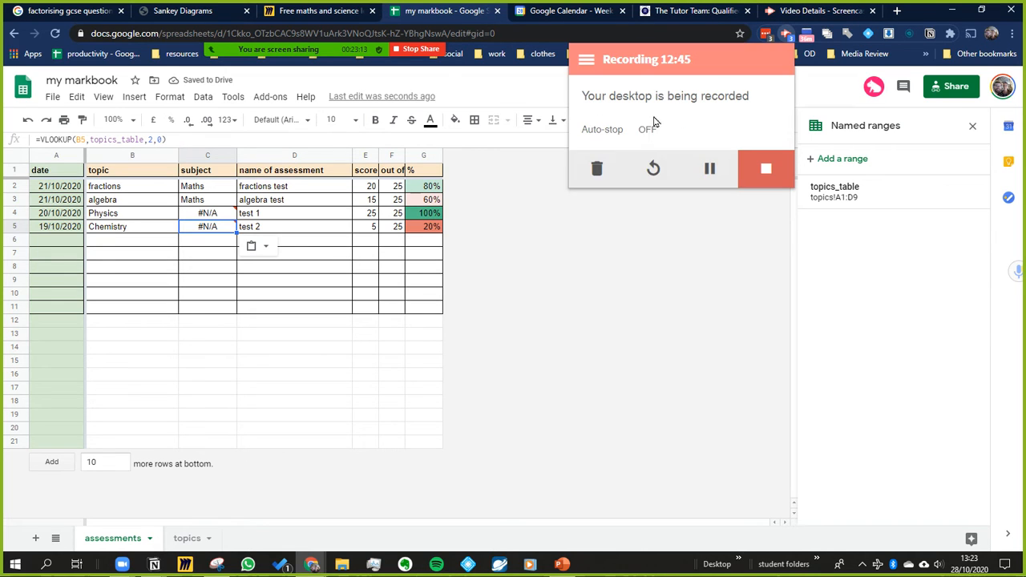
pyautogui.click(709, 168)
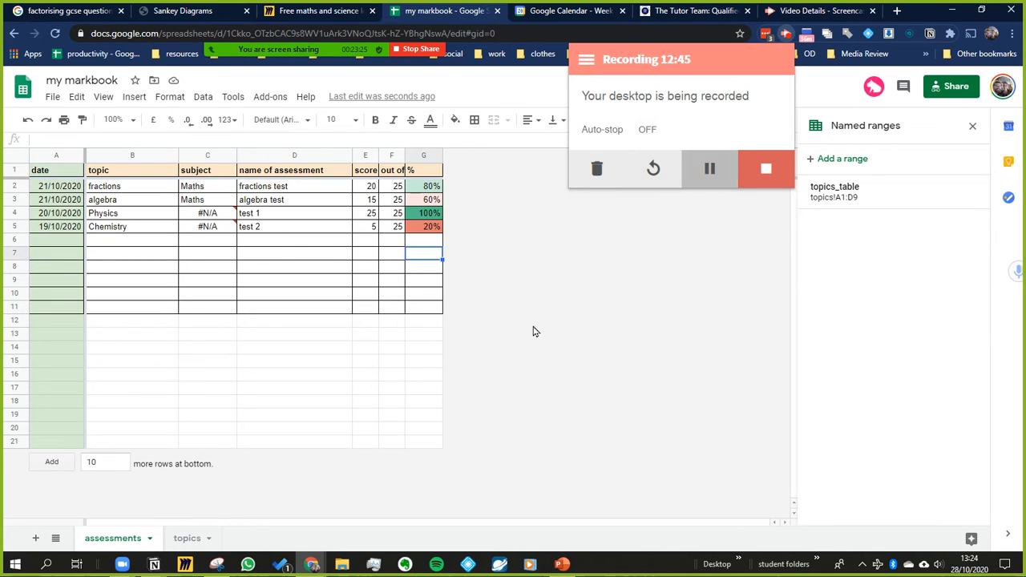
# Step: Clear the topic entries from cells B2 to B11 on the assessments sheet
pyautogui.click(525, 353)
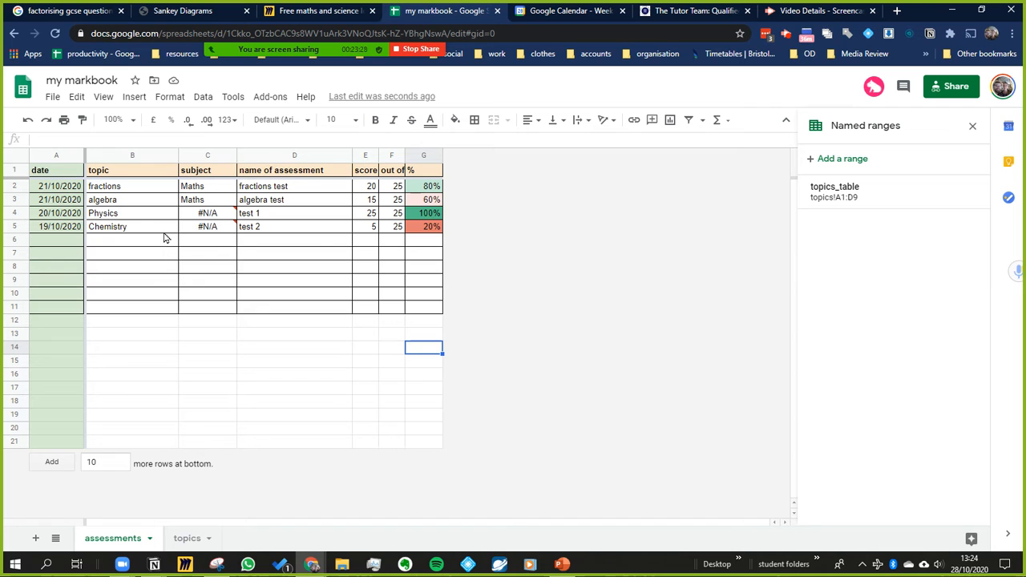
pyautogui.click(140, 190)
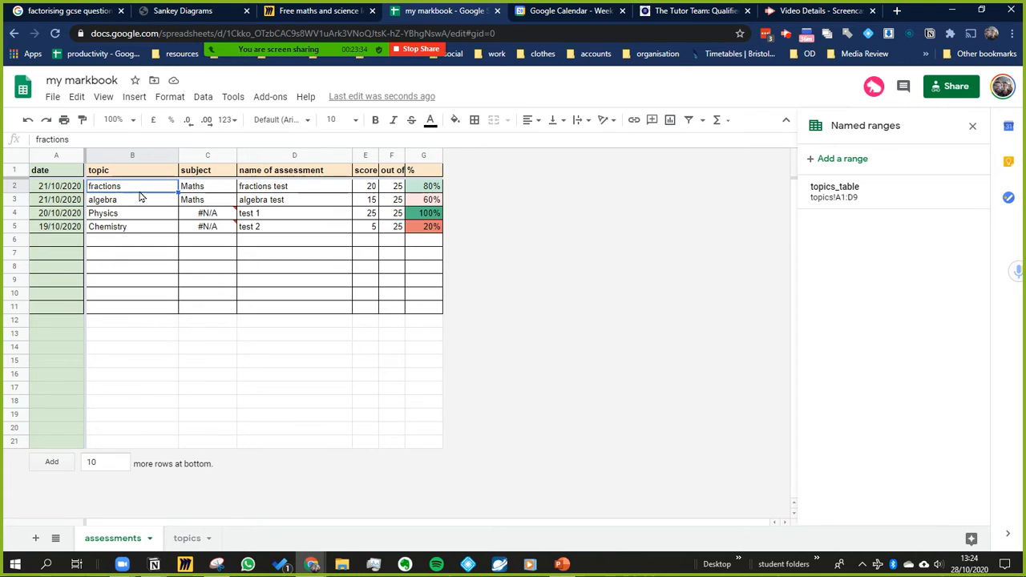
pyautogui.keyDown('shift'); pyautogui.click(148, 311); pyautogui.keyUp('shift')
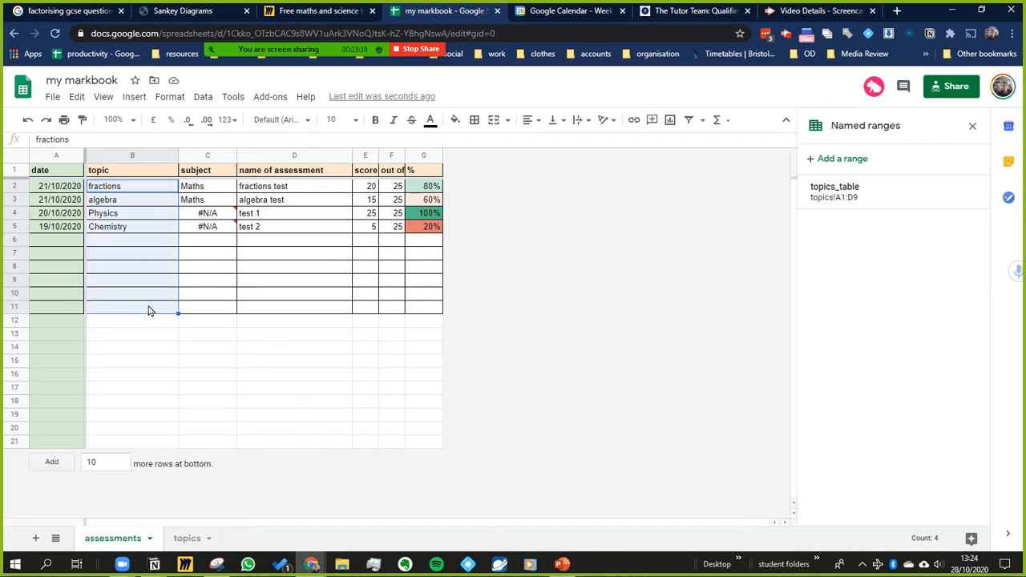
pyautogui.press('Delete')
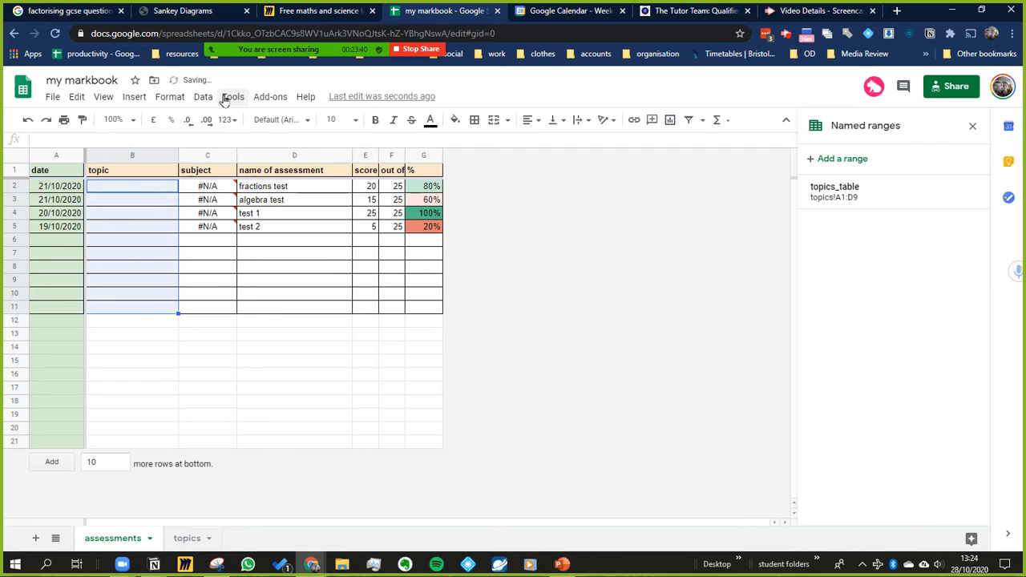
# Step: Open the data validation settings for the topic cells B2 to B11
pyautogui.click(136, 191)
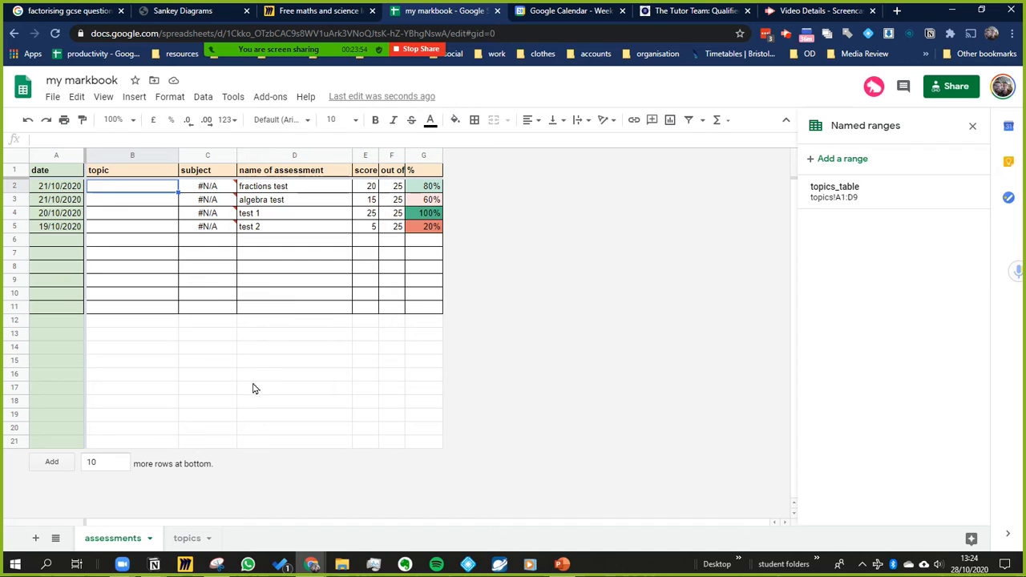
pyautogui.click(202, 97)
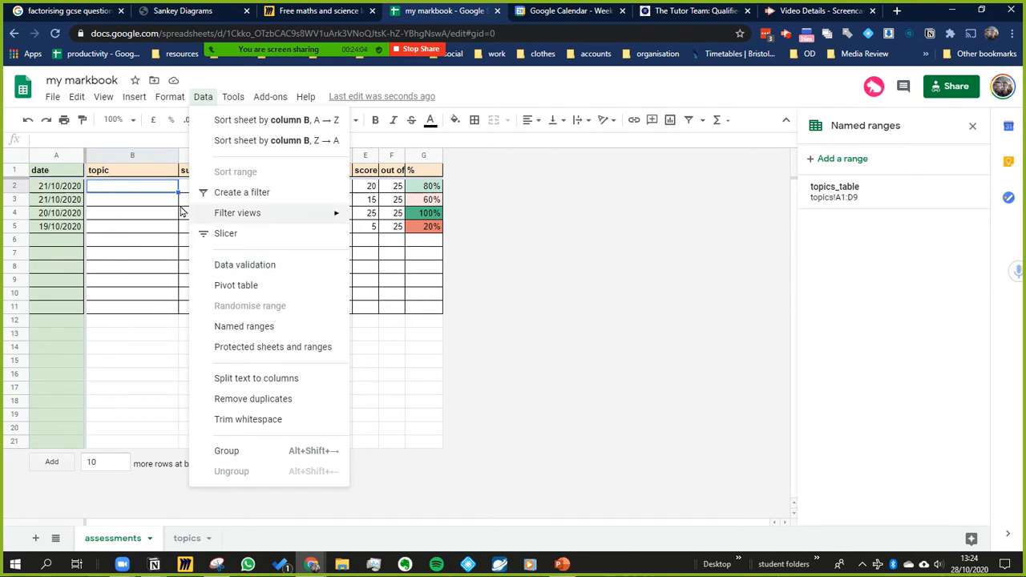
pyautogui.click(150, 190)
pyautogui.keyDown('shift'); pyautogui.click(149, 311); pyautogui.keyUp('shift')
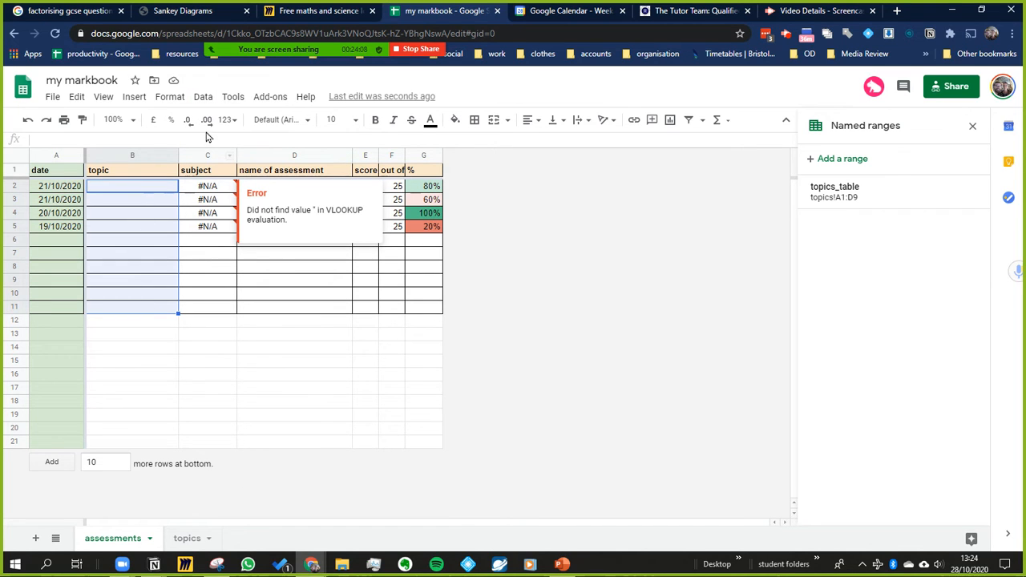
pyautogui.click(206, 97)
pyautogui.moveTo(210, 101)
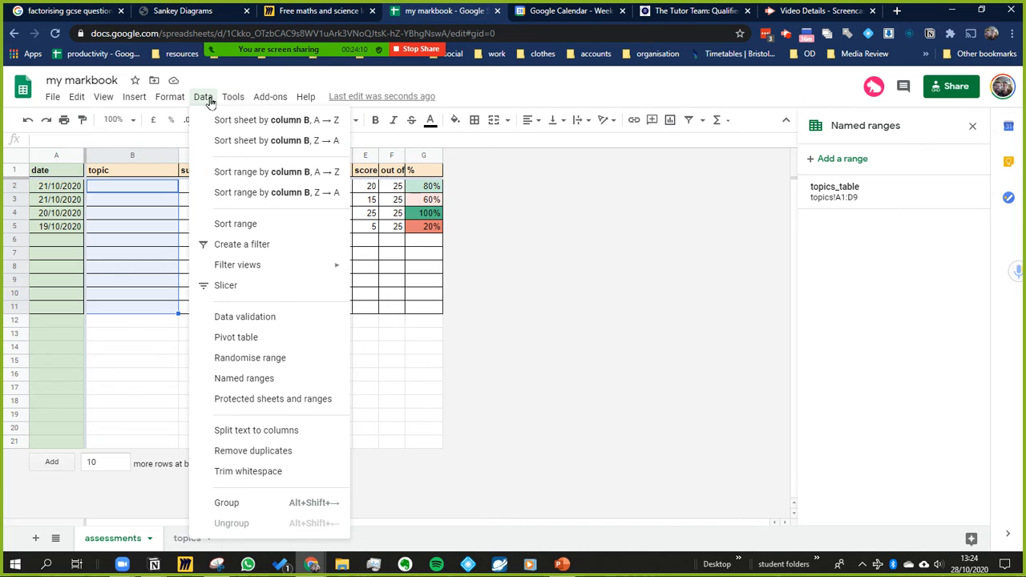
pyautogui.click(256, 320)
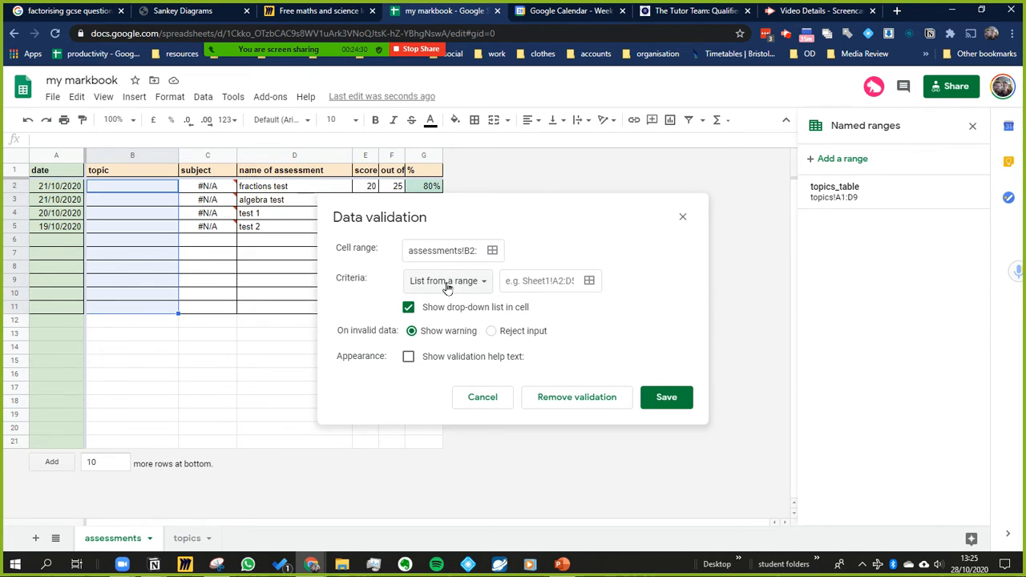
# Step: Set the validation's list source to the range topics!A2:A9 and save the drop-down rule
pyautogui.click(545, 280)
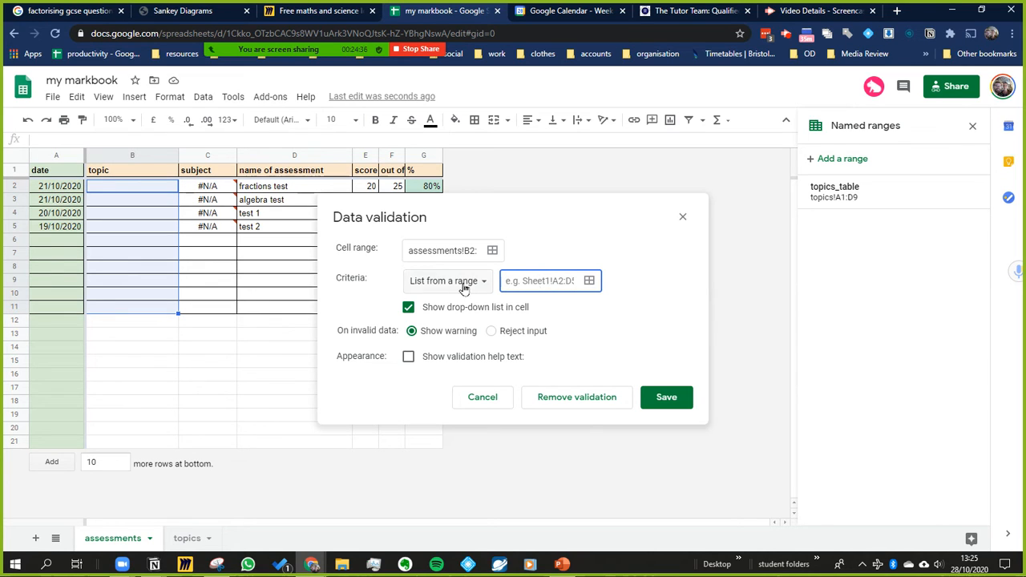
pyautogui.click(590, 283)
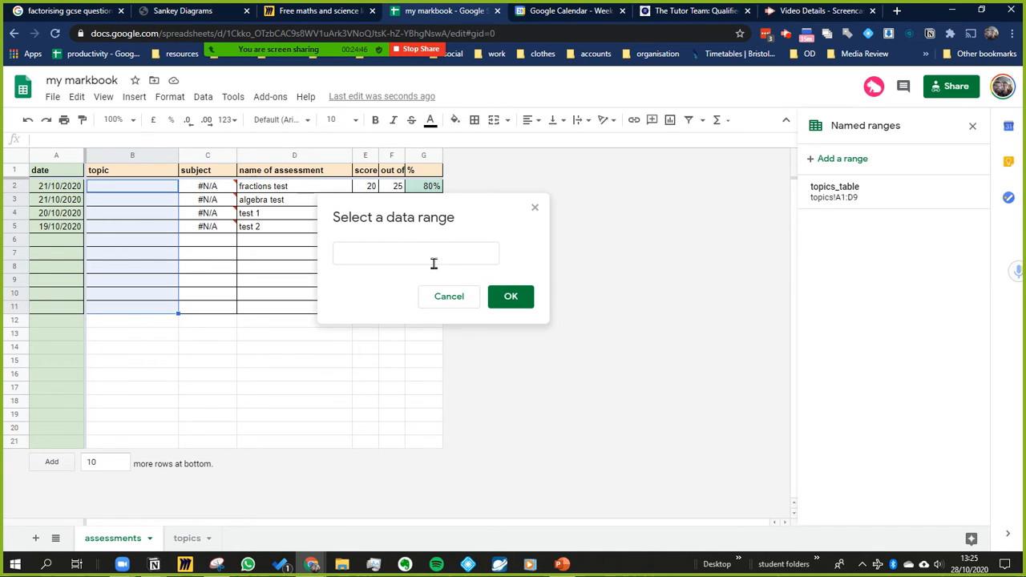
pyautogui.click(187, 539)
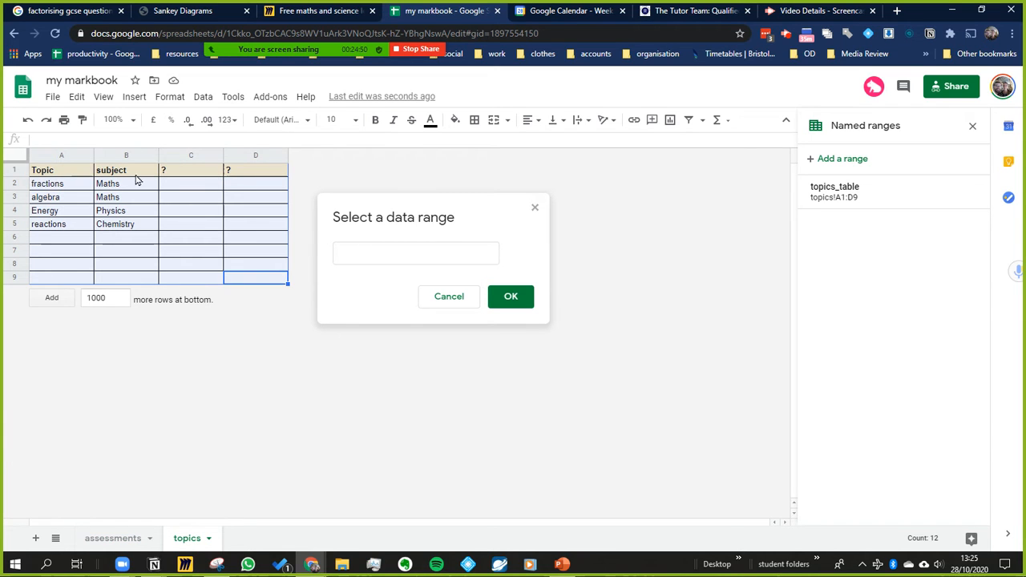
pyautogui.click(50, 184)
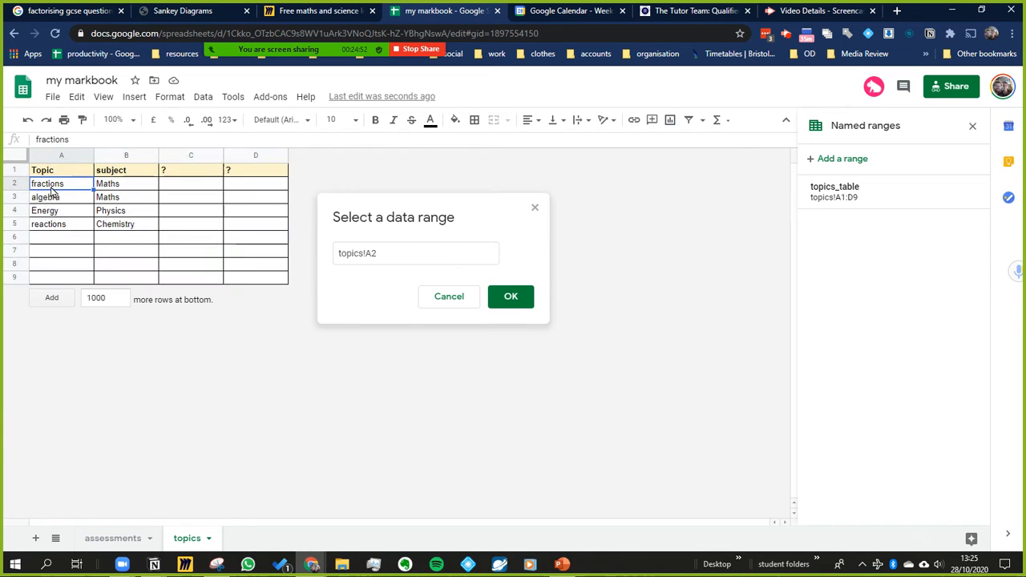
pyautogui.keyDown('shift'); pyautogui.click(65, 277); pyautogui.keyUp('shift')
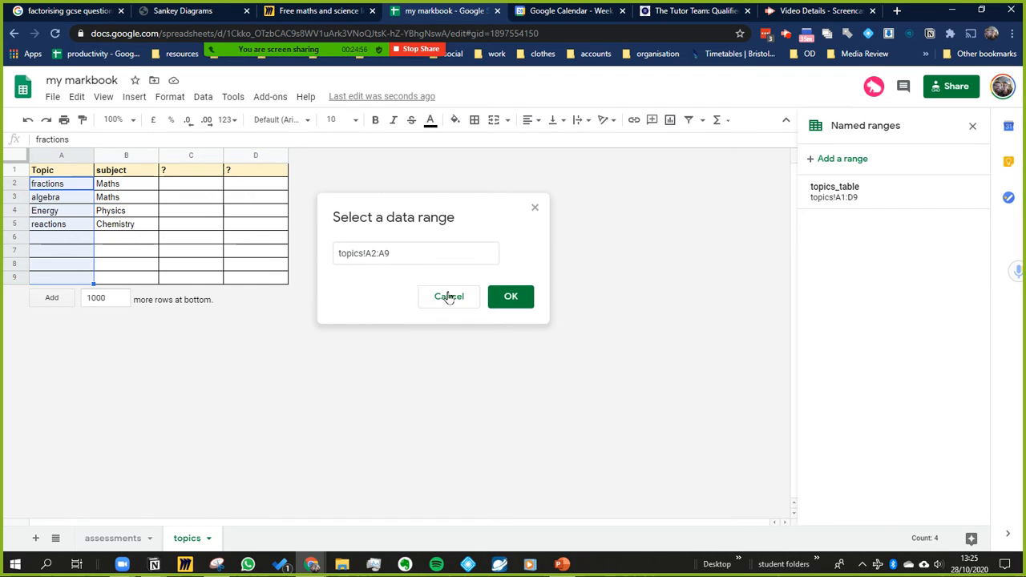
pyautogui.click(511, 298)
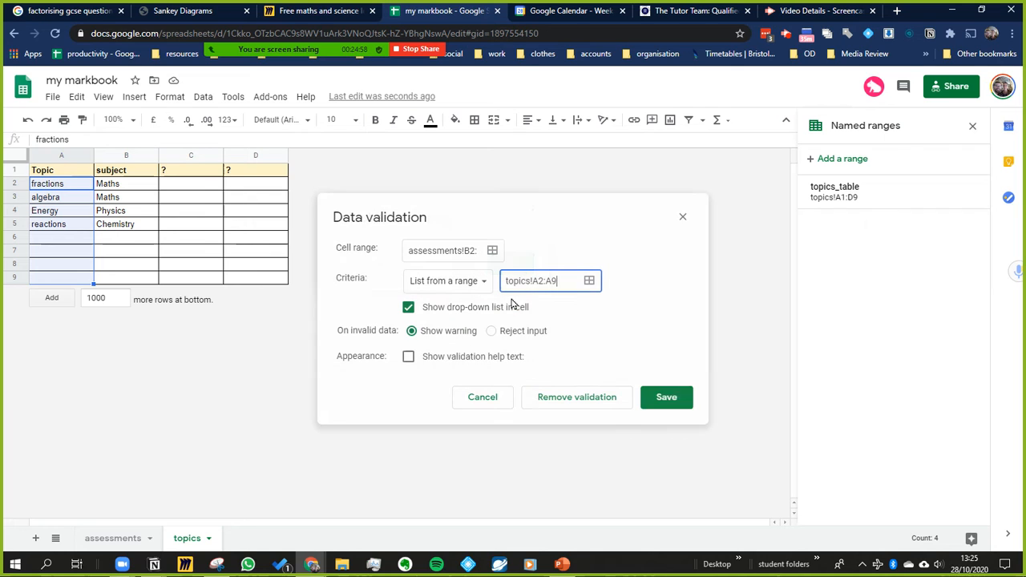
pyautogui.click(678, 404)
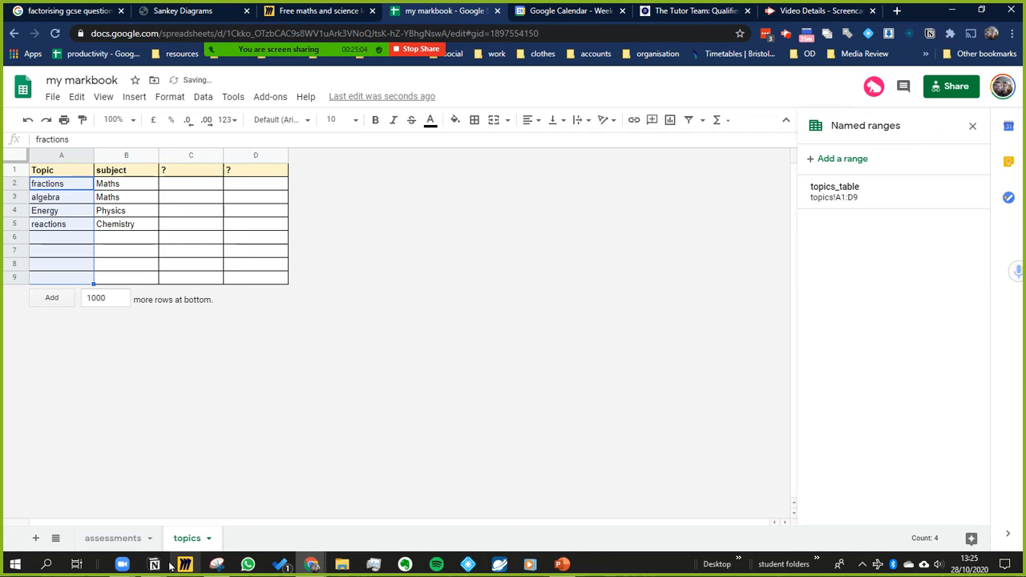
# Step: On the assessments sheet, choose fractions as the topic in B2 and algebra in B3 from the drop-down lists
pyautogui.click(116, 539)
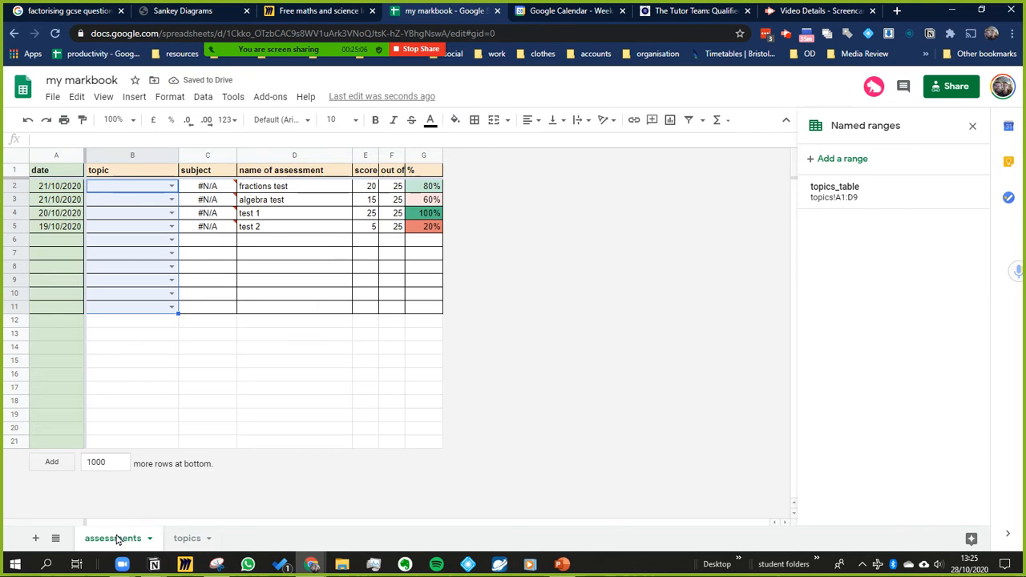
pyautogui.click(142, 200)
pyautogui.click(142, 187)
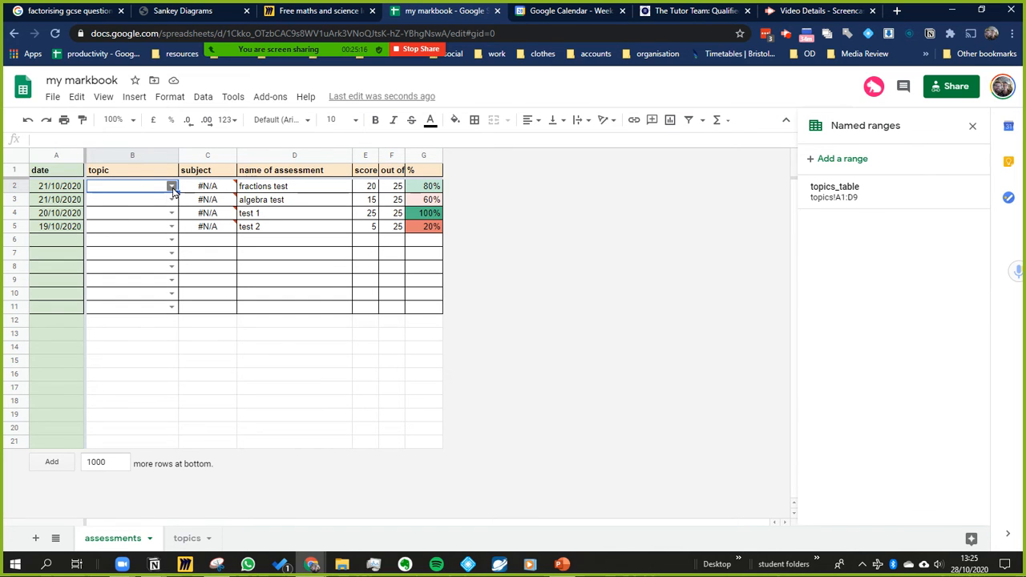
pyautogui.click(171, 186)
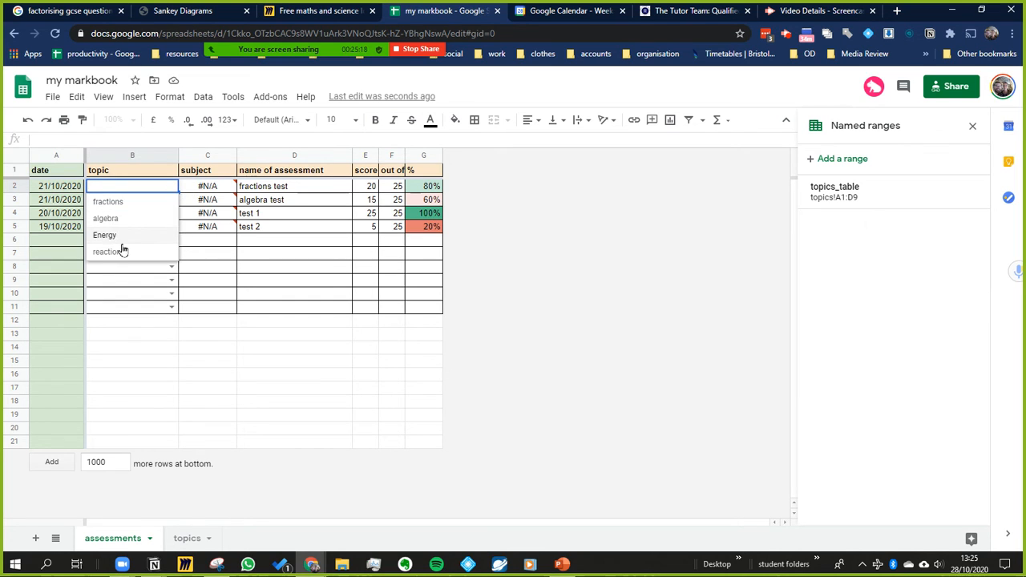
pyautogui.click(117, 206)
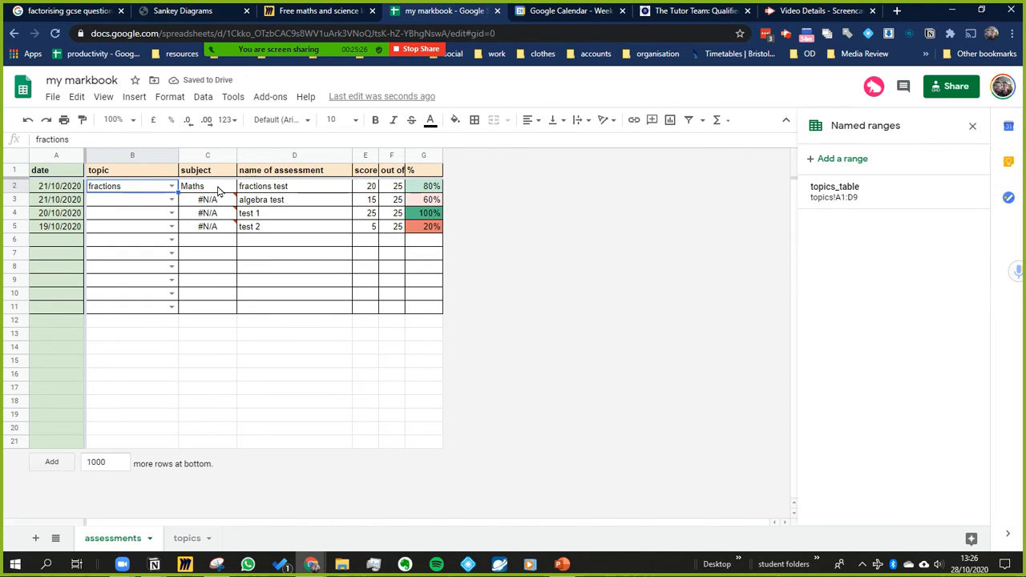
pyautogui.click(118, 208)
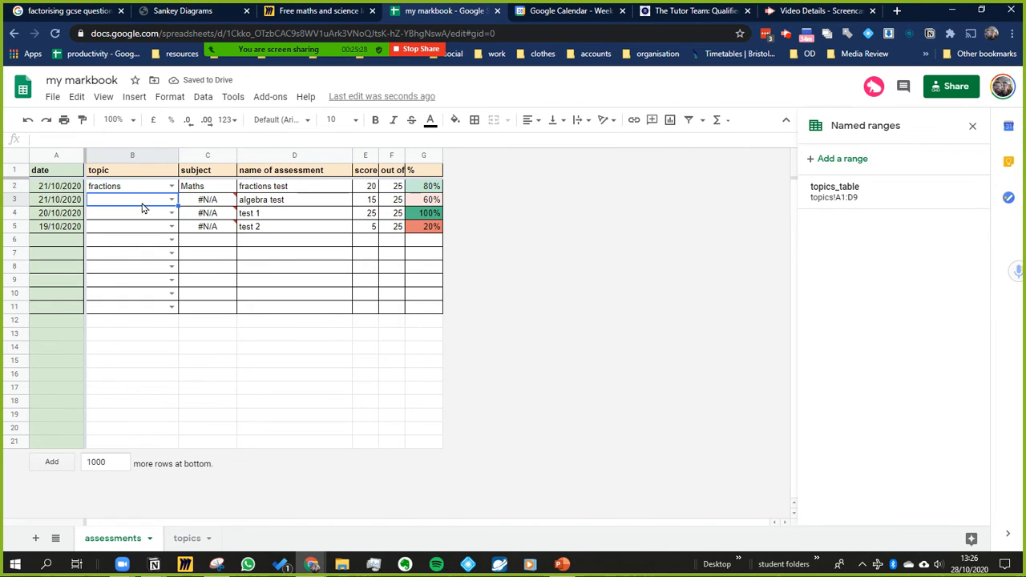
pyautogui.click(172, 200)
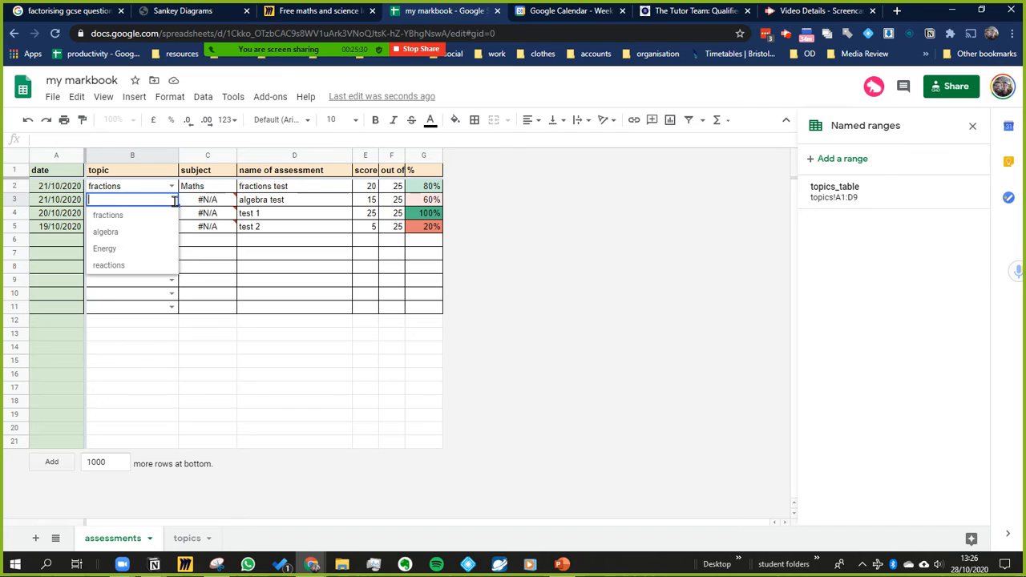
pyautogui.click(121, 233)
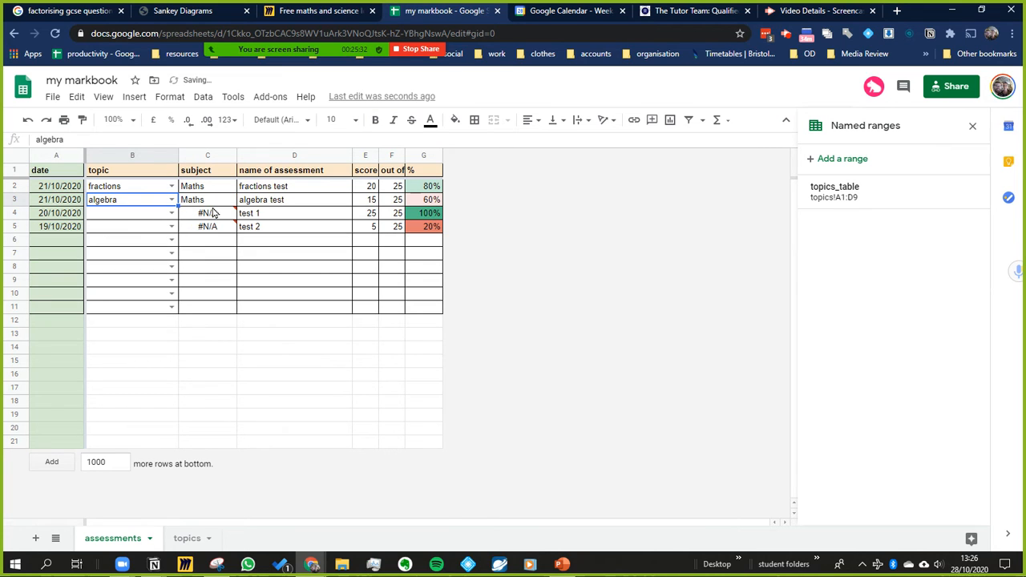
# Step: Choose Energy as the topic for test 1 and reactions for test 2 from the drop-down lists
pyautogui.click(146, 215)
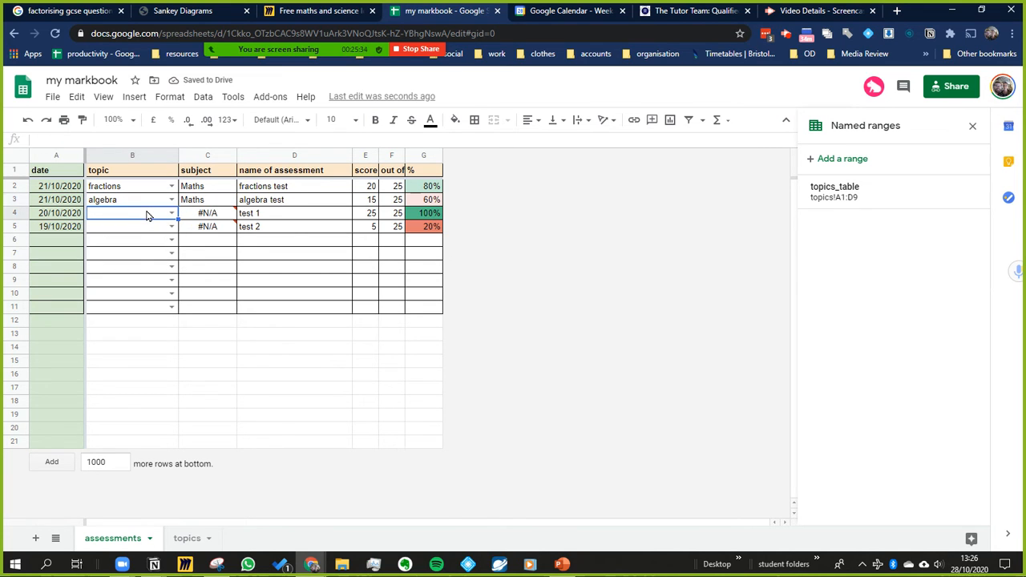
pyautogui.click(171, 213)
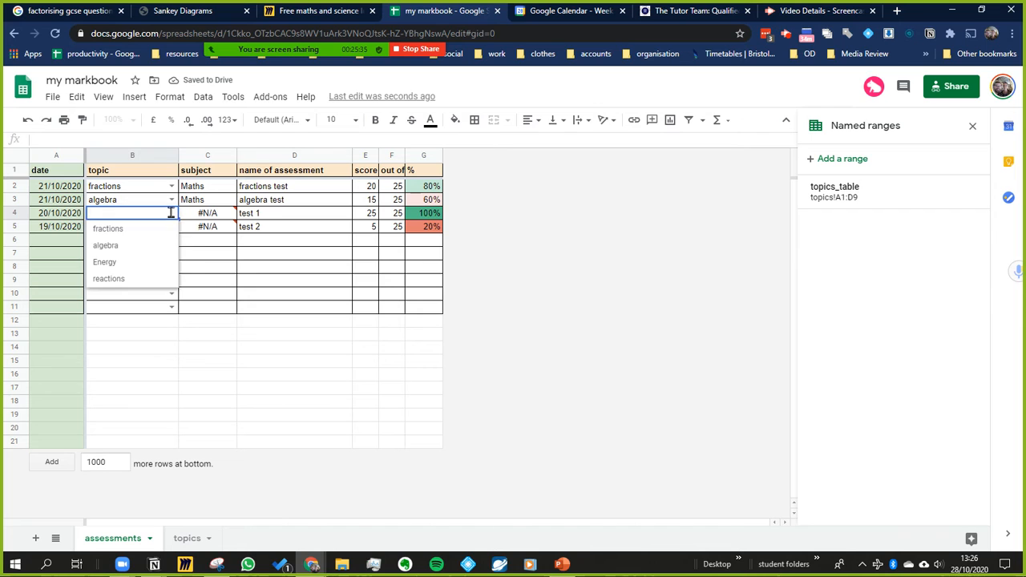
pyautogui.click(114, 262)
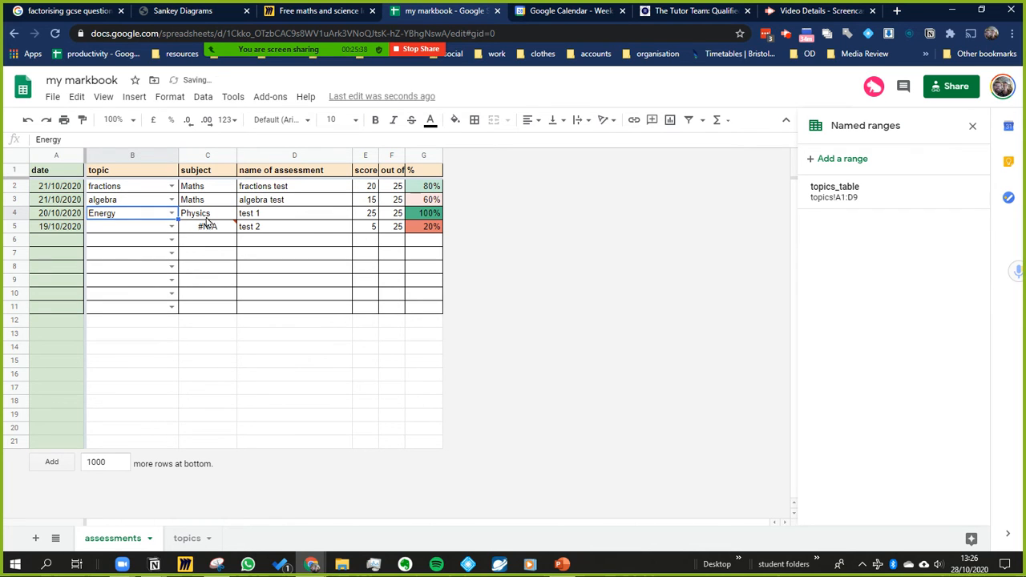
pyautogui.click(157, 230)
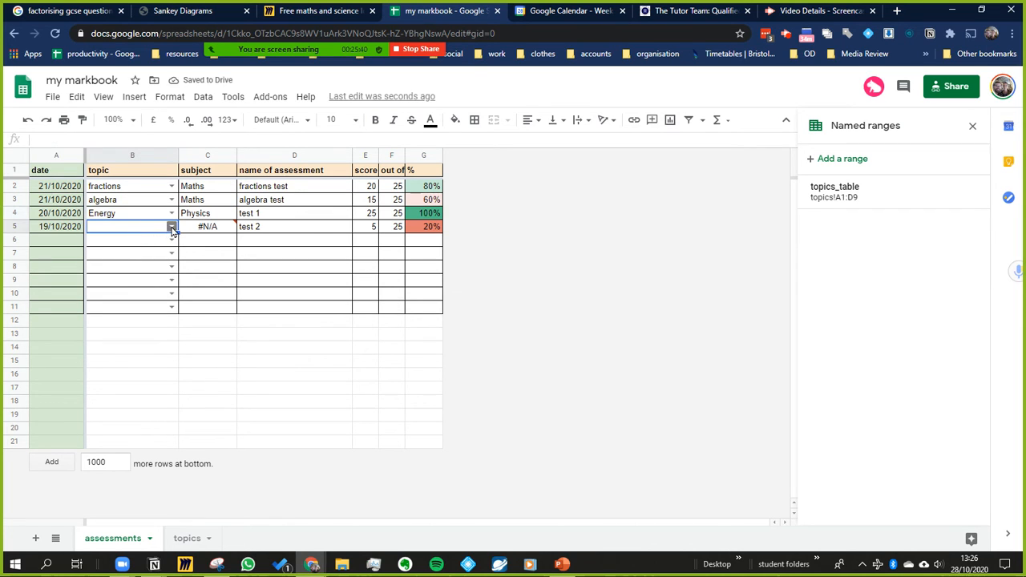
pyautogui.doubleClick(166, 227)
pyautogui.click(116, 293)
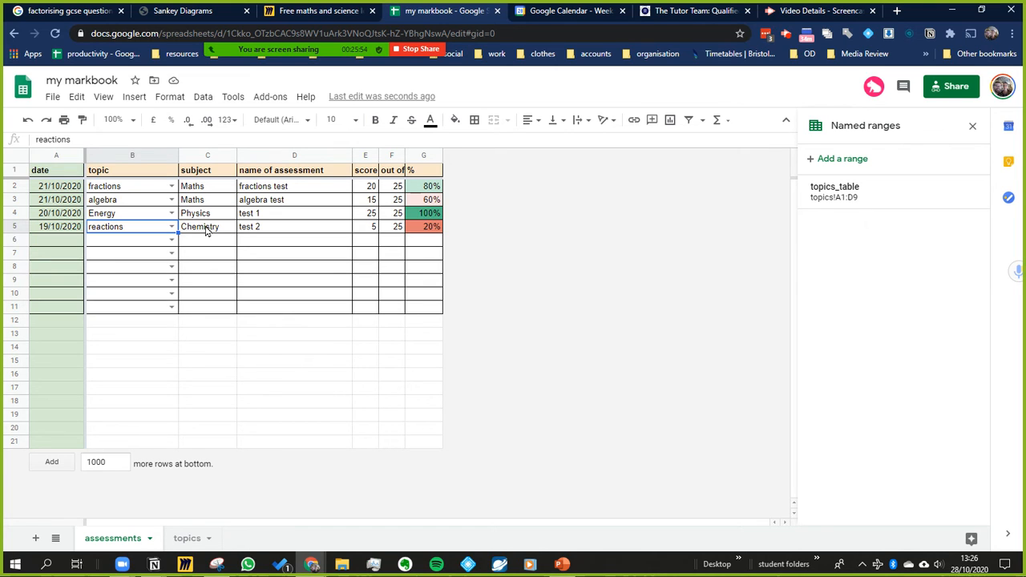
# Step: Select columns B to D on the assessments sheet and start a new conditional formatting rule for them
pyautogui.click(137, 156)
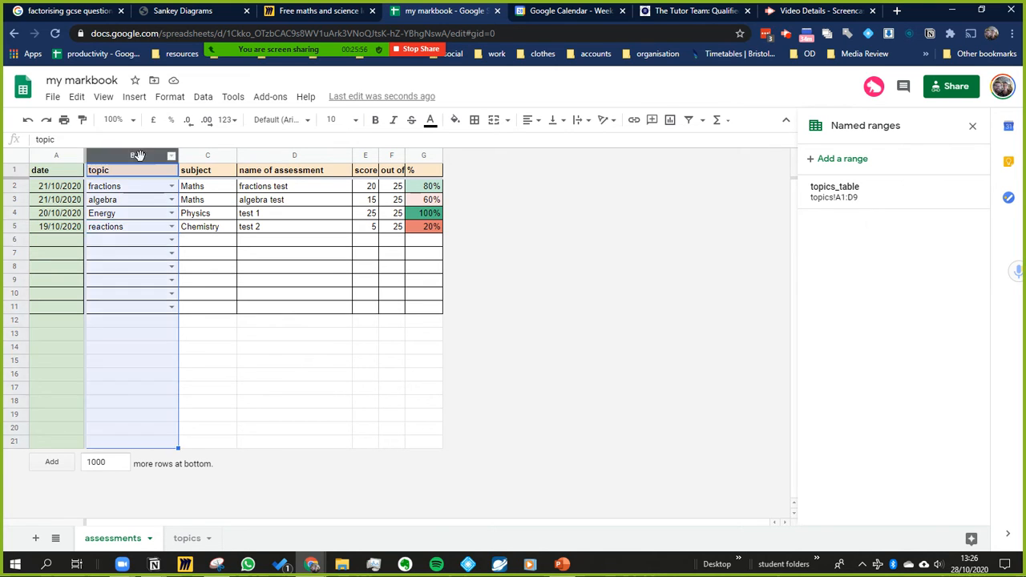
pyautogui.keyDown('shift'); pyautogui.click(318, 158); pyautogui.keyUp('shift')
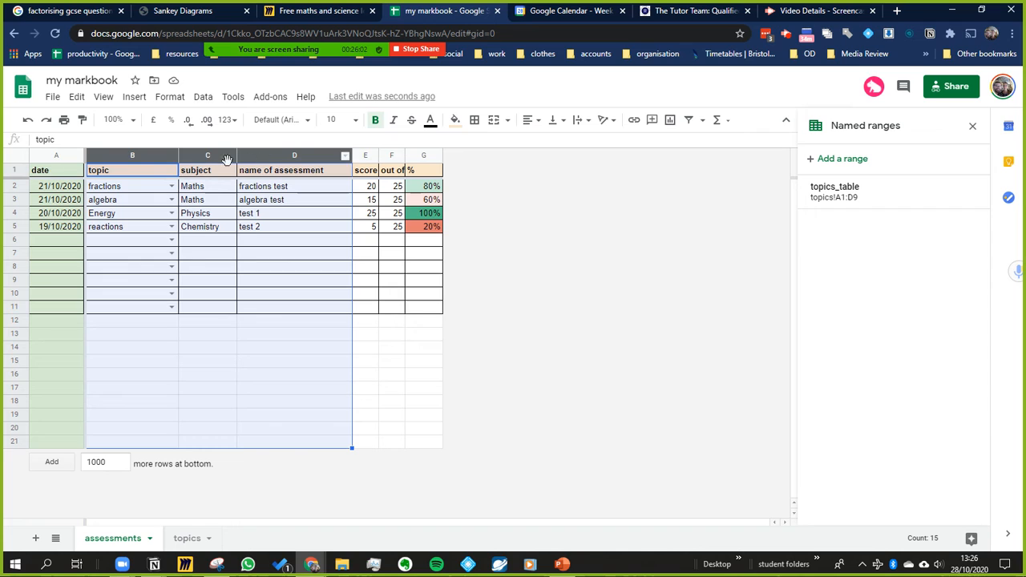
pyautogui.click(148, 226)
pyautogui.click(144, 155)
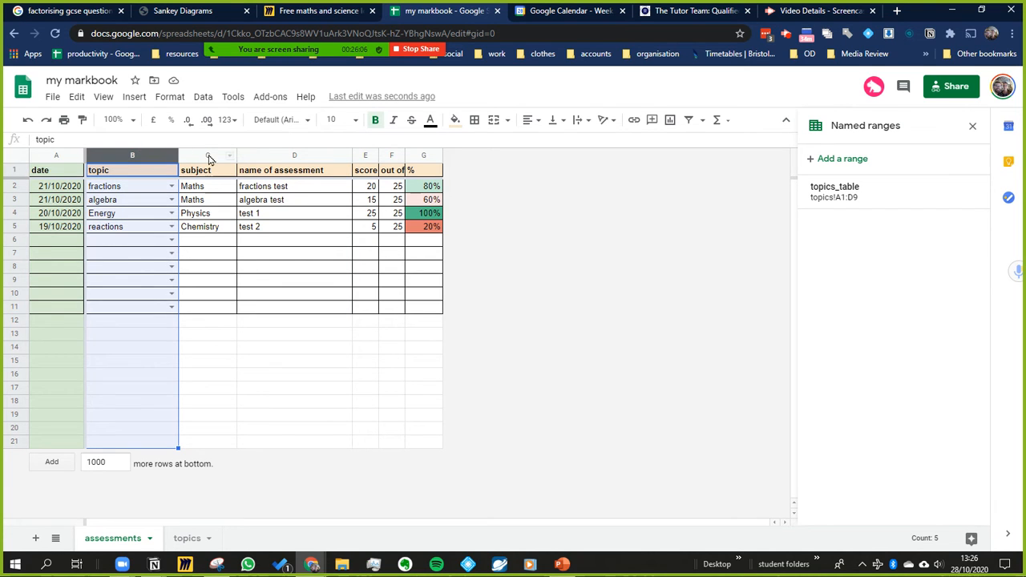
pyautogui.keyDown('shift'); pyautogui.click(288, 153); pyautogui.keyUp('shift')
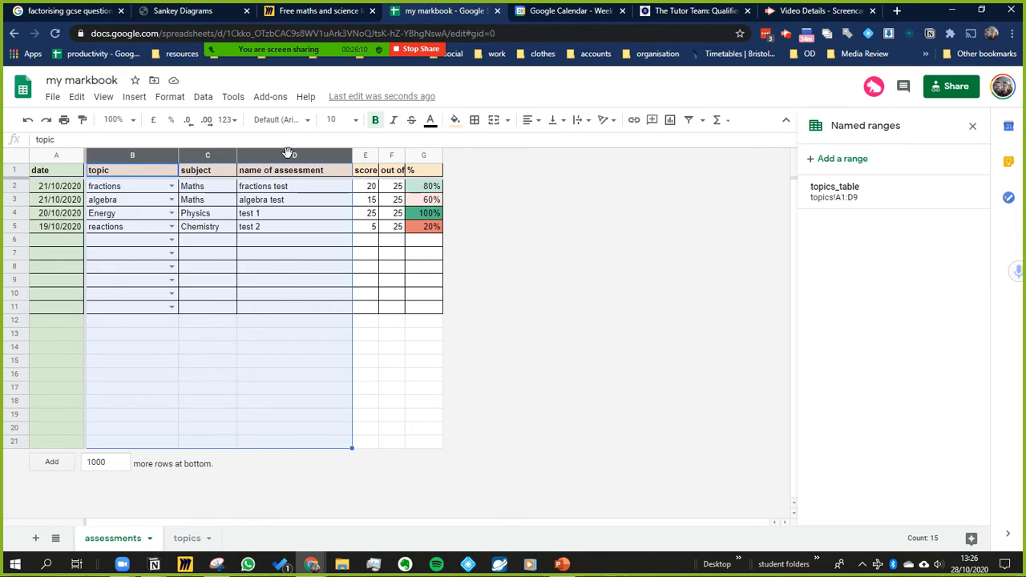
pyautogui.click(178, 97)
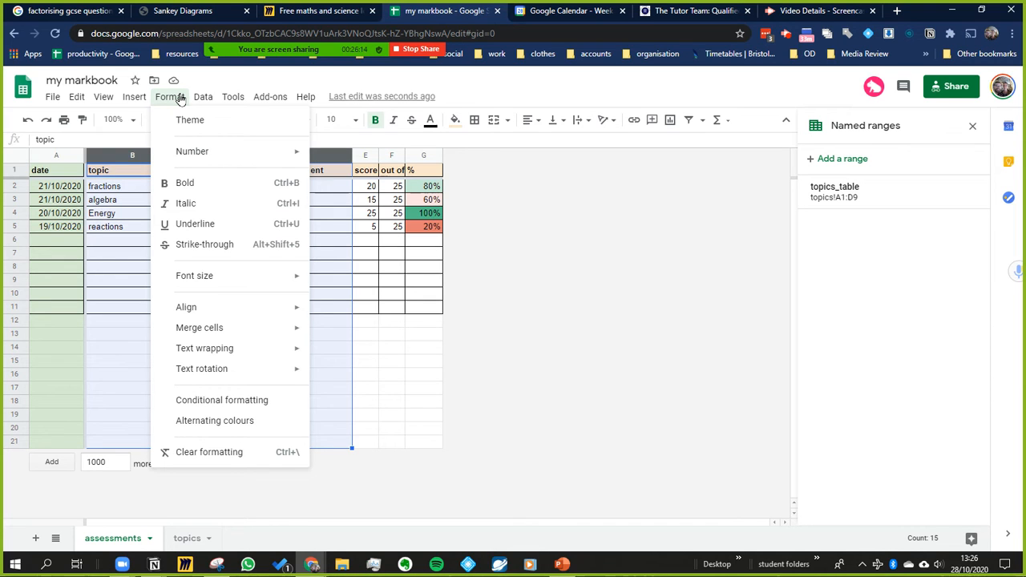
pyautogui.click(206, 400)
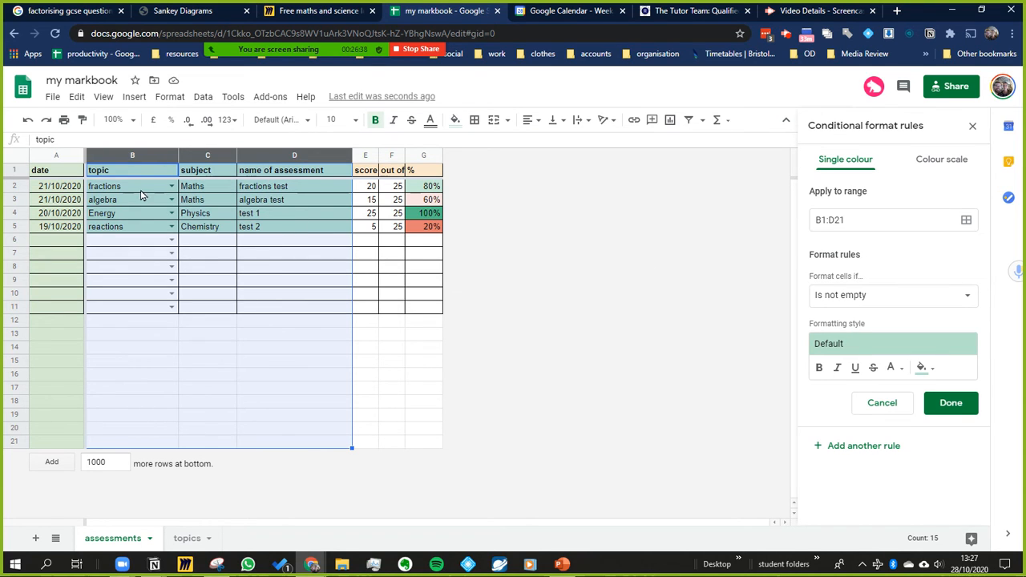
# Step: Set the rule's condition to format cells whose text contains Chemistry
pyautogui.click(888, 297)
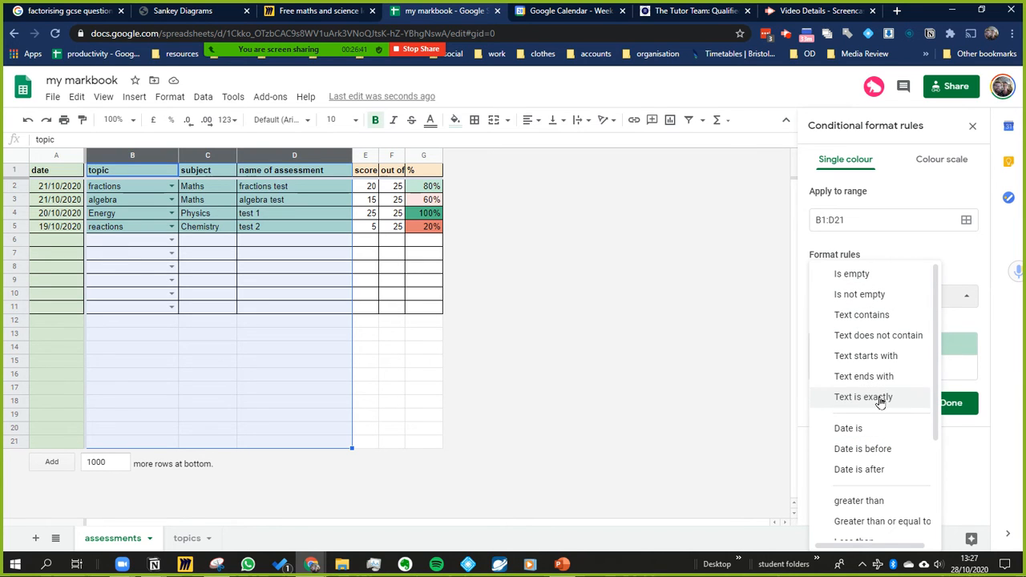
pyautogui.click(873, 316)
pyautogui.click(878, 326)
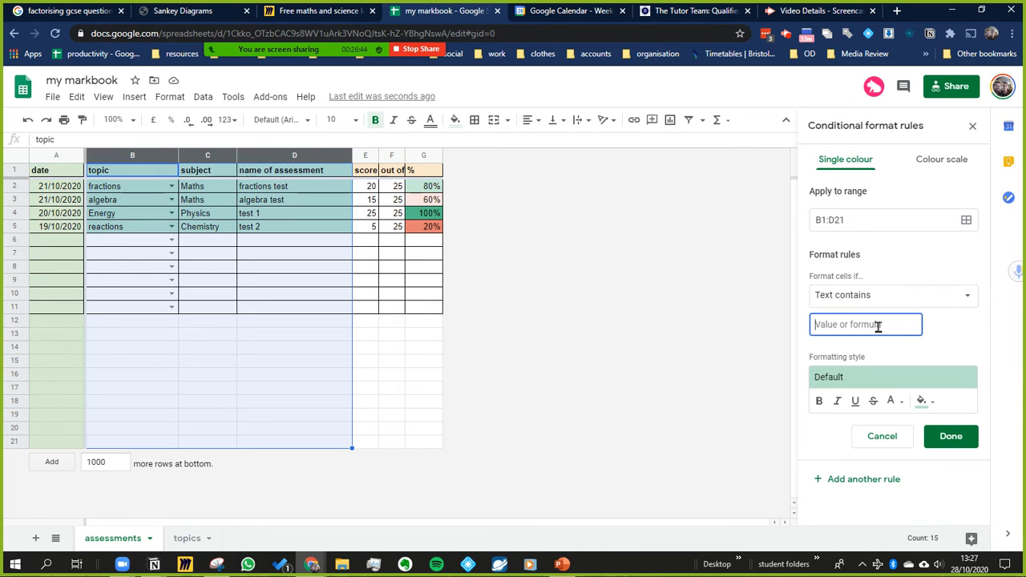
pyautogui.write('Chemistry')
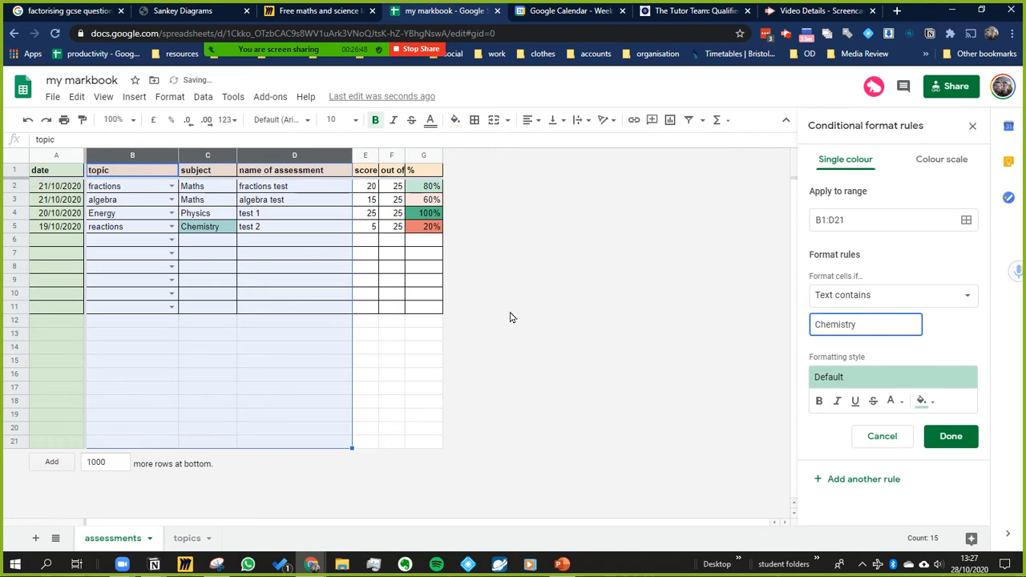
# Step: Give the chemistry rule's formatting style an orange fill with bold white text
pyautogui.click(922, 401)
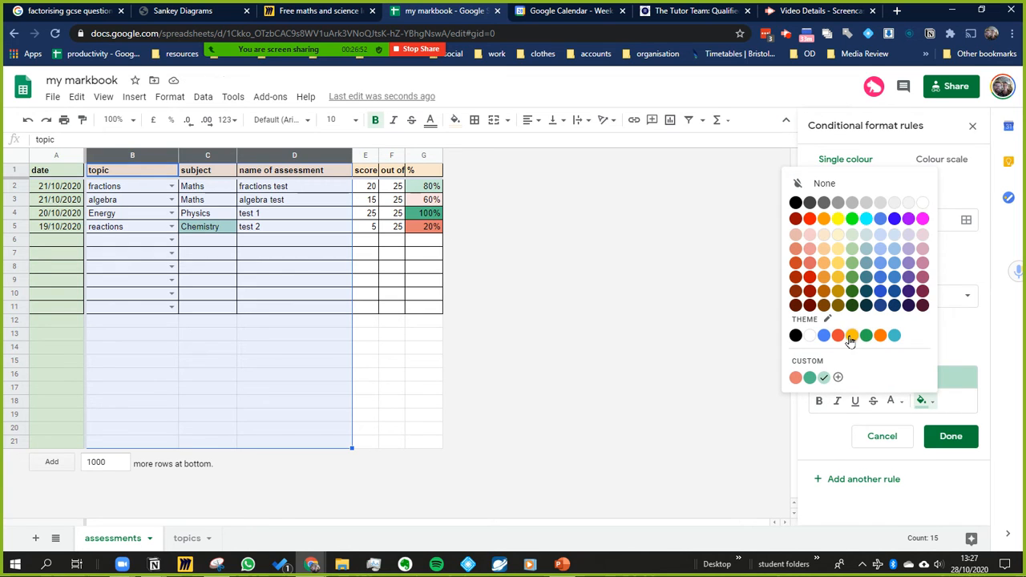
pyautogui.click(881, 336)
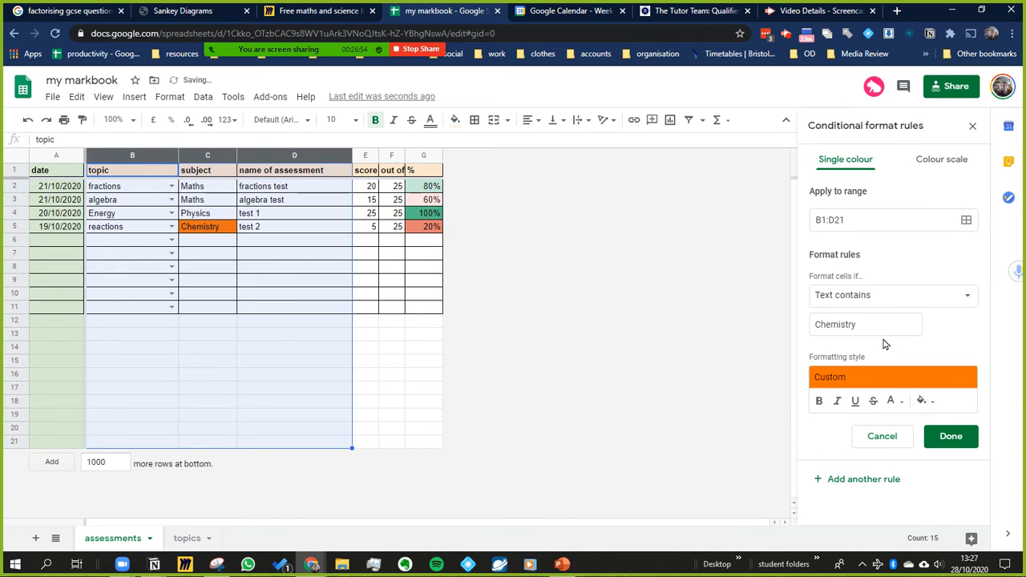
pyautogui.click(928, 405)
pyautogui.click(928, 404)
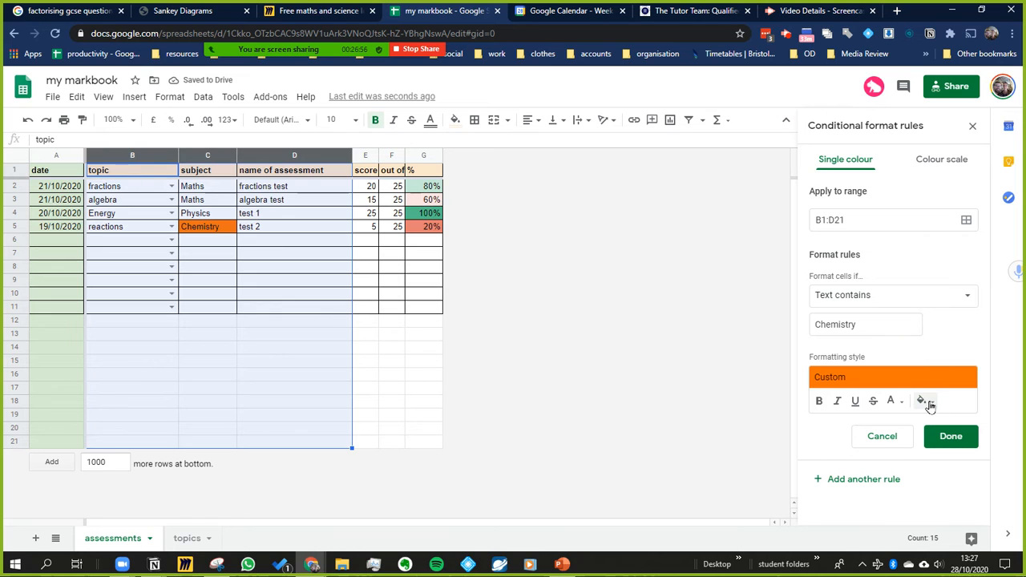
pyautogui.click(896, 404)
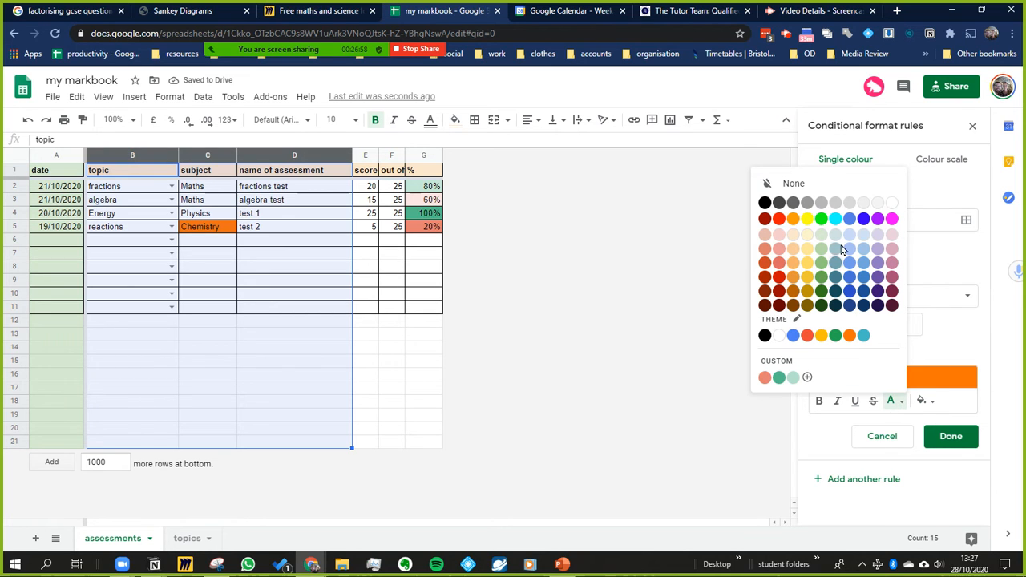
pyautogui.click(891, 204)
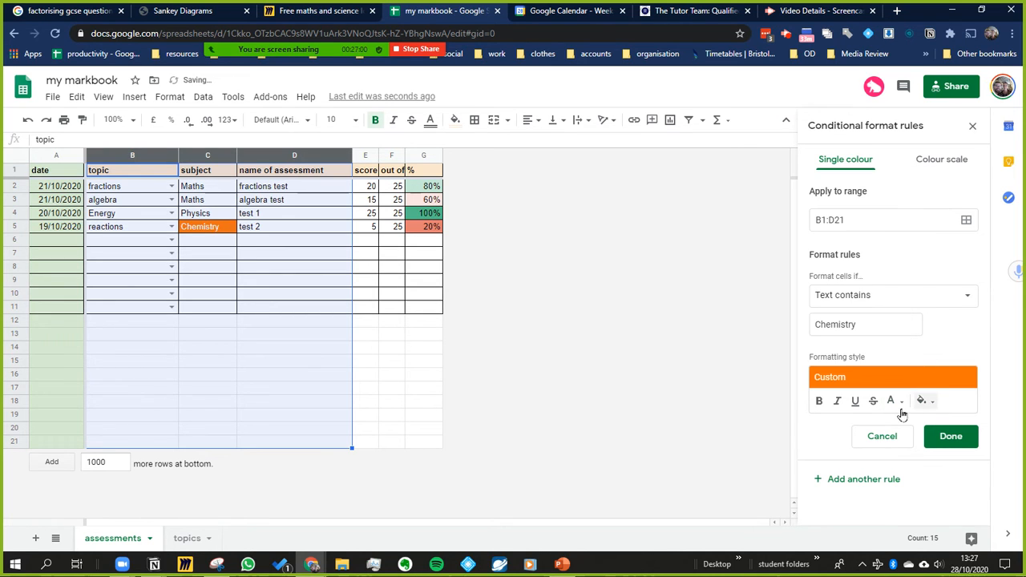
pyautogui.click(819, 401)
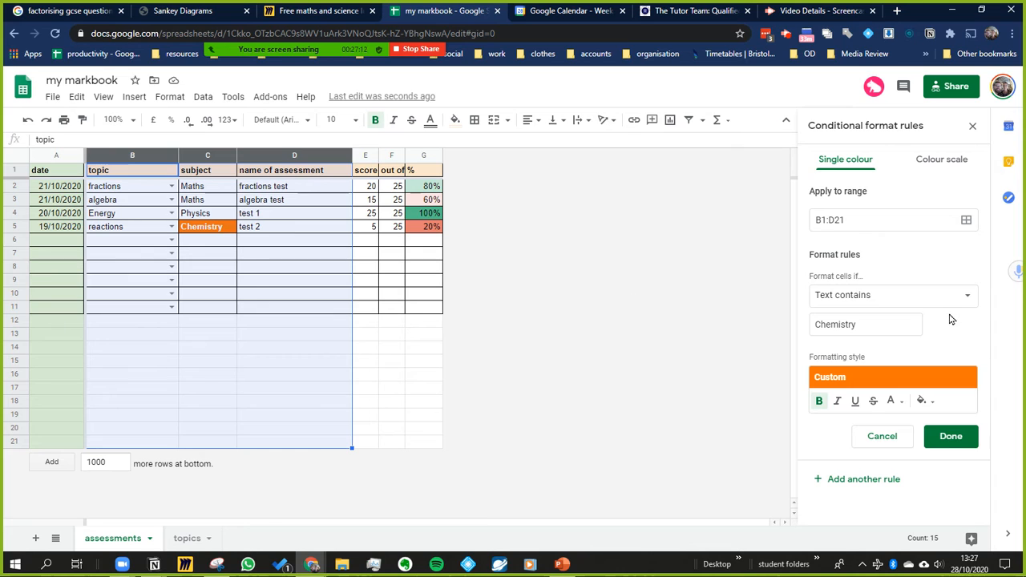
# Step: Change the rule's condition to the custom formula =$C1="chemistry"
pyautogui.click(910, 302)
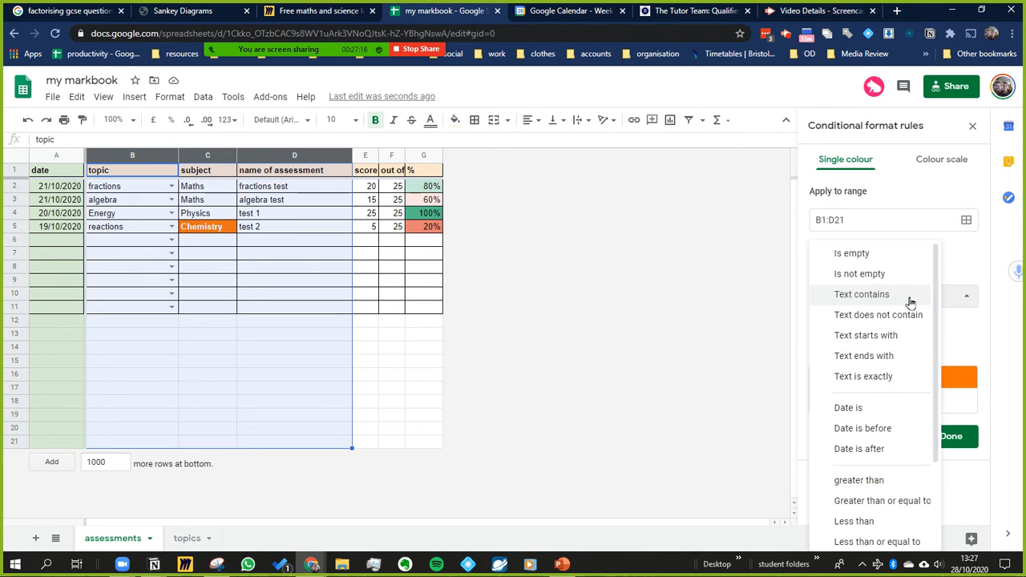
pyautogui.scroll(-2, 904, 433)
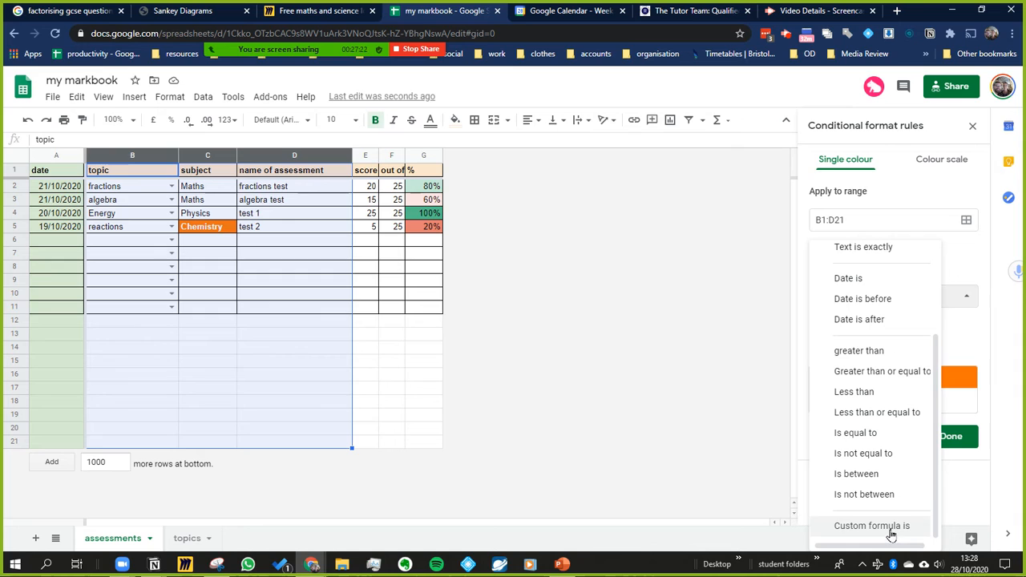
pyautogui.click(889, 533)
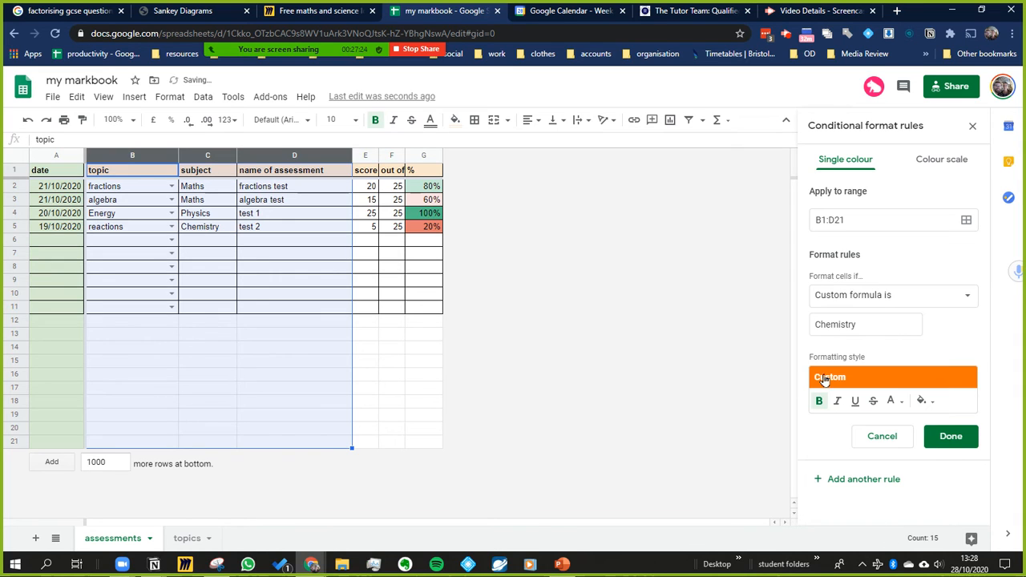
pyautogui.click(903, 323)
pyautogui.doubleClick(831, 321)
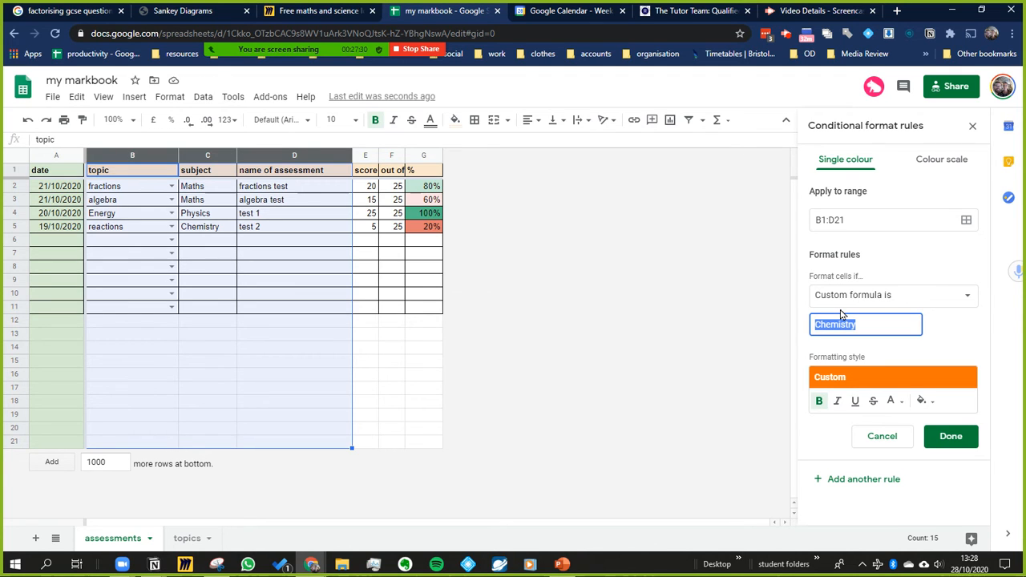
pyautogui.write('=')
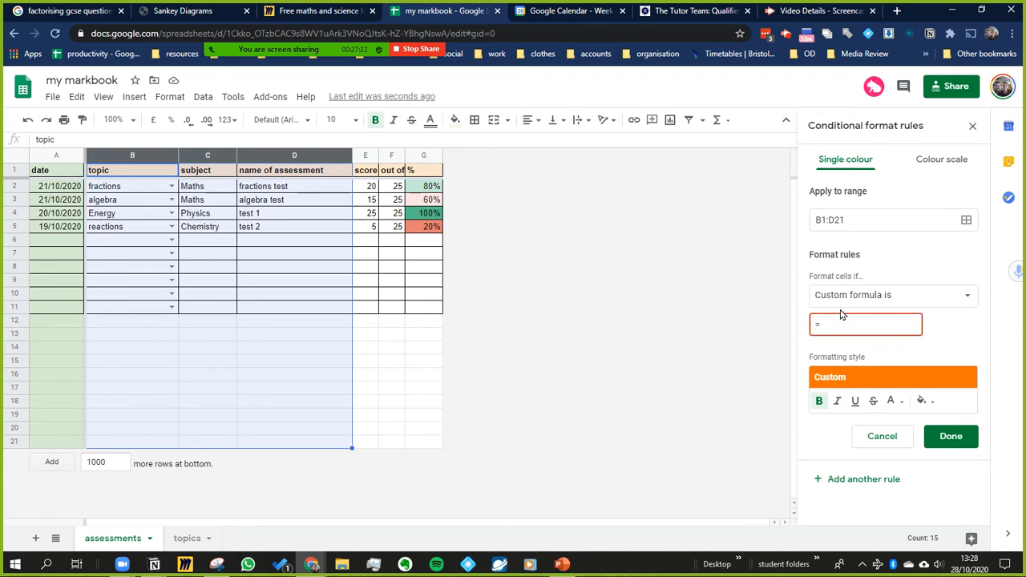
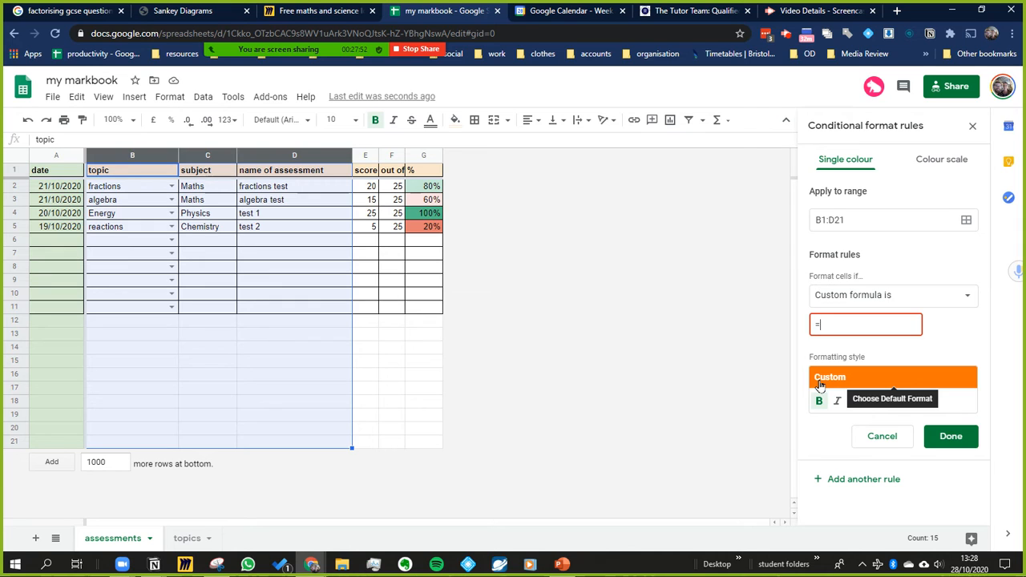
pyautogui.write('$')
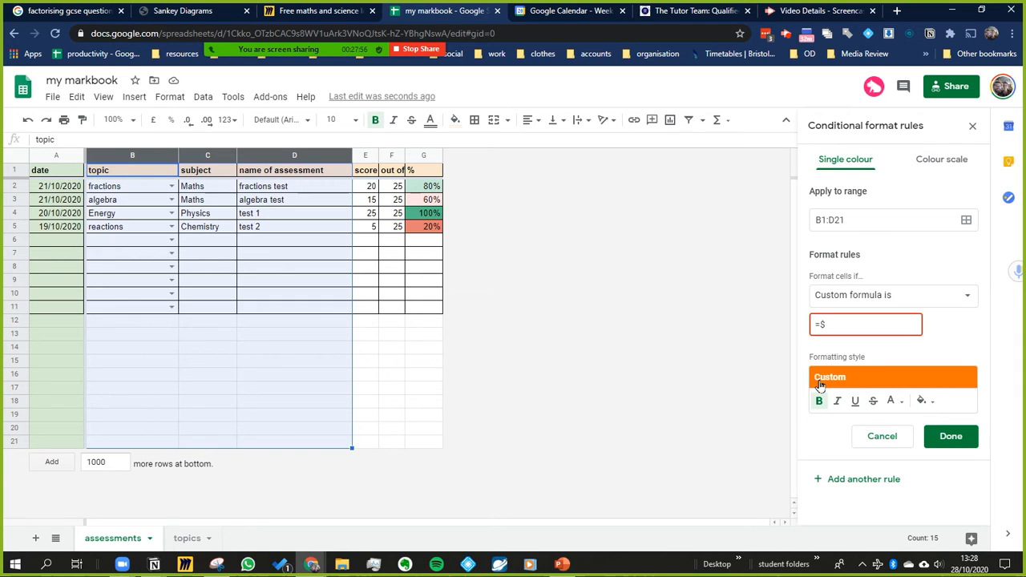
pyautogui.write('C')
pyautogui.write('=')
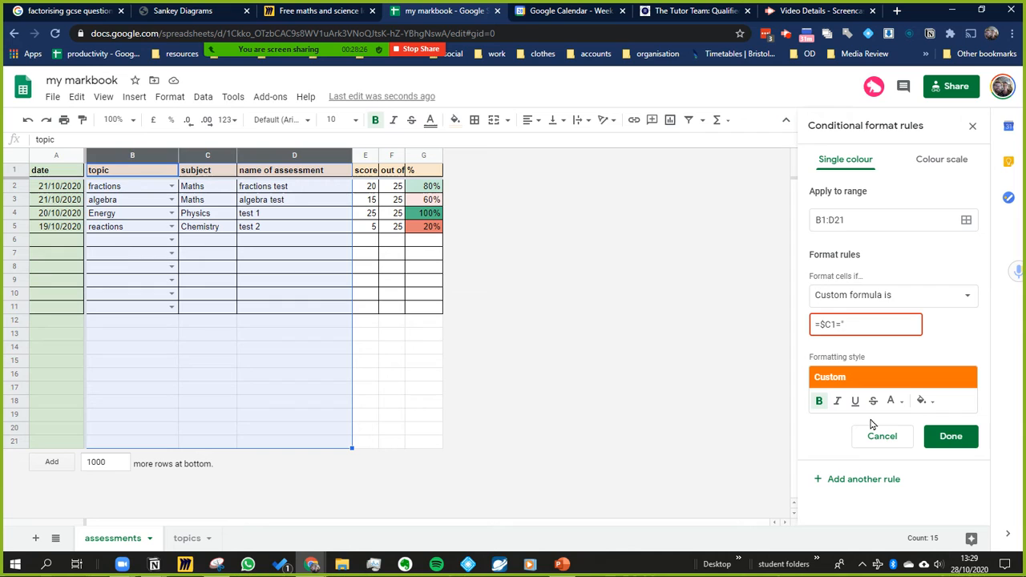
pyautogui.write('ch')
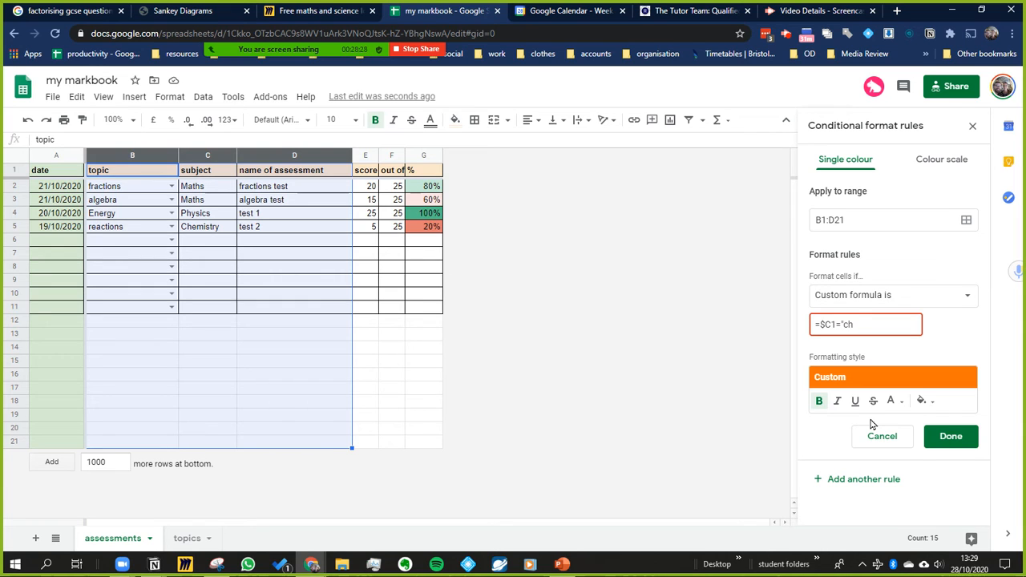
pyautogui.write('emistry"')
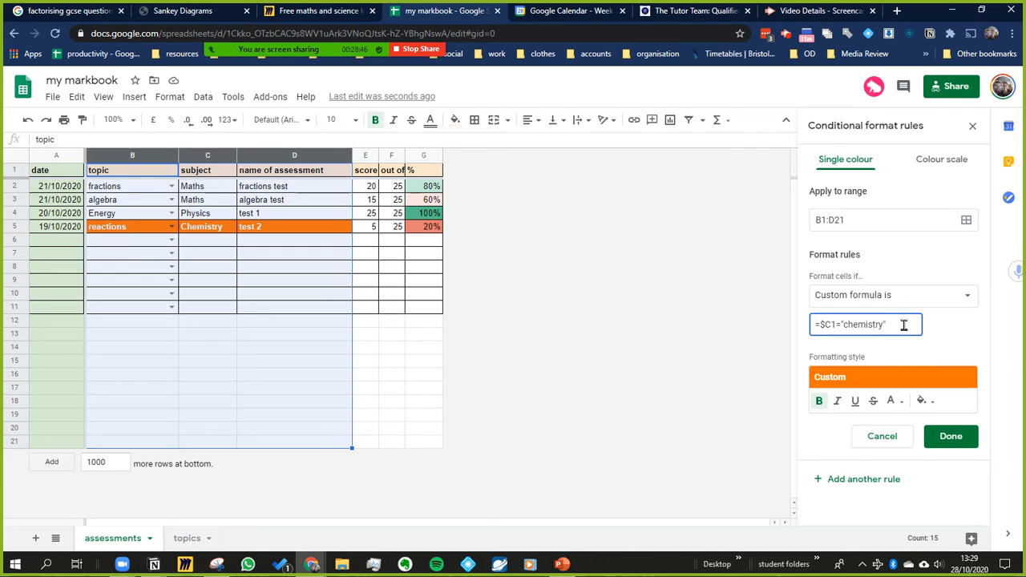
# Step: Copy the chemistry rule's formula and save the rule
pyautogui.moveTo(904, 324); pyautogui.dragTo(811, 324)
pyautogui.hotkey('ctrl', 'c')
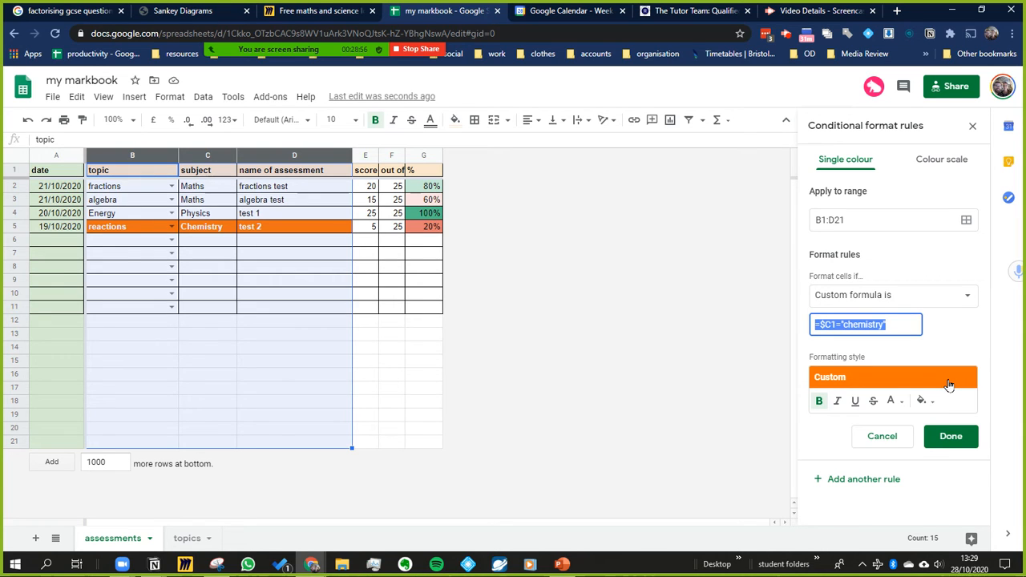
pyautogui.click(960, 443)
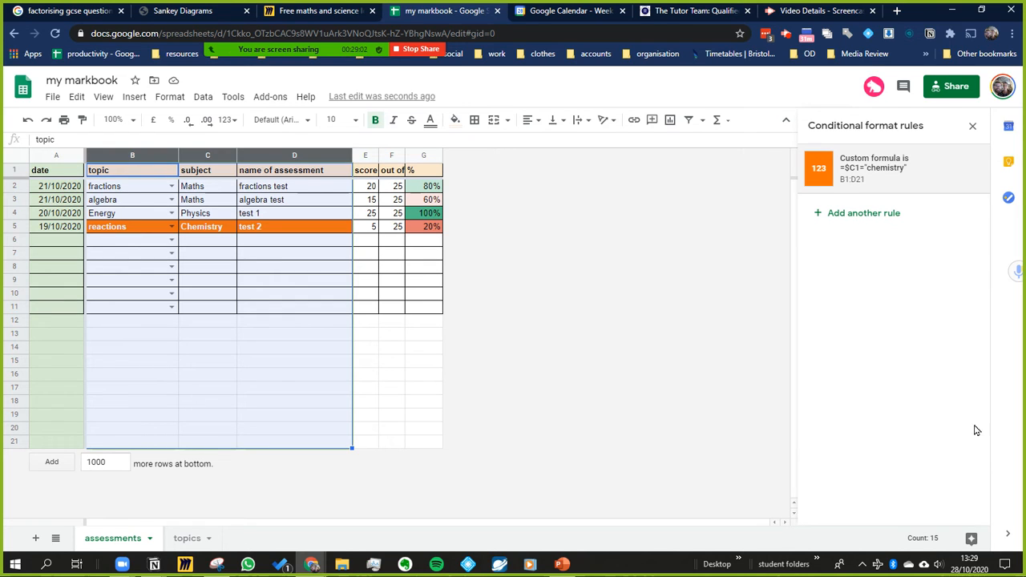
# Step: Add another rule for B1:D21 with a custom formula condition and paste the copied chemistry formula into it
pyautogui.click(877, 213)
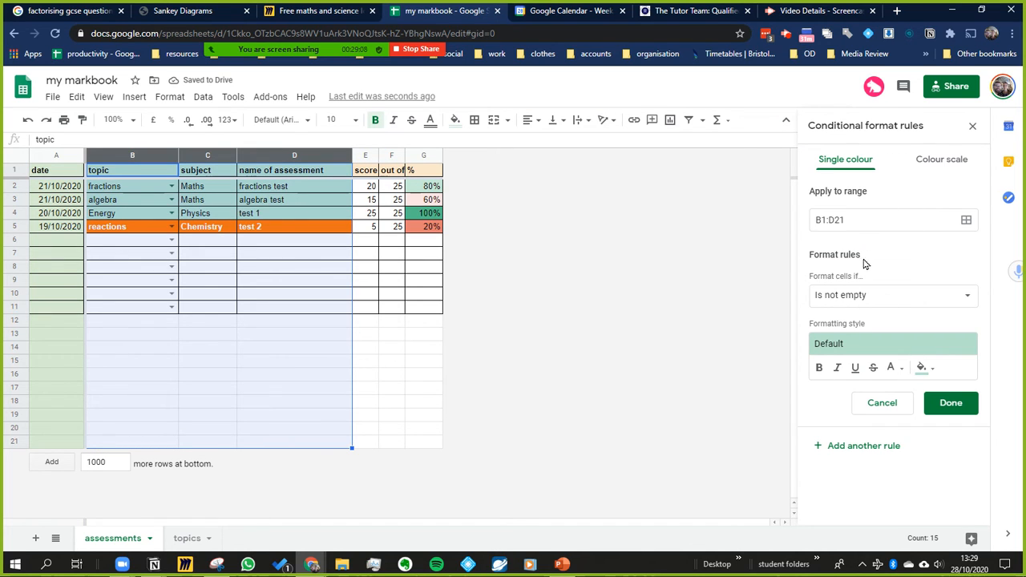
pyautogui.click(900, 303)
pyautogui.scroll(-4, 877, 428)
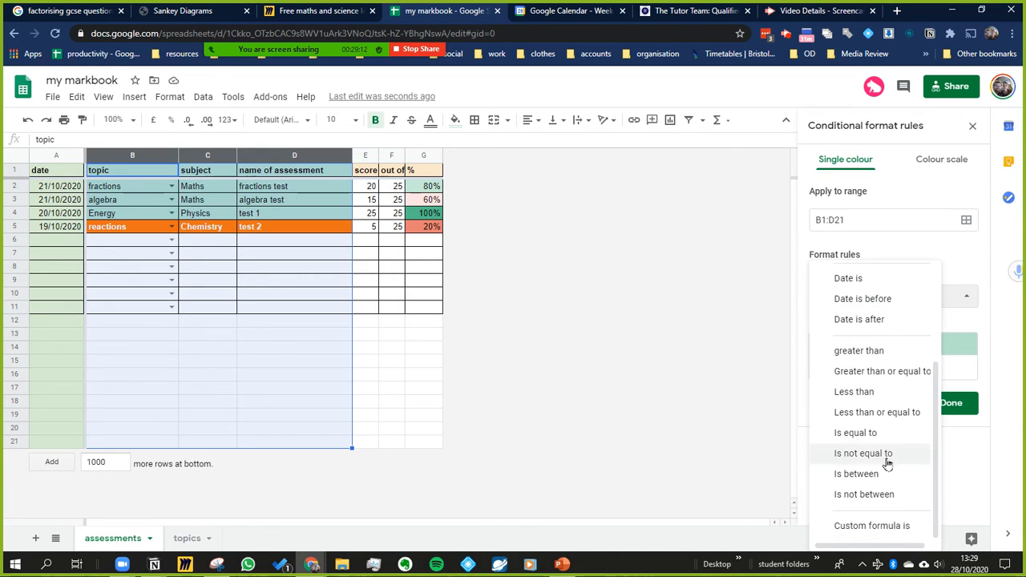
pyautogui.click(883, 527)
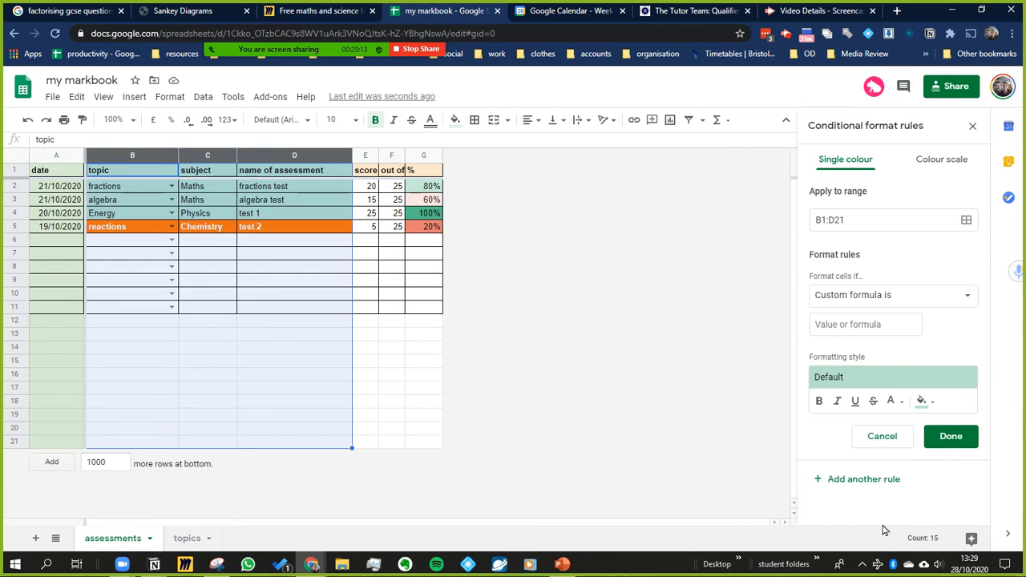
pyautogui.click(872, 329)
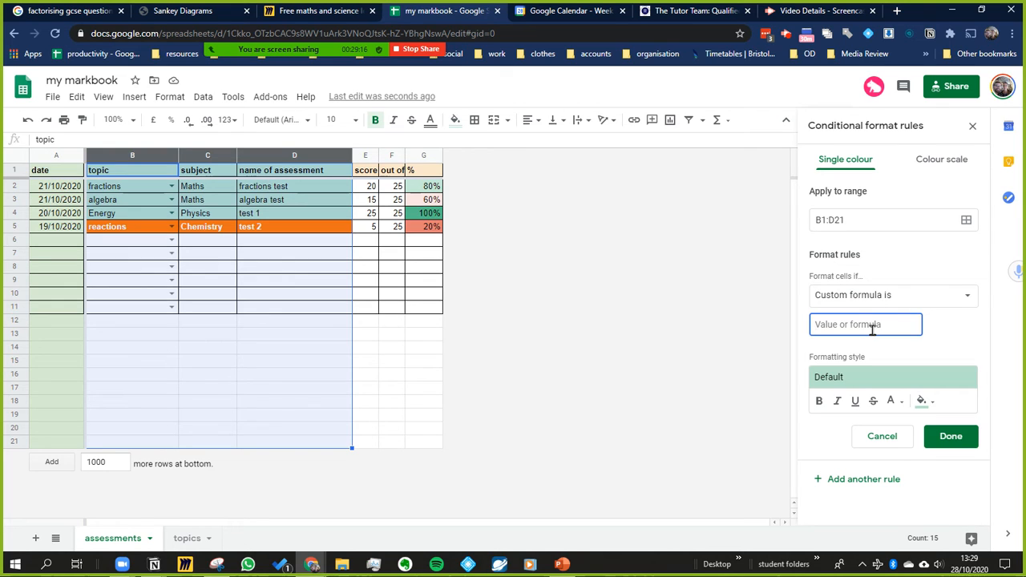
pyautogui.hotkey('ctrl', 'v')
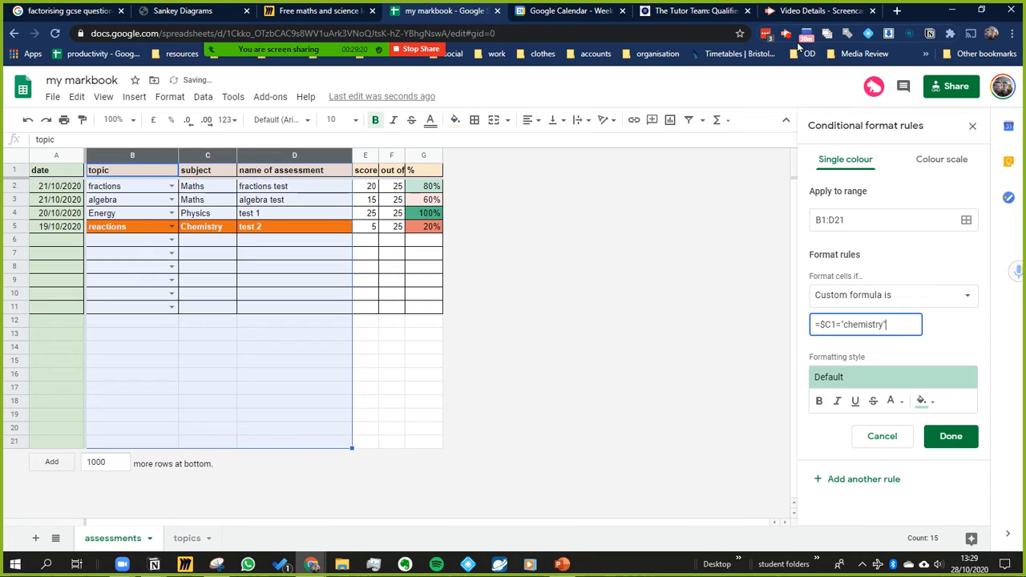
# Step: Replace the subject in the pasted formula so that it reads =$C1="physics"
pyautogui.click(884, 325)
pyautogui.press('BackSpace')
pyautogui.press('BackSpace')
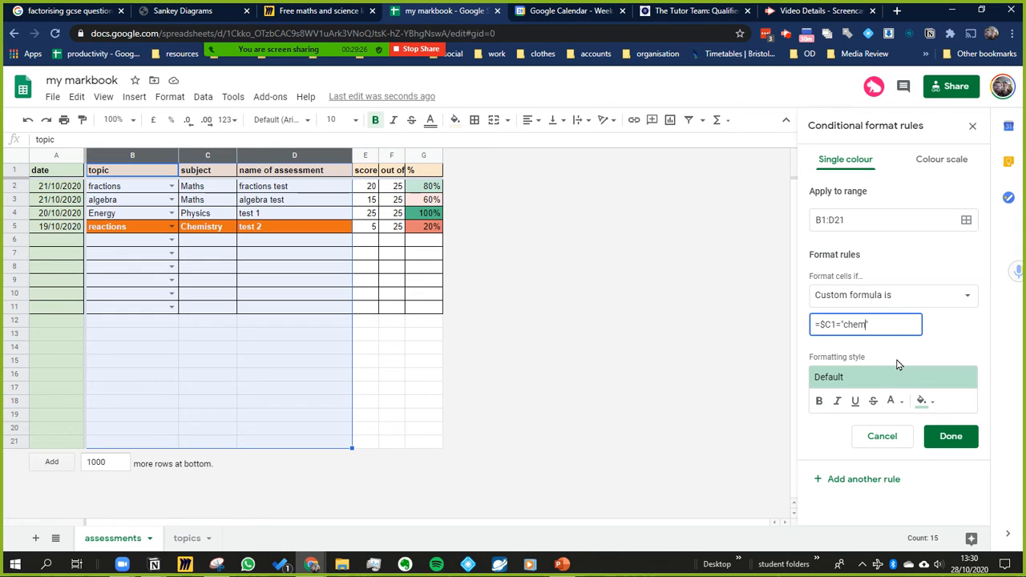
pyautogui.press('BackSpace')
pyautogui.press('BackSpace')
pyautogui.press('BackSpace')
pyautogui.press('BackSpace')
pyautogui.press('BackSpace')
pyautogui.press('BackSpace')
pyautogui.write('physics')
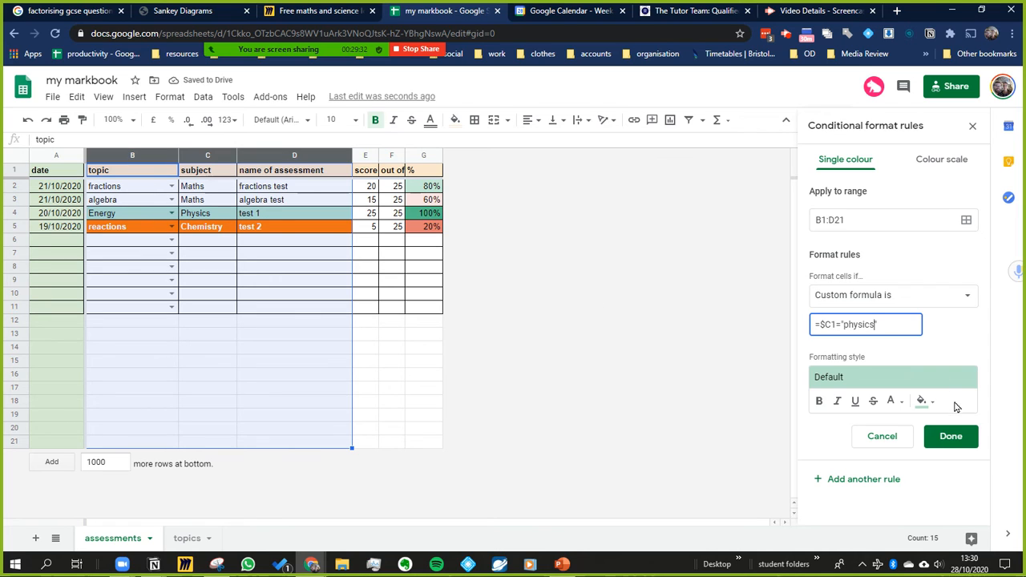
# Step: Format the physics rule with a light blue fill and bold text, and save the rule
pyautogui.click(922, 401)
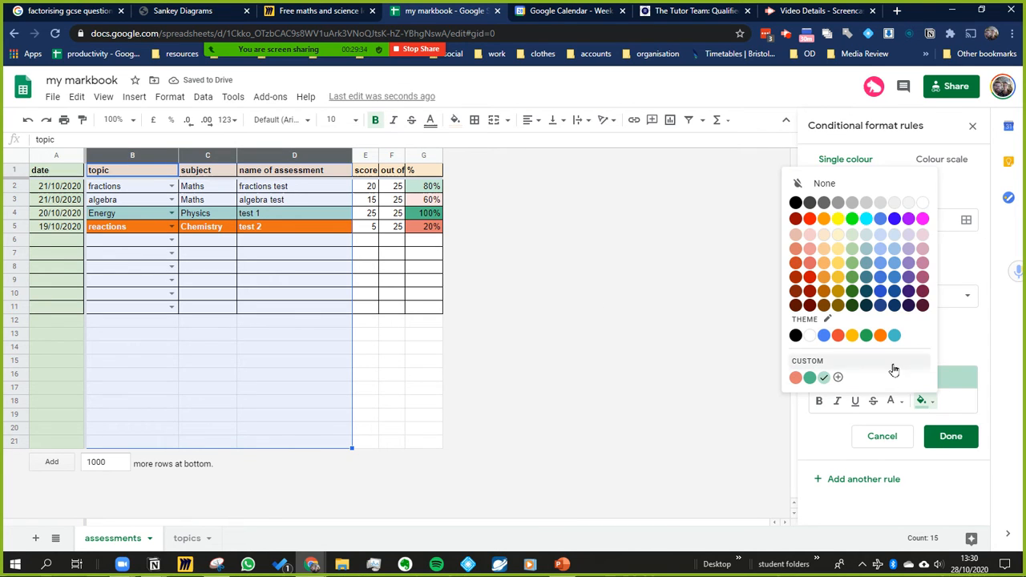
pyautogui.click(894, 249)
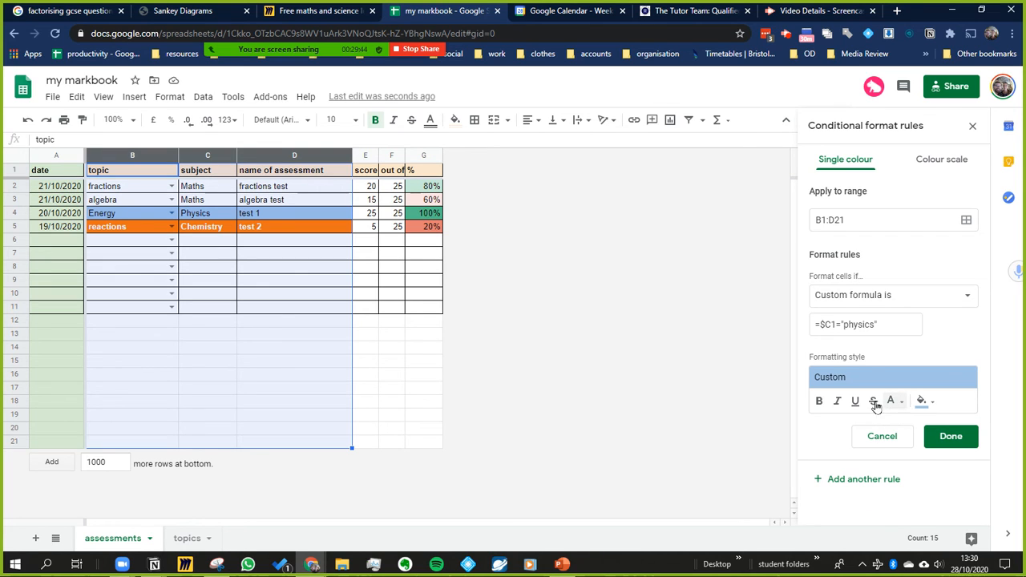
pyautogui.click(818, 400)
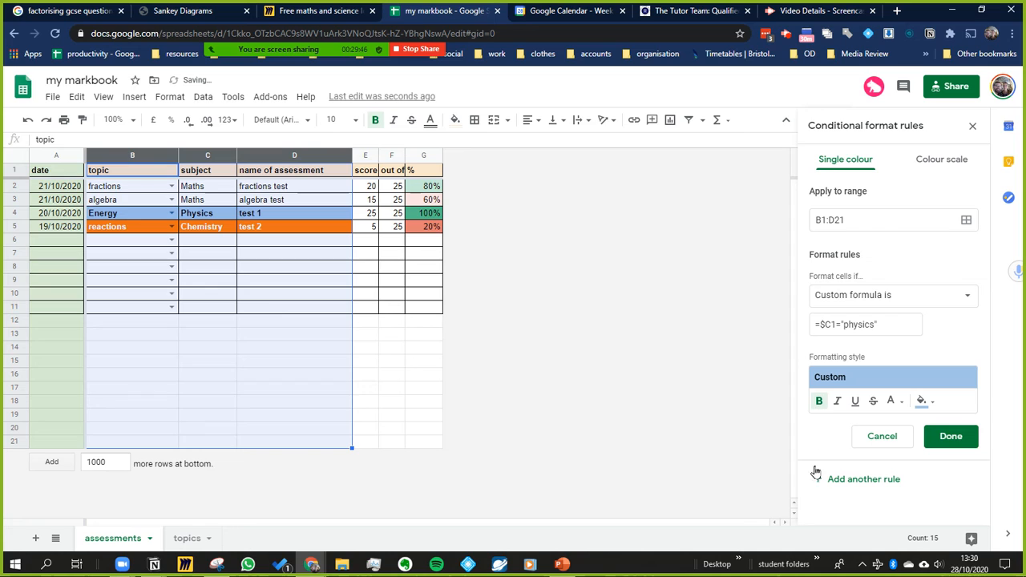
pyautogui.click(950, 436)
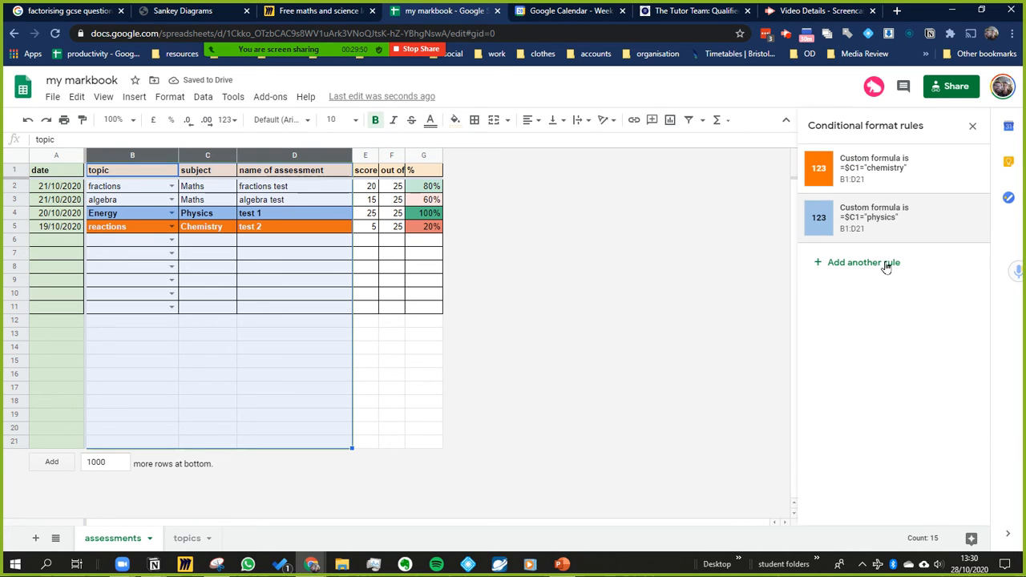
# Step: Add another rule for B1:D21 with a custom formula condition and paste in the formula =$C1="chemistry"
pyautogui.click(884, 264)
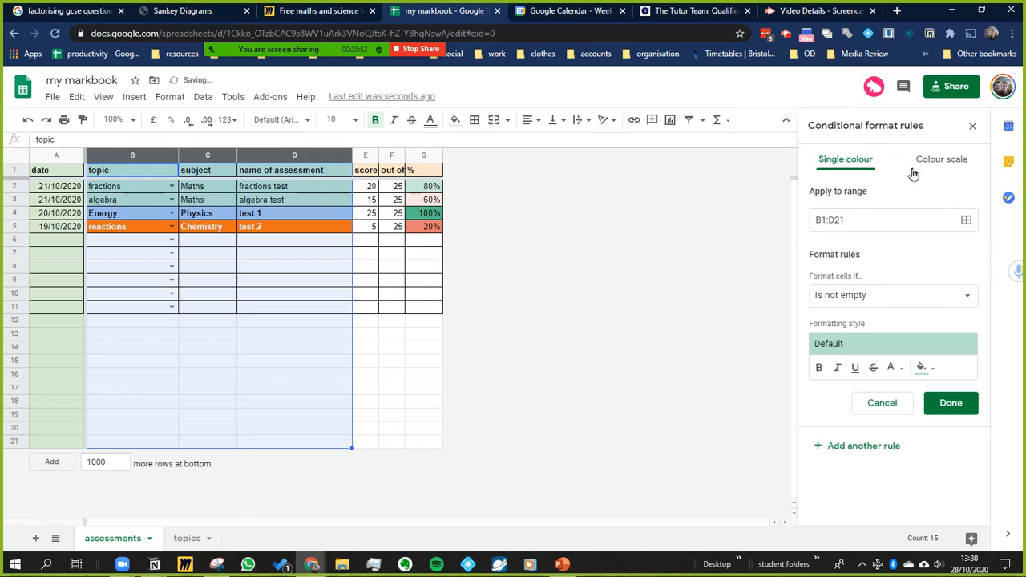
pyautogui.click(898, 298)
pyautogui.scroll(-2, 896, 449)
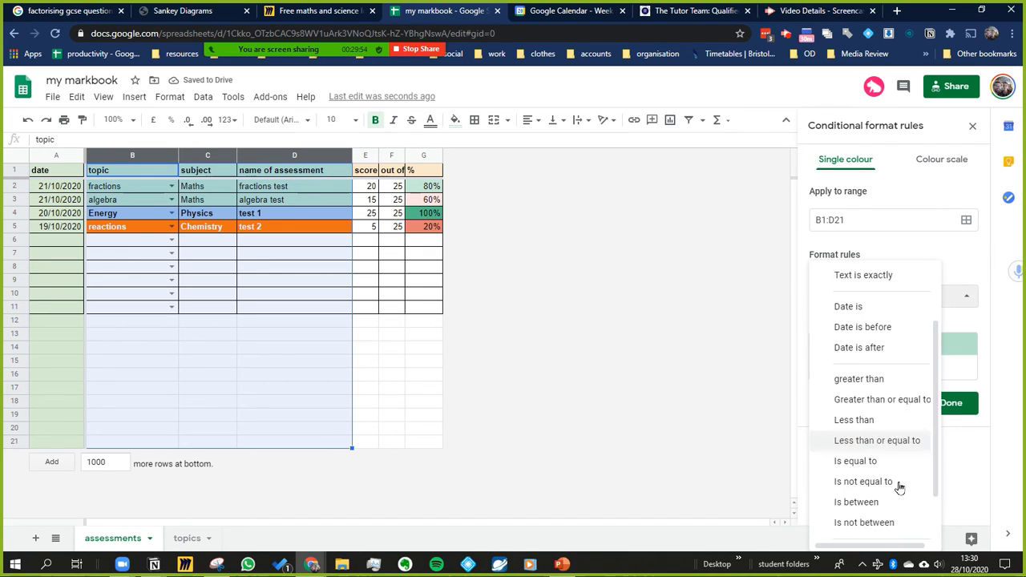
pyautogui.scroll(-1, 897, 489)
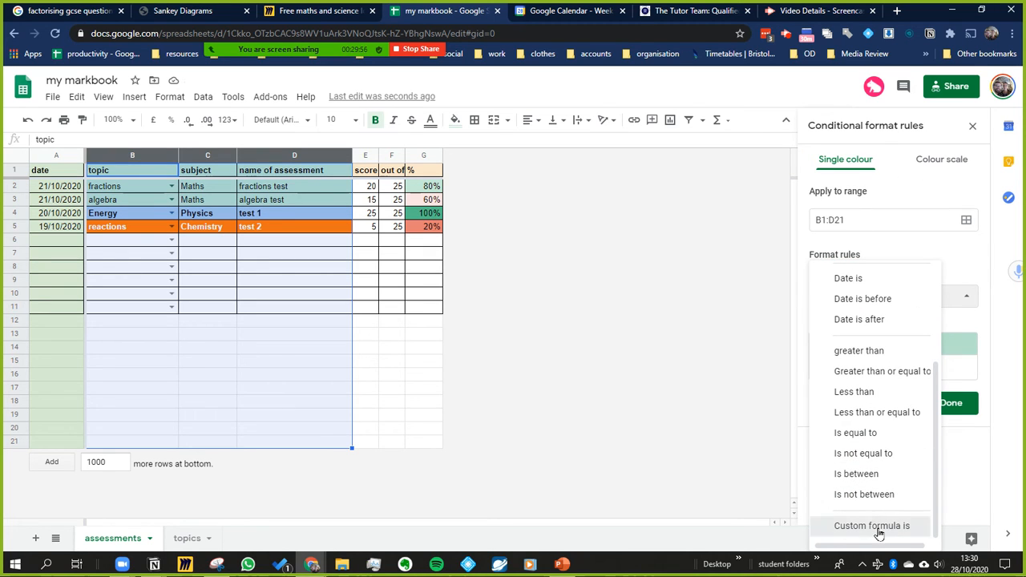
pyautogui.click(878, 529)
pyautogui.click(887, 325)
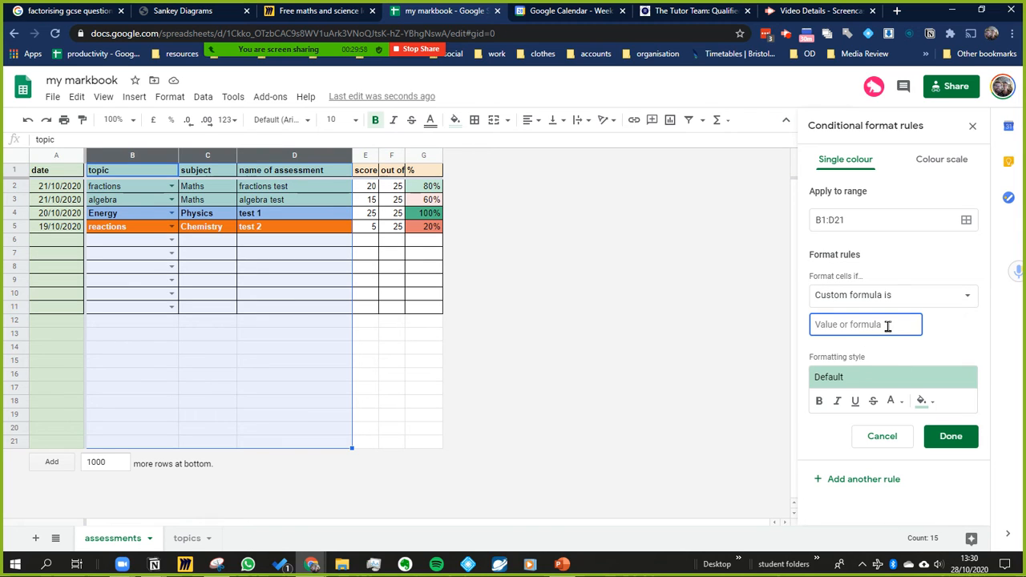
pyautogui.hotkey('ctrl', 'v')
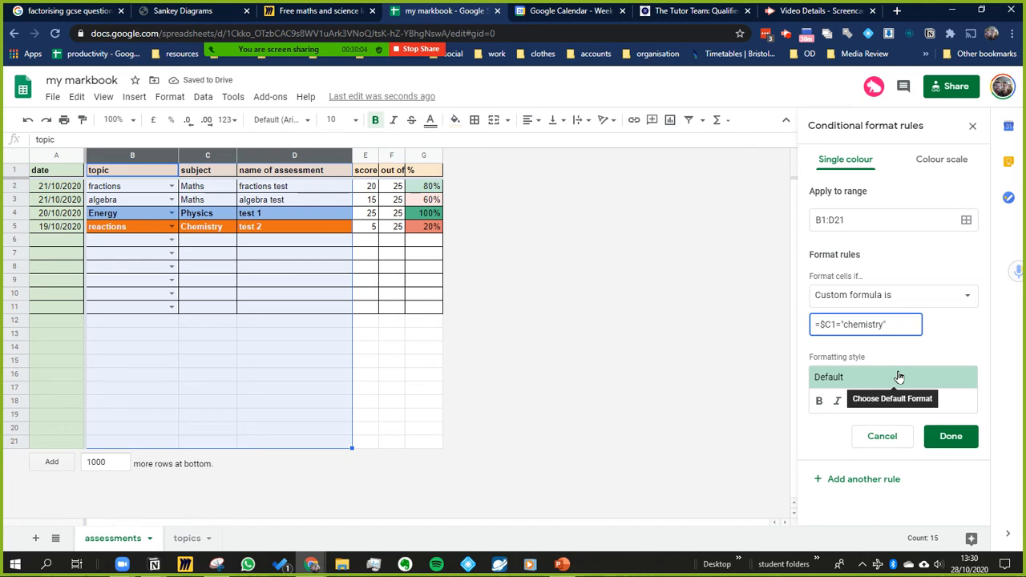
# Step: Change the subject in the new rule's formula so that it reads =$C1="maths", and dismiss the meeting time-limit notice
pyautogui.write('"')
pyautogui.hotkey('shift', 'Left')
pyautogui.hotkey('shift', 'Left')
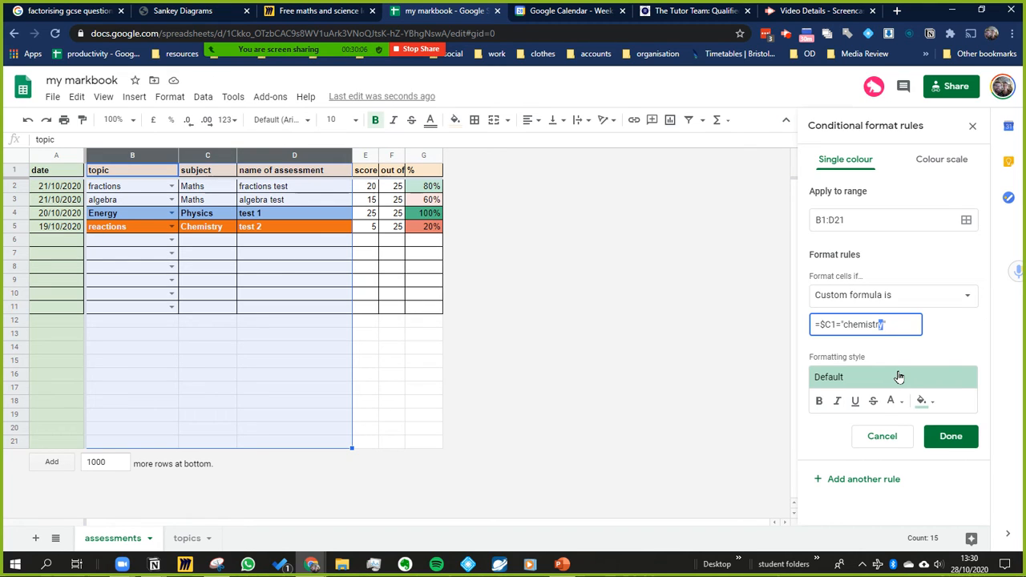
pyautogui.press('Right')
pyautogui.hotkey('ctrl', 'shift', 'Left')
pyautogui.write('maths')
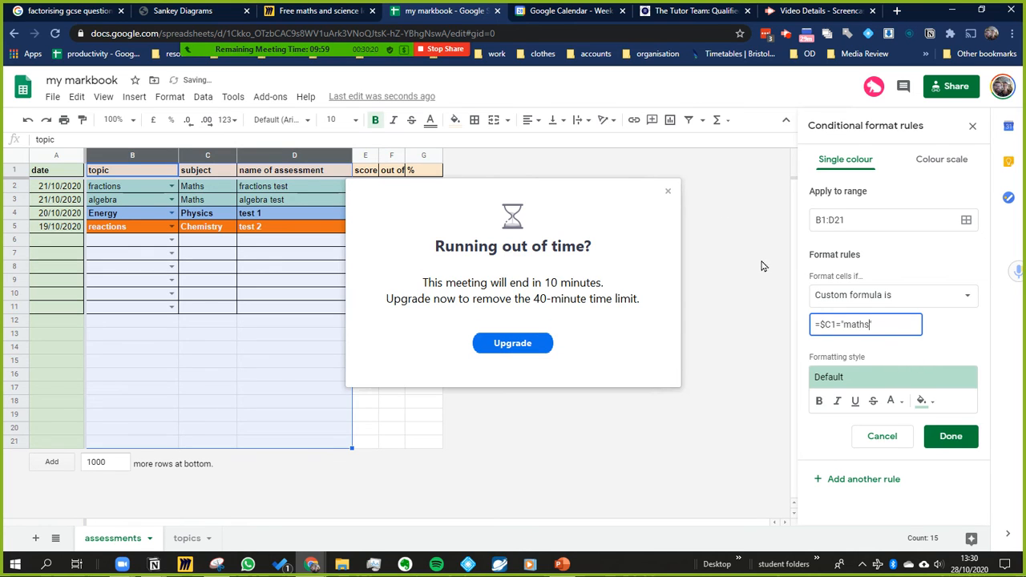
pyautogui.click(667, 192)
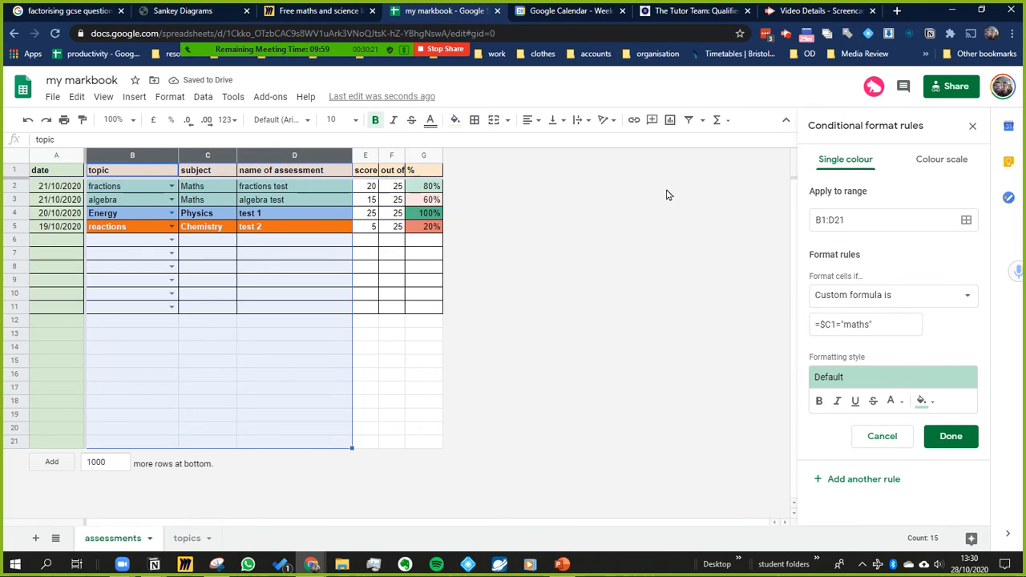
# Step: Format the maths rule with a strong blue fill and bold white text, and save the rule
pyautogui.click(925, 402)
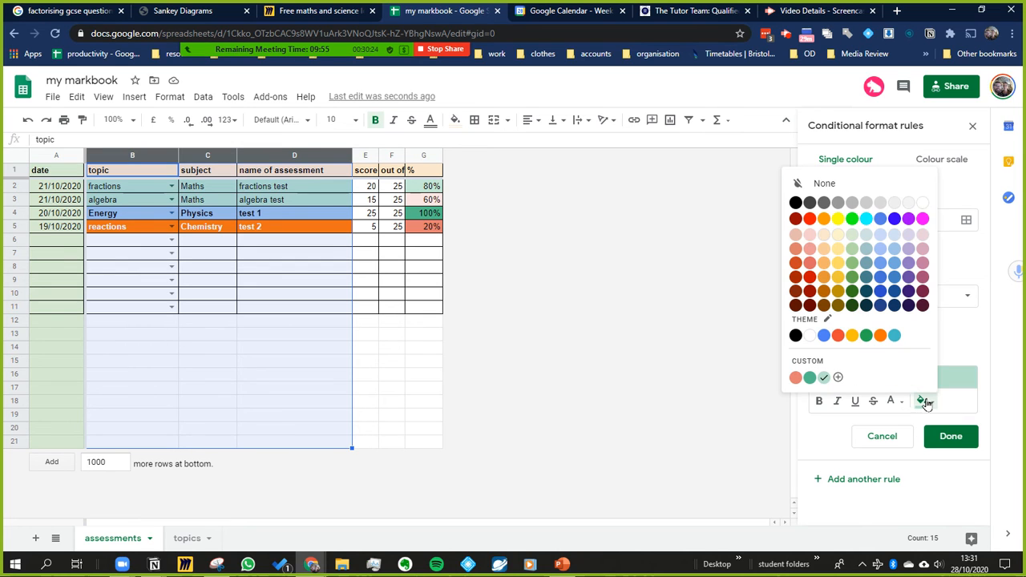
pyautogui.click(881, 278)
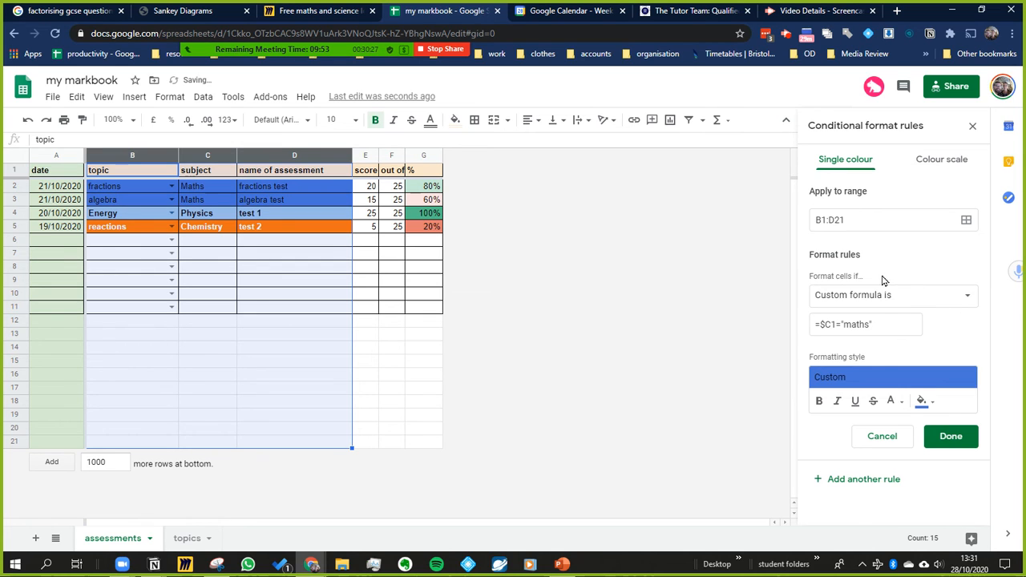
pyautogui.click(890, 402)
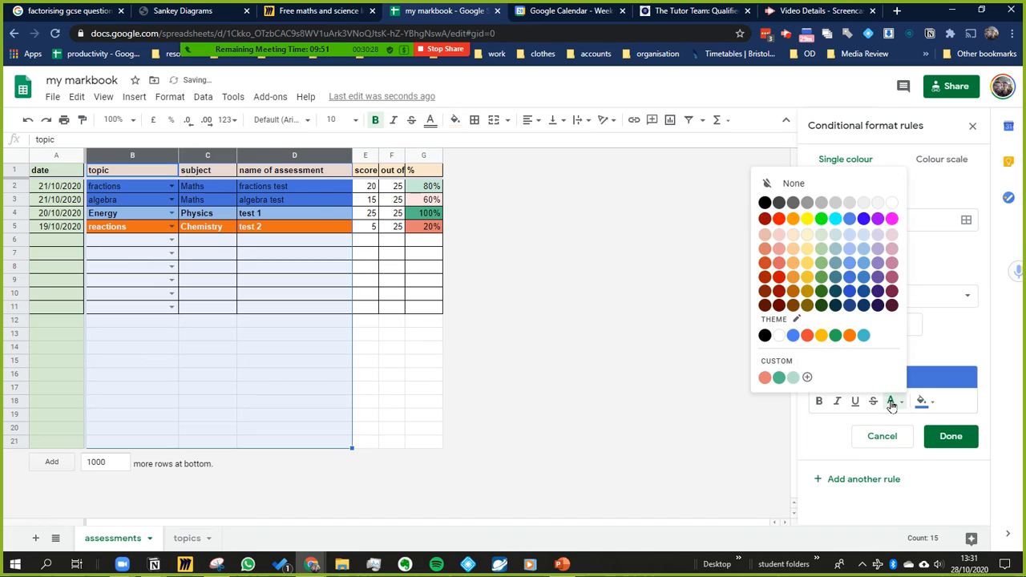
pyautogui.click(893, 203)
pyautogui.click(818, 402)
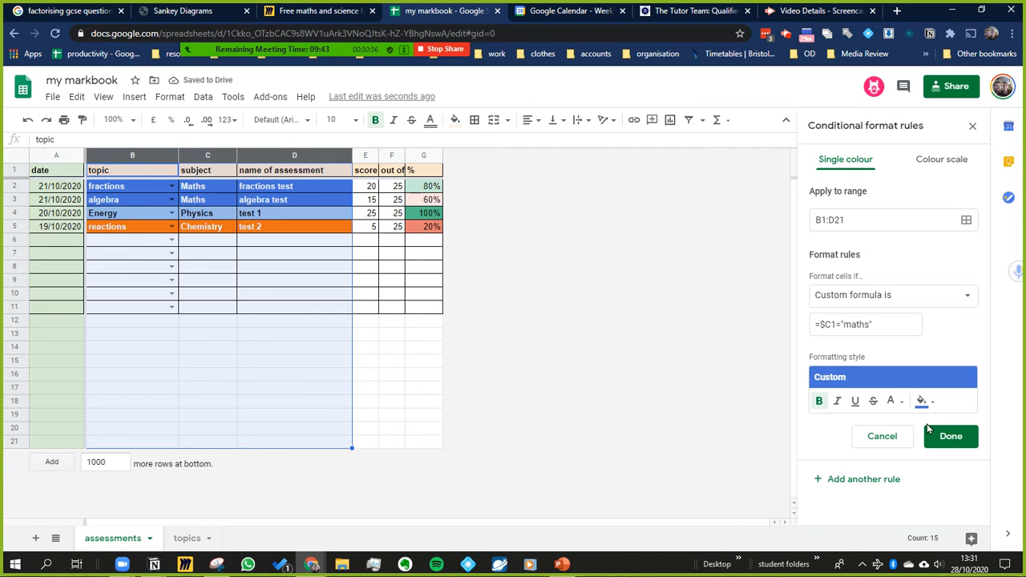
pyautogui.click(956, 437)
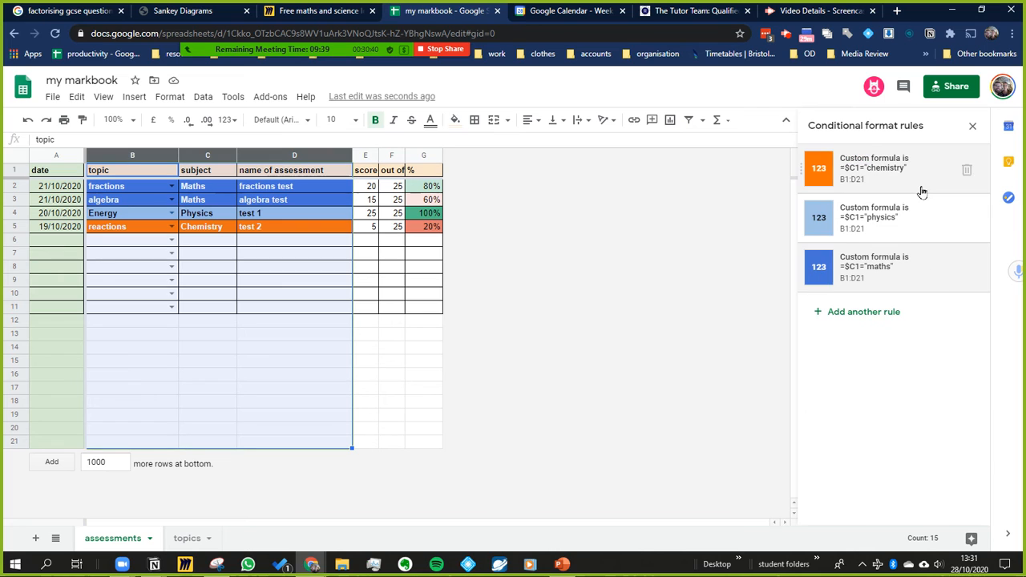
# Step: Add a fourth rule for B1:D21 that uses a custom formula, starting from the copied =$C1="chemistry"
pyautogui.click(866, 315)
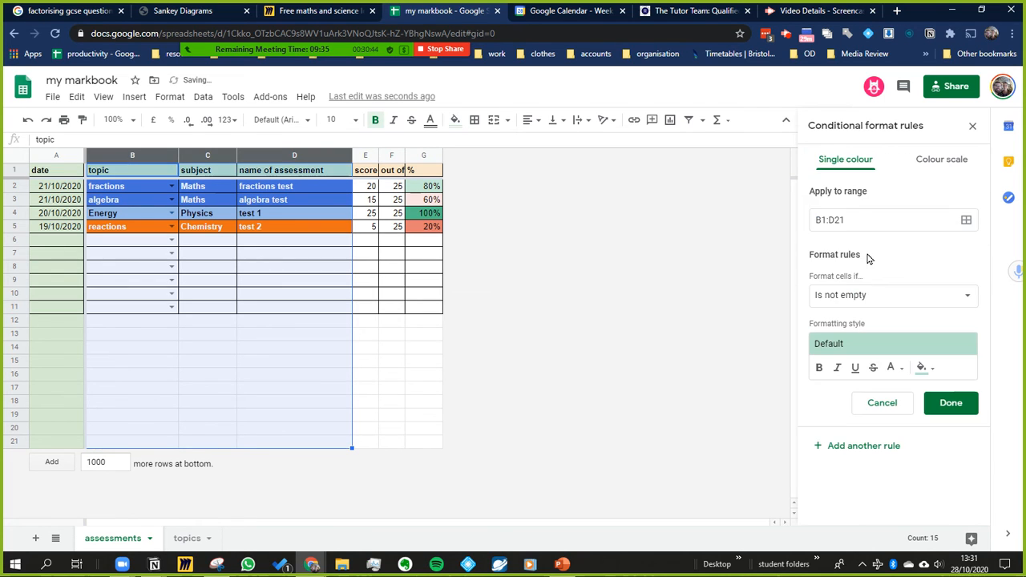
pyautogui.click(900, 296)
pyautogui.scroll(-2, 878, 517)
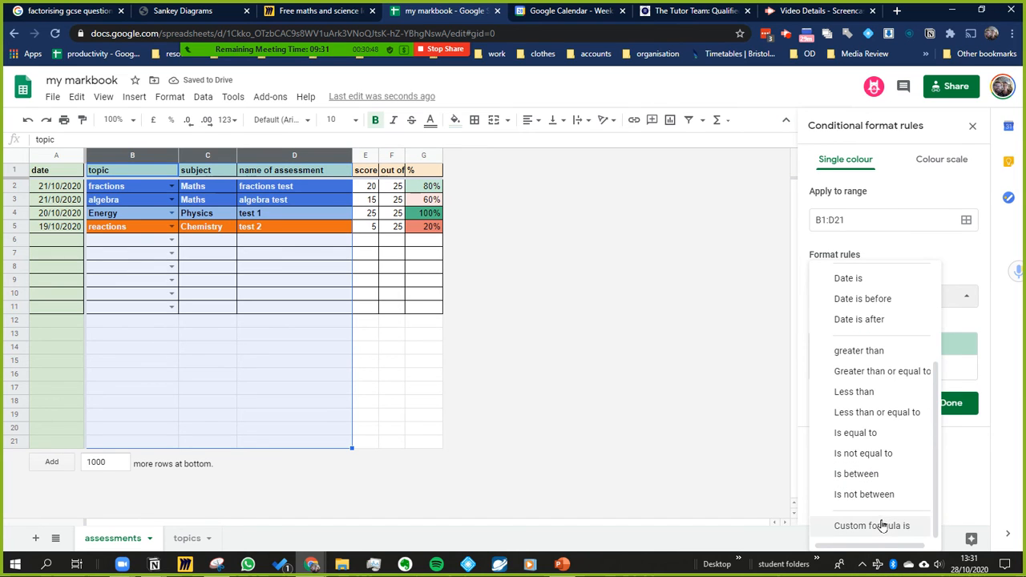
pyautogui.click(880, 525)
pyautogui.click(880, 326)
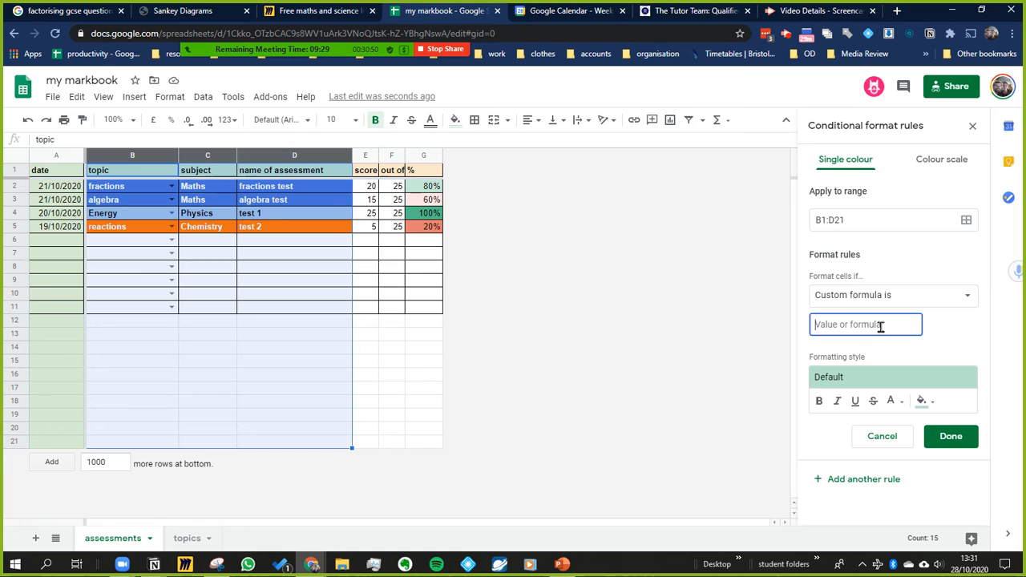
pyautogui.write('=$C1="chemistry')
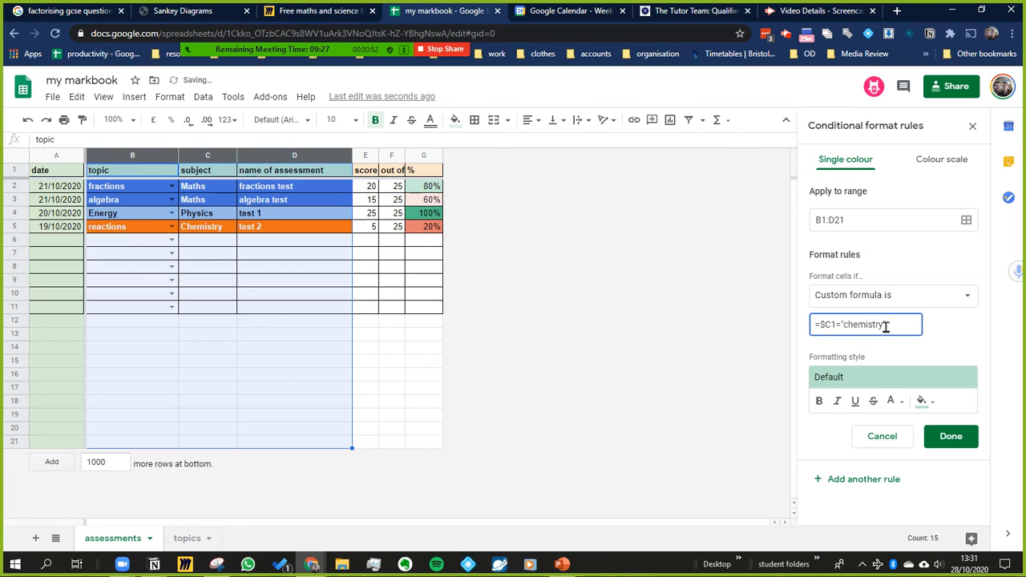
# Step: Replace the subject in the fourth rule's formula so that it reads =$C1="Biology"
pyautogui.write('"')
pyautogui.press('Left')
pyautogui.hotkey('shift', 'Left')
pyautogui.hotkey('shift', 'Left')
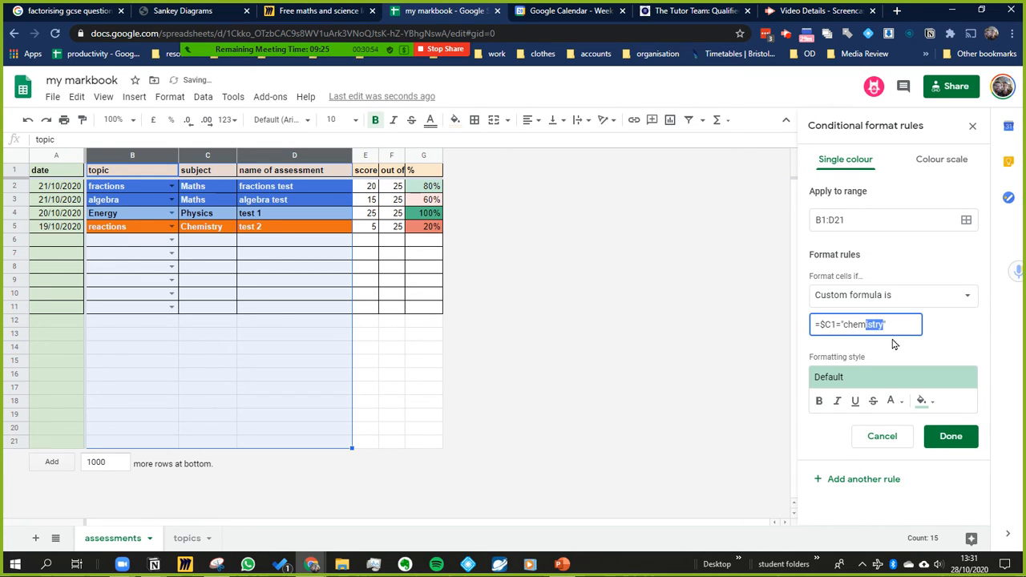
pyautogui.hotkey('shift', 'Left')
pyautogui.hotkey('shift', 'Left')
pyautogui.hotkey('shift', 'Left')
pyautogui.hotkey('shift', 'Left')
pyautogui.write('Biolog')
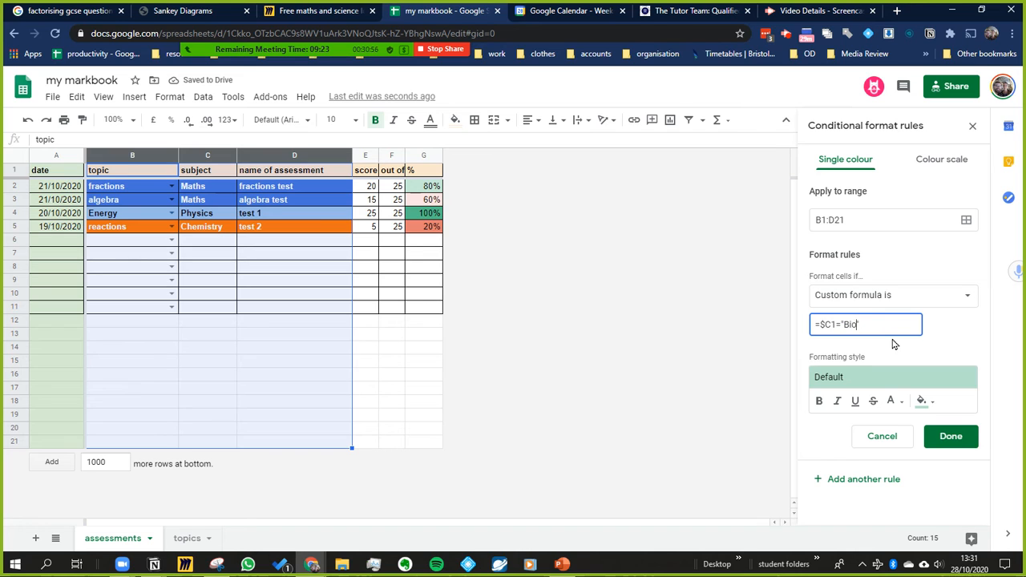
pyautogui.write('y"')
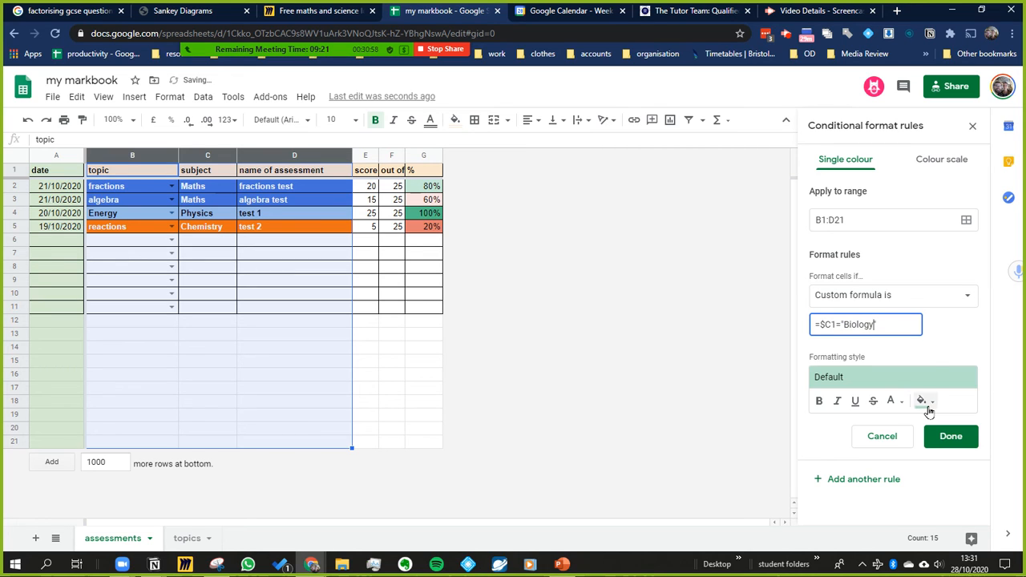
# Step: Keep the light green fill for the Biology rule and save the rule
pyautogui.click(921, 400)
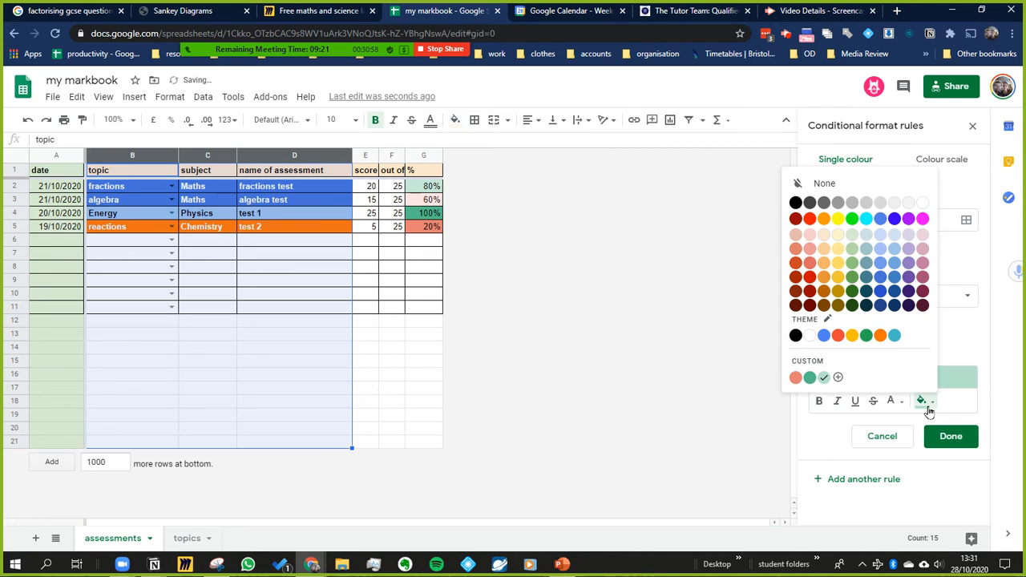
pyautogui.click(823, 378)
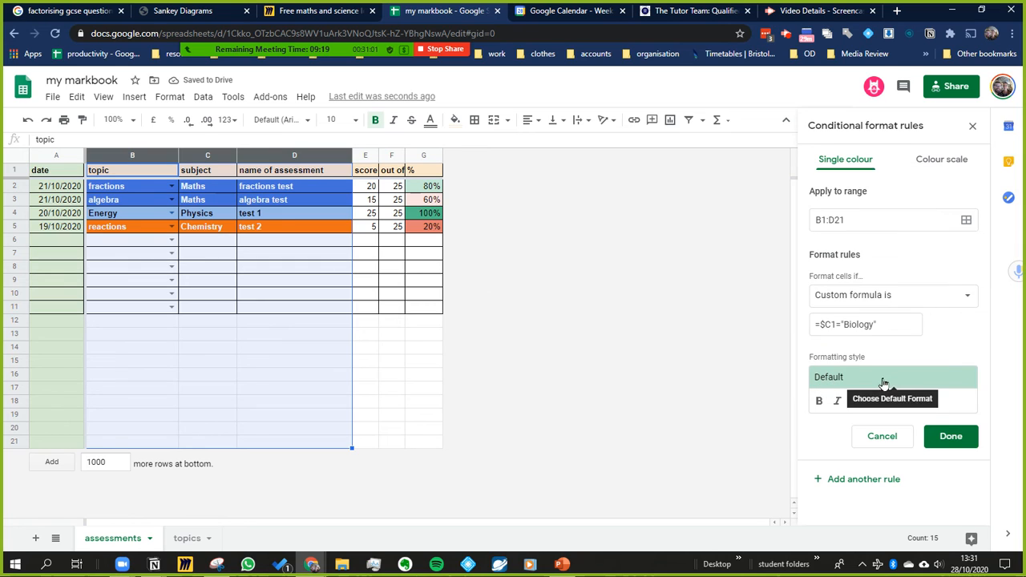
pyautogui.click(960, 437)
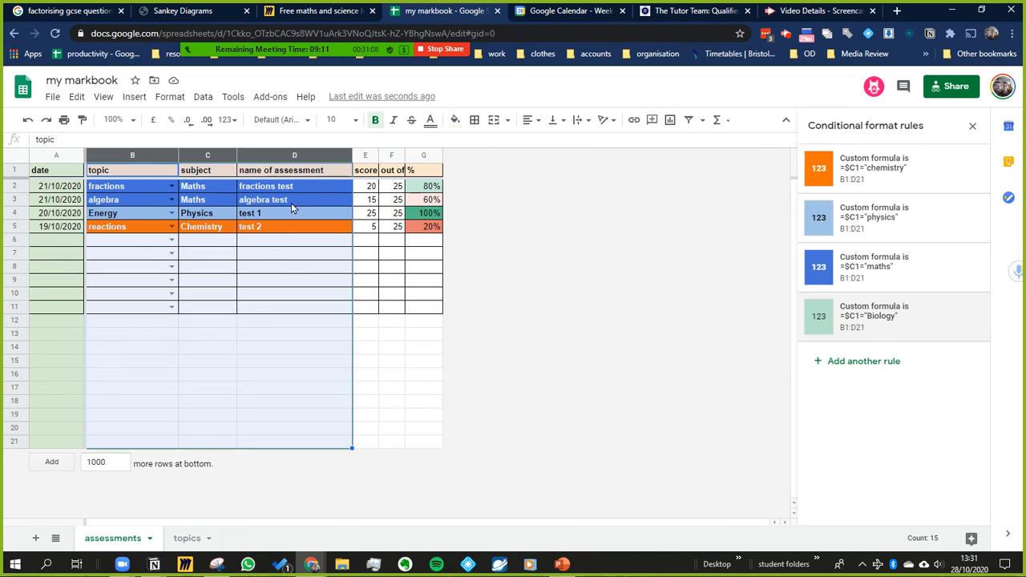
# Step: Enter Biology as the subject in C6 to test the new colour rule
pyautogui.click(287, 268)
pyautogui.click(210, 242)
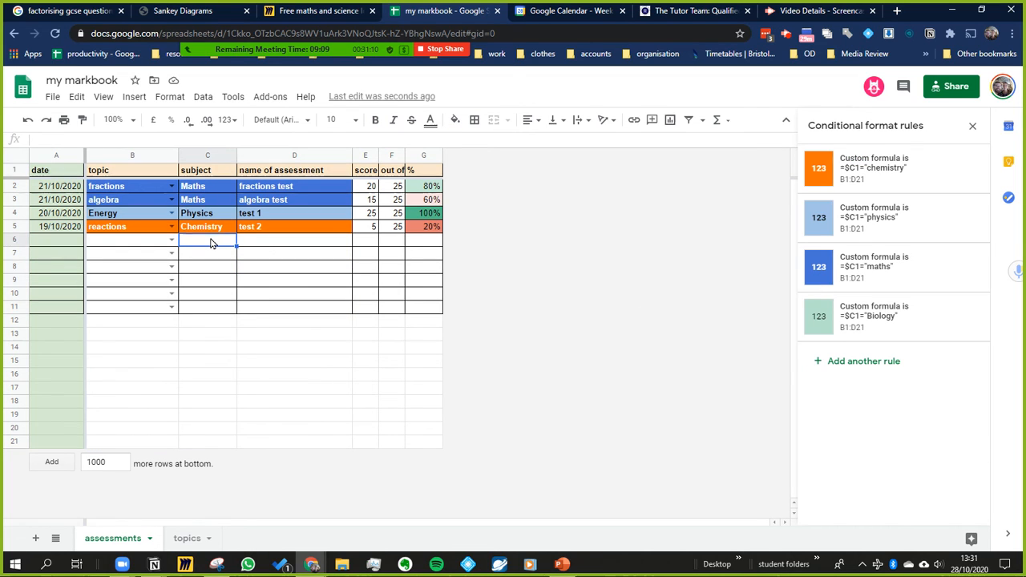
pyautogui.write('Biology')
pyautogui.press('Return')
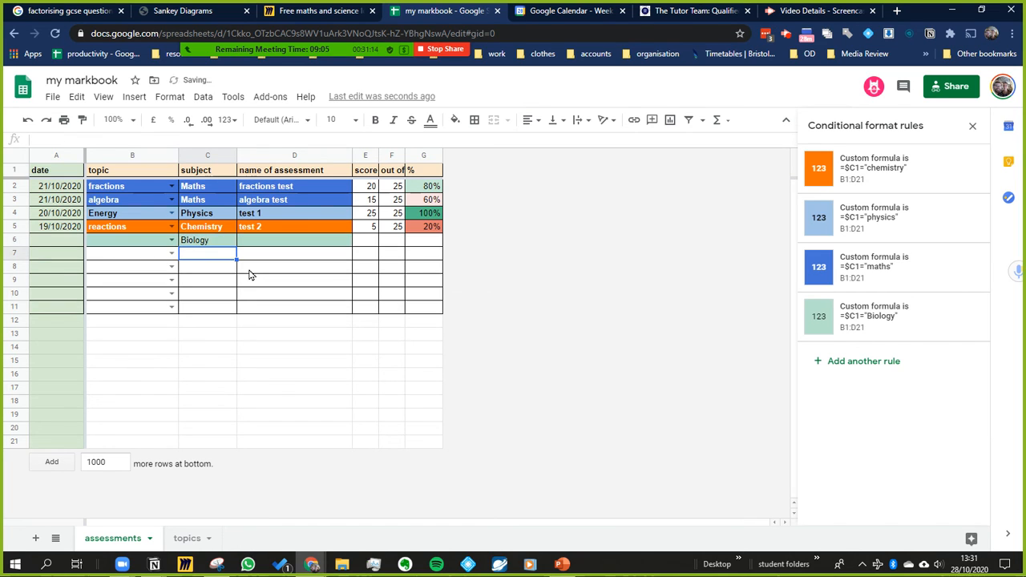
# Step: Overwrite the subject in C6 with Chemistry to test that subject's colour rule
pyautogui.press('Up')
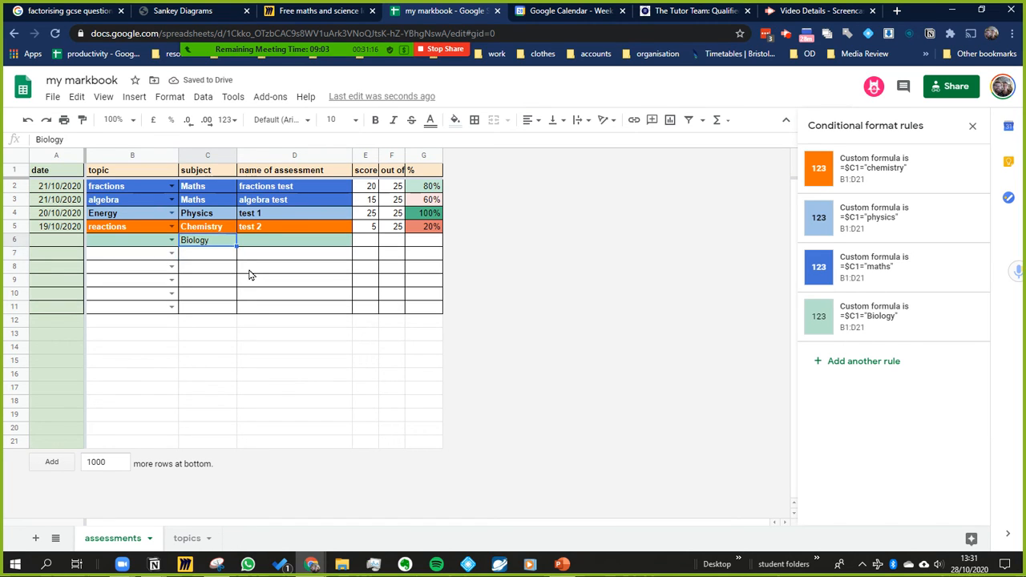
pyautogui.write('Chmei')
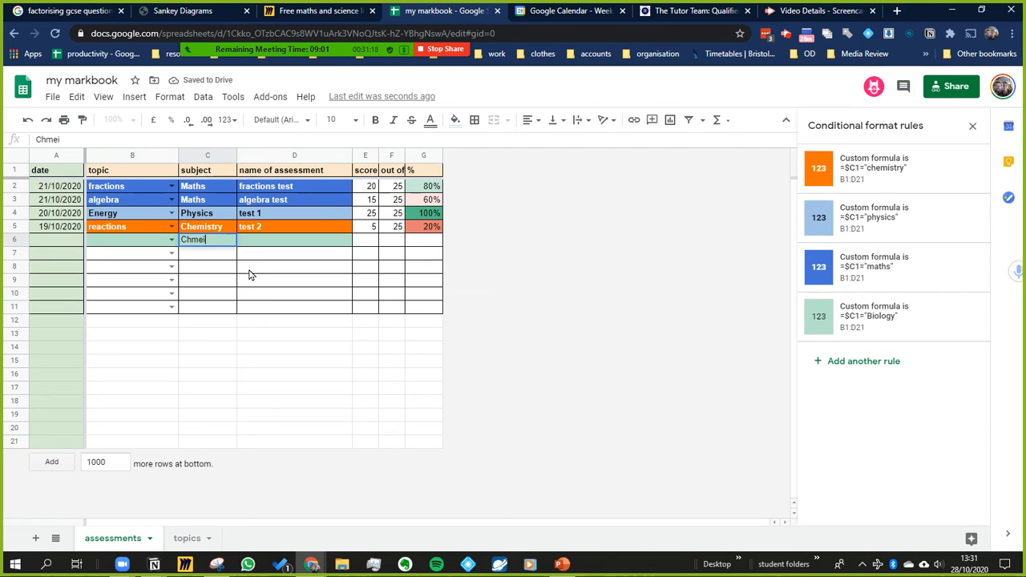
pyautogui.press('BackSpace')
pyautogui.press('BackSpace')
pyautogui.press('BackSpace')
pyautogui.write('em')
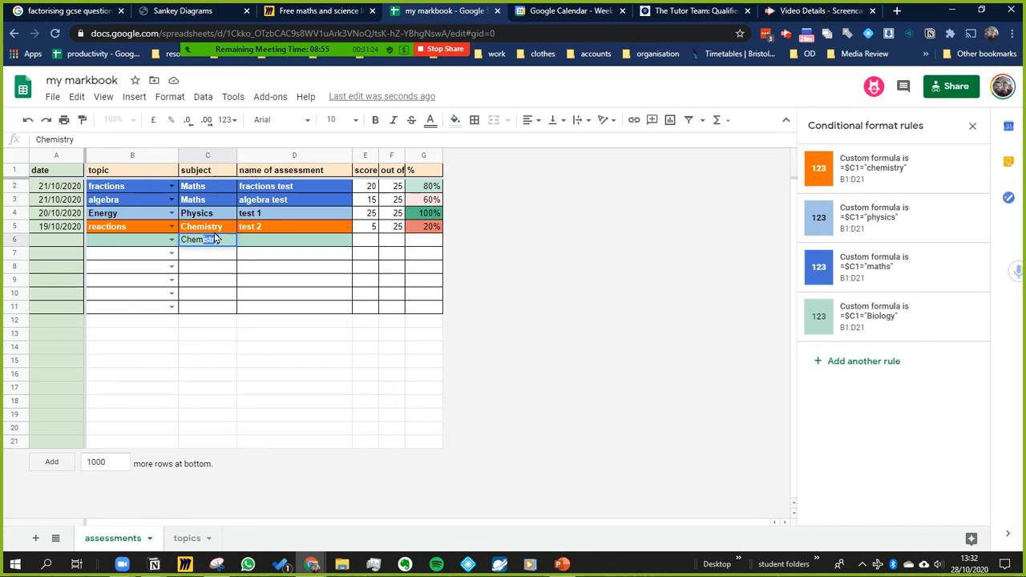
pyautogui.press('Return')
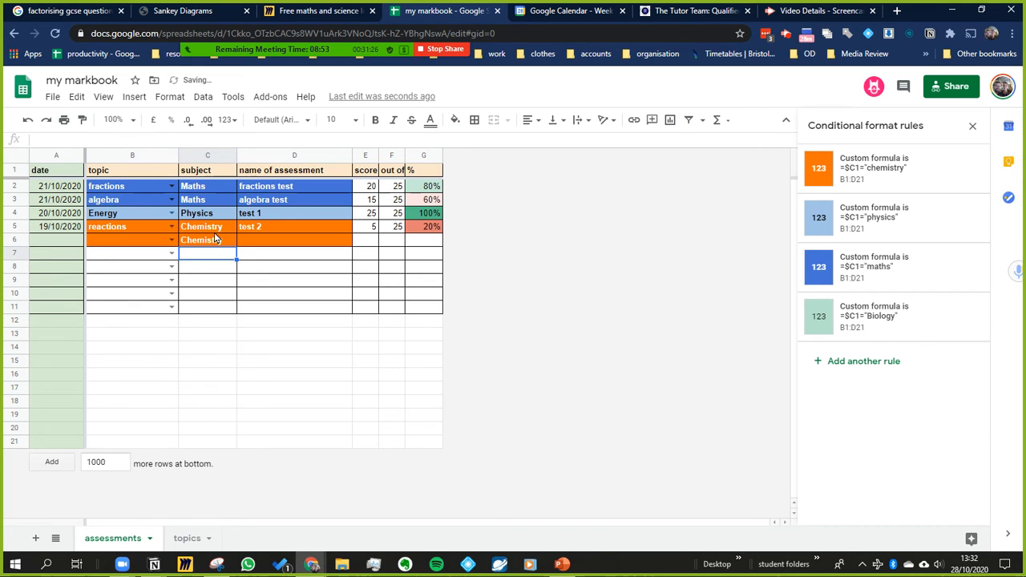
# Step: Undo both test subject entries in C6
pyautogui.hotkey('ctrl', 'z')
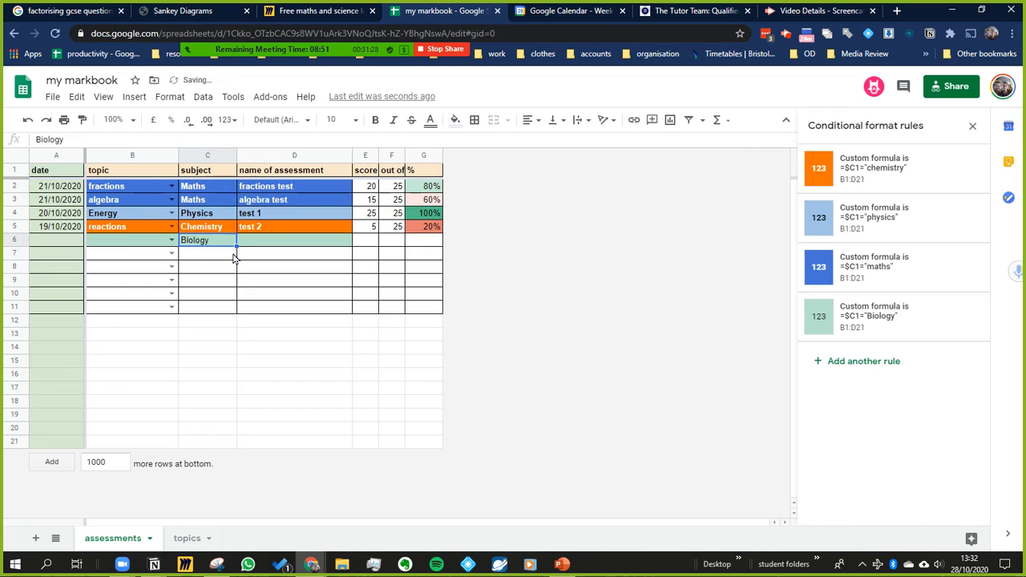
pyautogui.hotkey('ctrl', 'z')
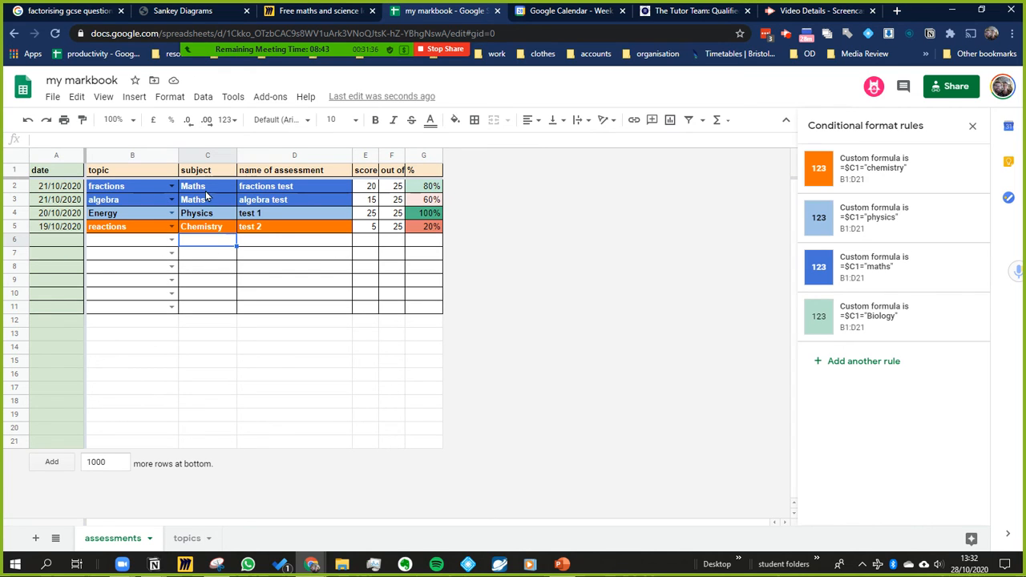
# Step: Add drop-down data validation to subject cells C2:C11 with the list items Biology, Chemistry, Physics and Maths
pyautogui.click(207, 188)
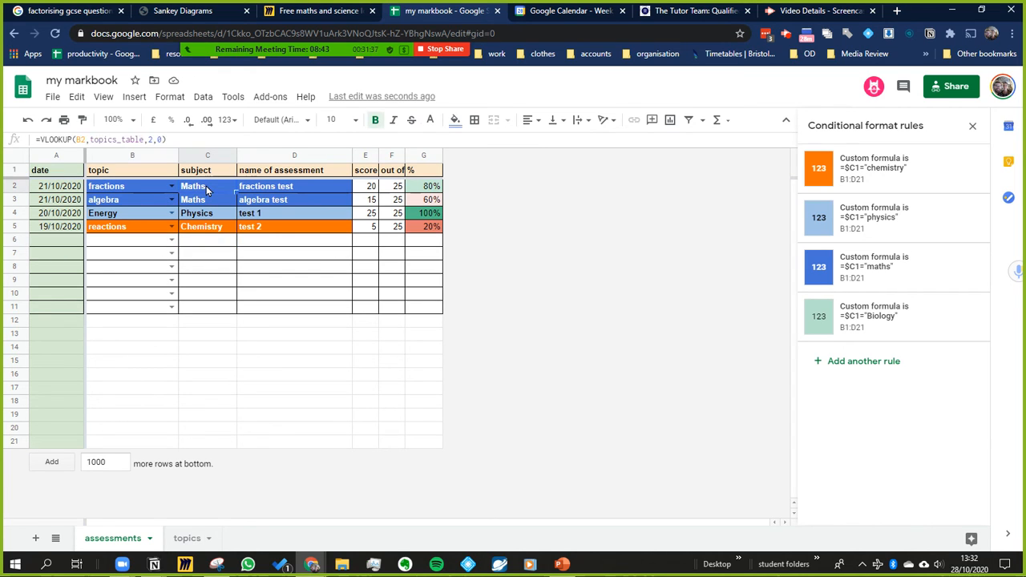
pyautogui.keyDown('shift'); pyautogui.click(216, 315); pyautogui.keyUp('shift')
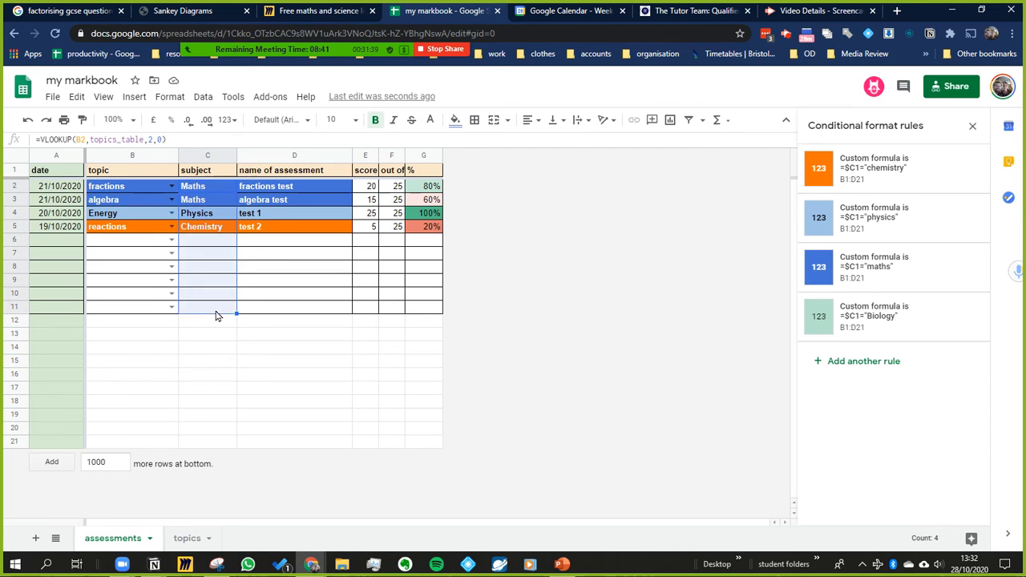
pyautogui.click(210, 102)
pyautogui.click(267, 329)
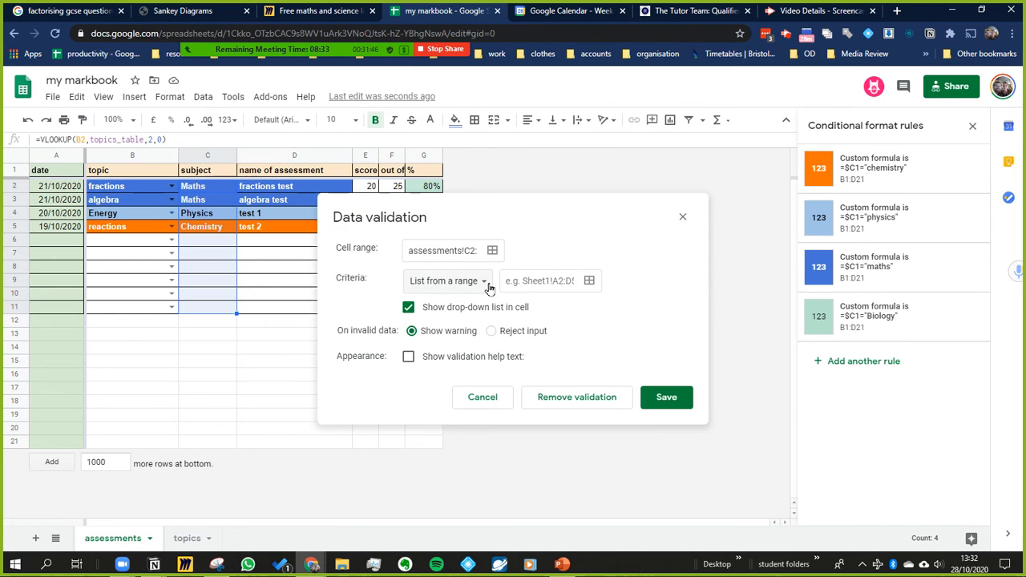
pyautogui.click(534, 281)
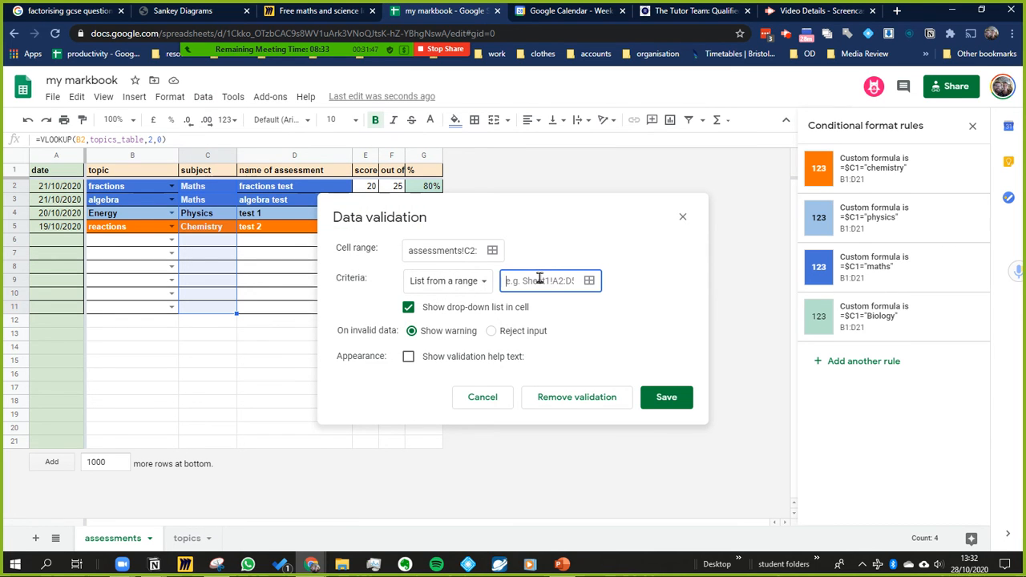
pyautogui.click(478, 281)
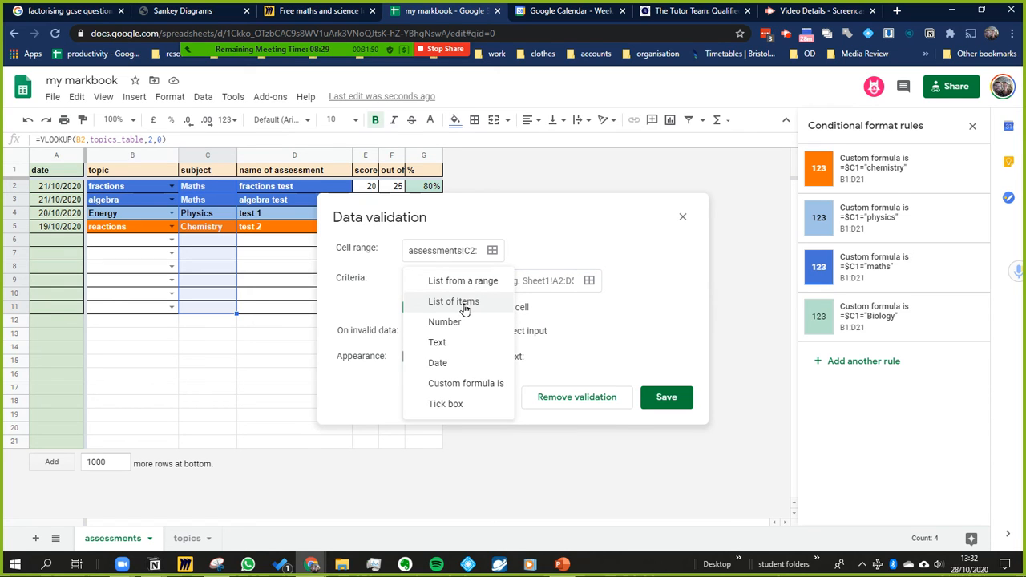
pyautogui.click(465, 305)
pyautogui.click(538, 277)
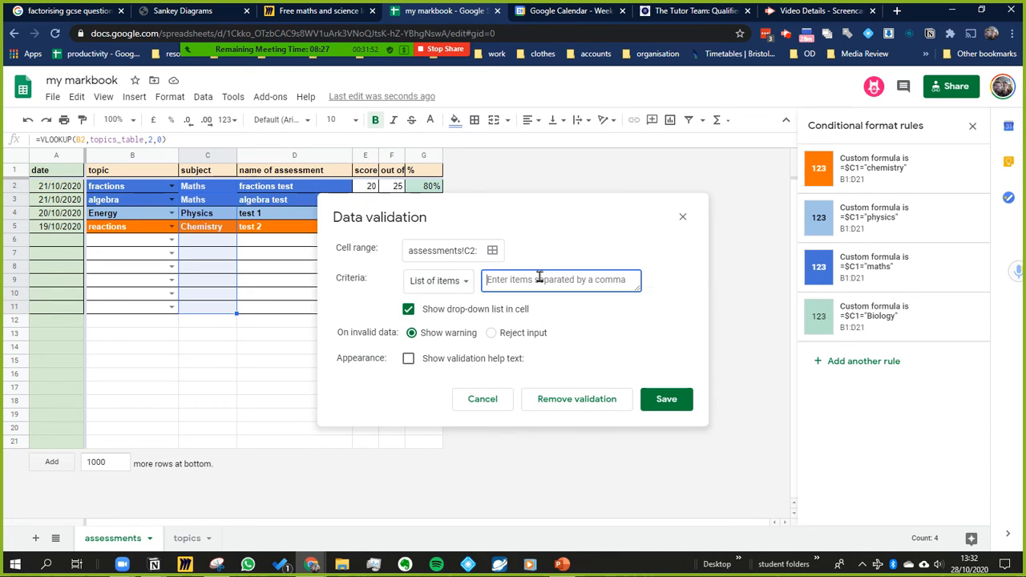
pyautogui.write('B')
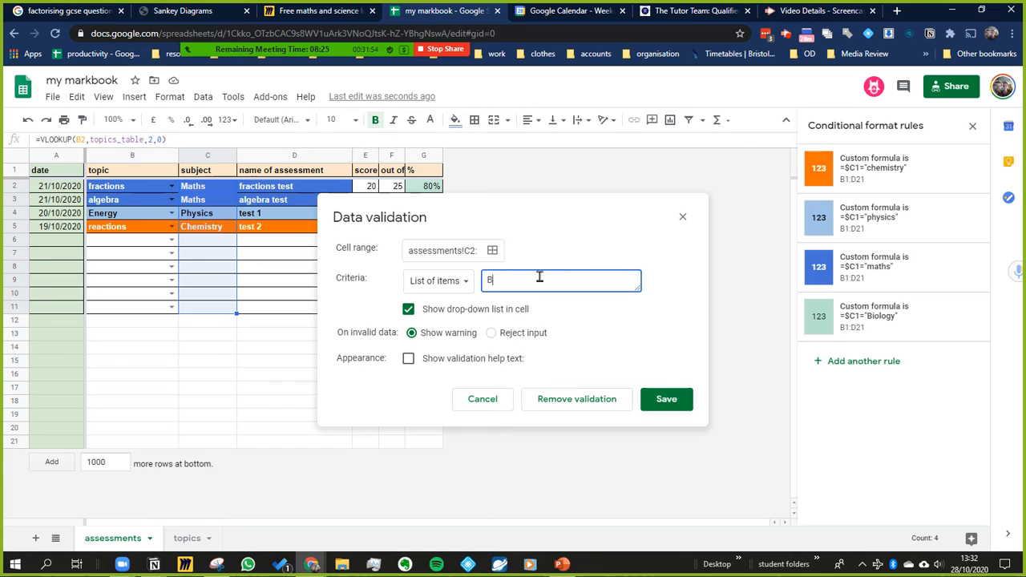
pyautogui.write('iology,Chemistry')
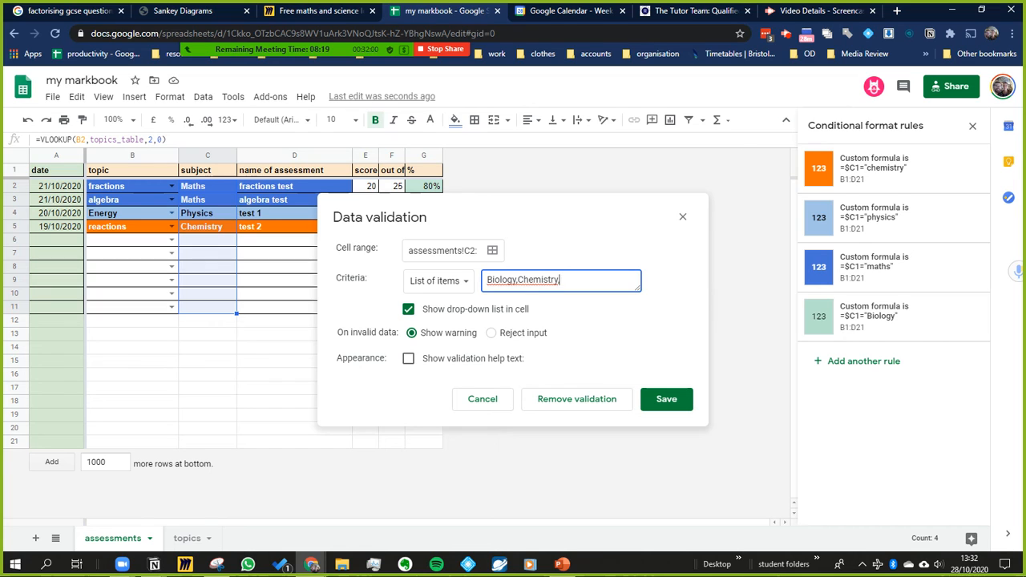
pyautogui.write(',Physics,Maths')
pyautogui.click(666, 403)
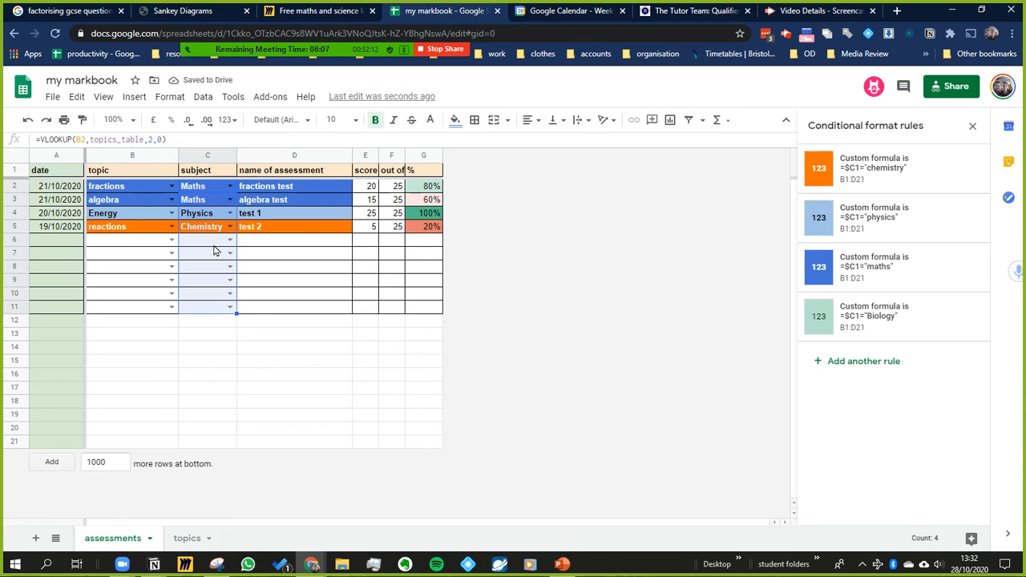
# Step: Test the subject drop-down in C9 by choosing Physics and replacing it with Biology
pyautogui.click(217, 243)
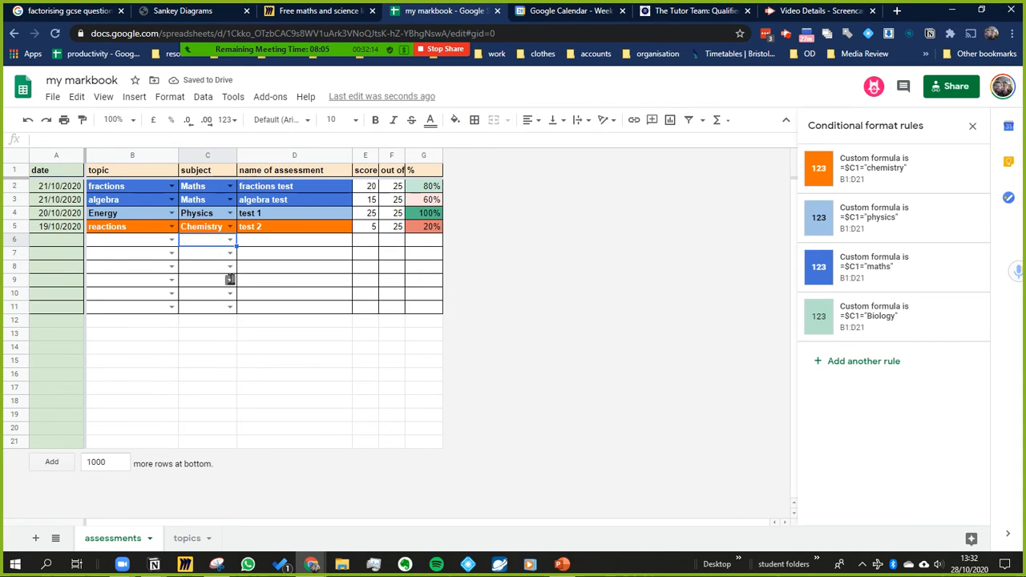
pyautogui.click(230, 280)
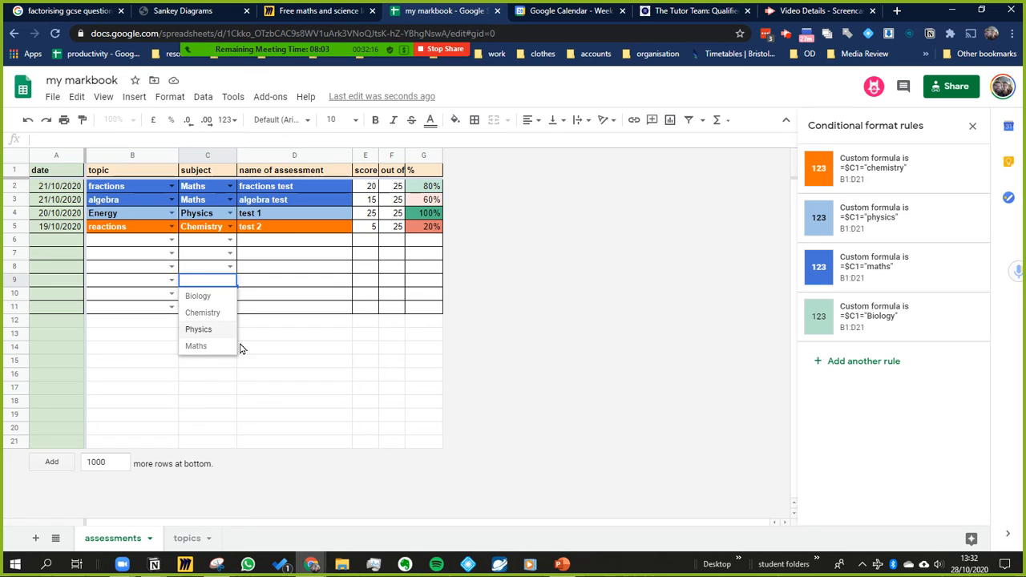
pyautogui.click(220, 325)
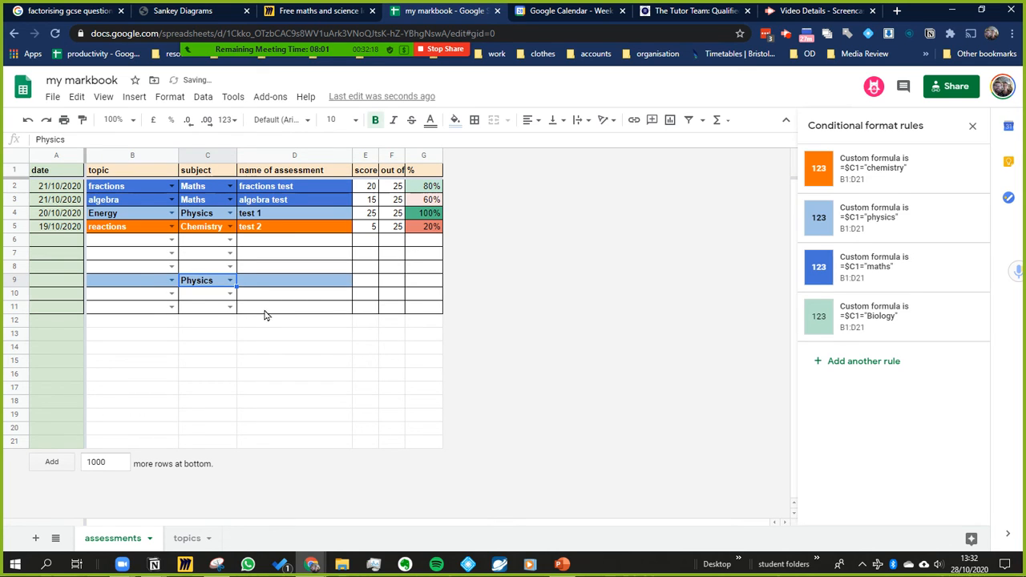
pyautogui.click(230, 282)
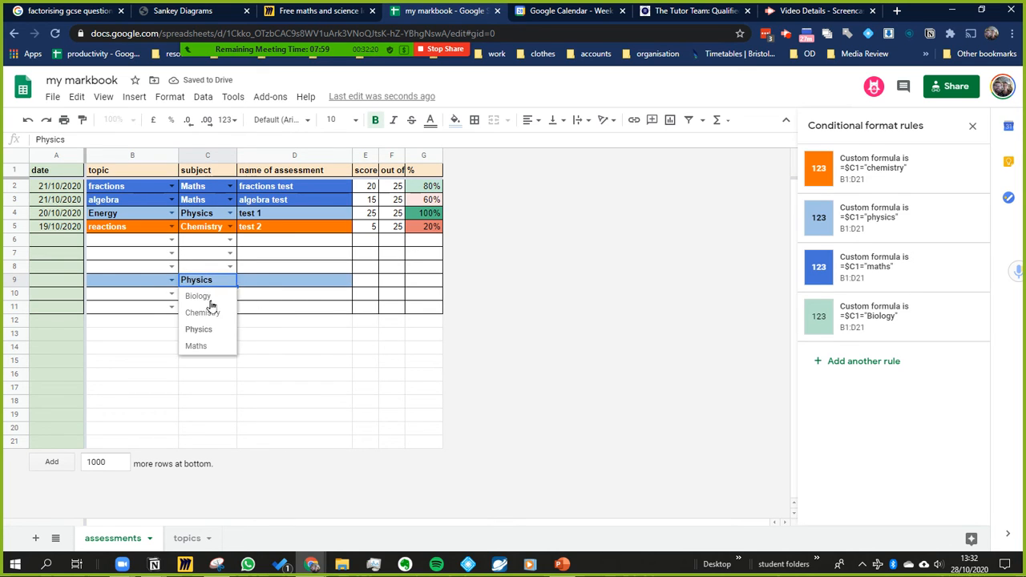
pyautogui.click(210, 297)
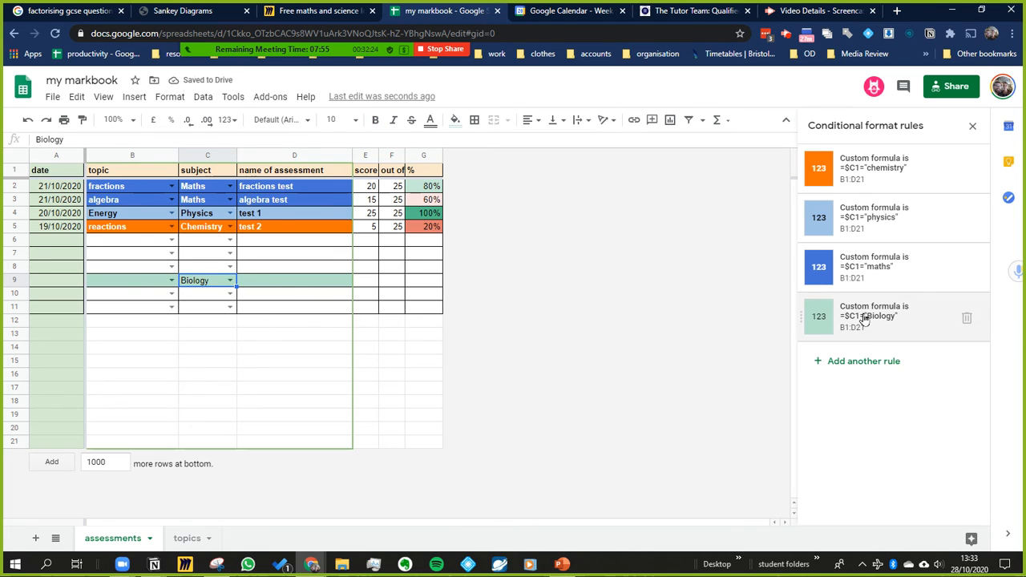
# Step: Make the text bold in the Biology conditional formatting rule and save the rule
pyautogui.click(889, 317)
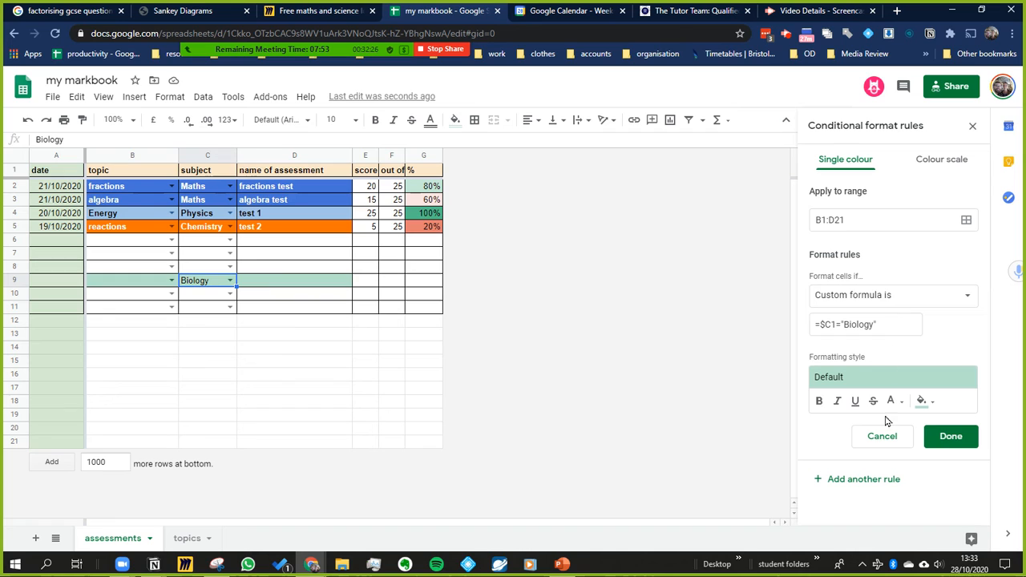
pyautogui.click(819, 403)
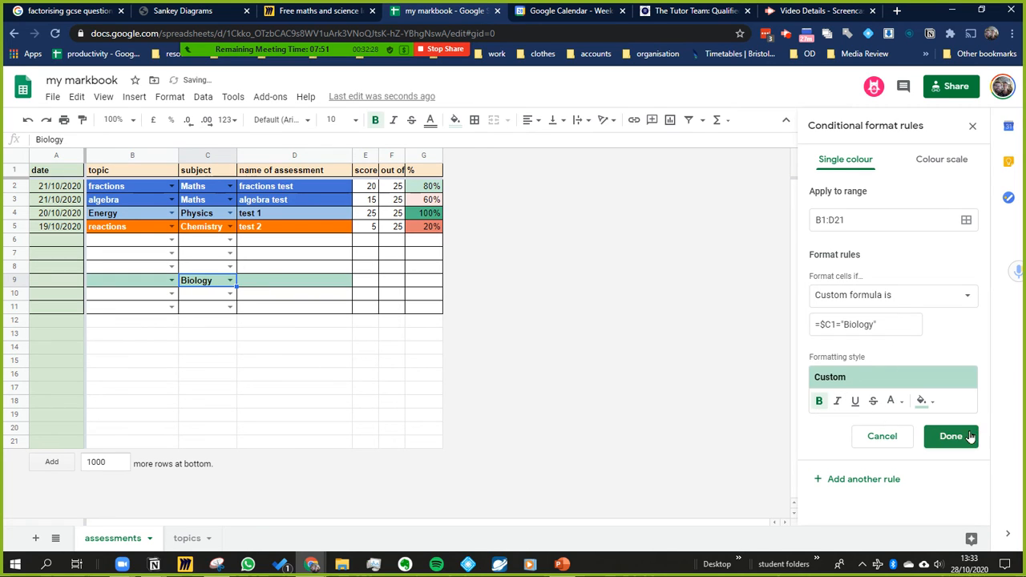
pyautogui.click(968, 436)
# Step: Clear the test subject from C9
pyautogui.click(435, 429)
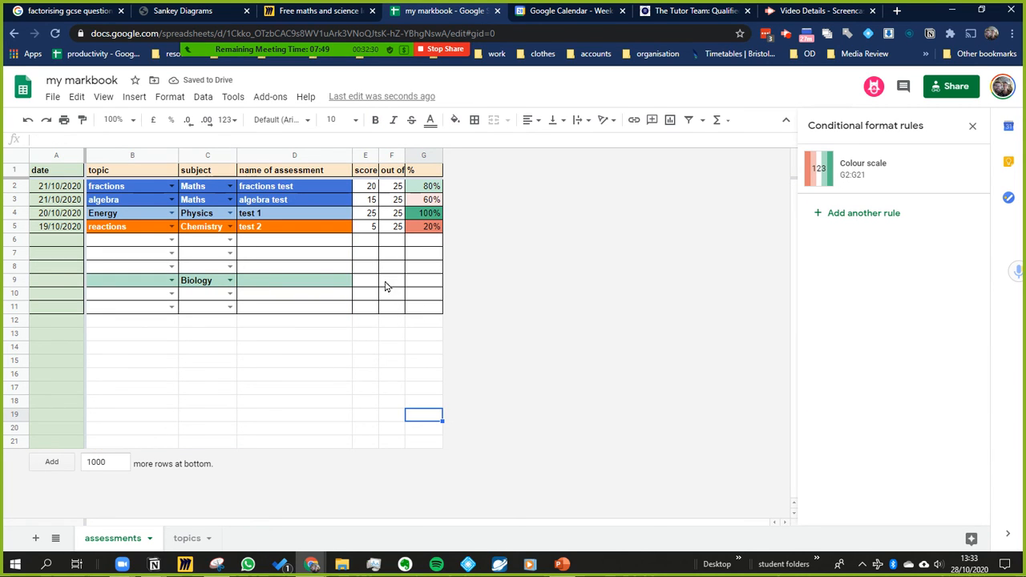
pyautogui.click(374, 229)
pyautogui.click(188, 284)
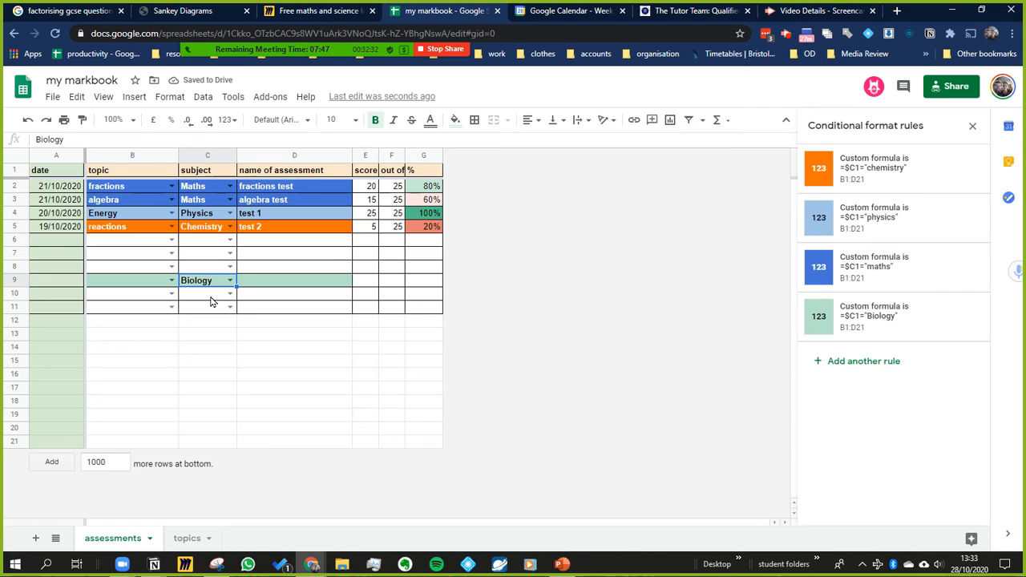
pyautogui.press('Delete')
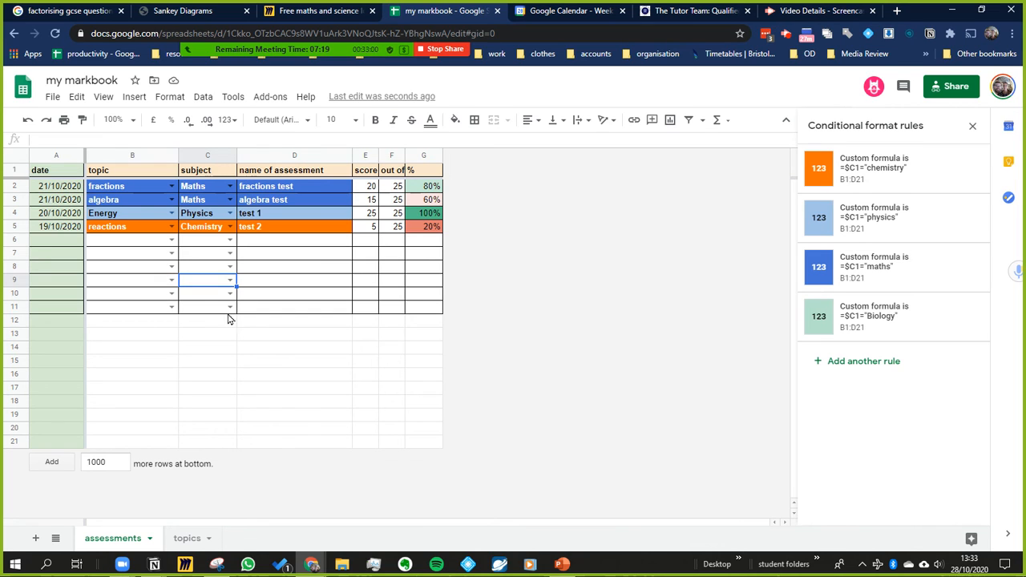
# Step: Insert the current date, 28/10/2020, in date cell A6
pyautogui.click(152, 239)
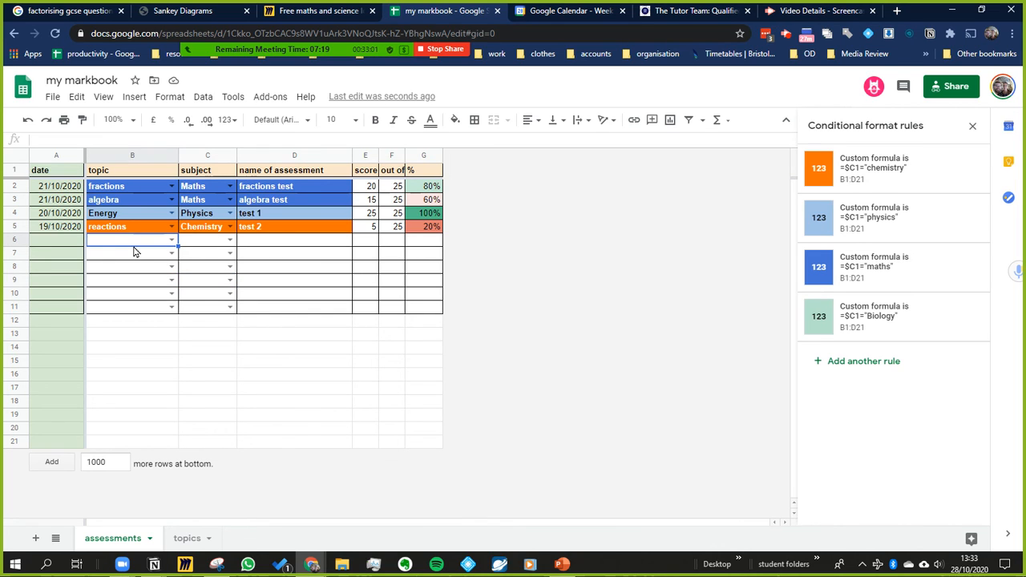
pyautogui.click(63, 244)
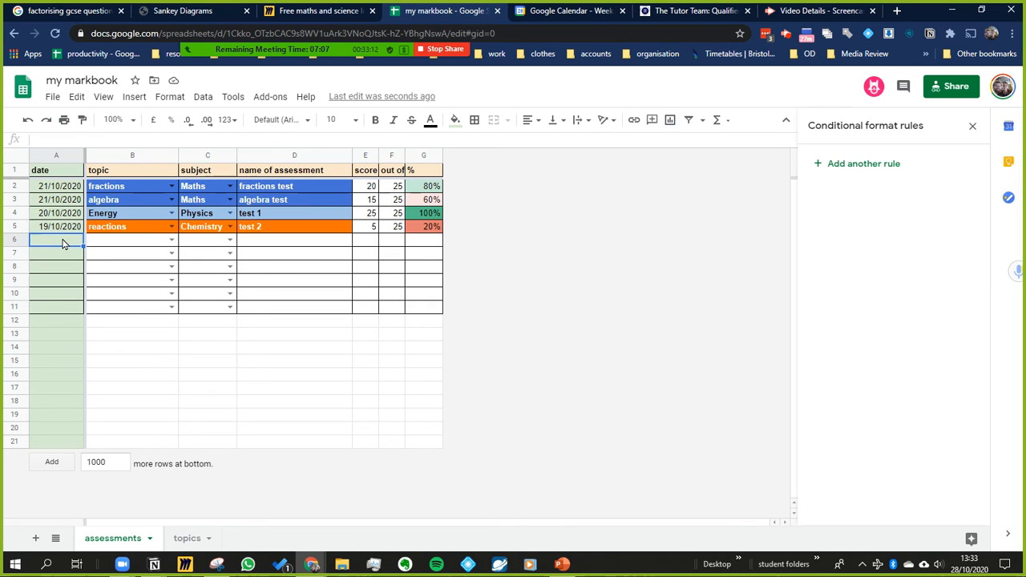
pyautogui.hotkey('ctrl', ';')
pyautogui.doubleClick(62, 239)
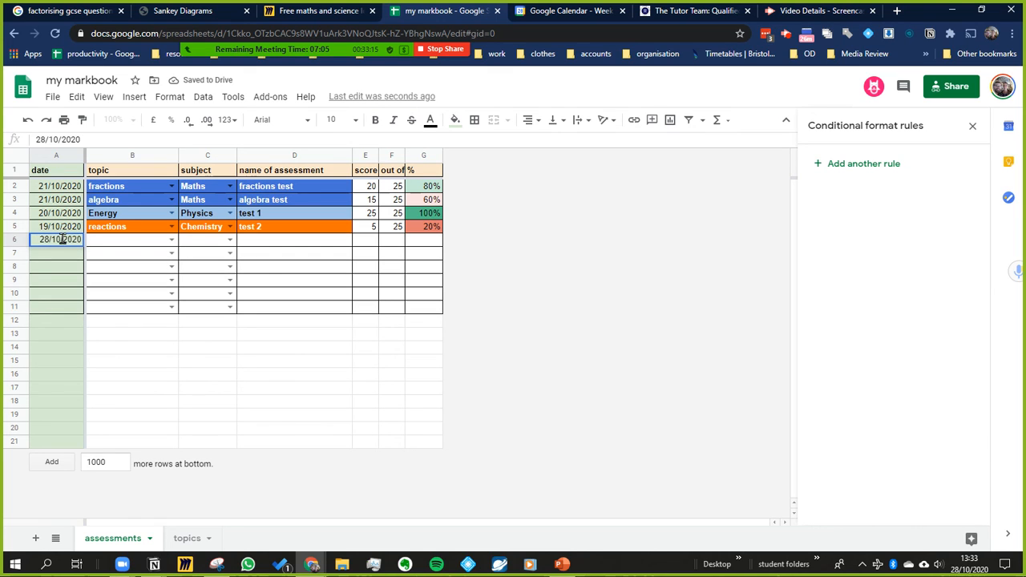
# Step: Choose reactions from the topic drop-down in B6
pyautogui.click(133, 243)
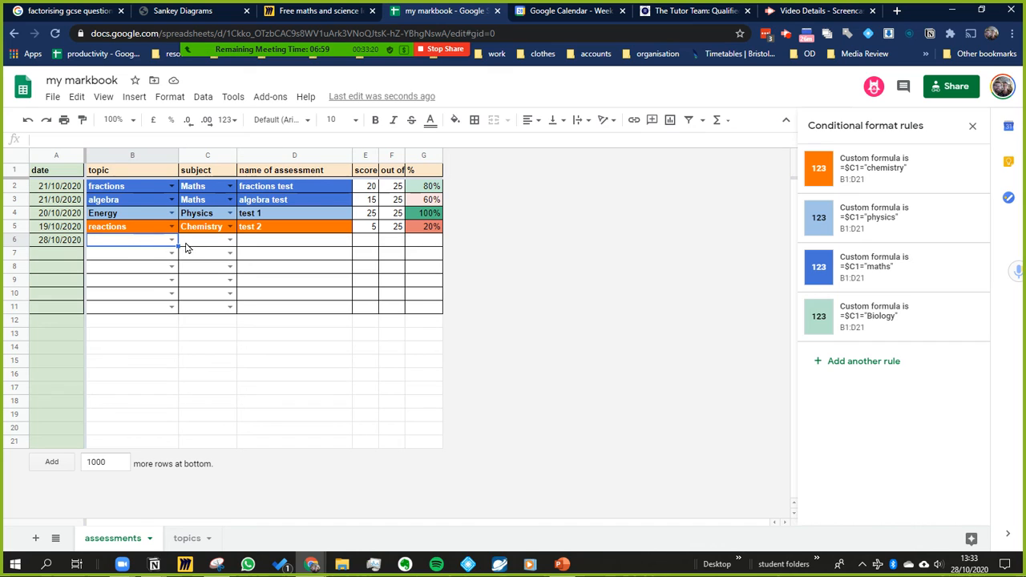
pyautogui.click(168, 243)
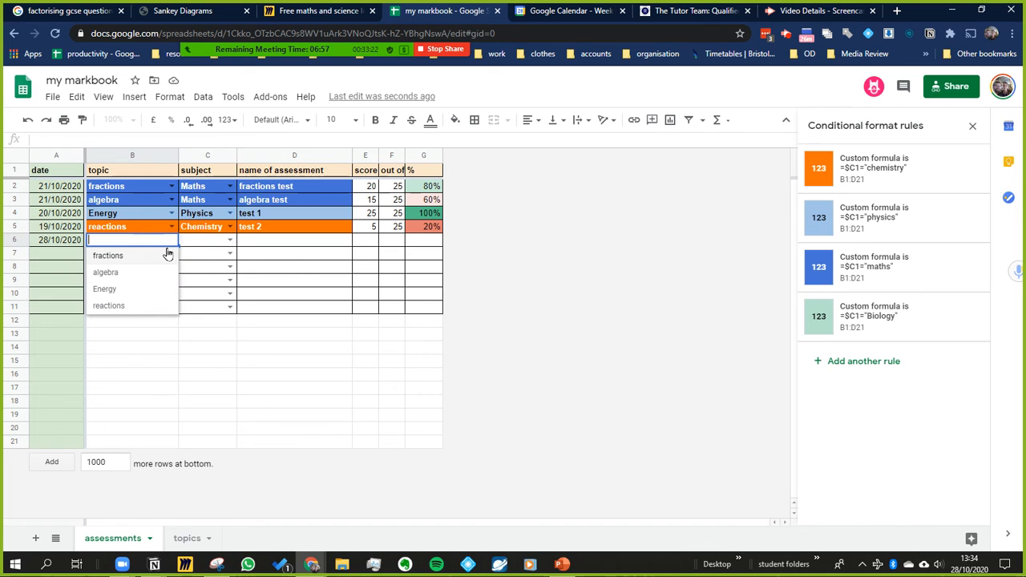
pyautogui.click(291, 255)
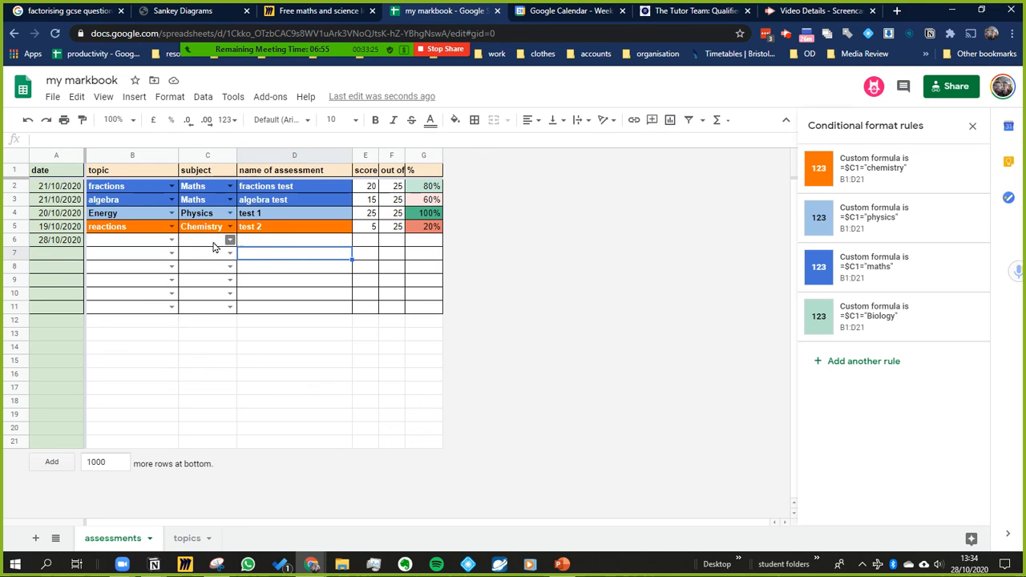
pyautogui.click(171, 240)
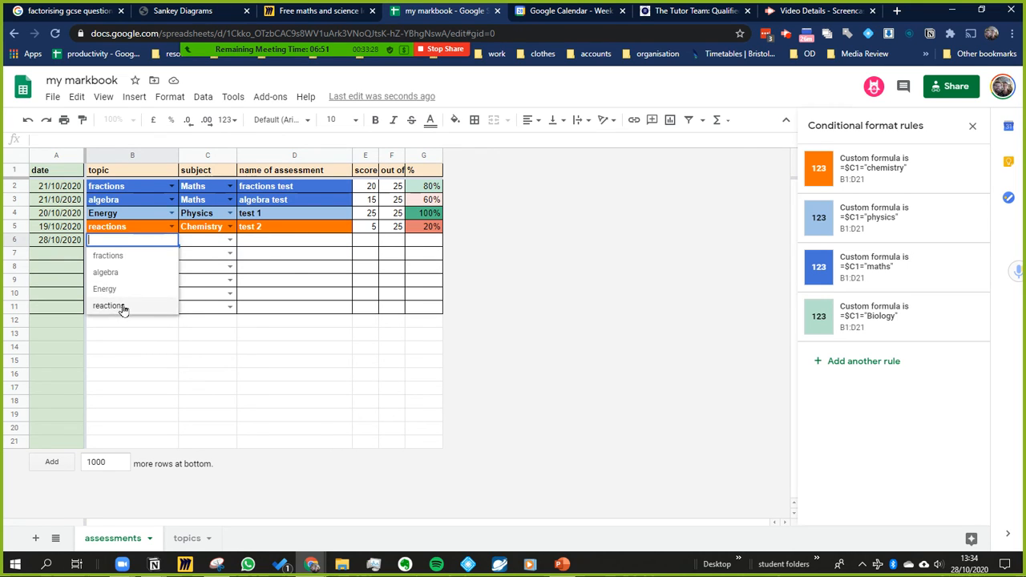
pyautogui.click(114, 307)
# Step: Try filling the subject lookup formula from C5 down to C11, and undo the fill
pyautogui.click(200, 242)
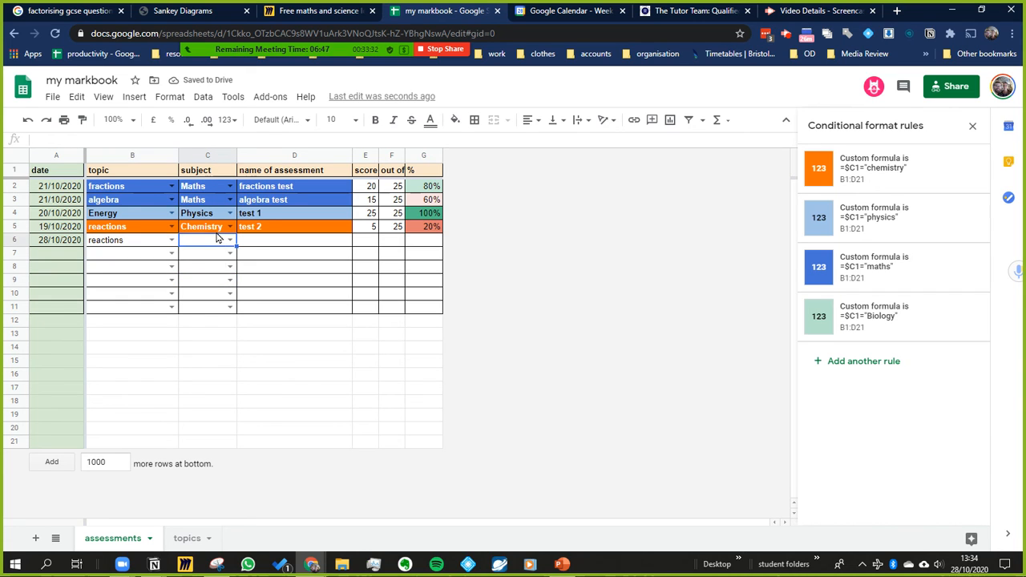
pyautogui.press('Up')
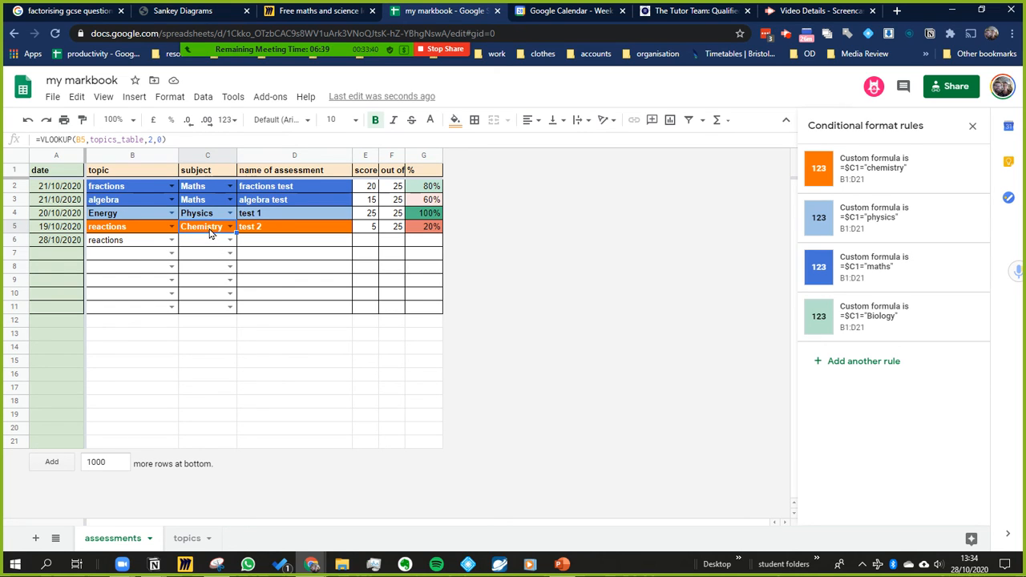
pyautogui.keyDown('shift'); pyautogui.click(221, 312); pyautogui.keyUp('shift')
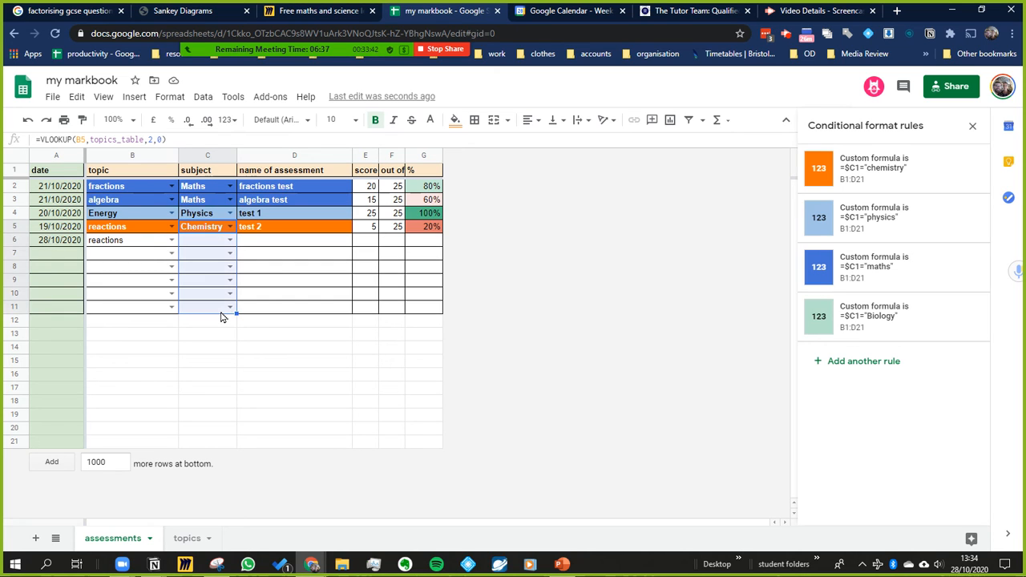
pyautogui.hotkey('ctrl', 'd')
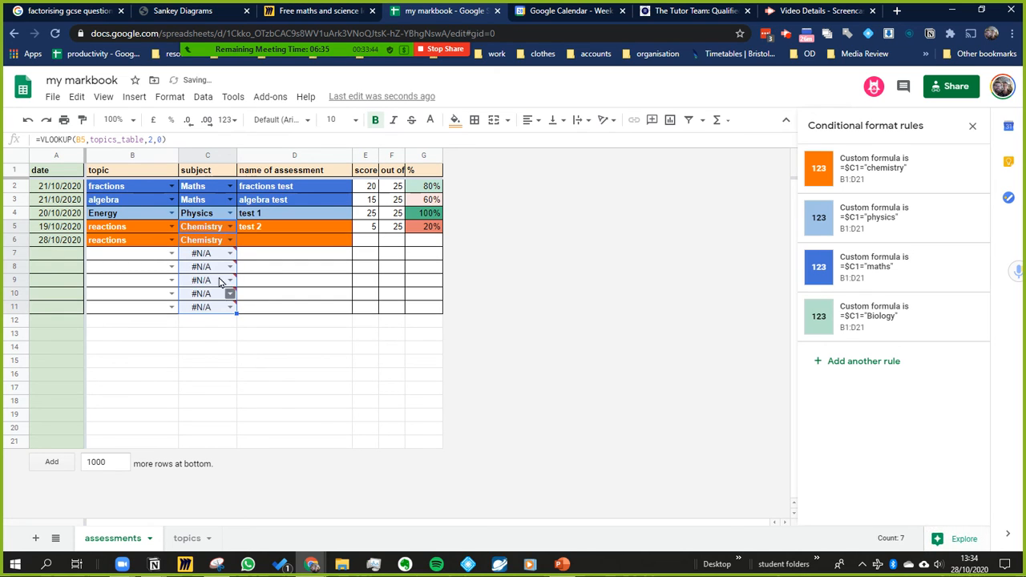
pyautogui.click(205, 246)
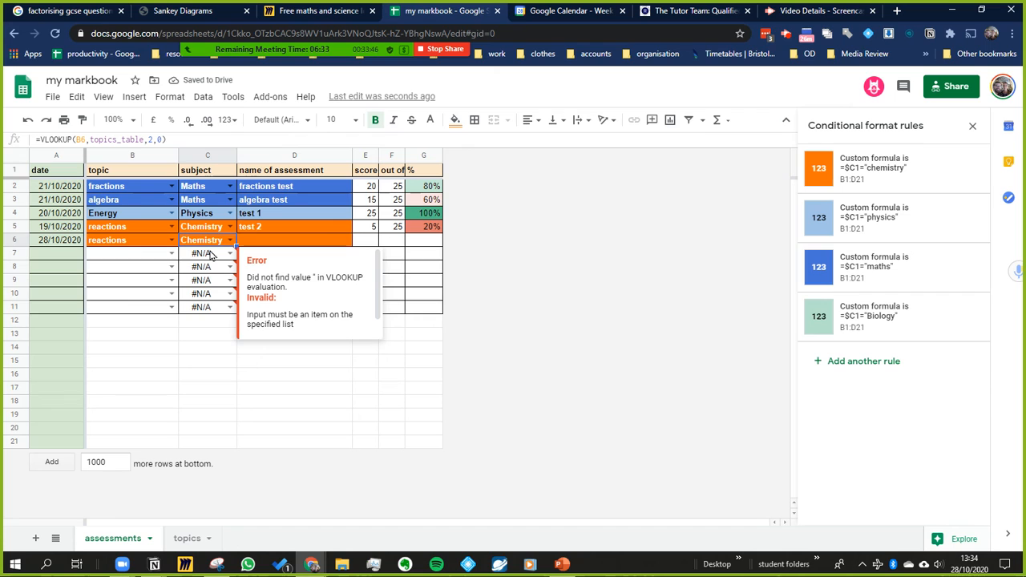
pyautogui.hotkey('ctrl', 'z')
# Step: Copy the subject lookup formula from C5 into C6 only
pyautogui.click(211, 227)
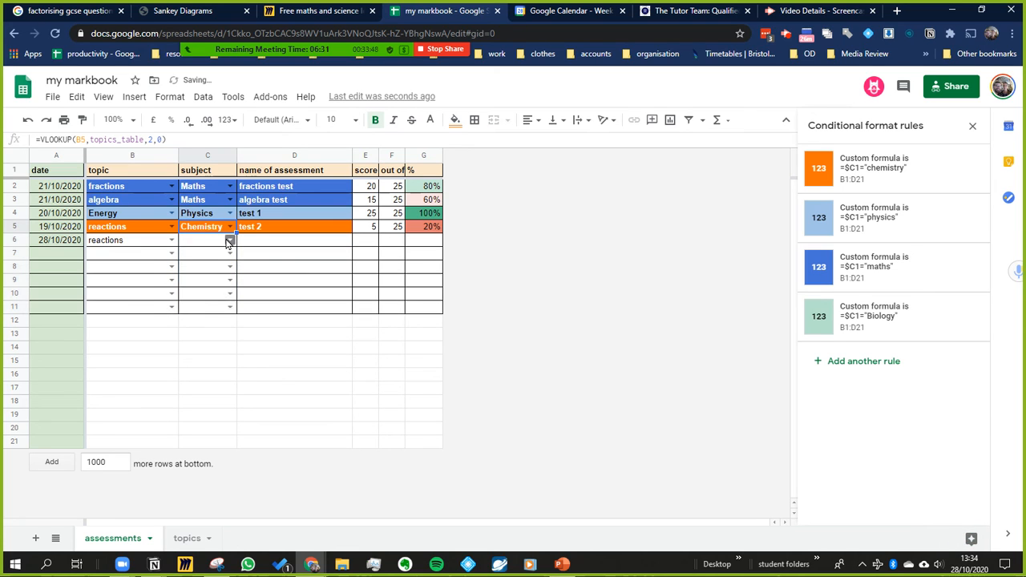
pyautogui.click(224, 241)
pyautogui.hotkey('ctrl', 'v')
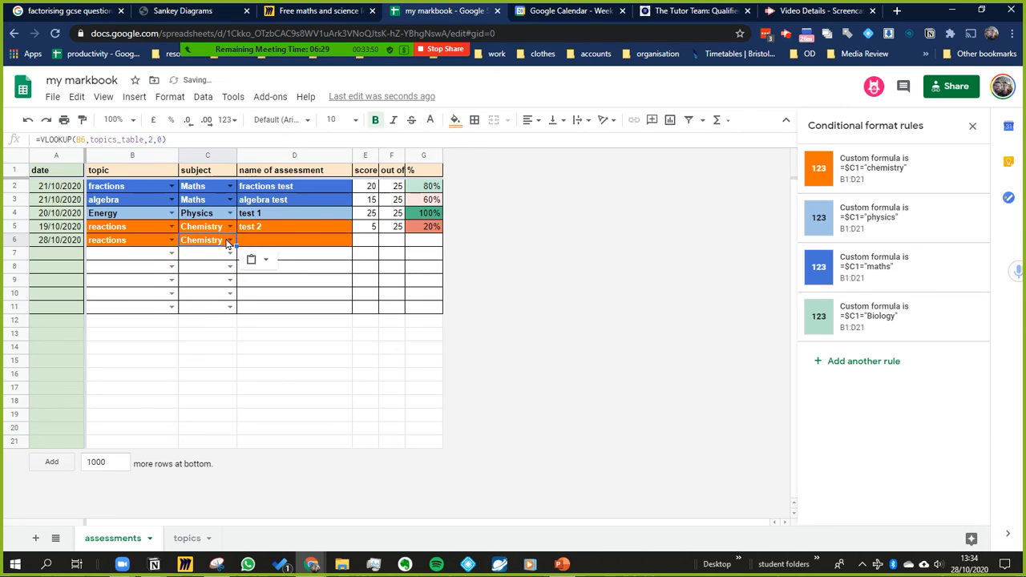
# Step: Enter test 3 as the name of the assessment in D6
pyautogui.press('Tab')
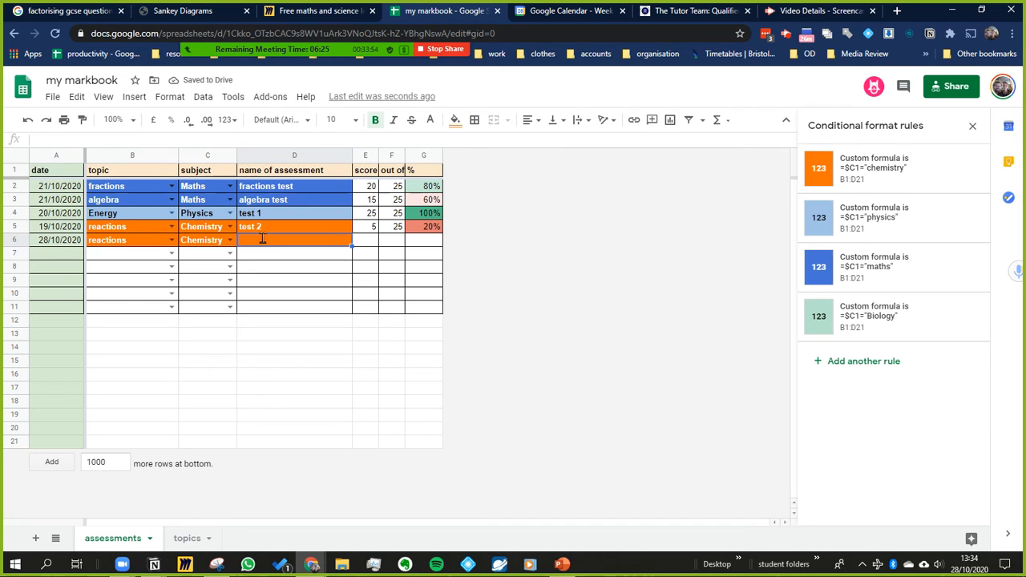
pyautogui.write('test33')
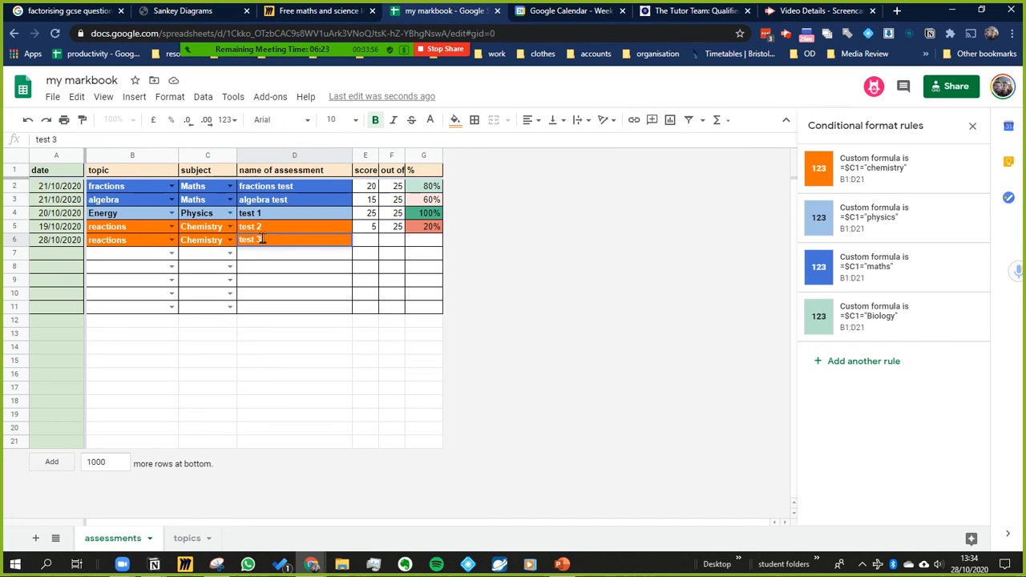
pyautogui.press('Return')
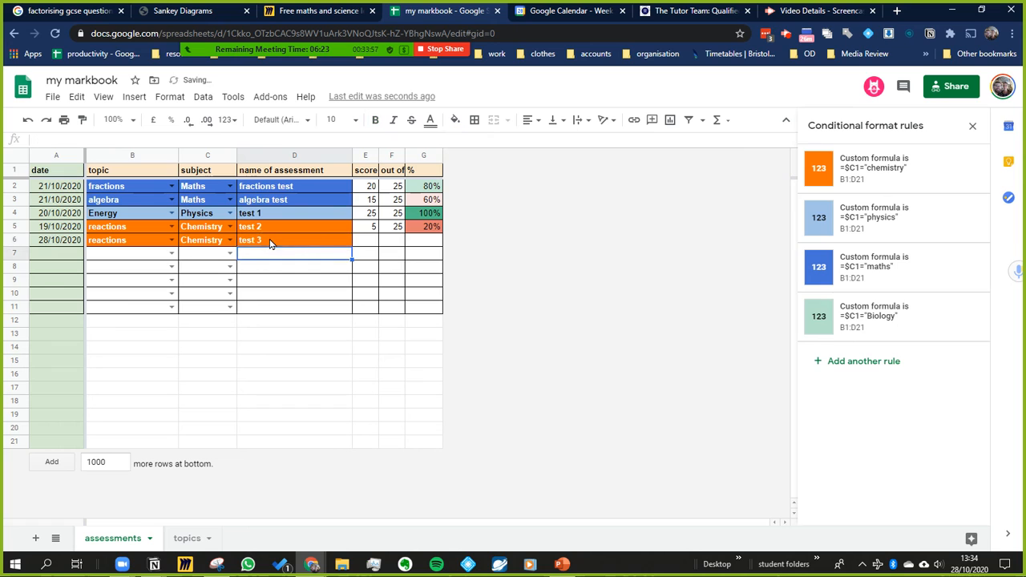
# Step: Enter 10 as the out-of mark in F6 and 9 as the score in E6
pyautogui.click(394, 246)
pyautogui.write('10')
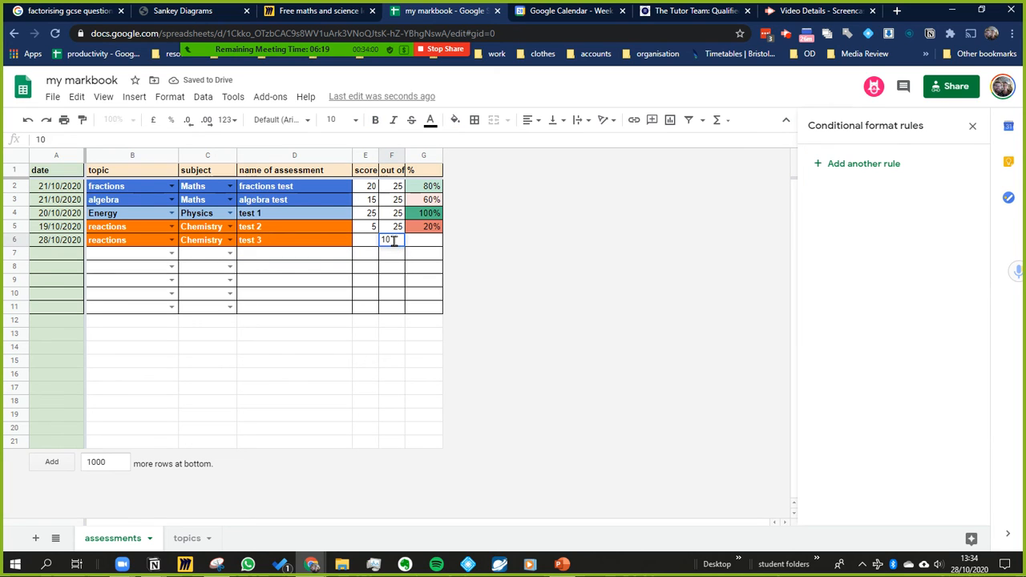
pyautogui.press('Return')
pyautogui.click(366, 241)
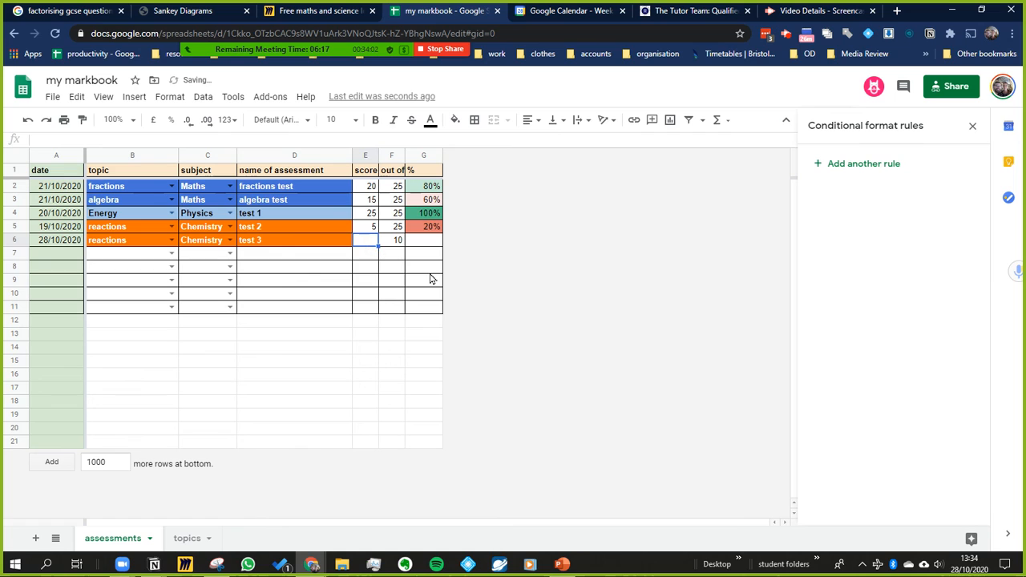
pyautogui.write('9')
pyautogui.press('Return')
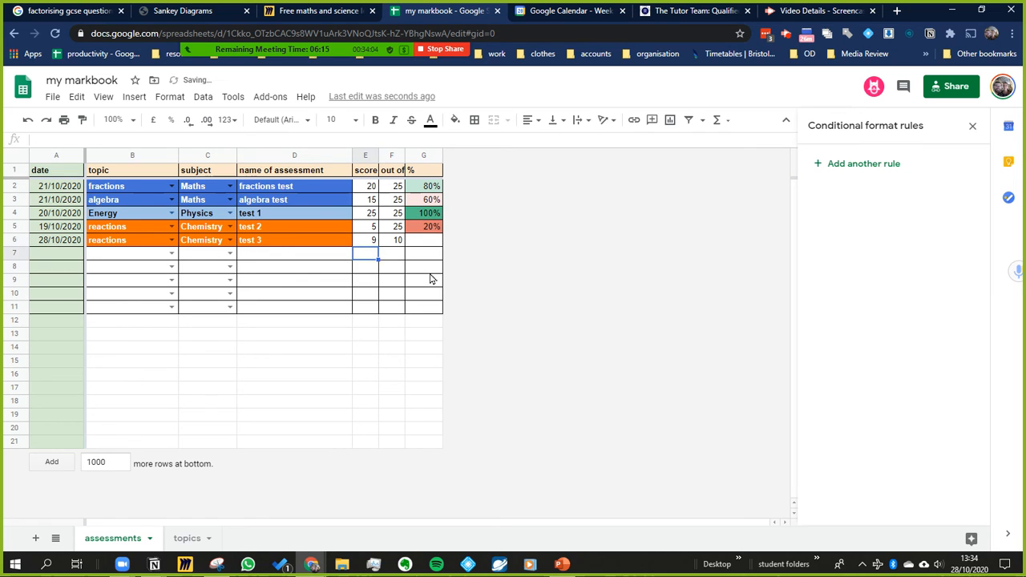
# Step: Copy the percentage formula from G5 into G6
pyautogui.click(427, 227)
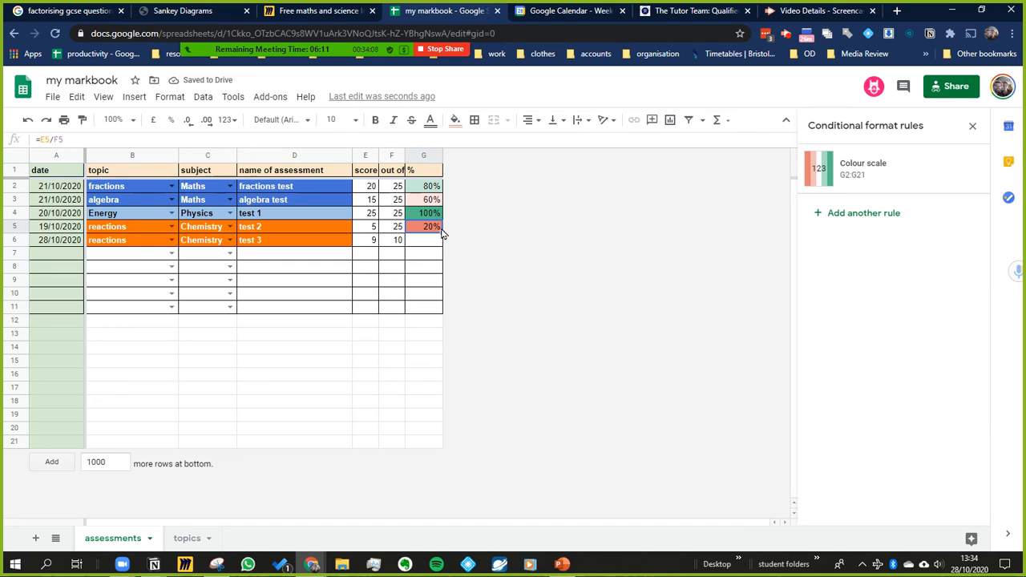
pyautogui.press('Down')
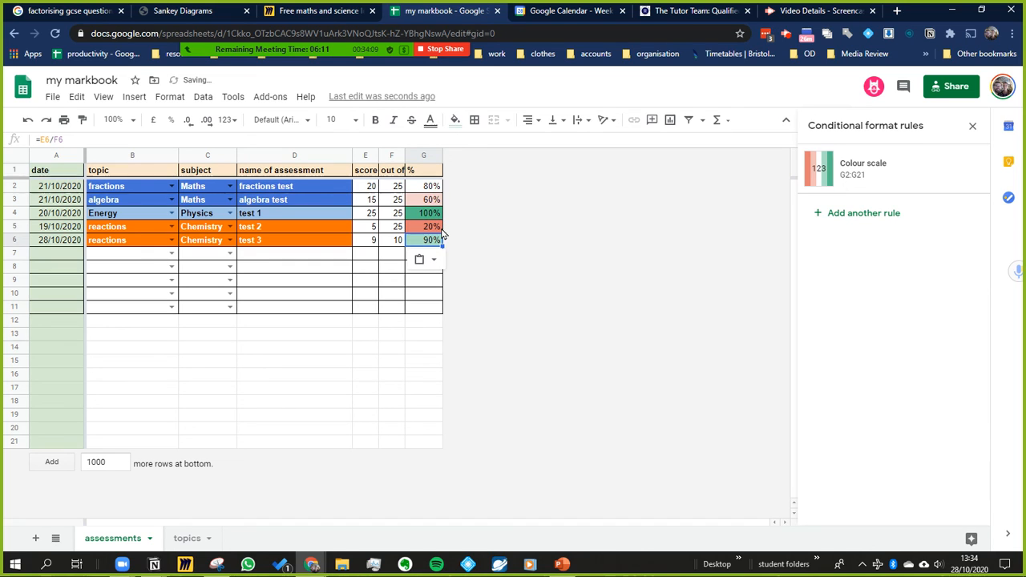
pyautogui.click(371, 253)
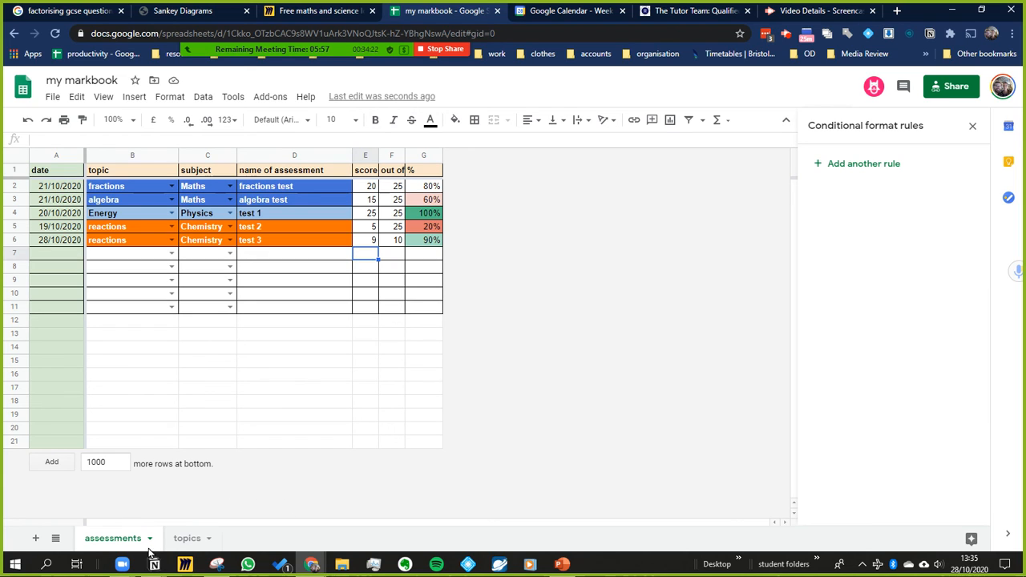
# Step: Replace the placeholder header in C1 of the topics sheet with average %
pyautogui.click(187, 539)
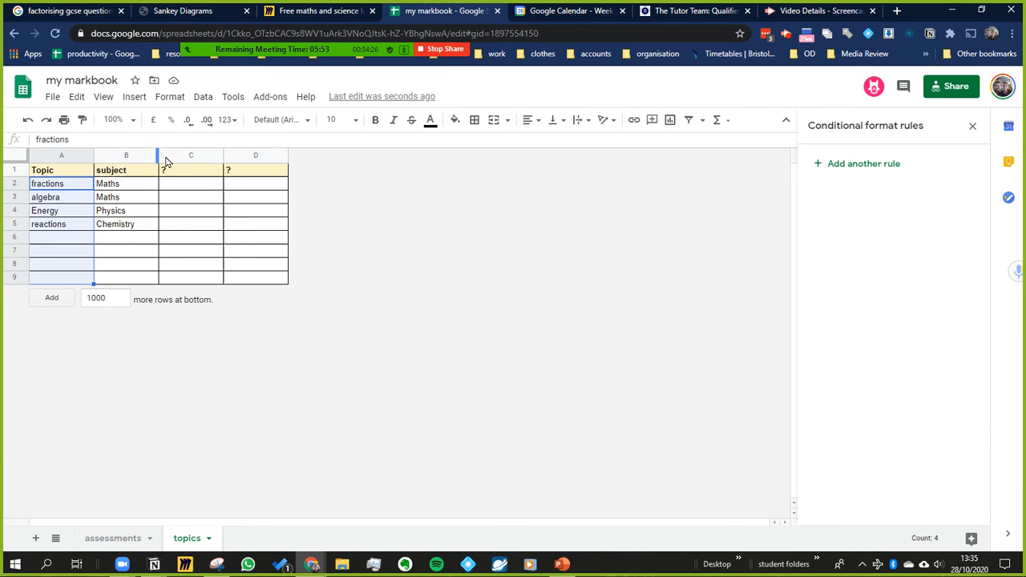
pyautogui.click(200, 178)
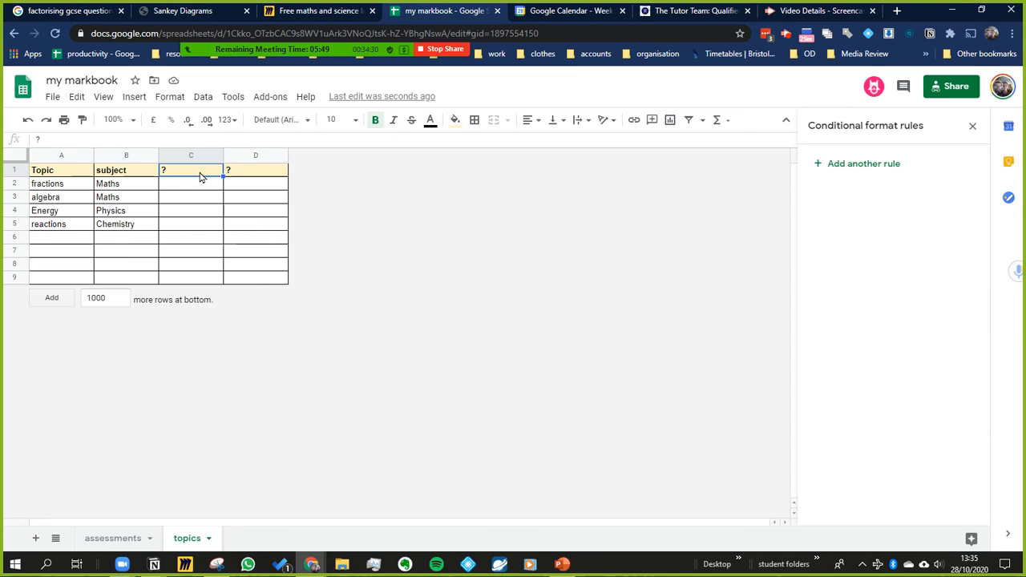
pyautogui.write('aver')
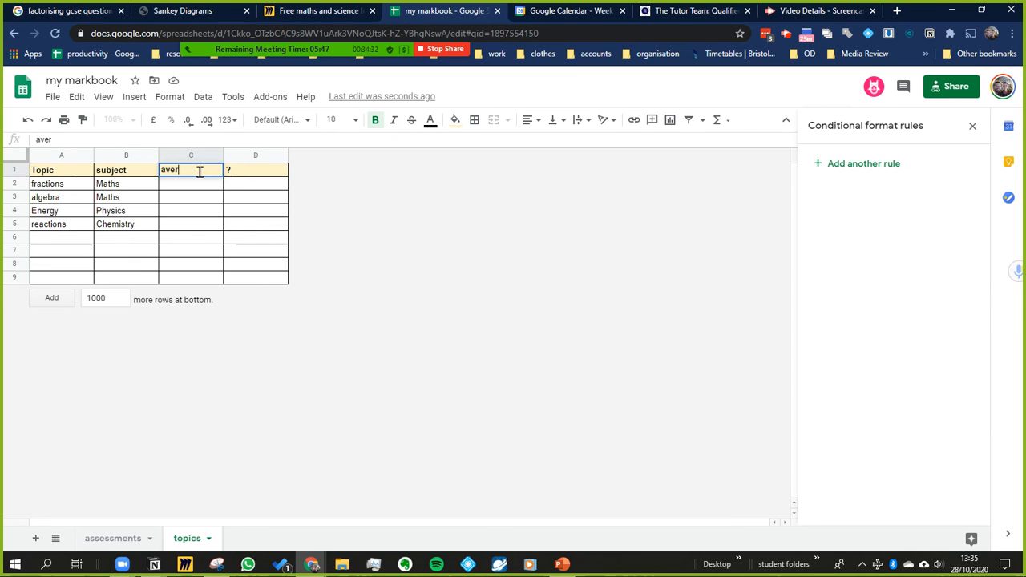
pyautogui.write('age %')
pyautogui.press('Return')
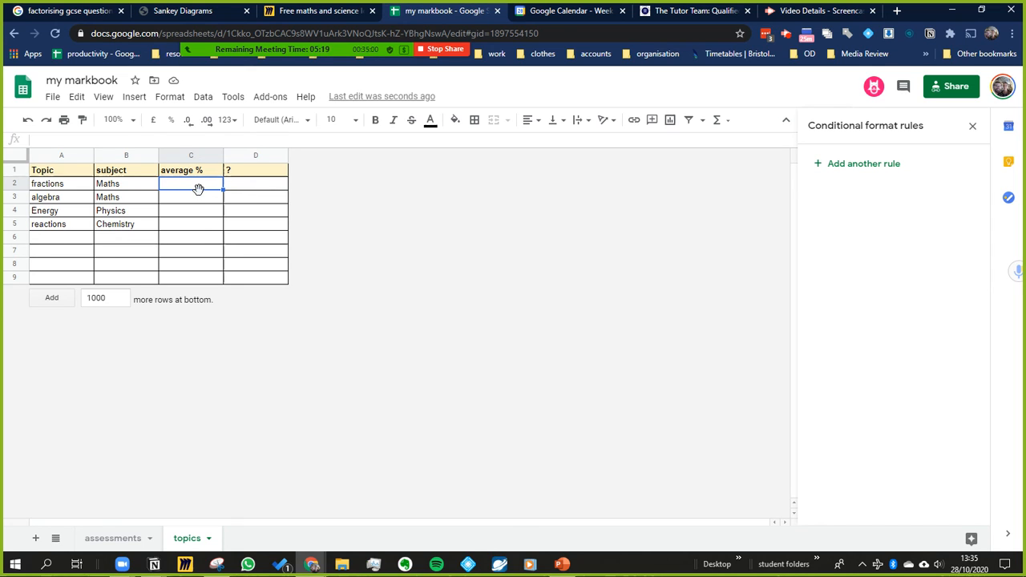
# Step: Begin an AVERAGEIFS formula in C2 of the topics sheet with the absolute average range assessments!$G$2:$G$11
pyautogui.write('=')
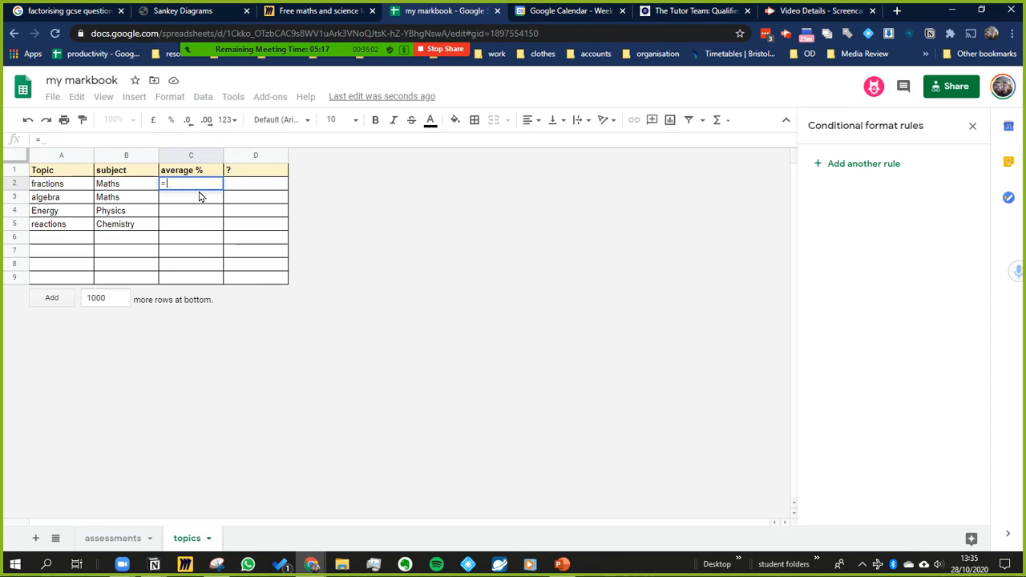
pyautogui.write('av')
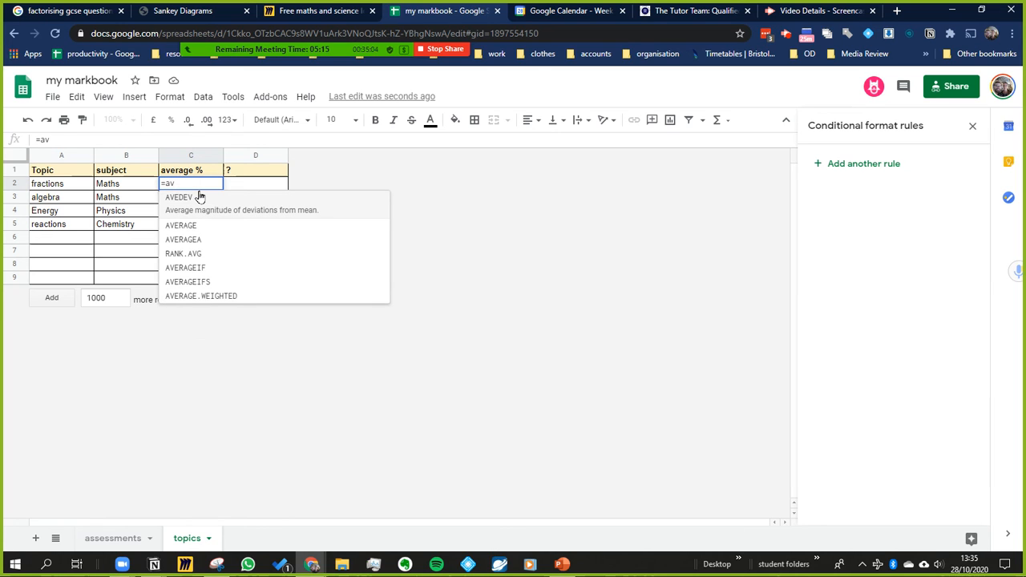
pyautogui.write('er')
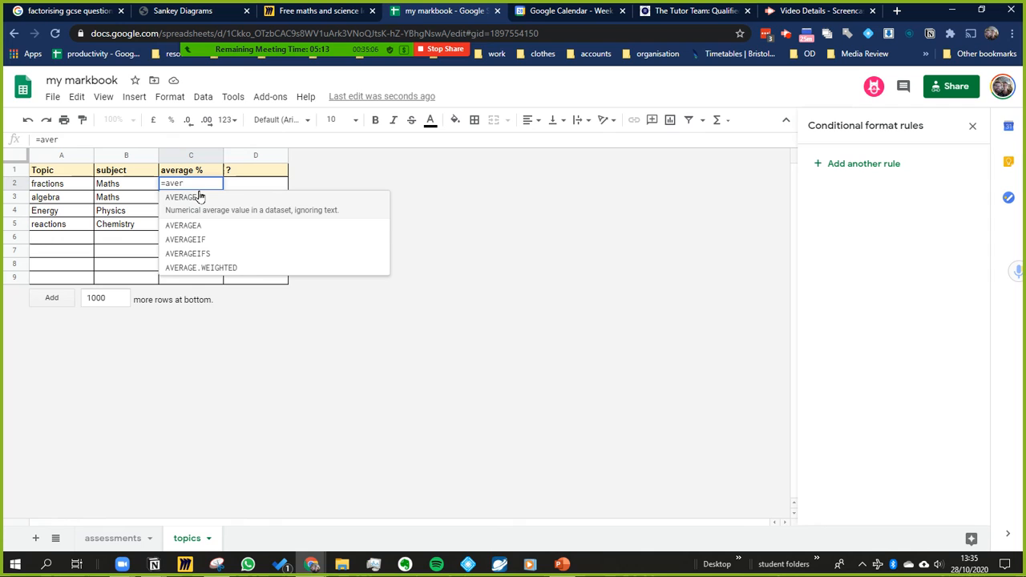
pyautogui.click(204, 250)
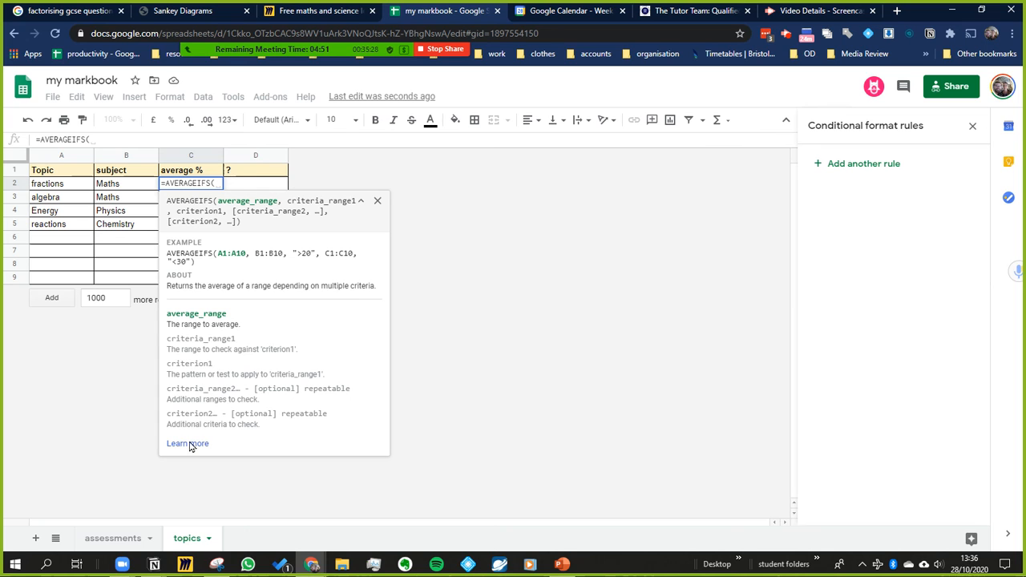
pyautogui.click(119, 540)
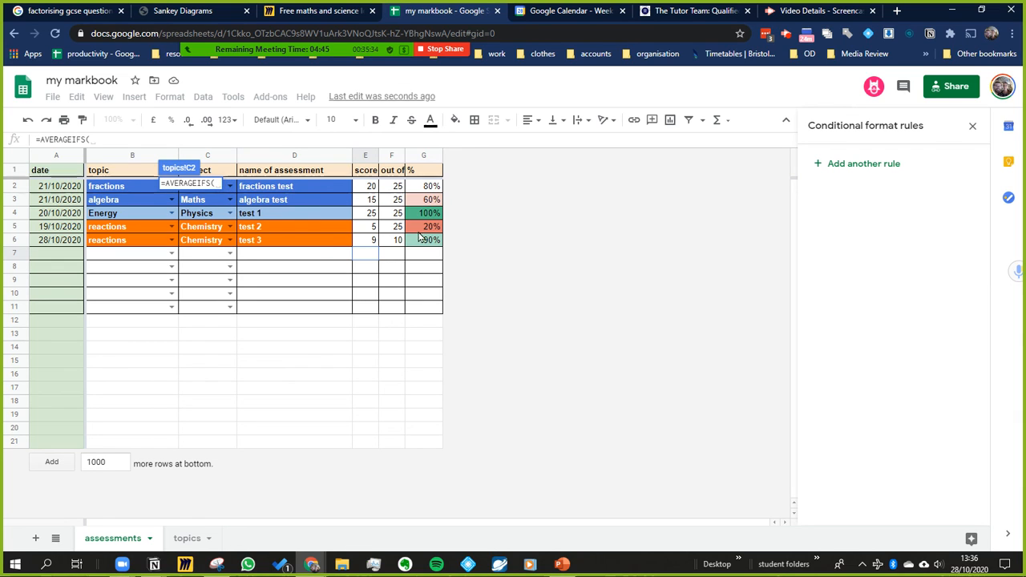
pyautogui.click(429, 190)
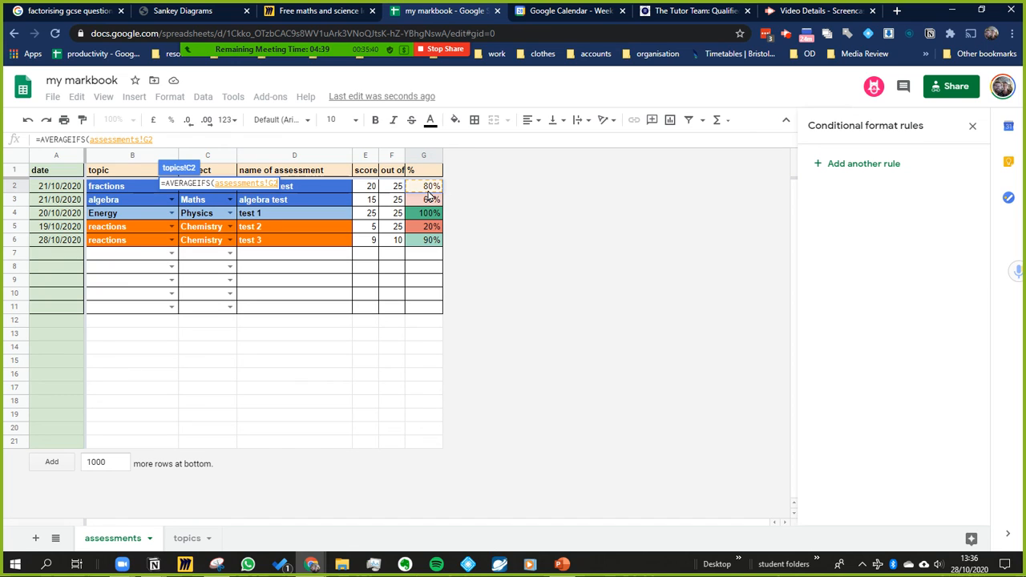
pyautogui.hotkey('shift', 'Down')
pyautogui.hotkey('shift', 'Down')
pyautogui.hotkey('shift', 'Down')
pyautogui.hotkey('shift', 'Down')
pyautogui.hotkey('shift', 'Down')
pyautogui.hotkey('shift', 'Down')
pyautogui.hotkey('shift', 'Down')
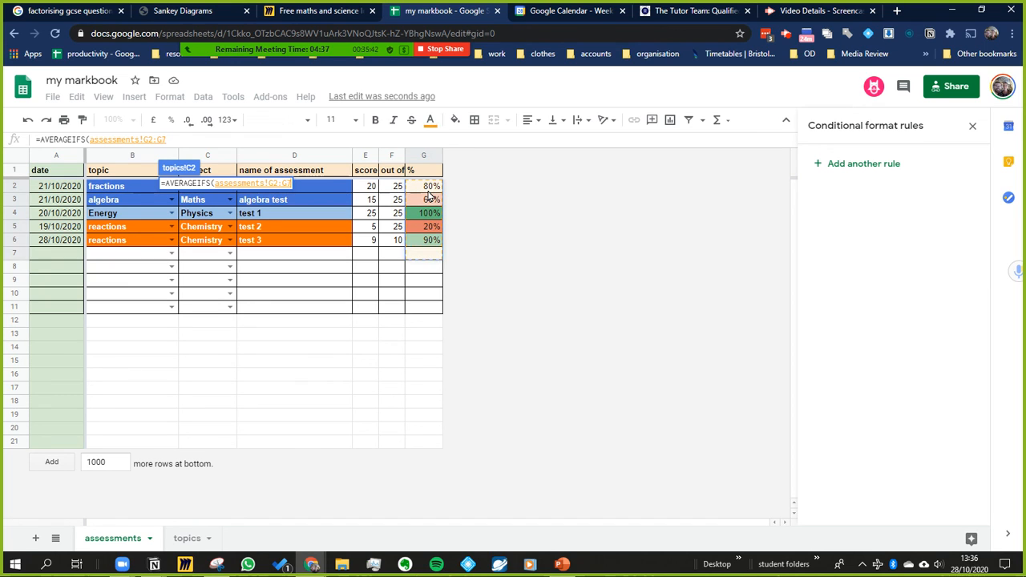
pyautogui.hotkey('shift', 'Down')
pyautogui.hotkey('shift', 'Down')
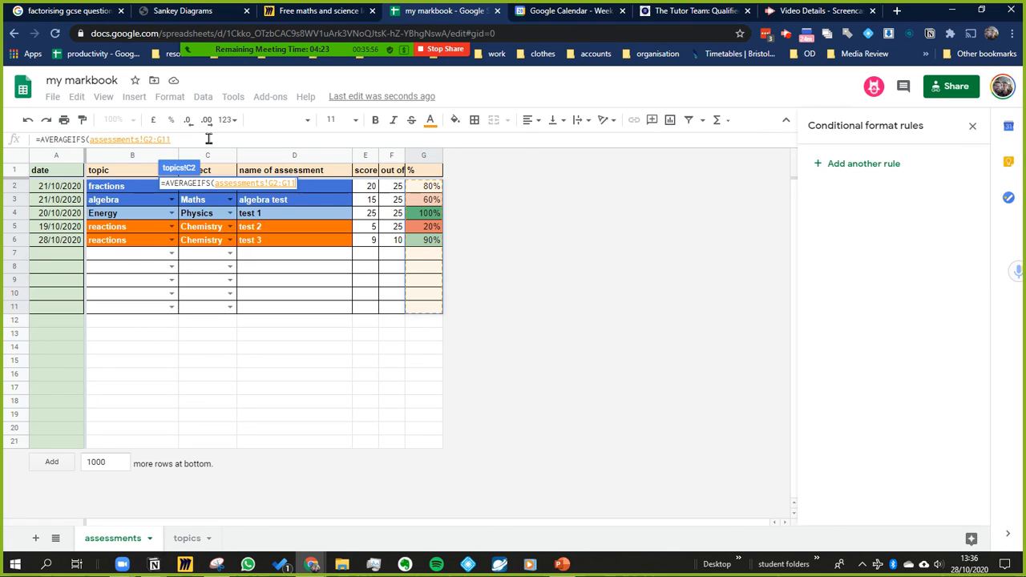
pyautogui.press('F4')
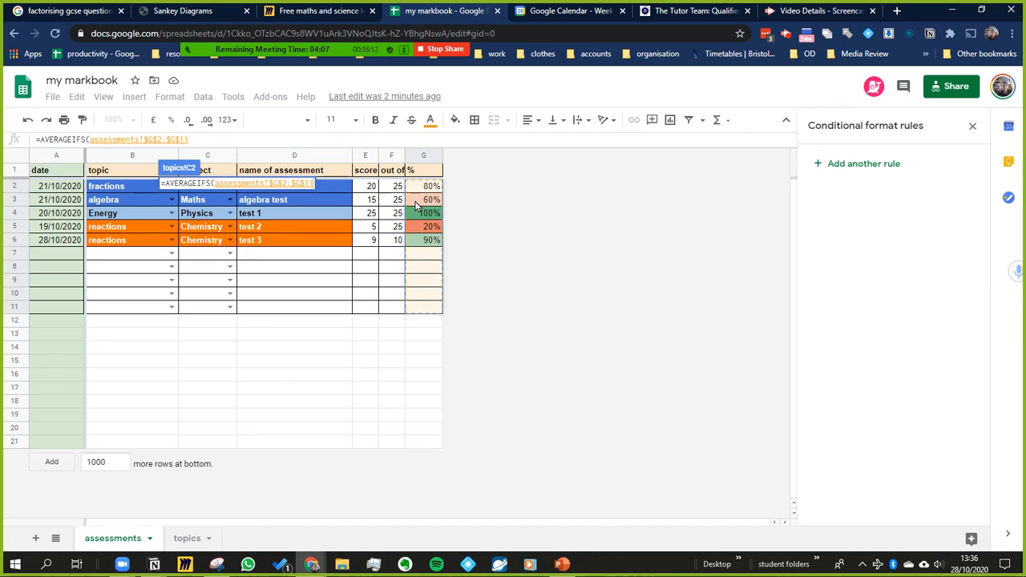
# Step: Add the topic column as the formula's criteria range, using the absolute reference assessments!$B$2:$B$11
pyautogui.write(',')
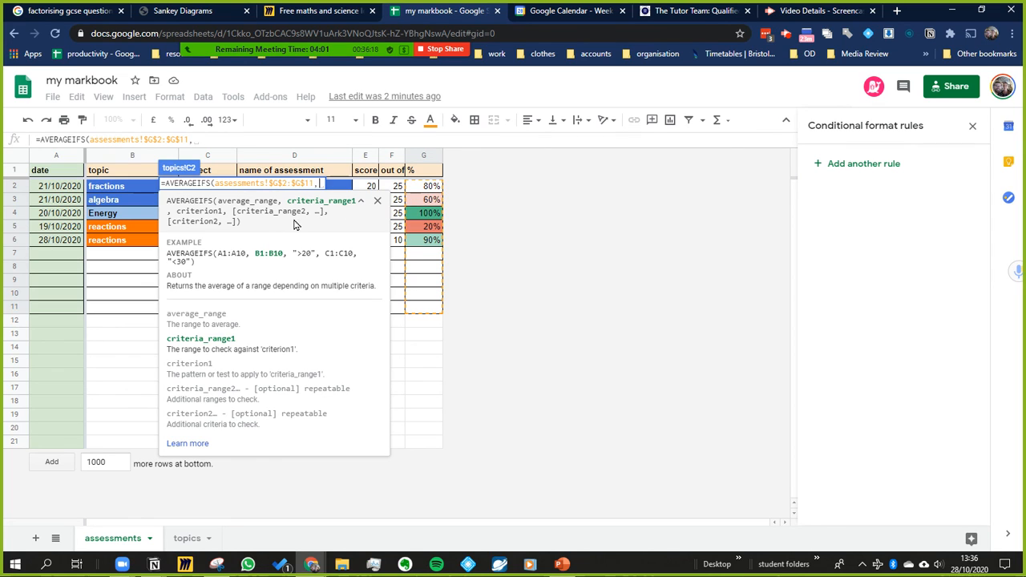
pyautogui.click(361, 203)
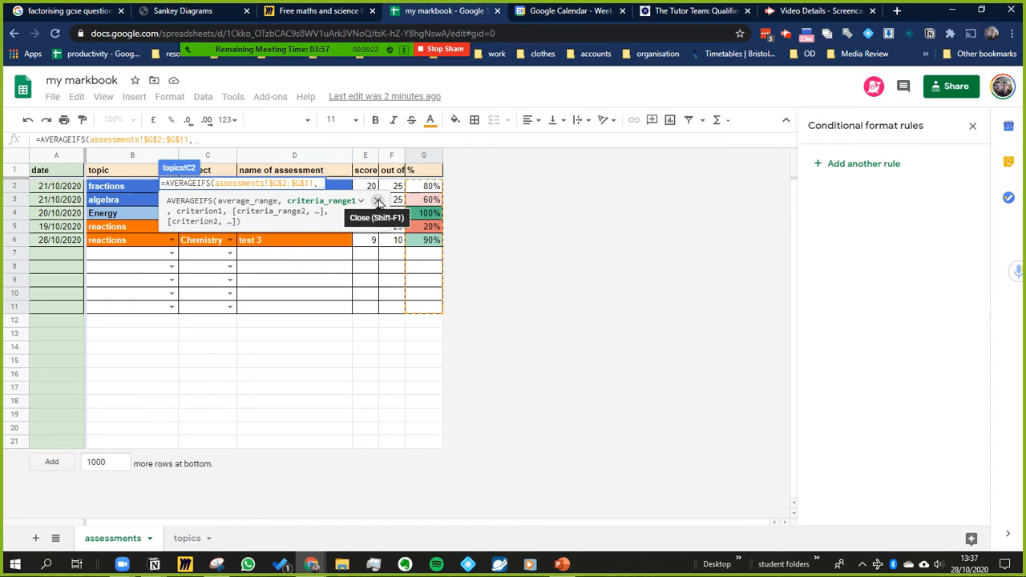
pyautogui.click(378, 201)
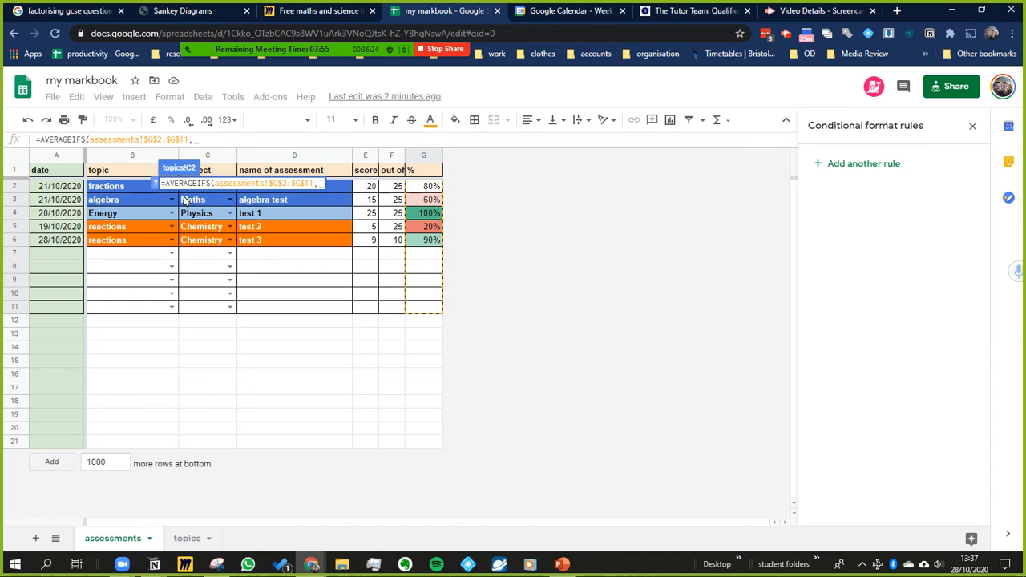
pyautogui.click(157, 183)
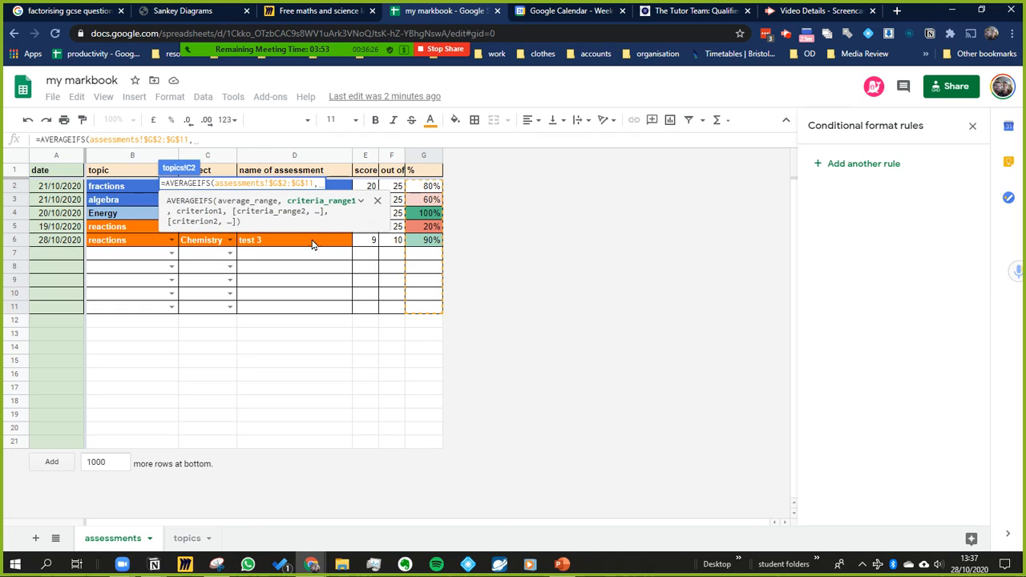
pyautogui.click(377, 201)
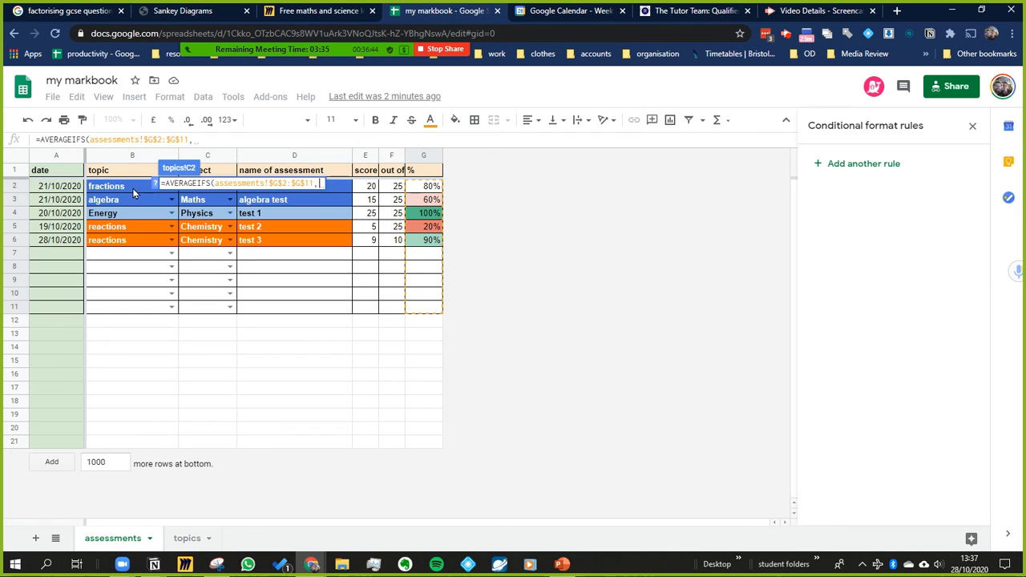
pyautogui.click(134, 190)
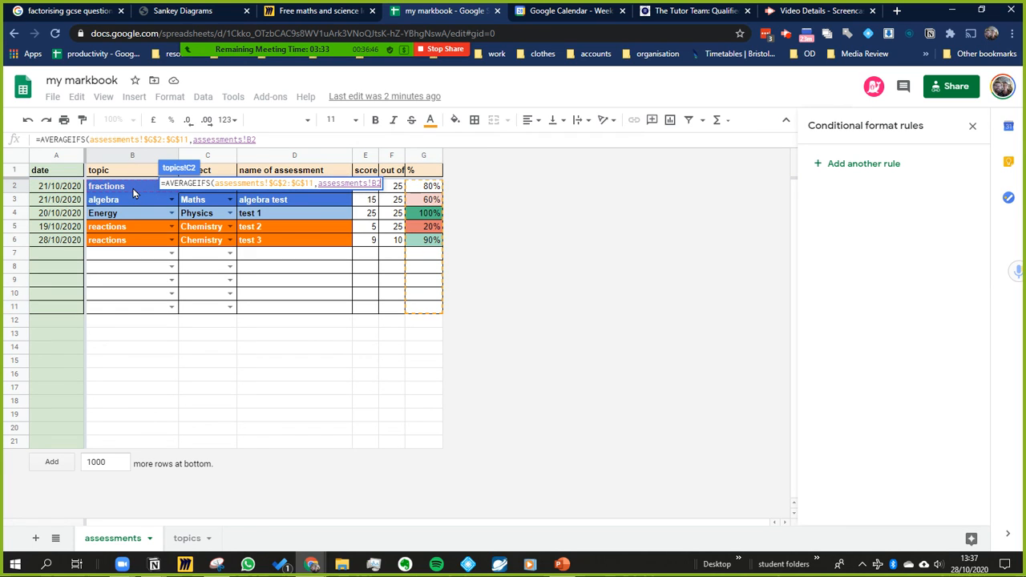
pyautogui.keyDown('shift'); pyautogui.click(133, 314); pyautogui.keyUp('shift')
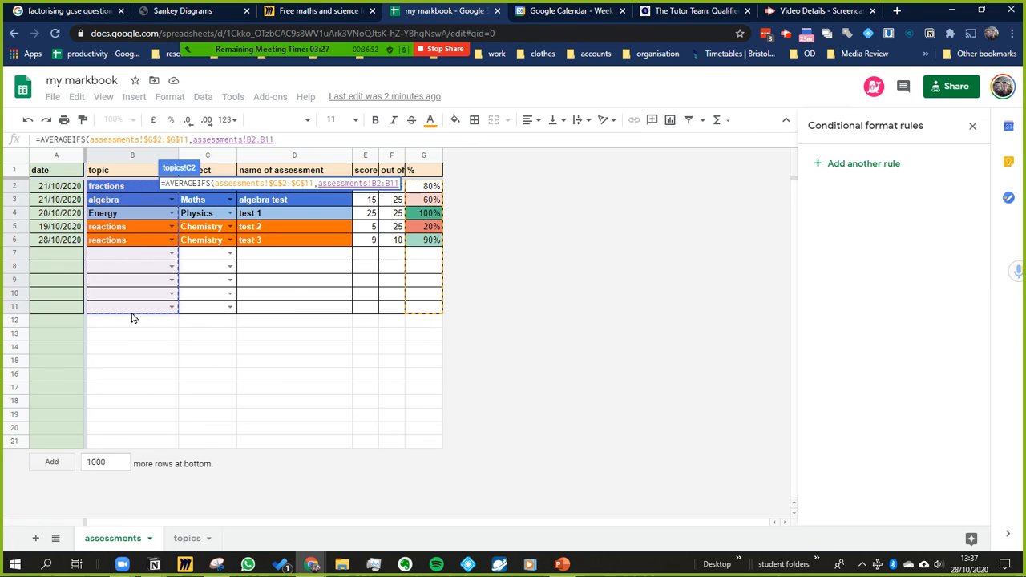
pyautogui.press('F4')
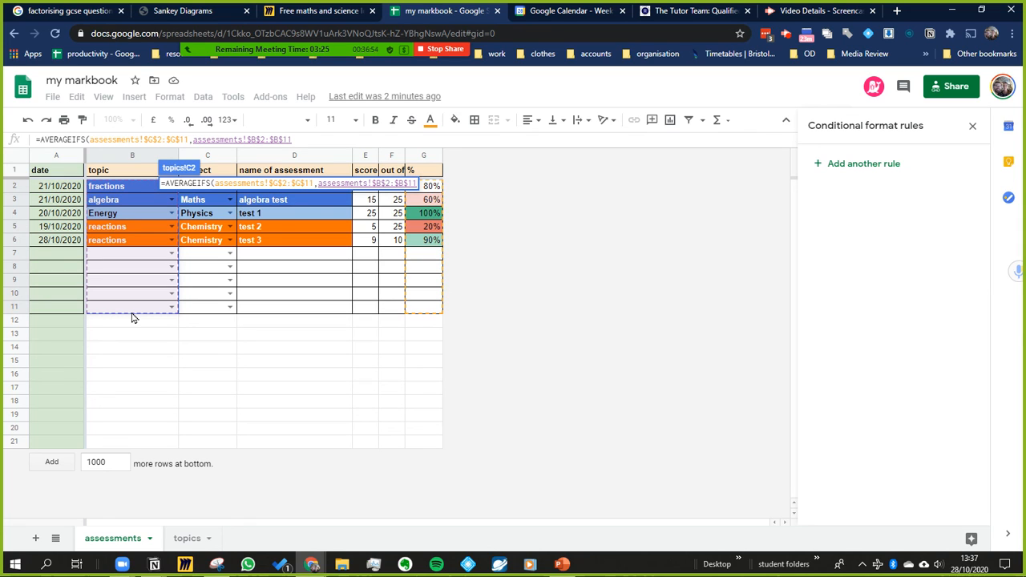
# Step: Complete the AVERAGEIFS formula in C2 with topic cell A2 of the topics sheet as the criterion
pyautogui.write(',')
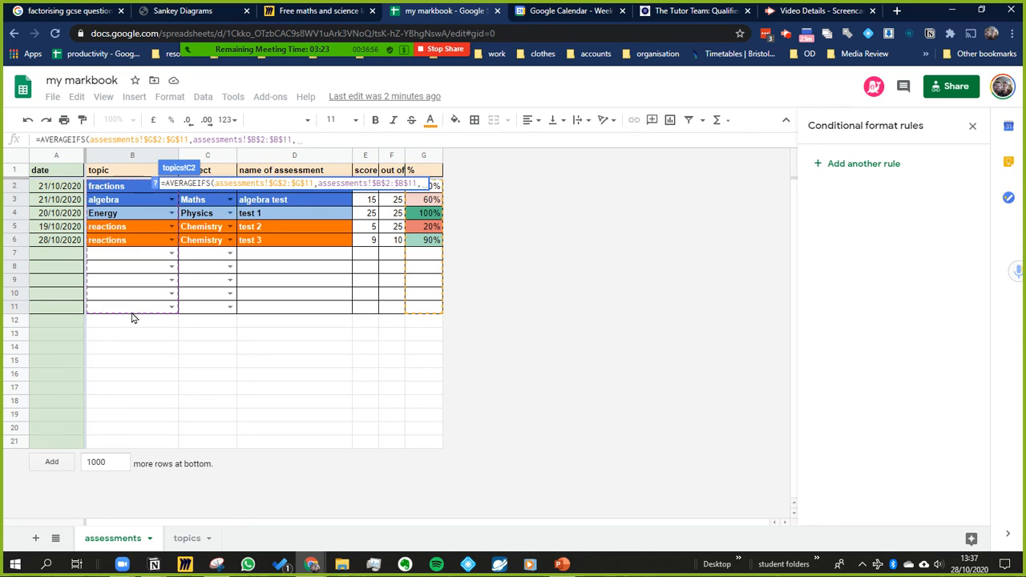
pyautogui.click(157, 187)
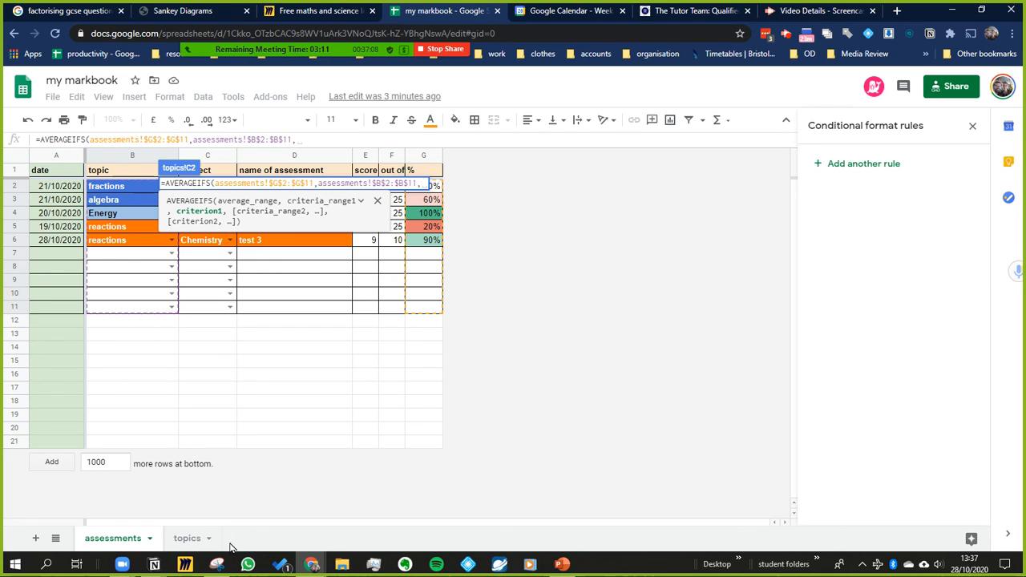
pyautogui.click(190, 541)
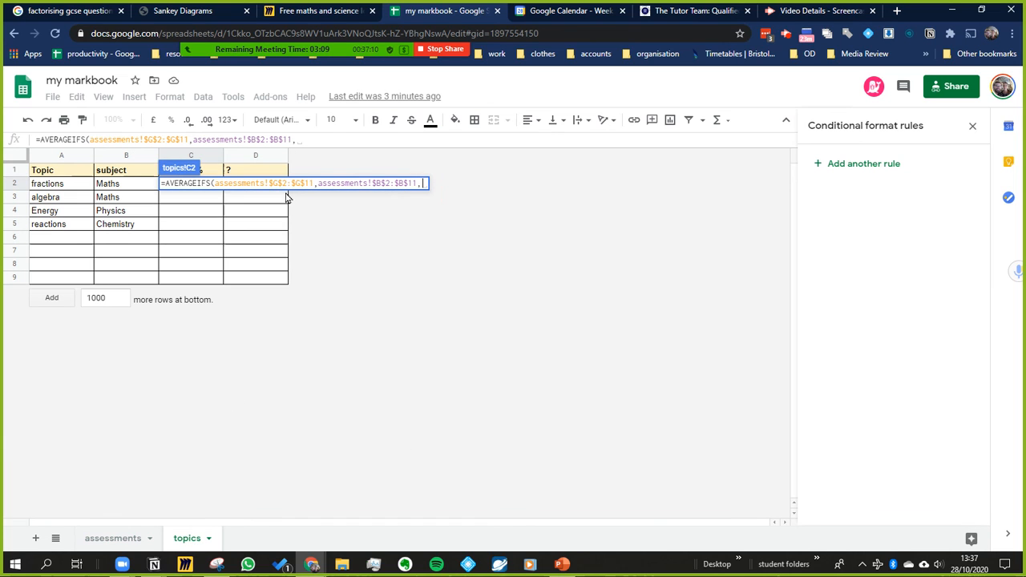
pyautogui.click(63, 187)
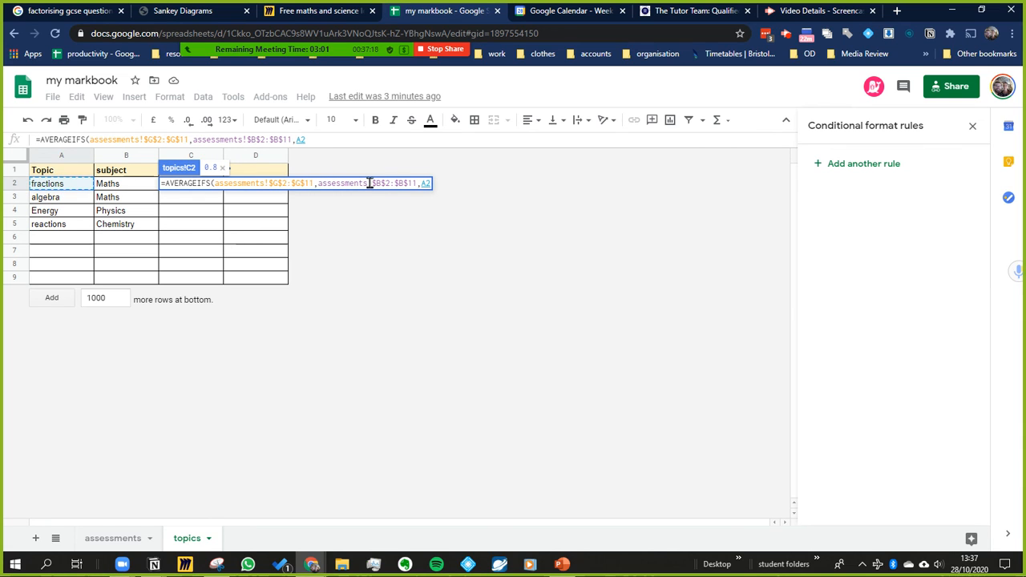
pyautogui.write(')')
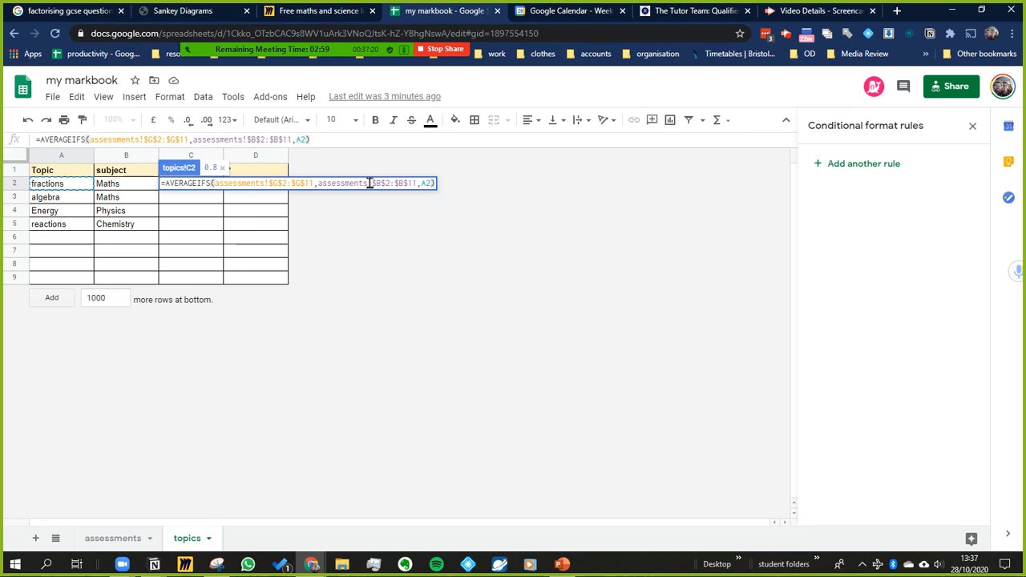
pyautogui.press('Return')
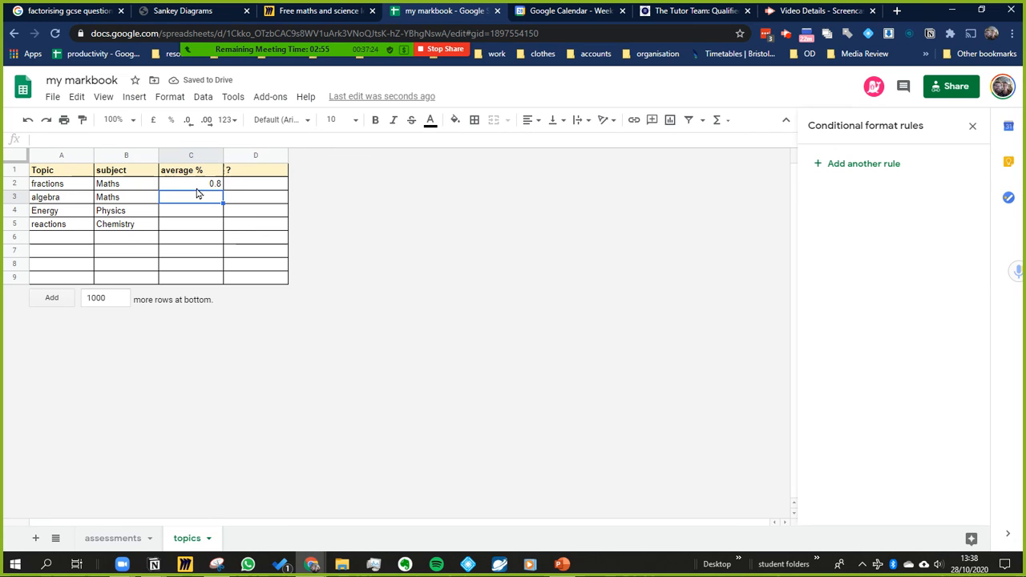
# Step: Format C2:C9 of the topics sheet as whole percentages and fill the C2 formula down to C9
pyautogui.press('Up')
pyautogui.keyDown('shift'); pyautogui.click(208, 280); pyautogui.keyUp('shift')
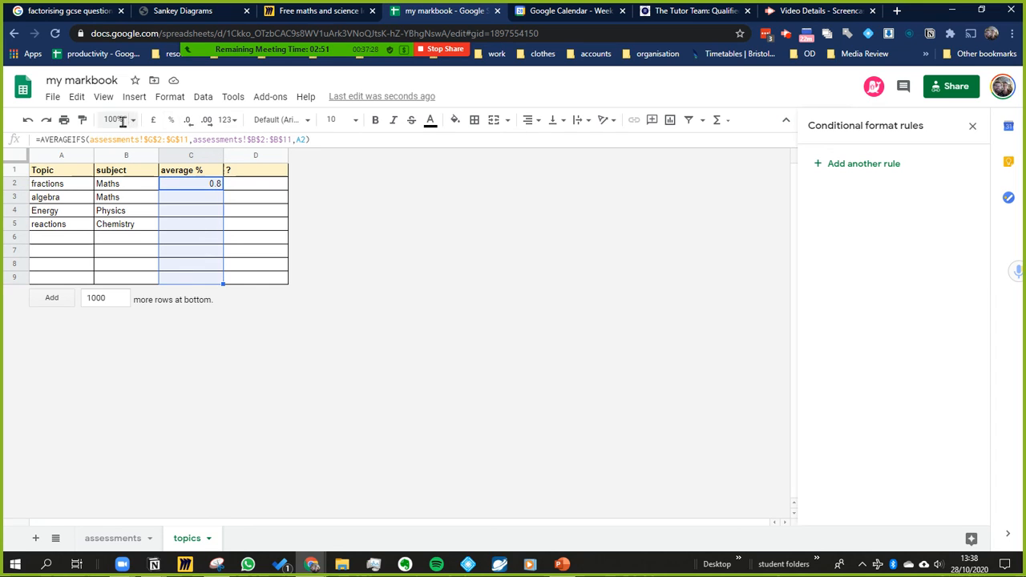
pyautogui.click(190, 127)
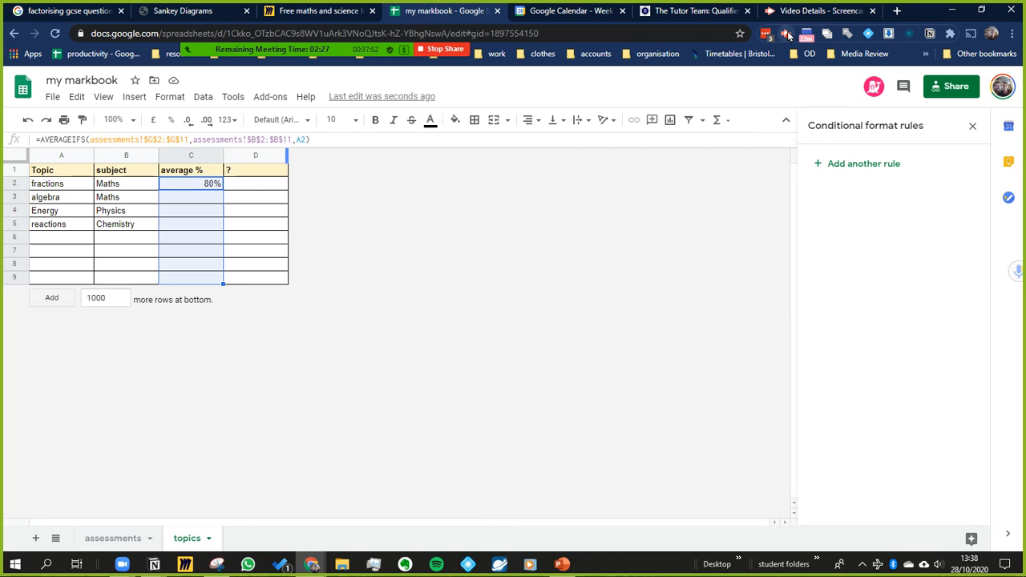
pyautogui.click(220, 188)
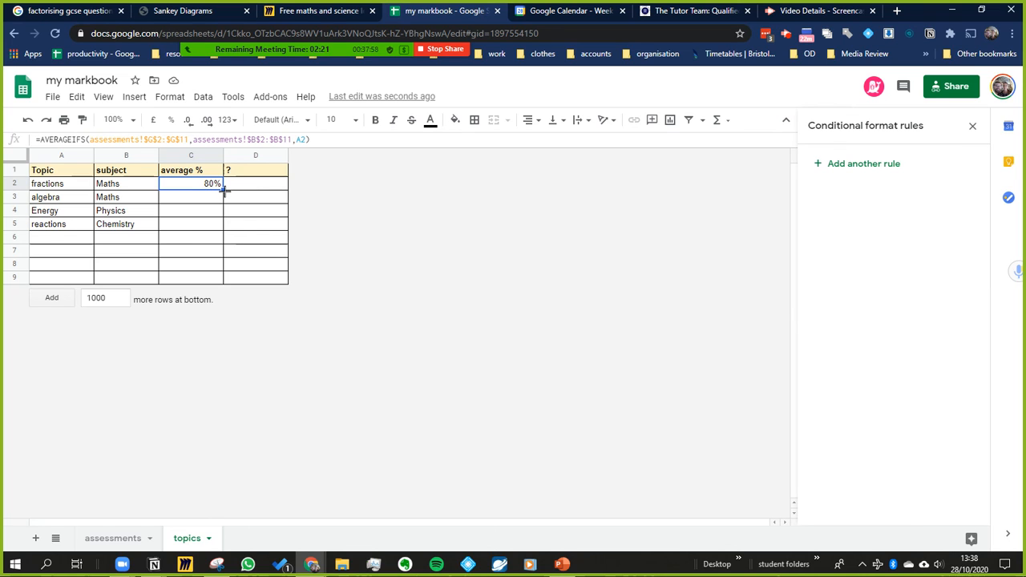
pyautogui.moveTo(224, 189); pyautogui.dragTo(220, 282)
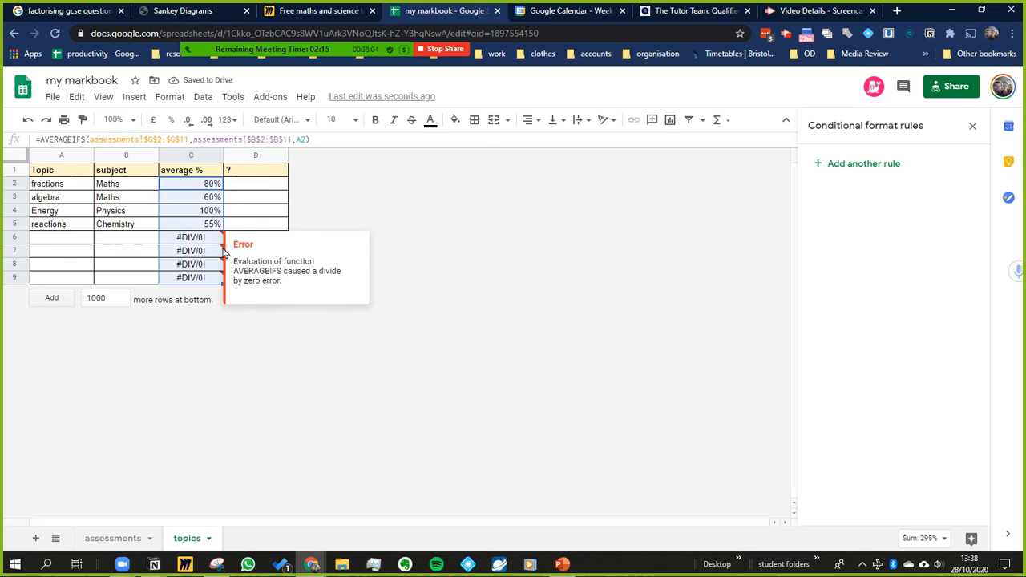
# Step: Clear the average formulas from C6:C9, the rows without a topic
pyautogui.click(190, 243)
pyautogui.hotkey('shift', 'Down')
pyautogui.hotkey('shift', 'Down')
pyautogui.hotkey('shift', 'Down')
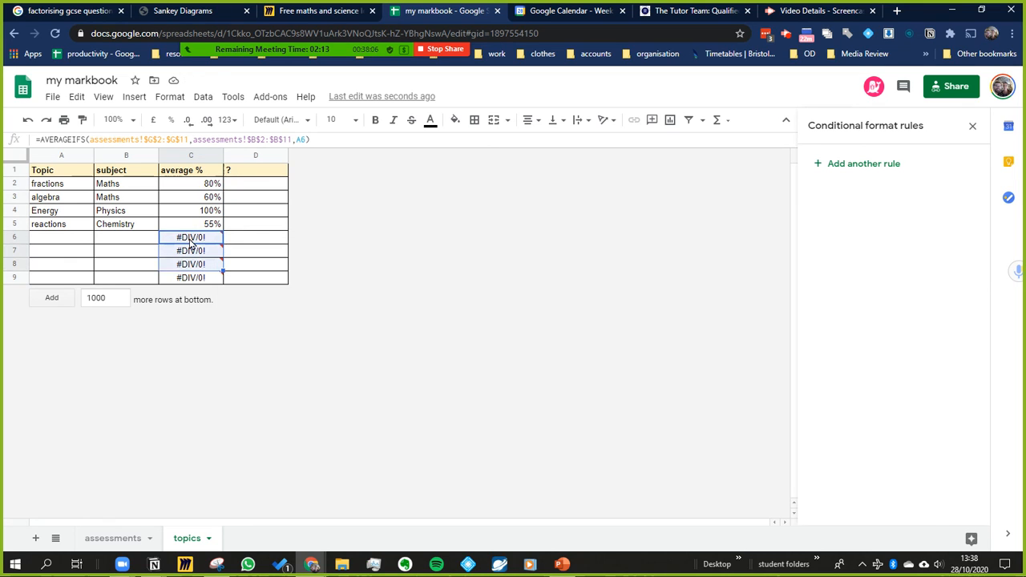
pyautogui.press('Delete')
pyautogui.click(192, 242)
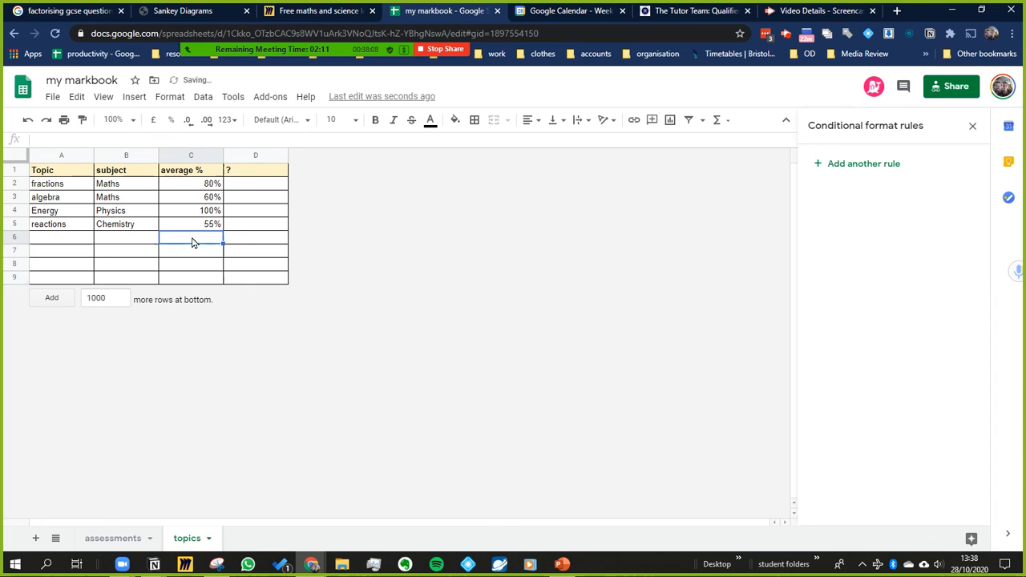
# Step: Check the average formulas for fractions and reactions, and fit the width of column C to its contents
pyautogui.click(205, 187)
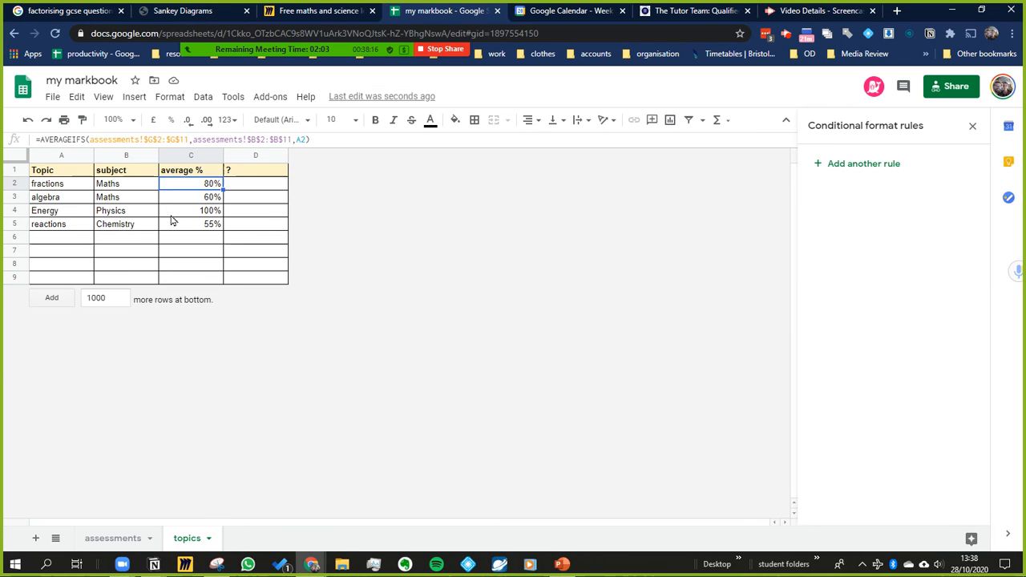
pyautogui.click(69, 227)
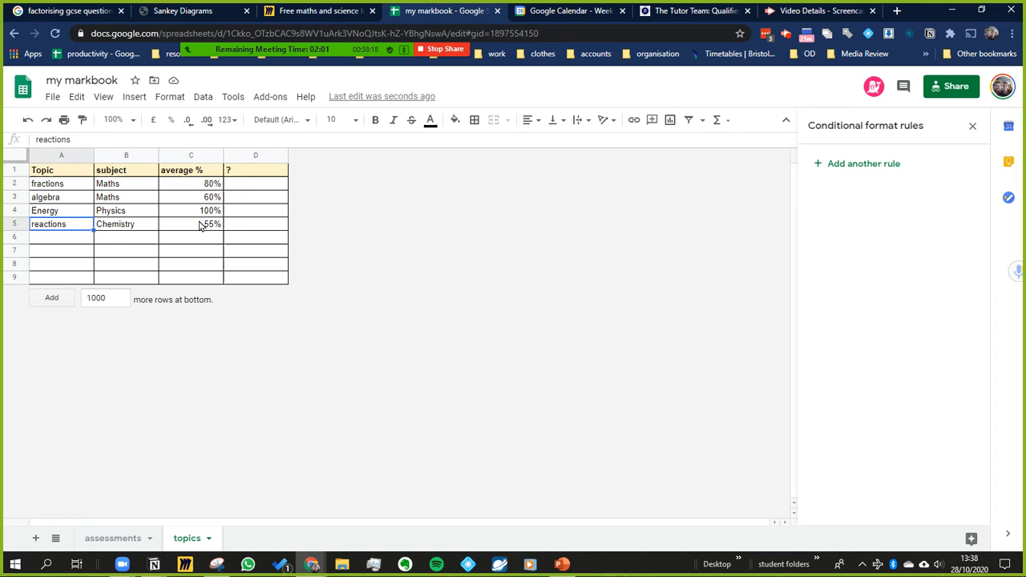
pyautogui.click(203, 227)
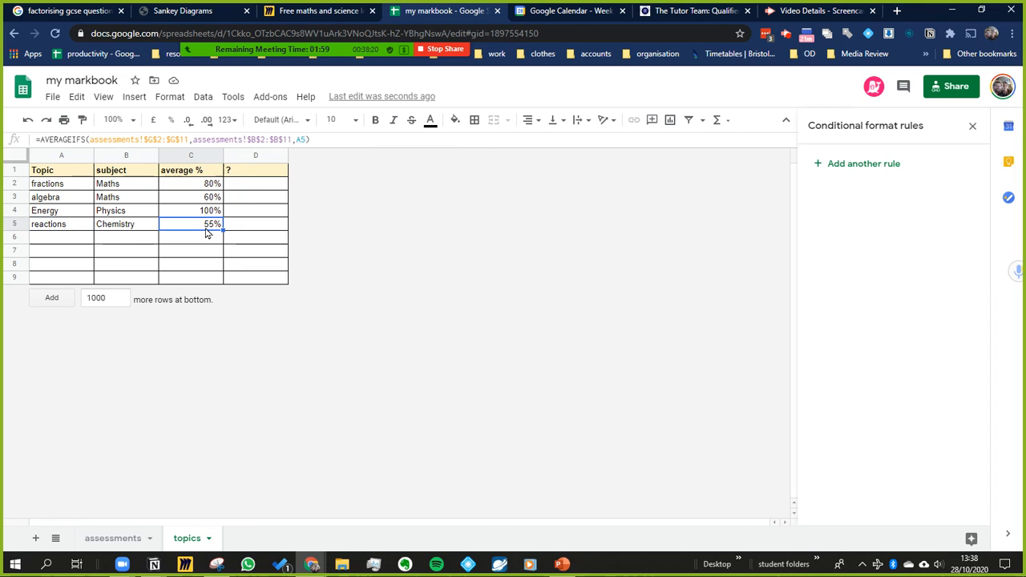
pyautogui.doubleClick(222, 158)
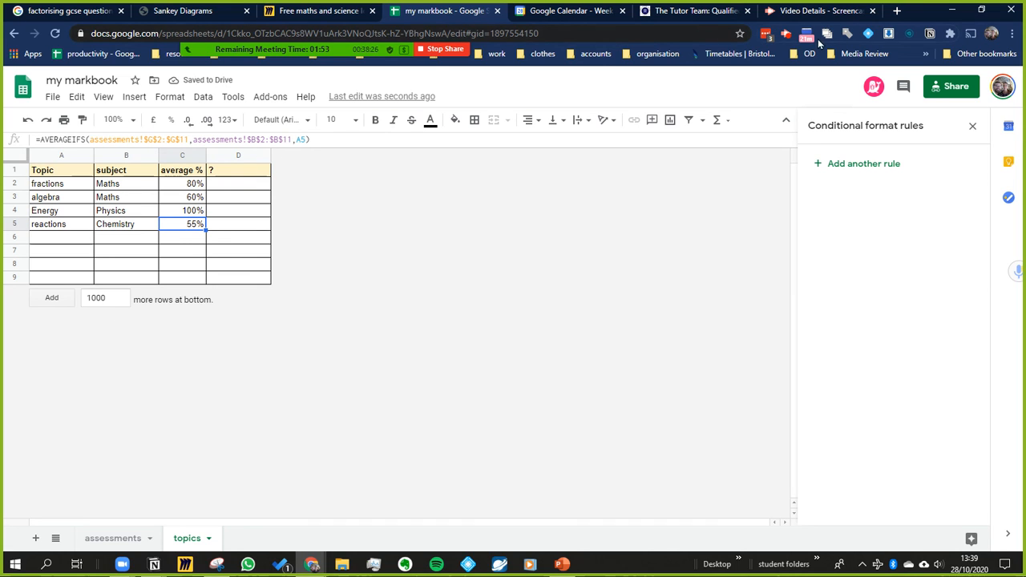
pyautogui.click(786, 36)
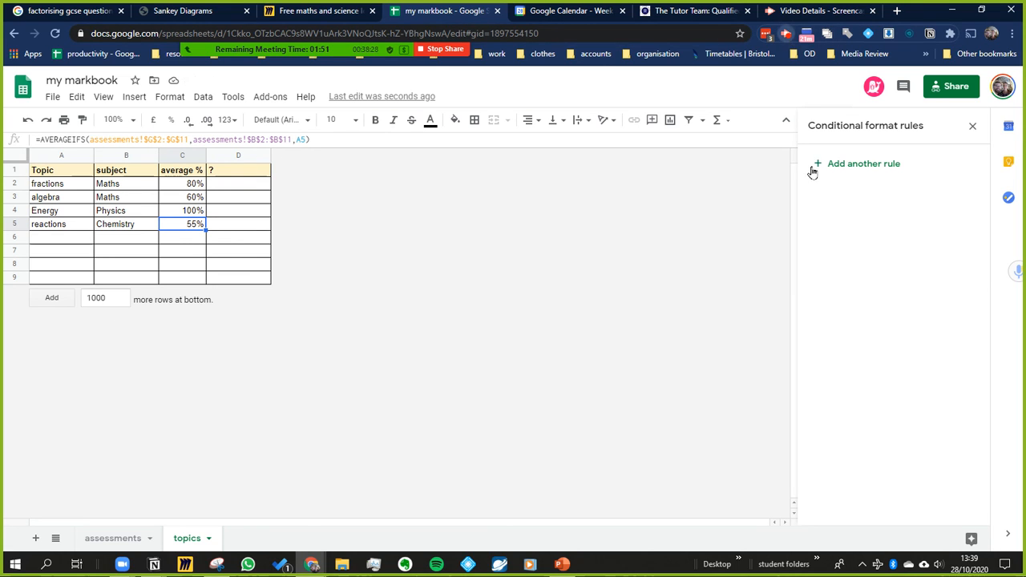